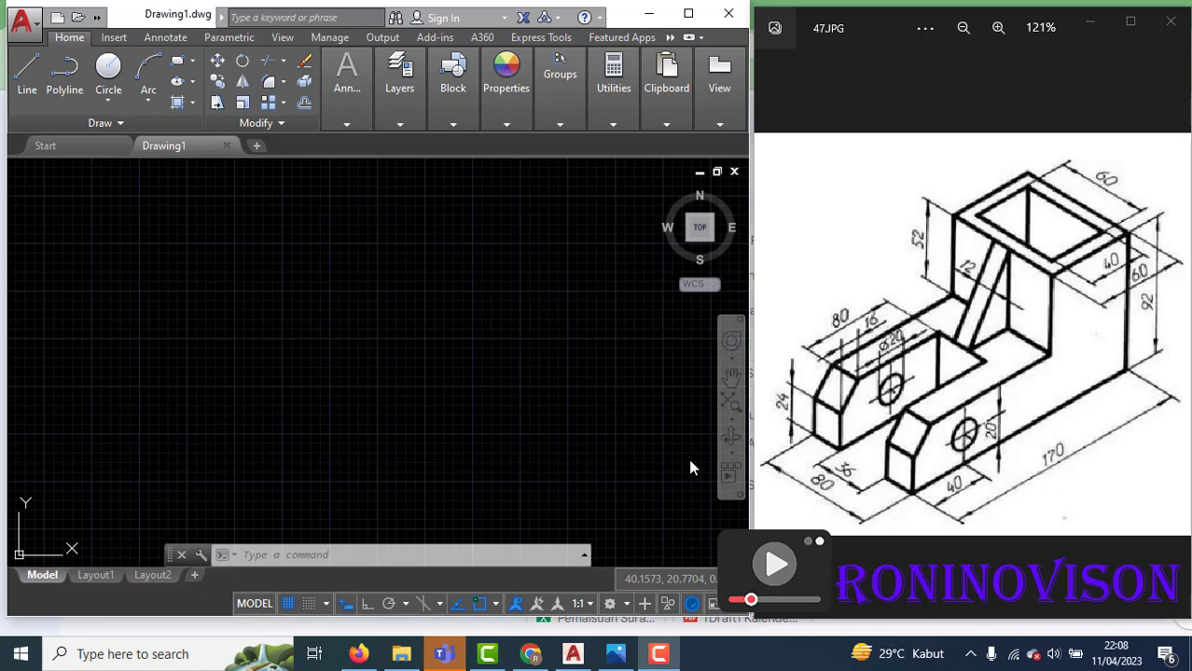
Change the snap type in the drafting settings to isometric grid snap
click(731, 436)
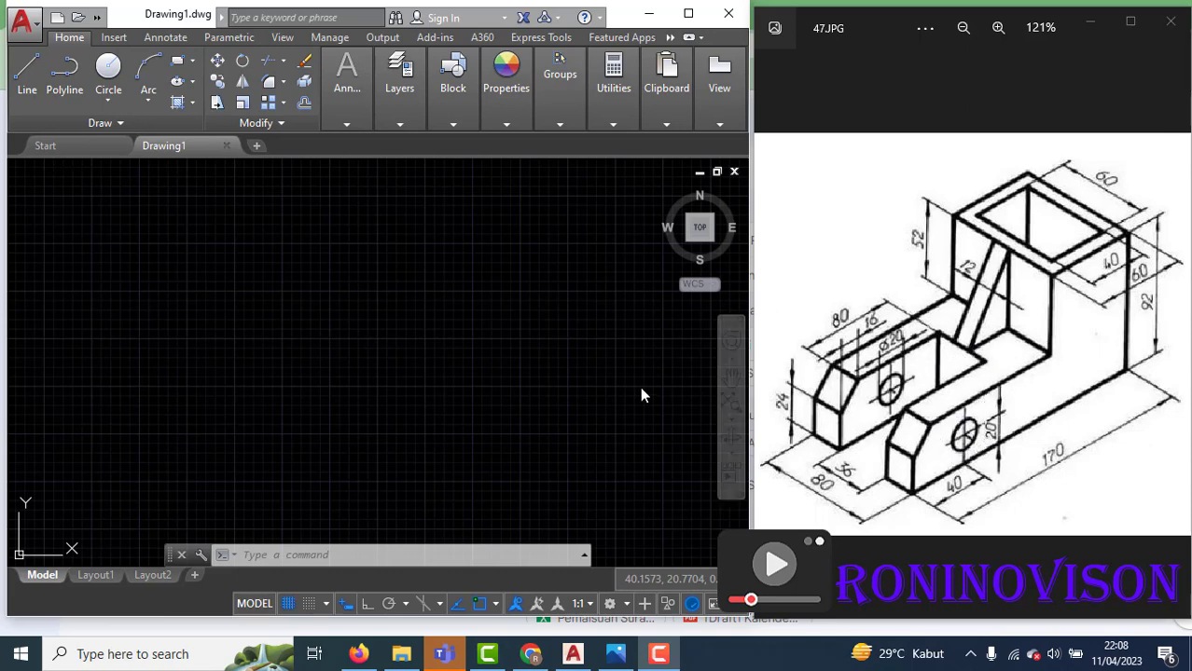
click(345, 431)
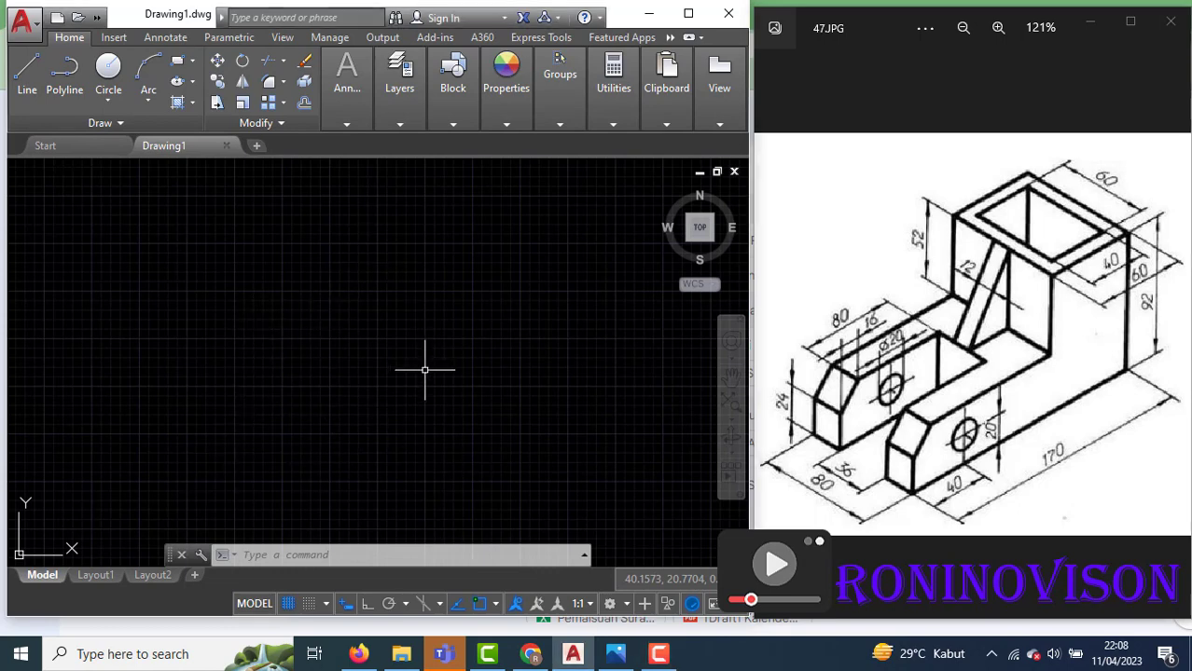
text(ds)
key(Return)
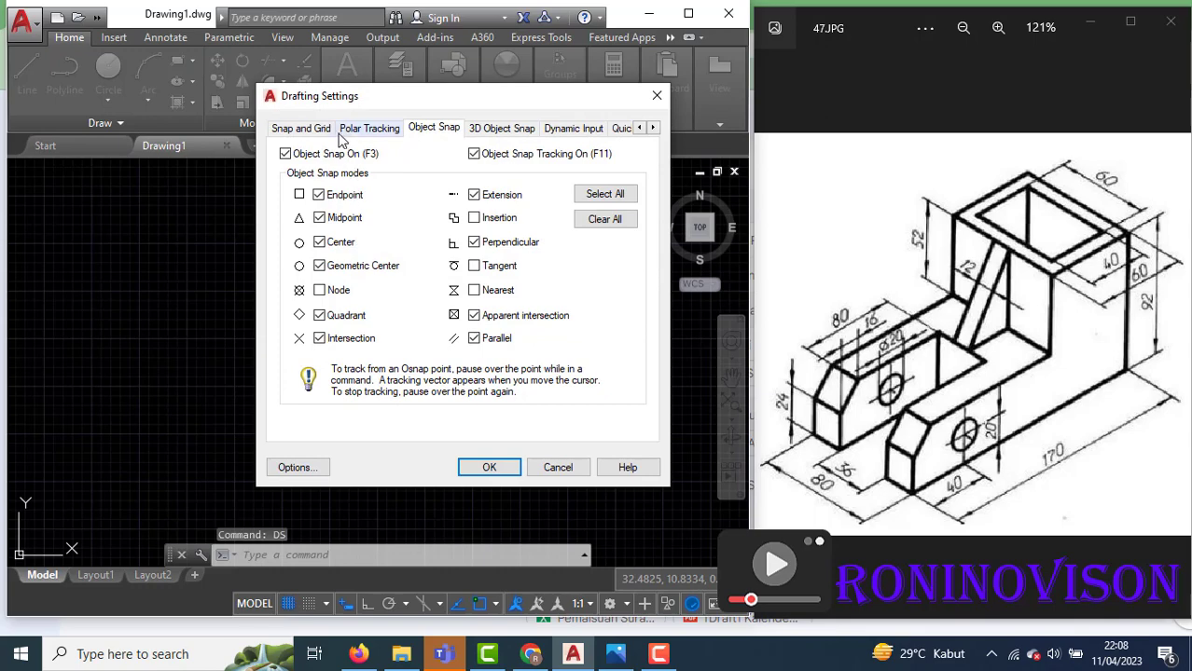
click(300, 128)
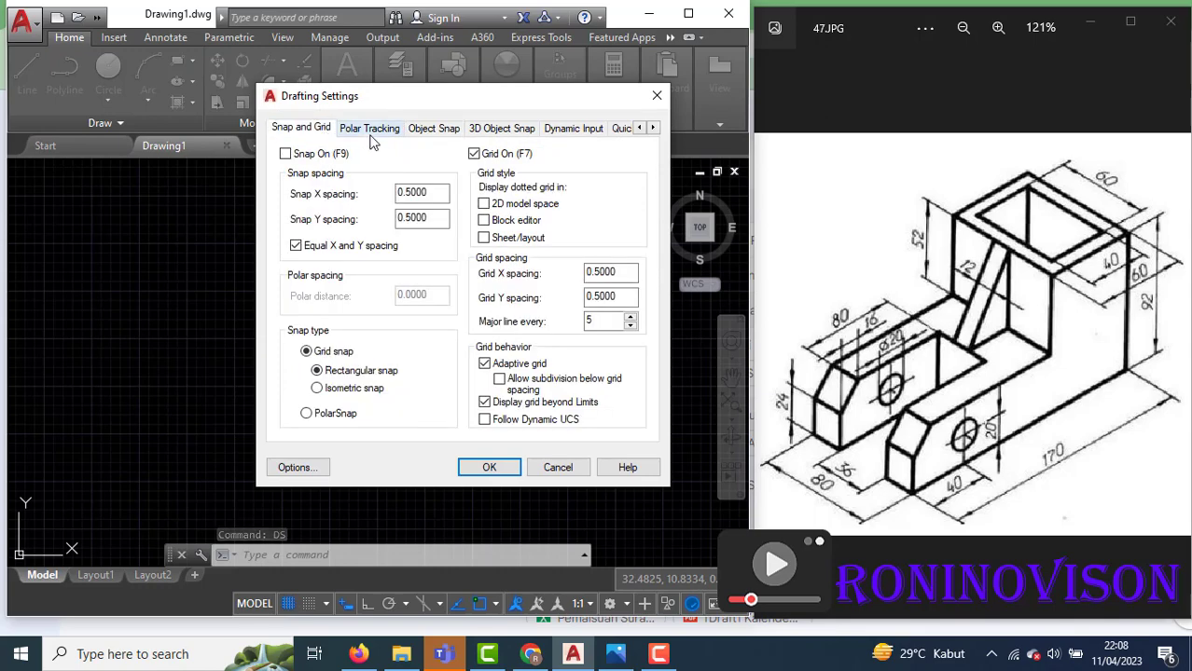
click(371, 131)
click(427, 133)
click(499, 133)
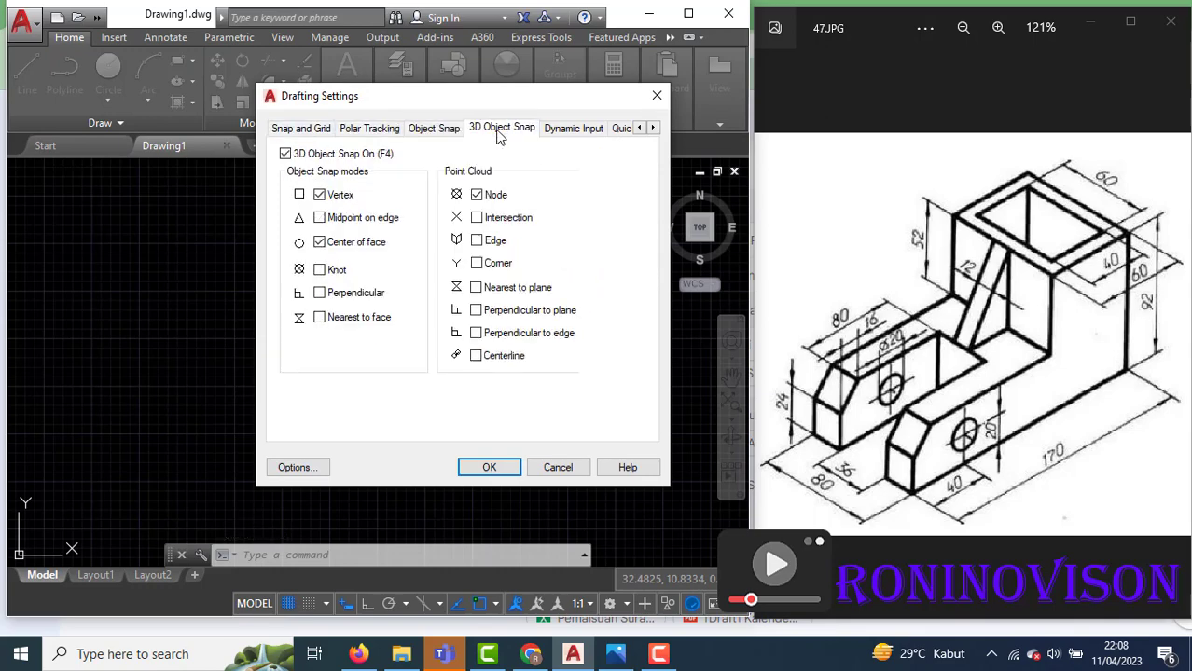
click(370, 130)
click(304, 132)
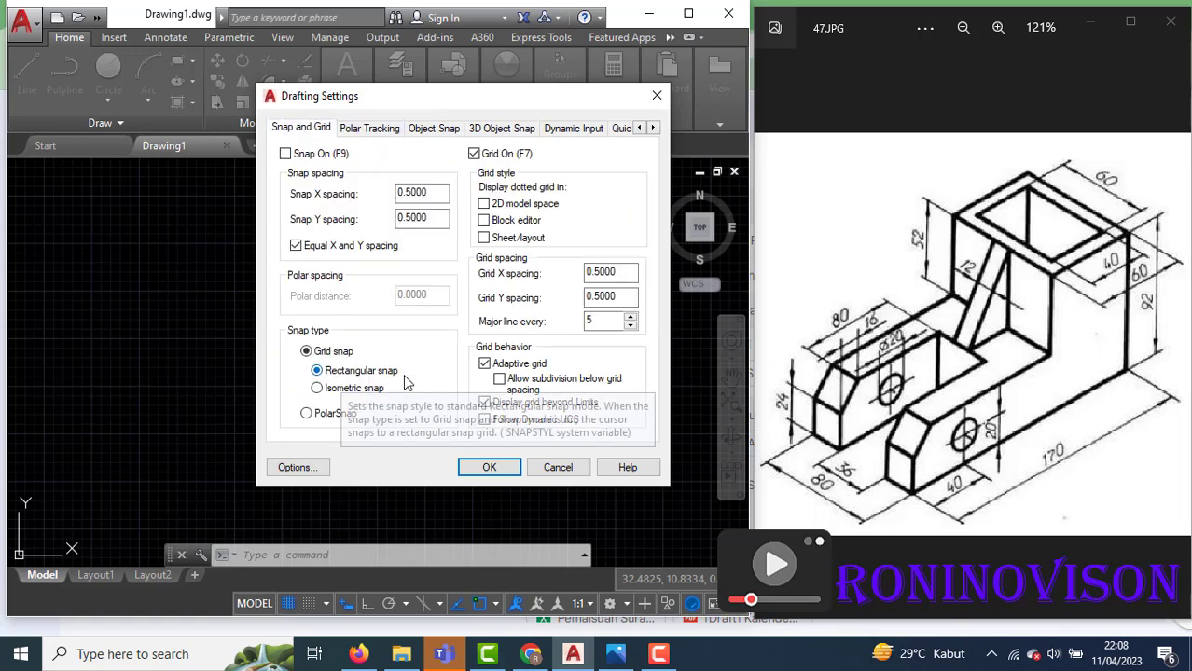
click(318, 388)
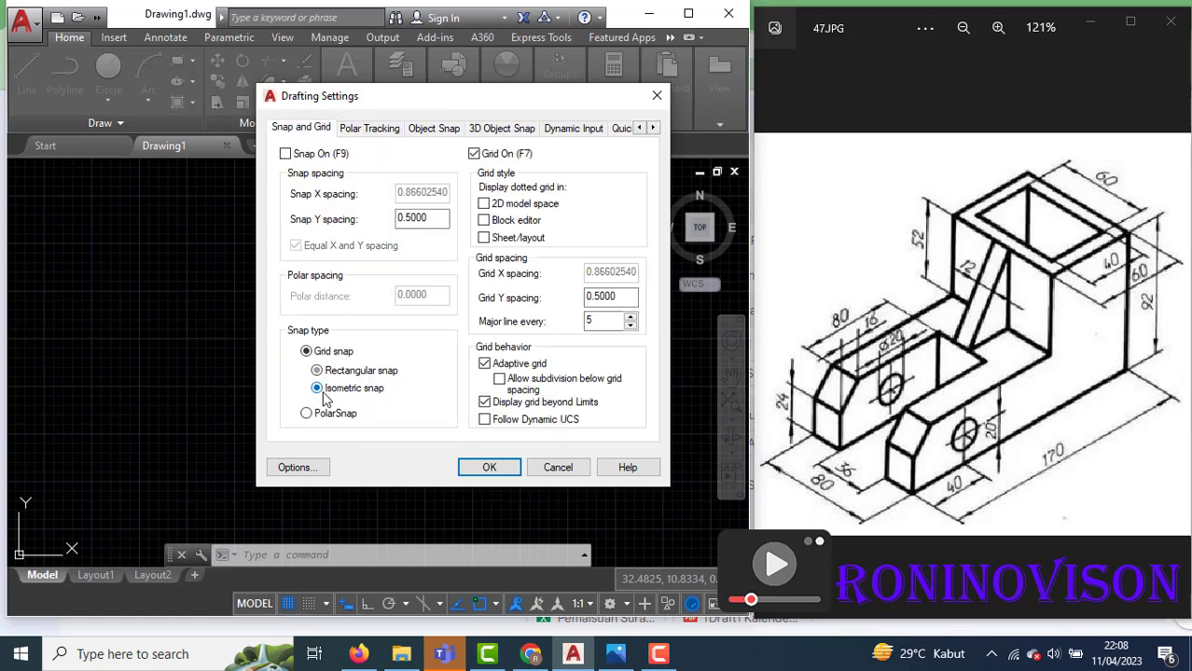
click(487, 467)
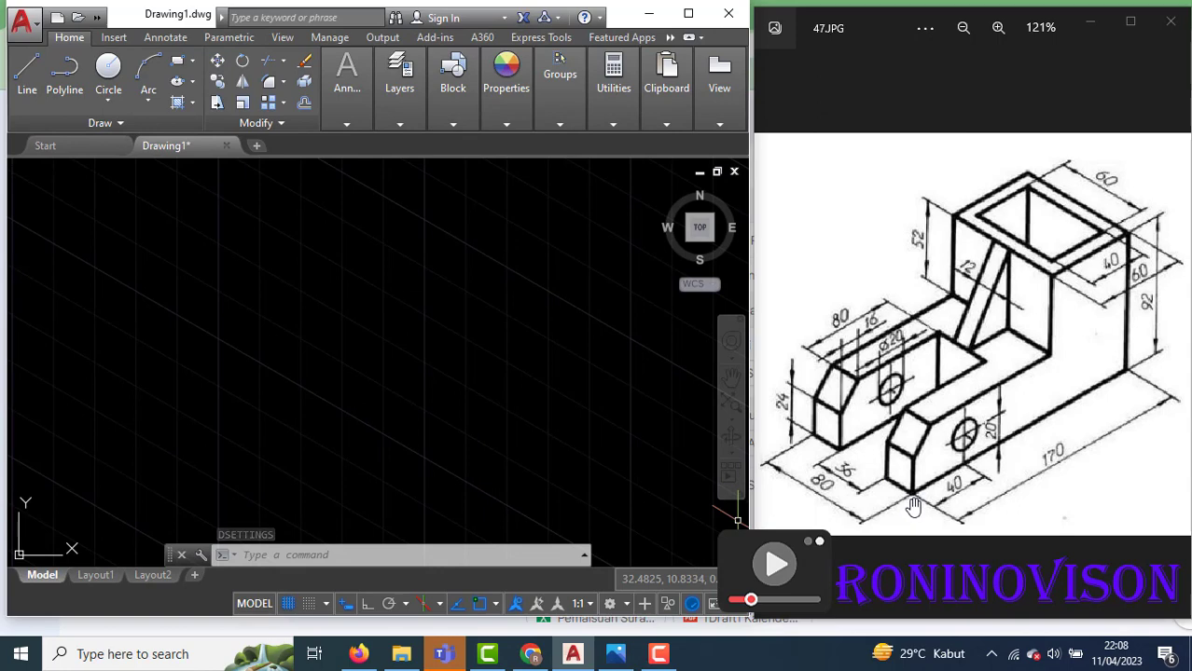
Turn on ortho, switch to the top isoplane, and draw a 170-long base line rising at 30°
text(l)
key(Return)
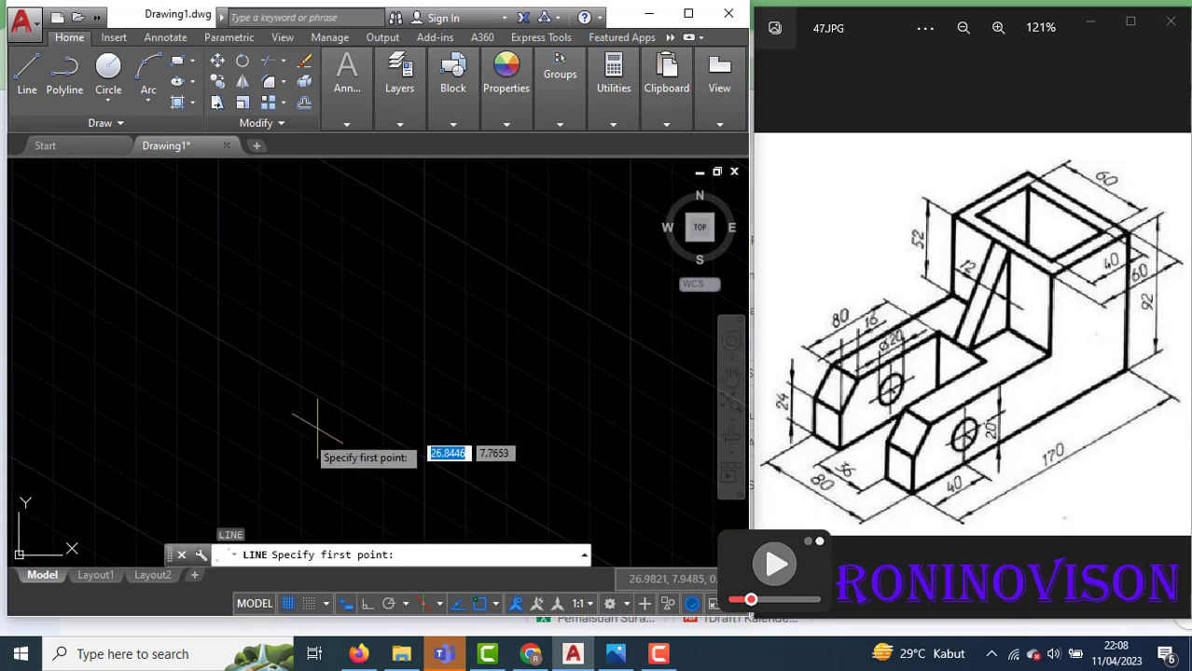
scroll(317, 438, down, 3)
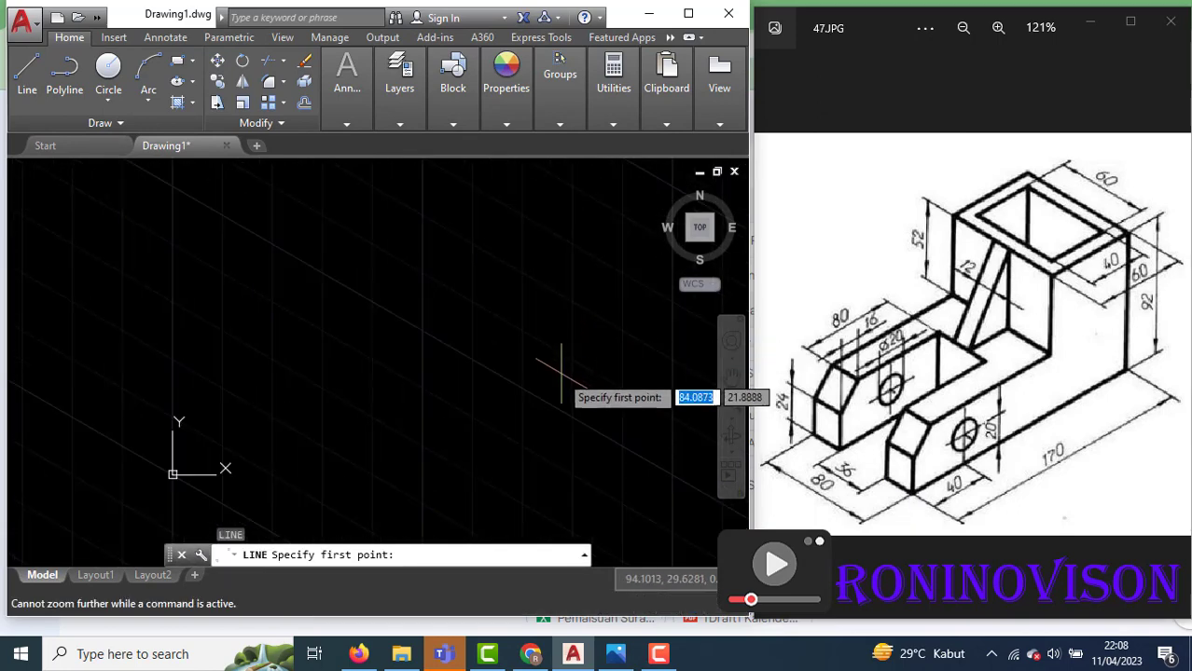
click(393, 426)
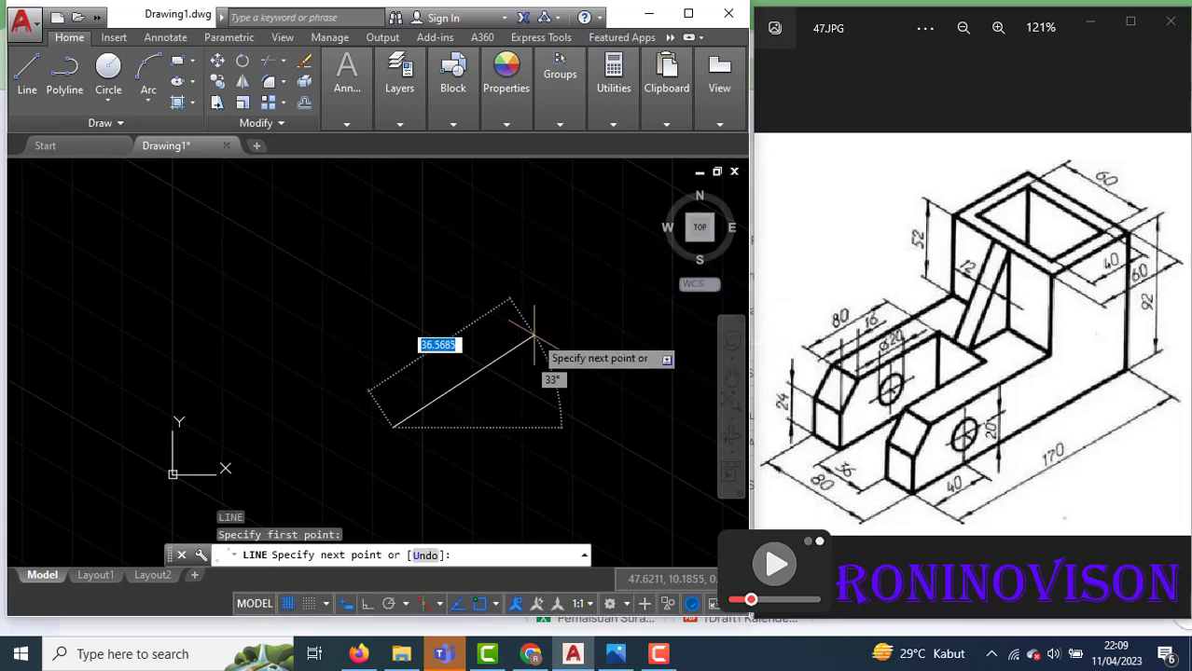
key(F8)
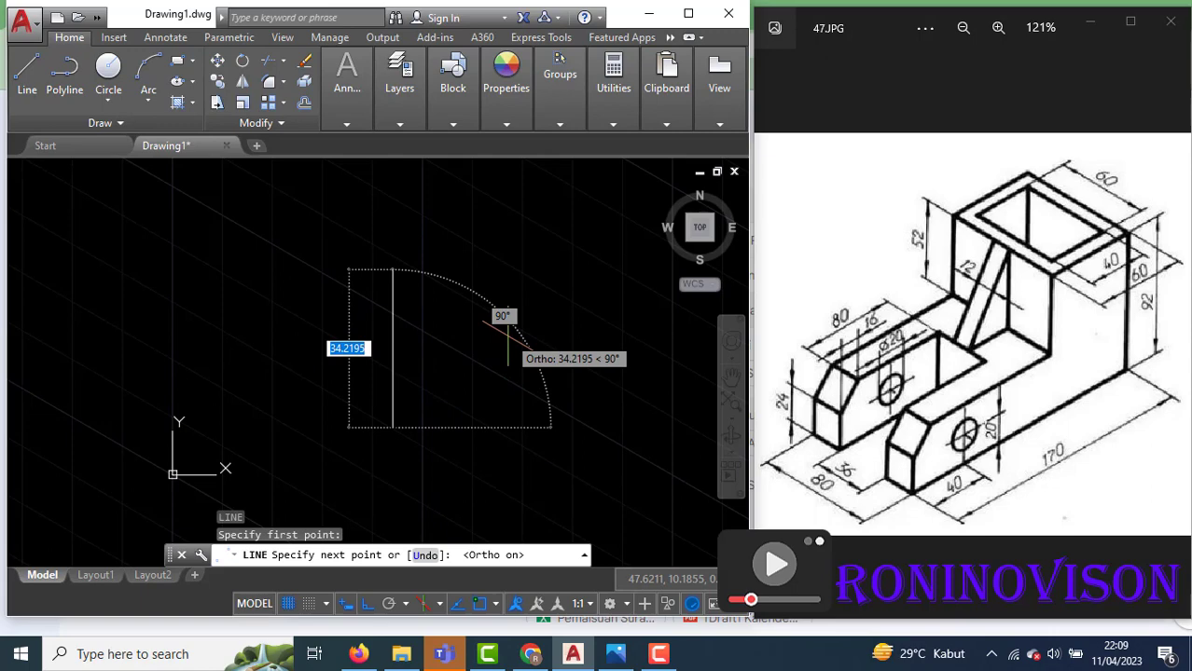
key(F5)
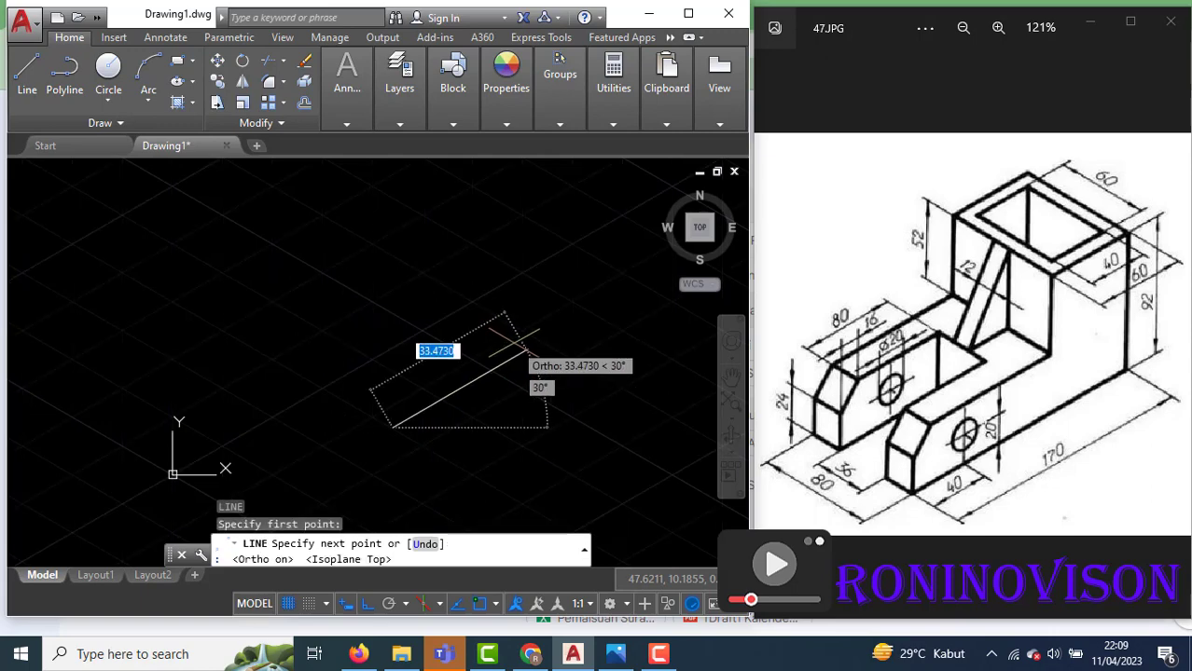
text(1)
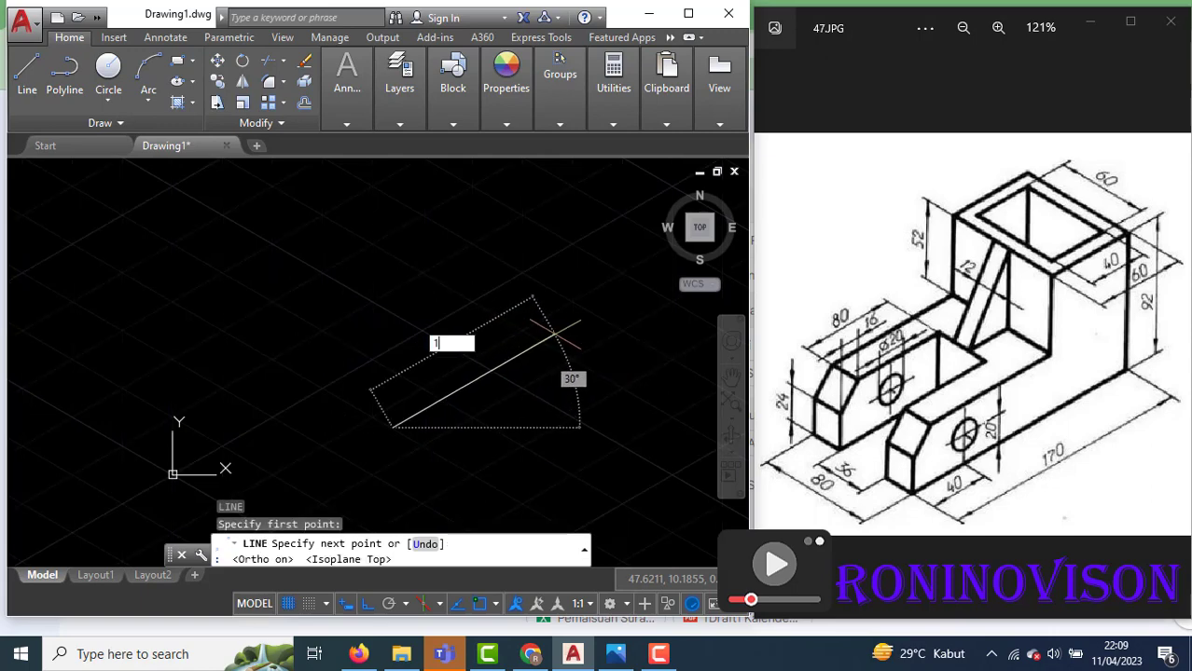
text(70)
key(Return)
scroll(479, 410, down, 2)
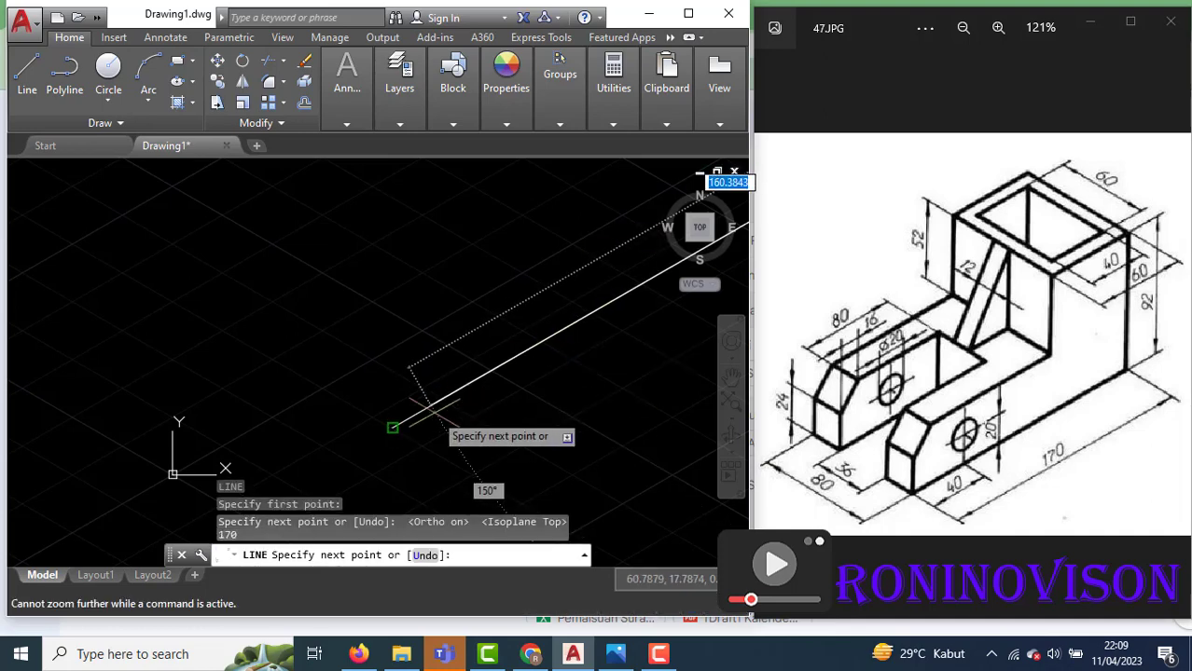
middle_drag(554, 370, 294, 397)
scroll(353, 387, down, 1)
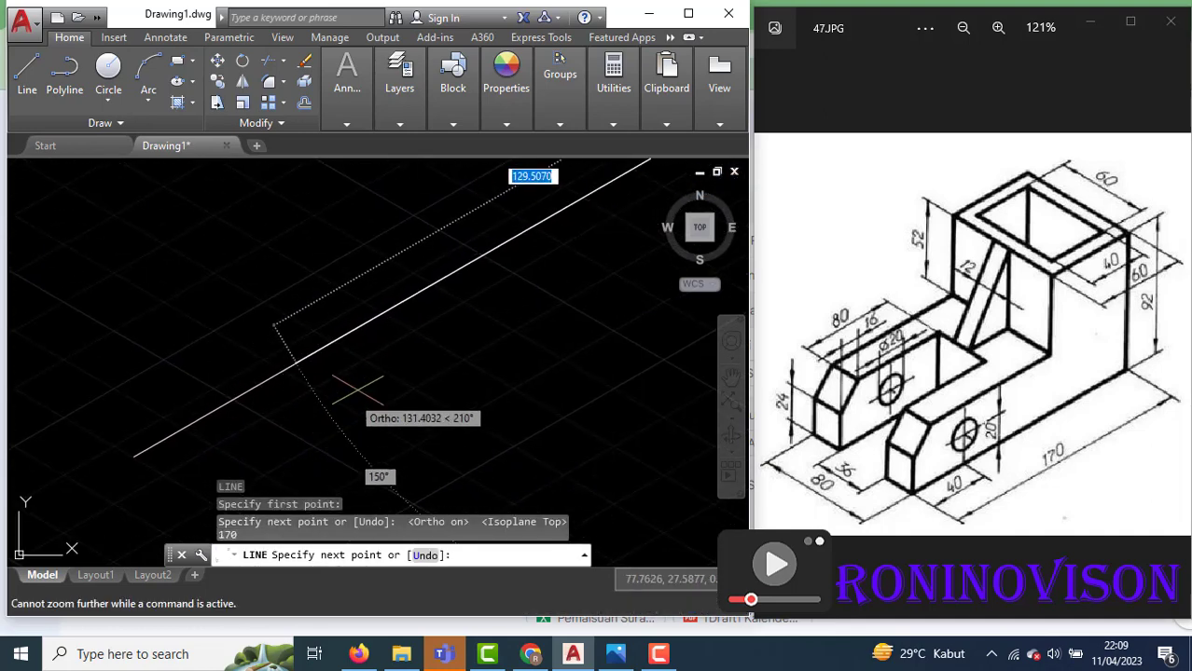
scroll(434, 265, up, 3)
scroll(450, 383, down, 2)
key(Escape)
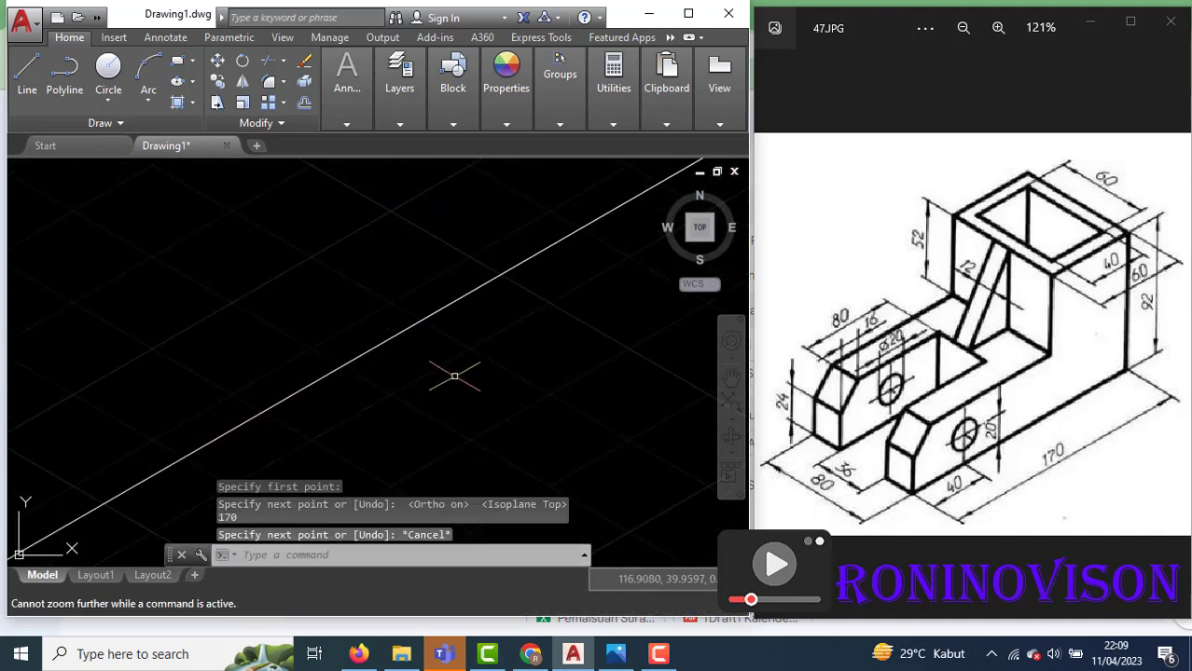
Move the base line up along the 30° isometric axis, farther away from the origin
text(z)
key(Return)
key(Return)
scroll(471, 390, down, 3)
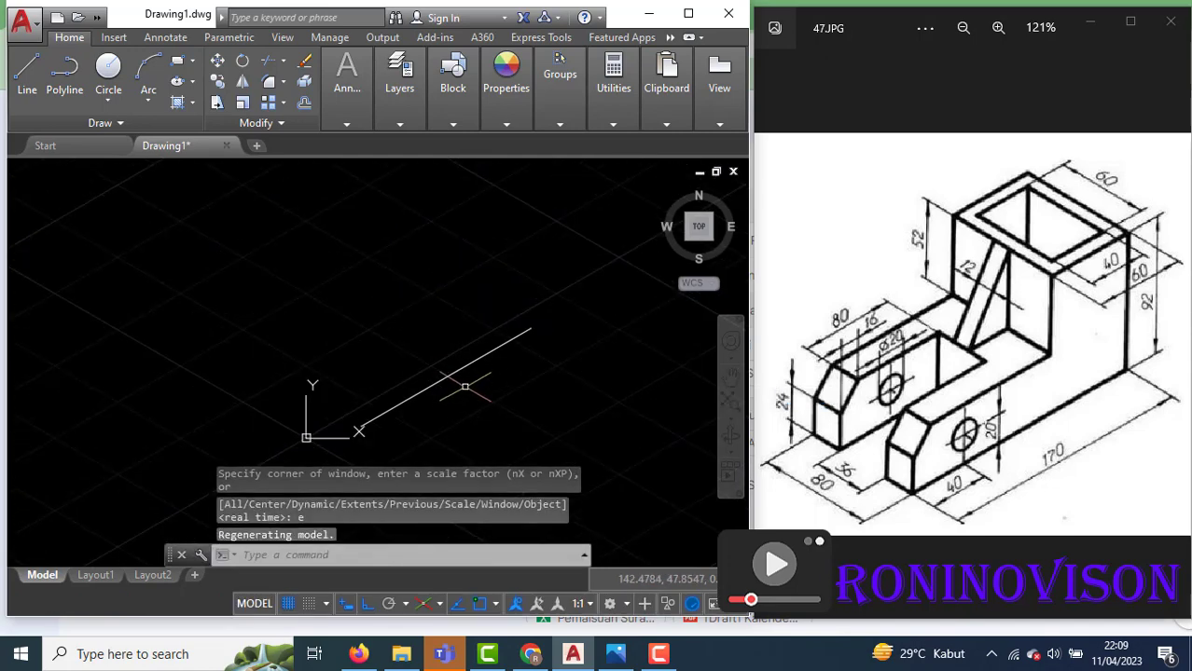
scroll(419, 427, up, 1)
click(445, 407)
click(420, 358)
text(m)
key(Return)
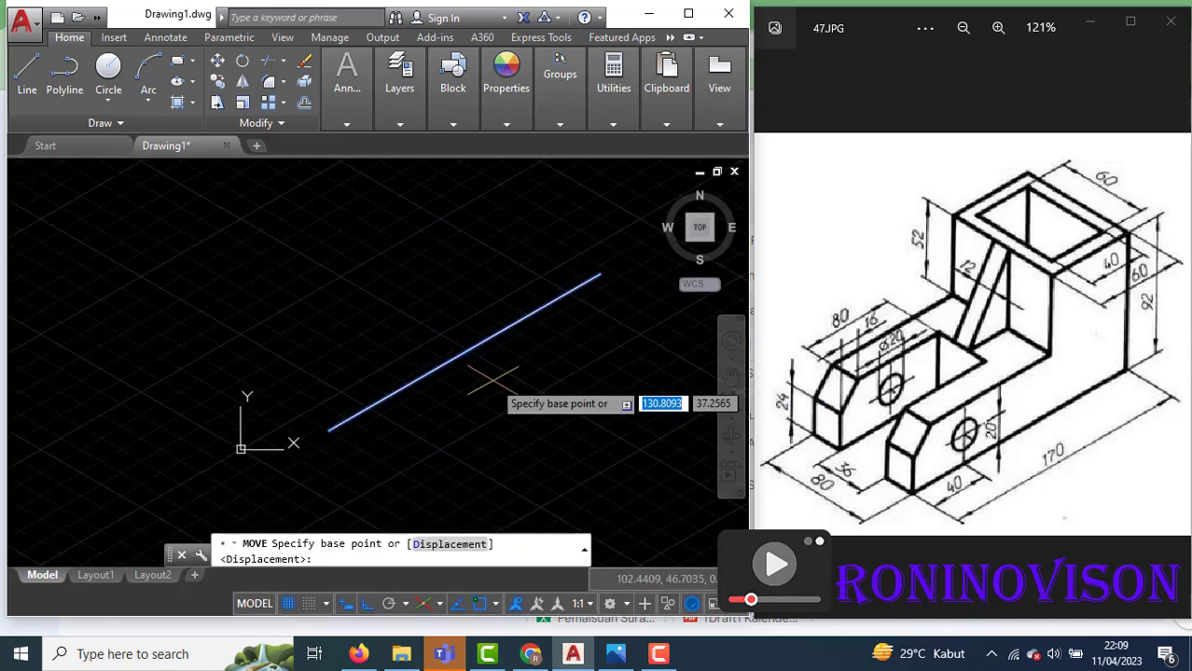
click(473, 348)
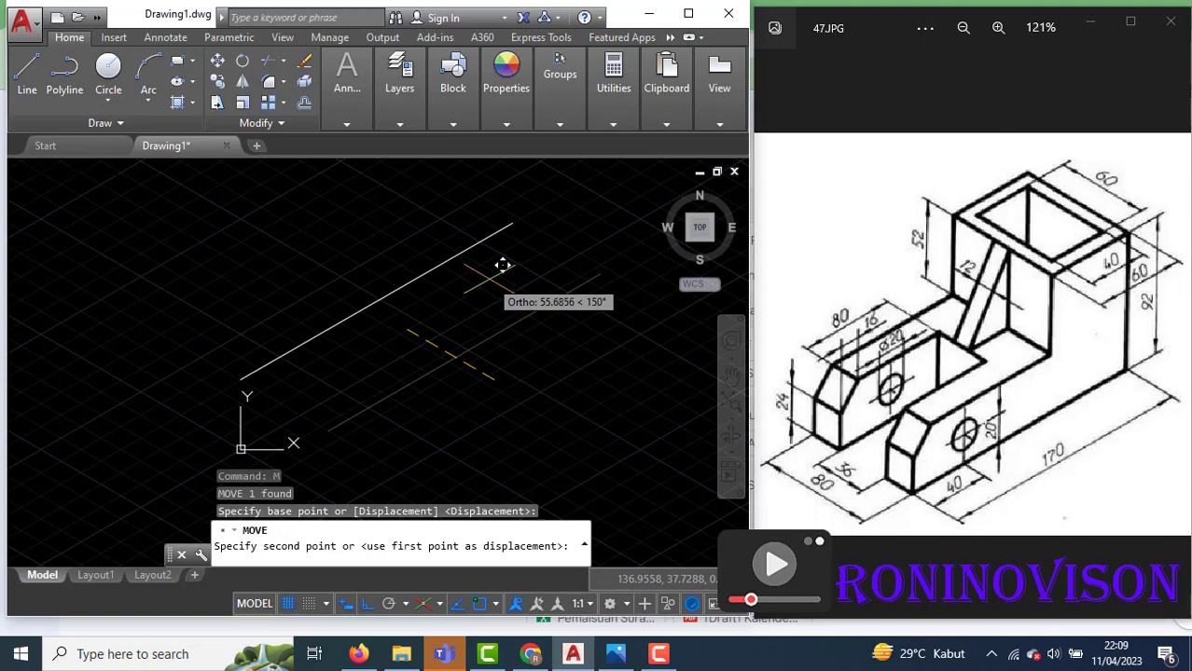
click(492, 293)
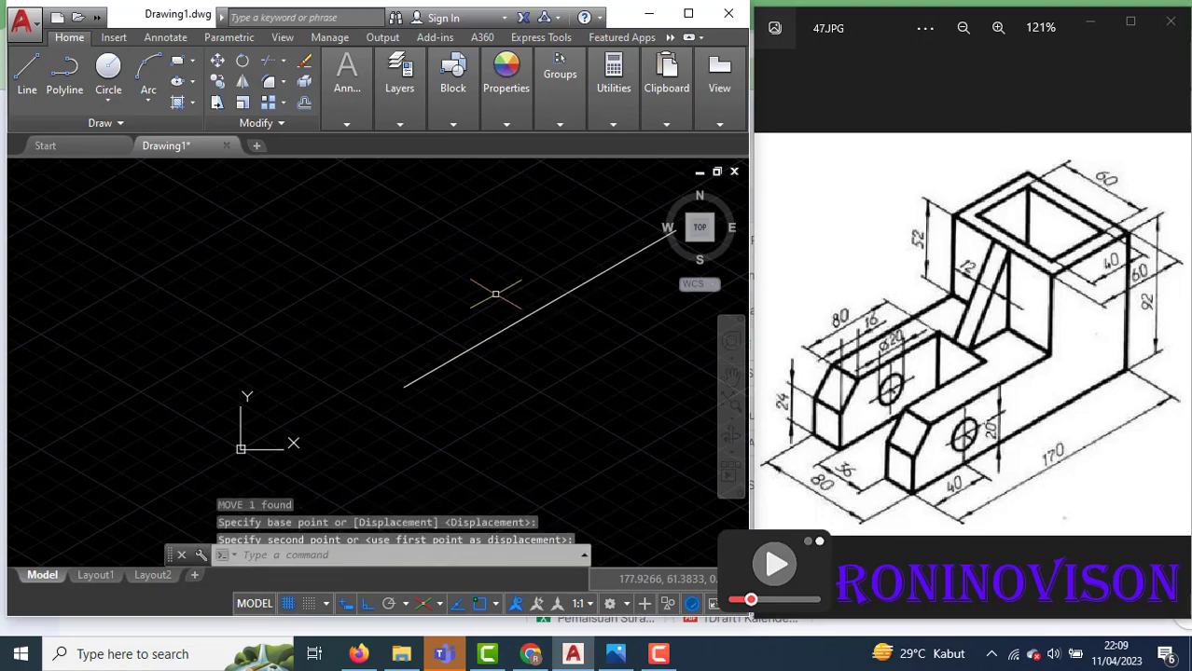
On the right isoplane, draw a 92-long vertical line upward from the base line's upper end
scroll(419, 449, down, 3)
scroll(458, 444, up, 4)
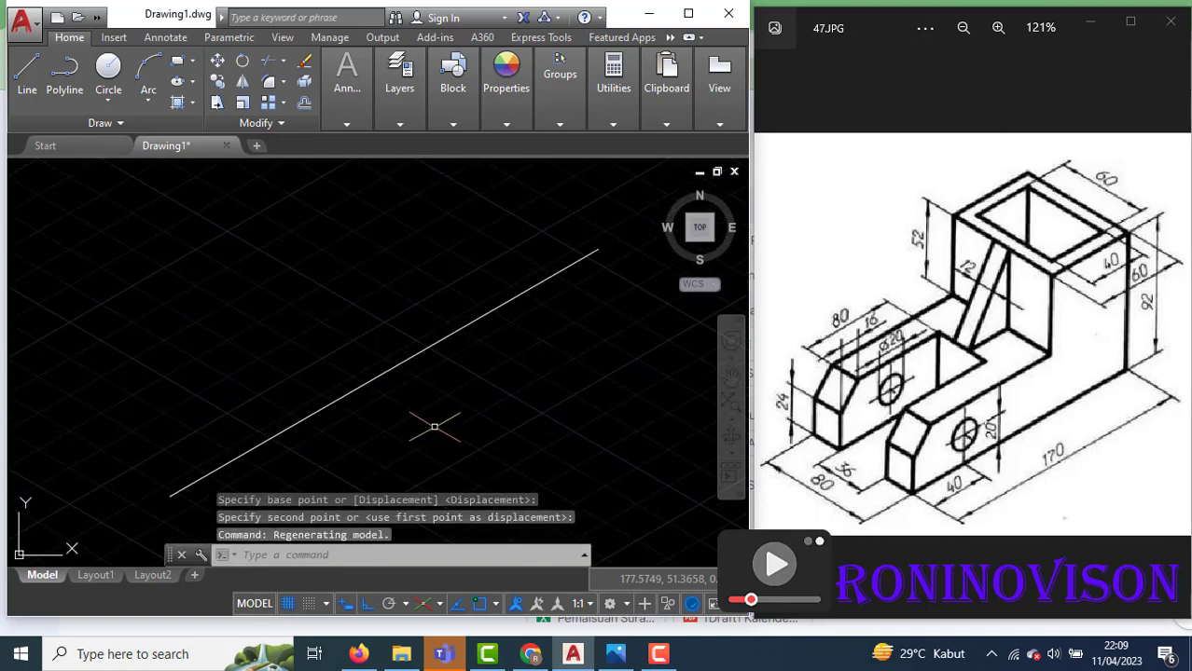
scroll(471, 401, down, 4)
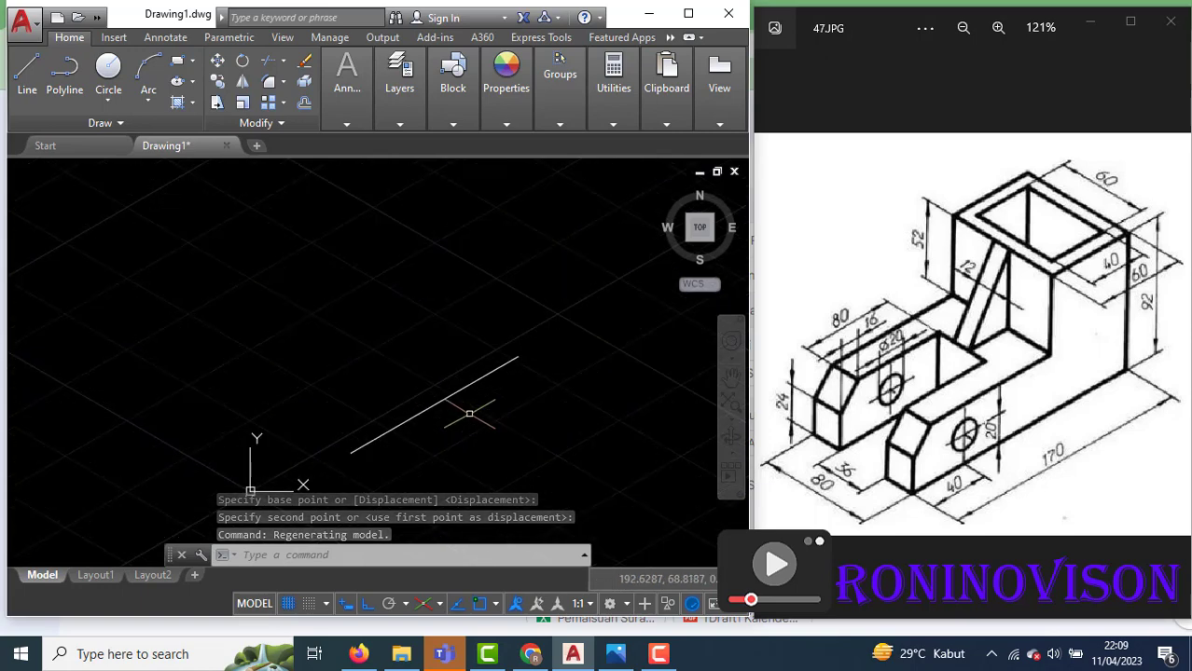
key(Escape)
text(l)
key(Return)
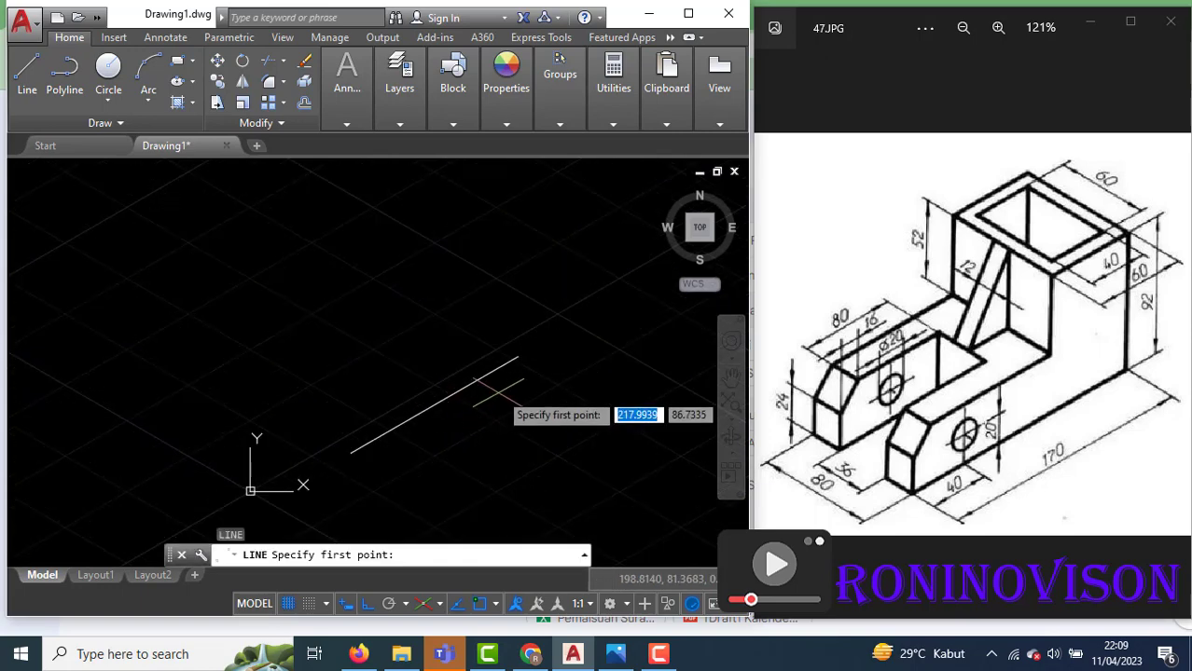
click(517, 356)
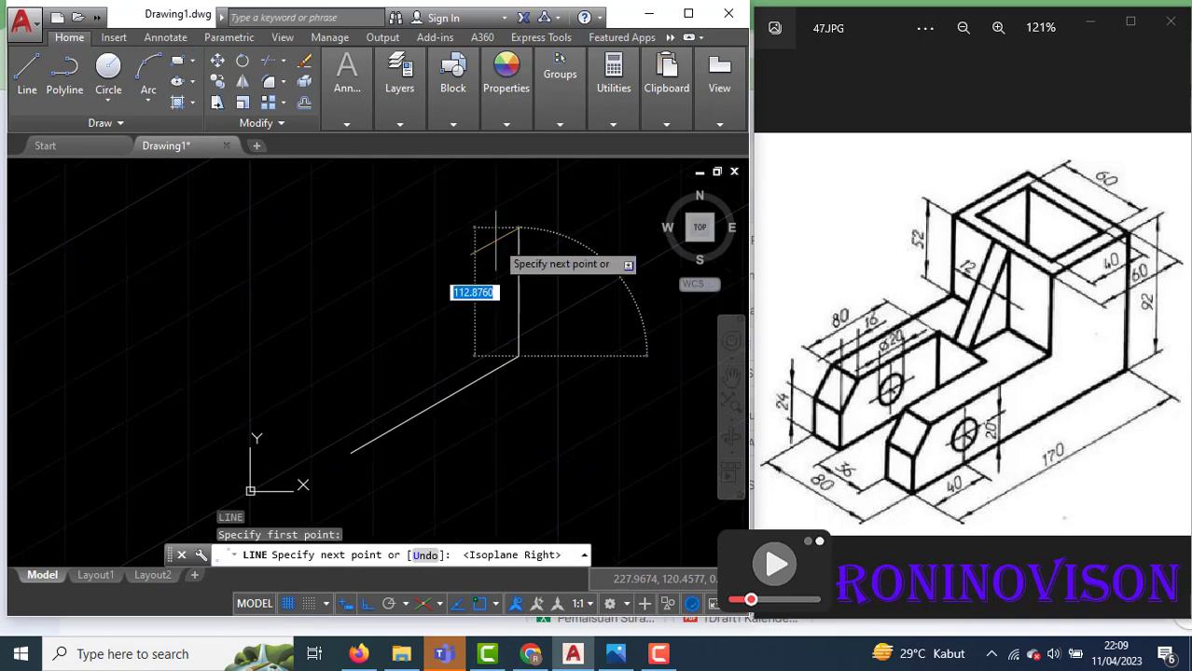
text(92)
key(Return)
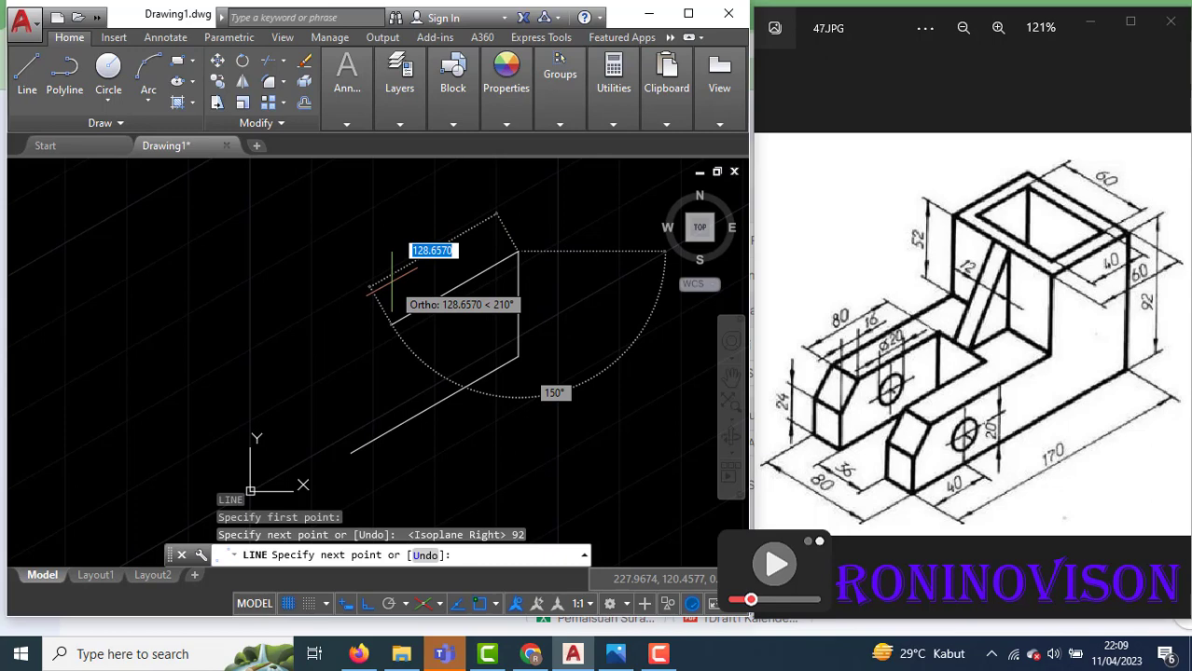
Continue the side profile with a 60-long line at 210° and a 52-long vertical line downward
text(60)
key(Return)
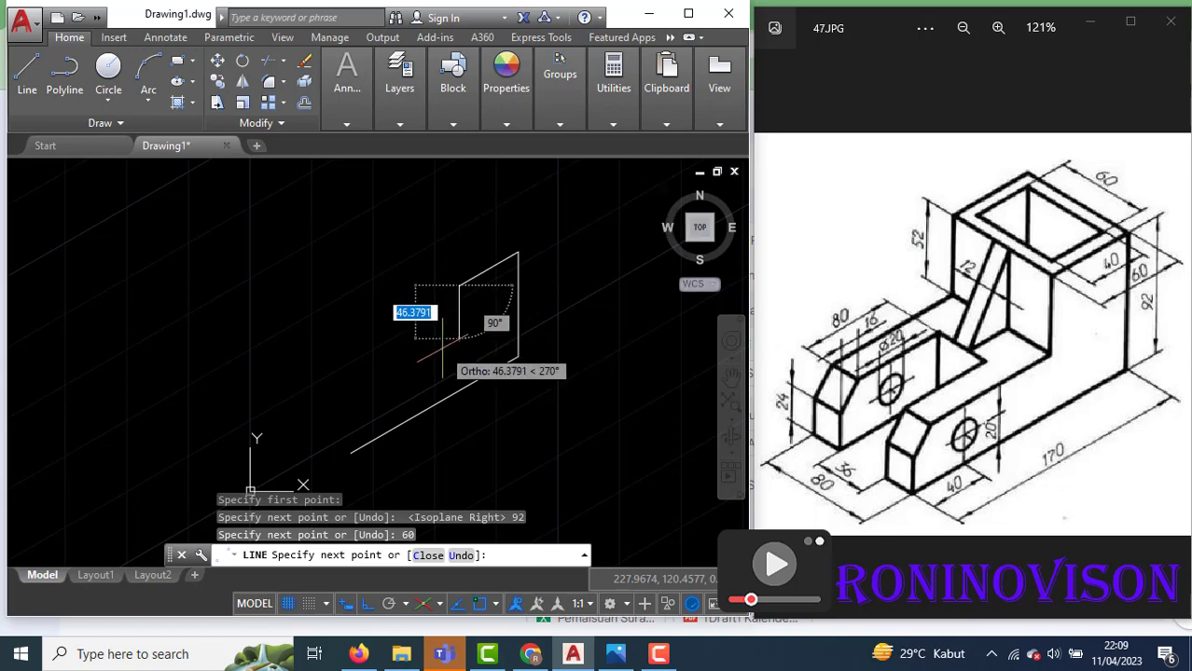
text(52)
key(Return)
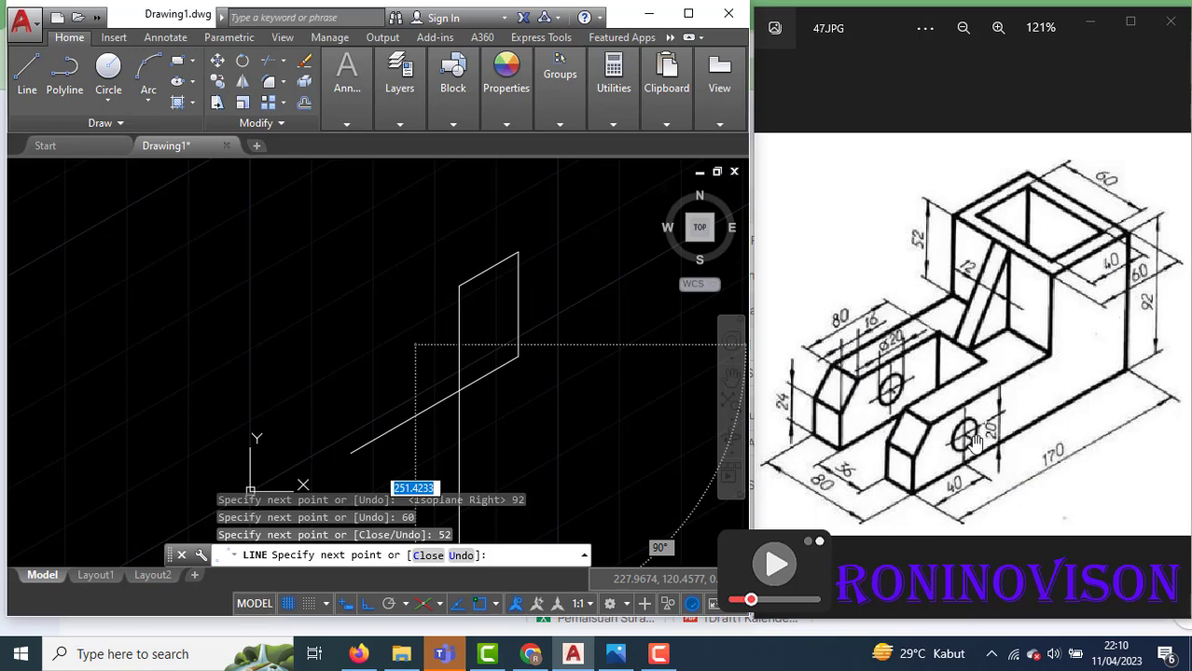
Open the Calculator app and subtract the 60 block length from the overall length of 170
click(171, 655)
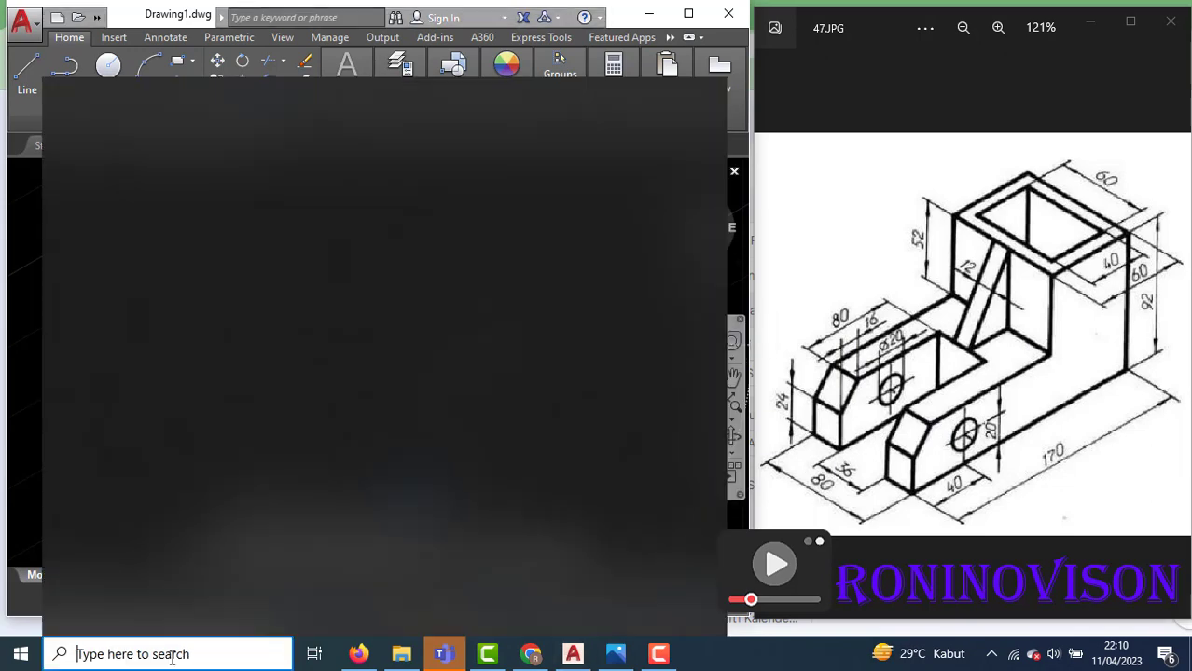
text(cal)
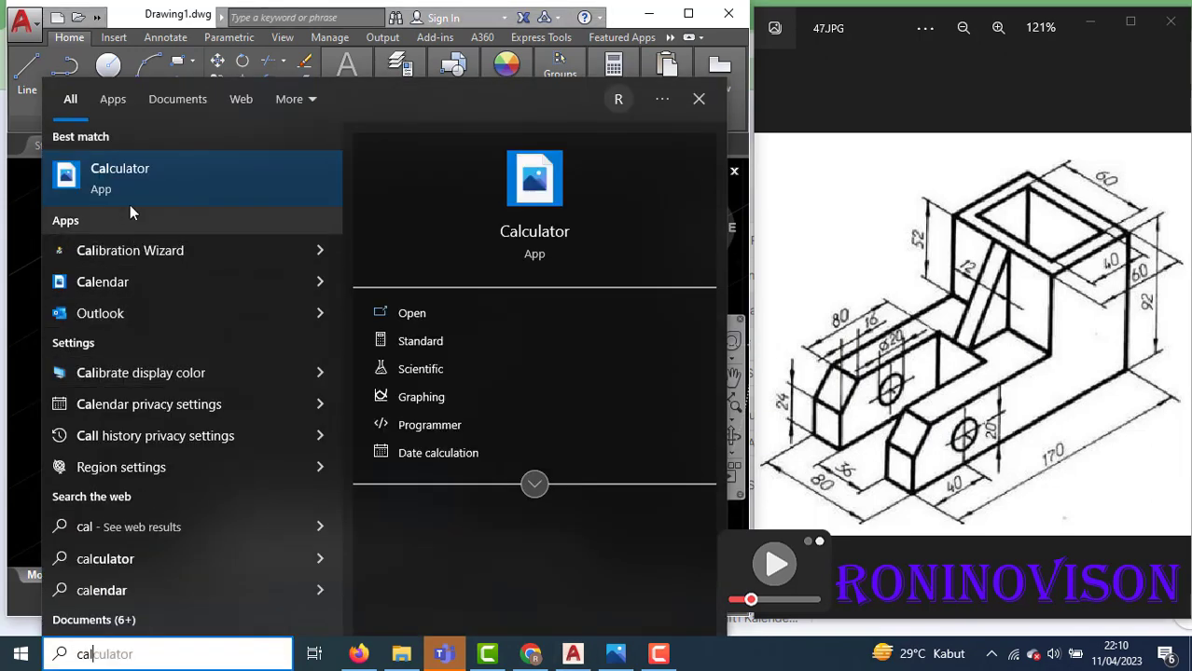
click(130, 192)
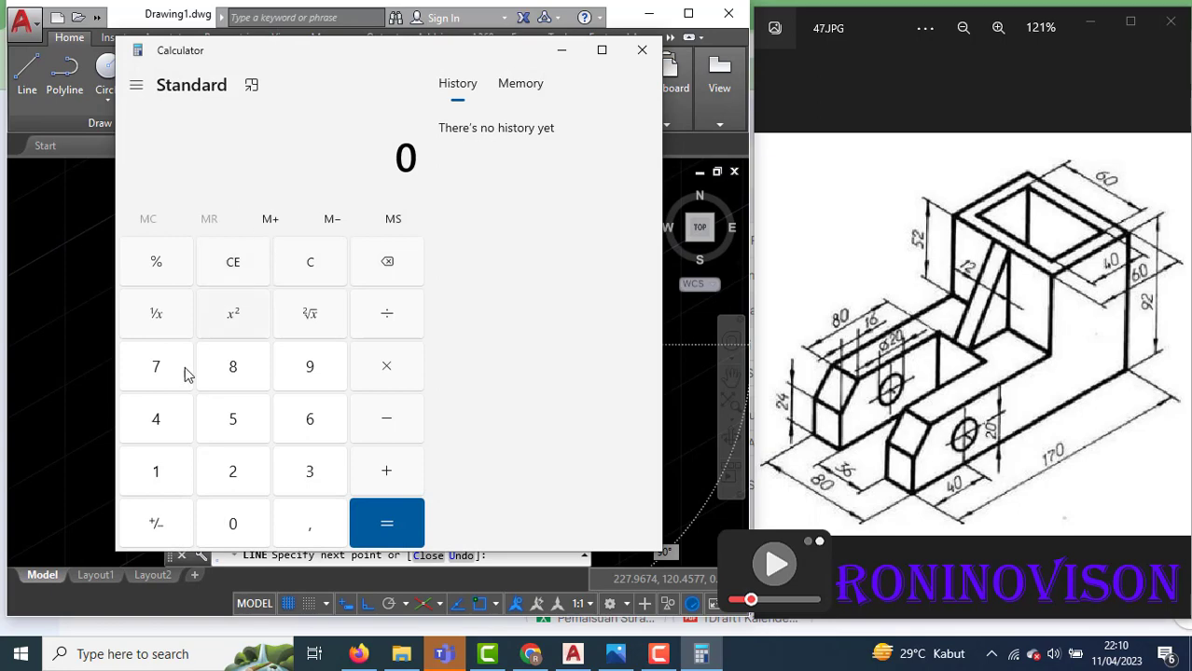
click(164, 474)
click(156, 372)
click(220, 525)
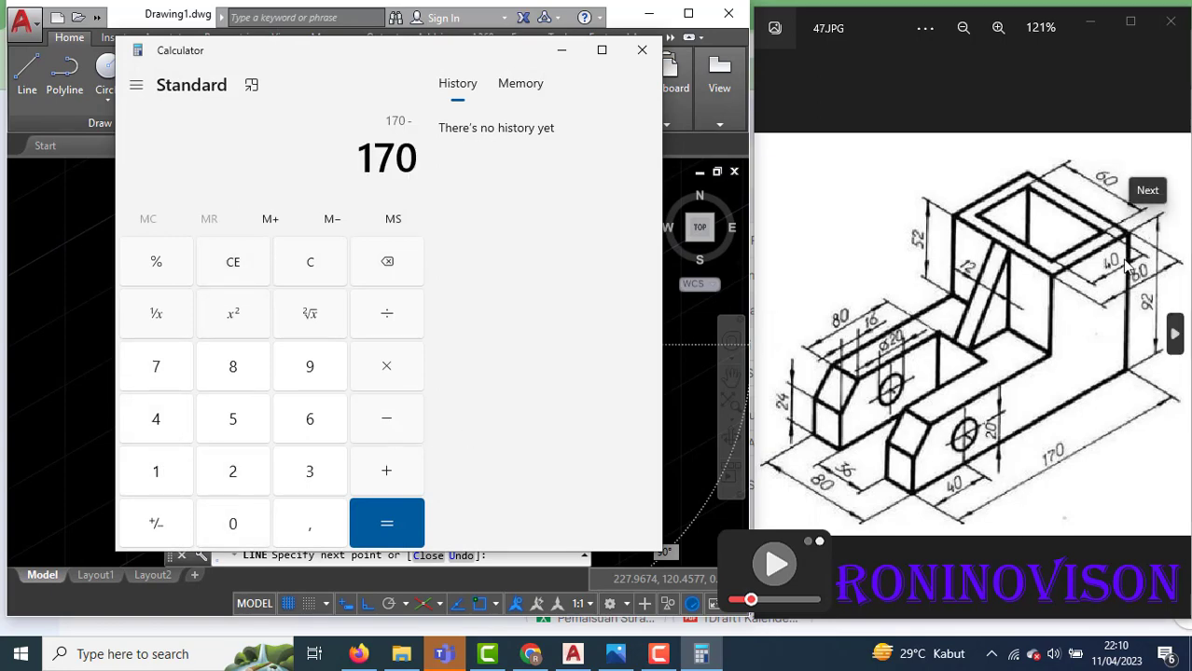
click(317, 424)
click(234, 522)
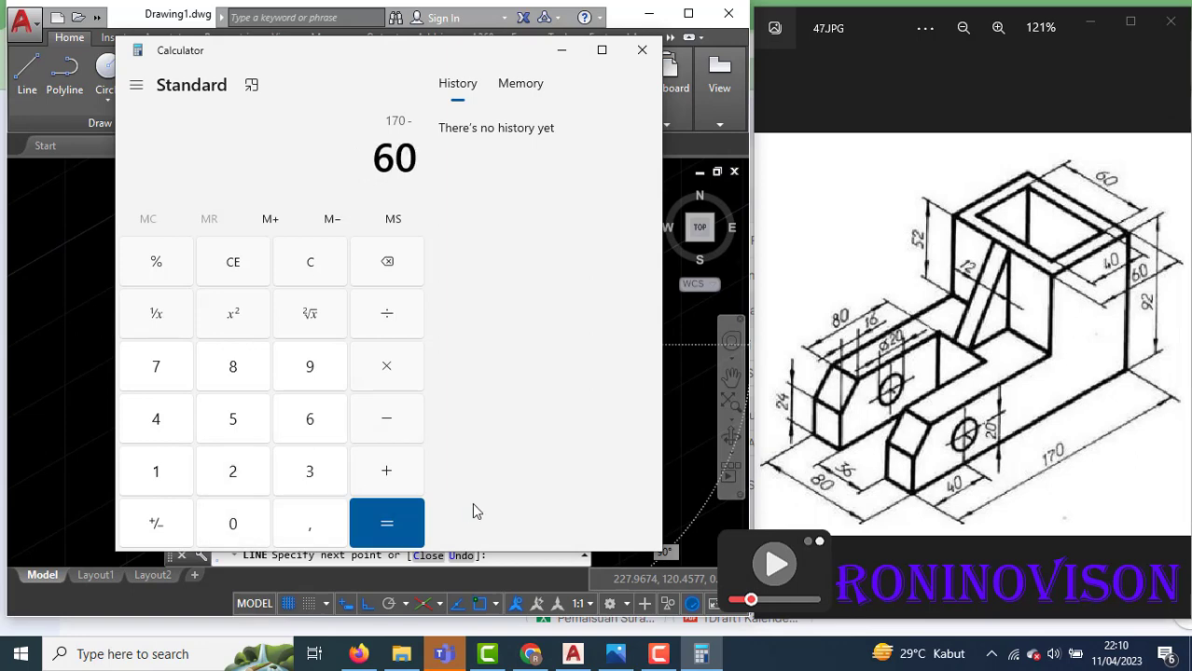
click(387, 523)
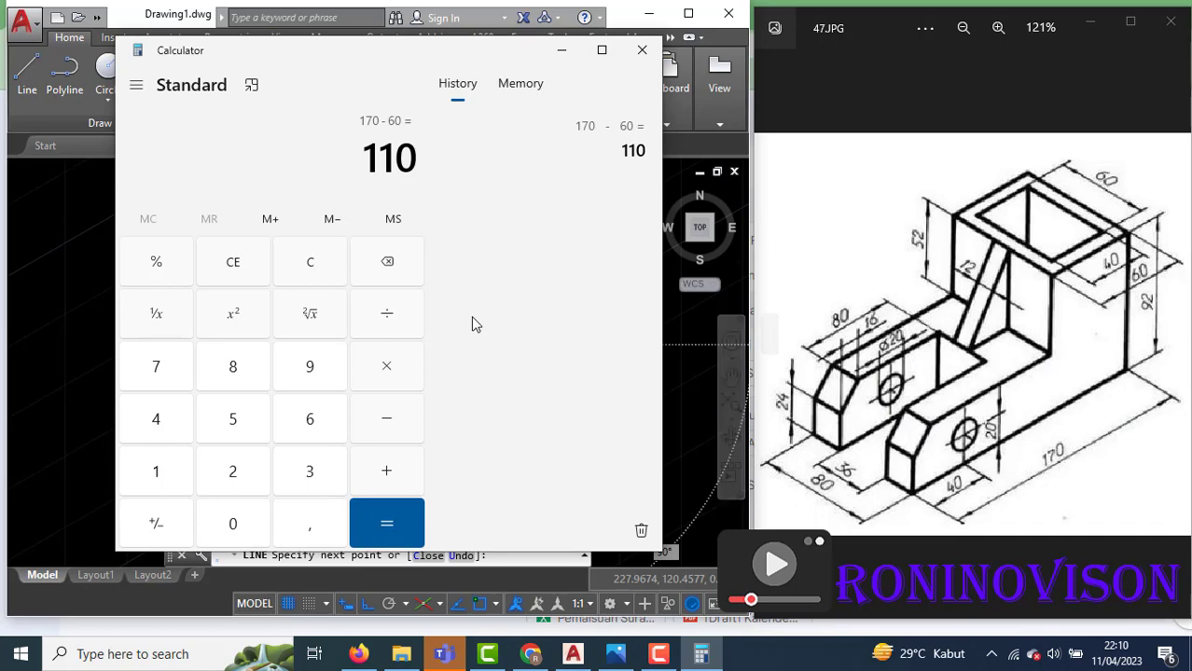
Subtract the 16 chamfer length from the previous calculation result
click(386, 422)
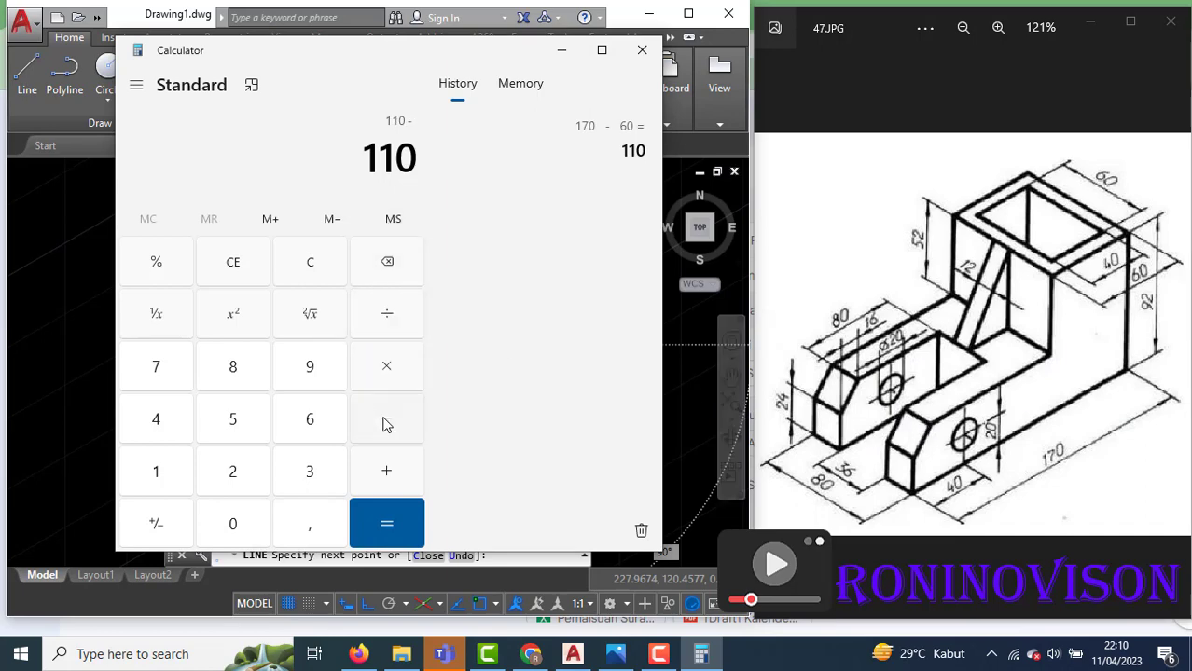
click(171, 471)
click(311, 421)
click(391, 516)
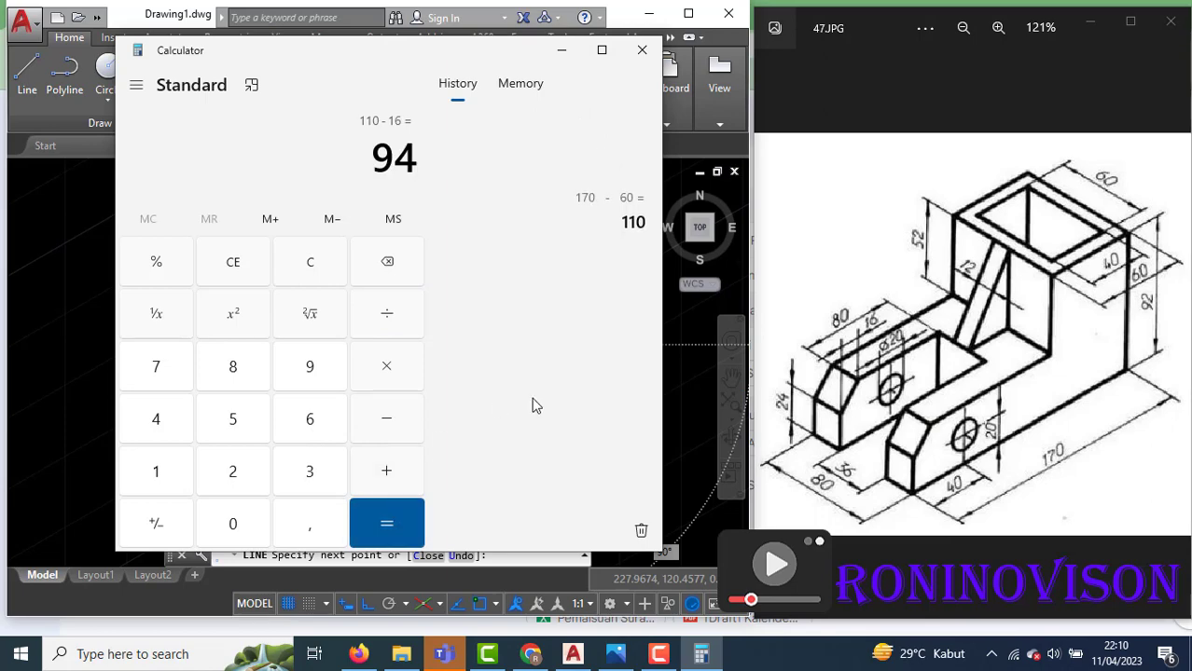
Switch back to AutoCAD and continue the side profile with a 94-long line at 210°
click(93, 474)
text(94)
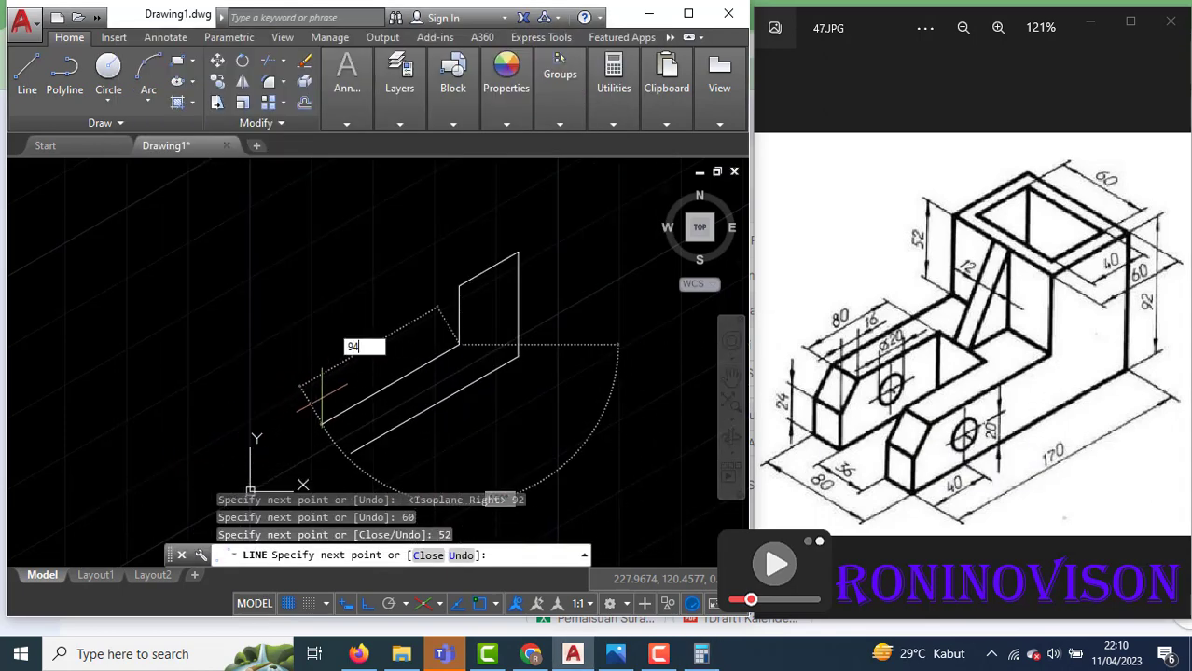
key(Return)
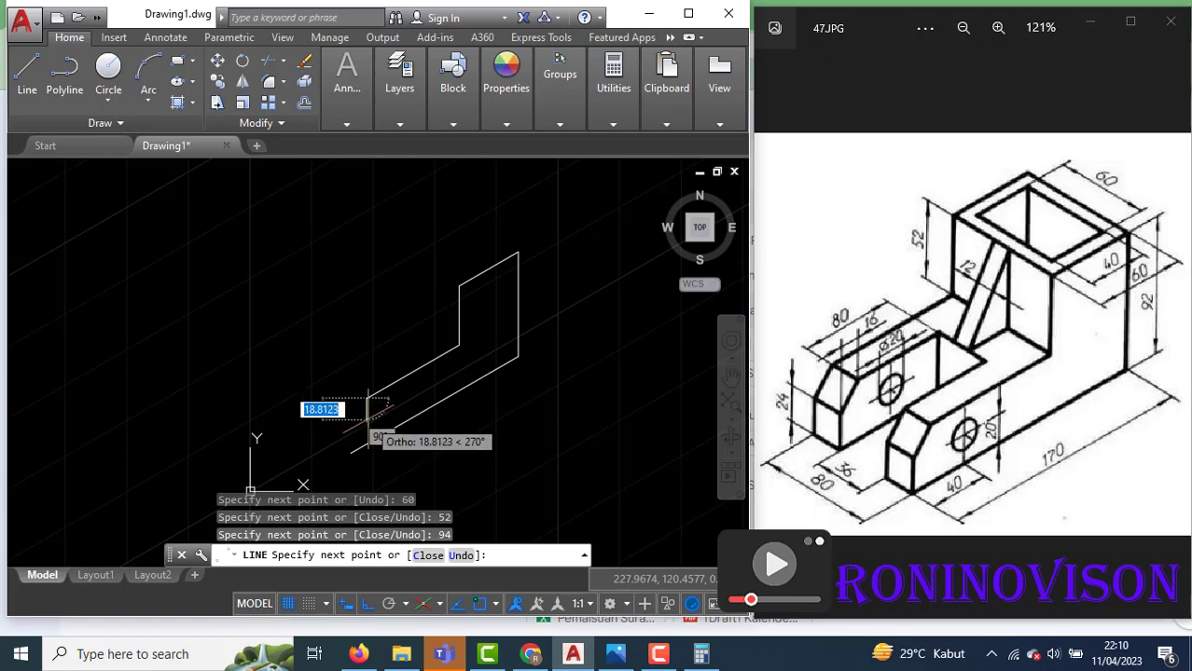
Draw a 16 down by 16 at 210° notch, and close the profile with a vertical line to the base line's lower end
text(16)
key(Return)
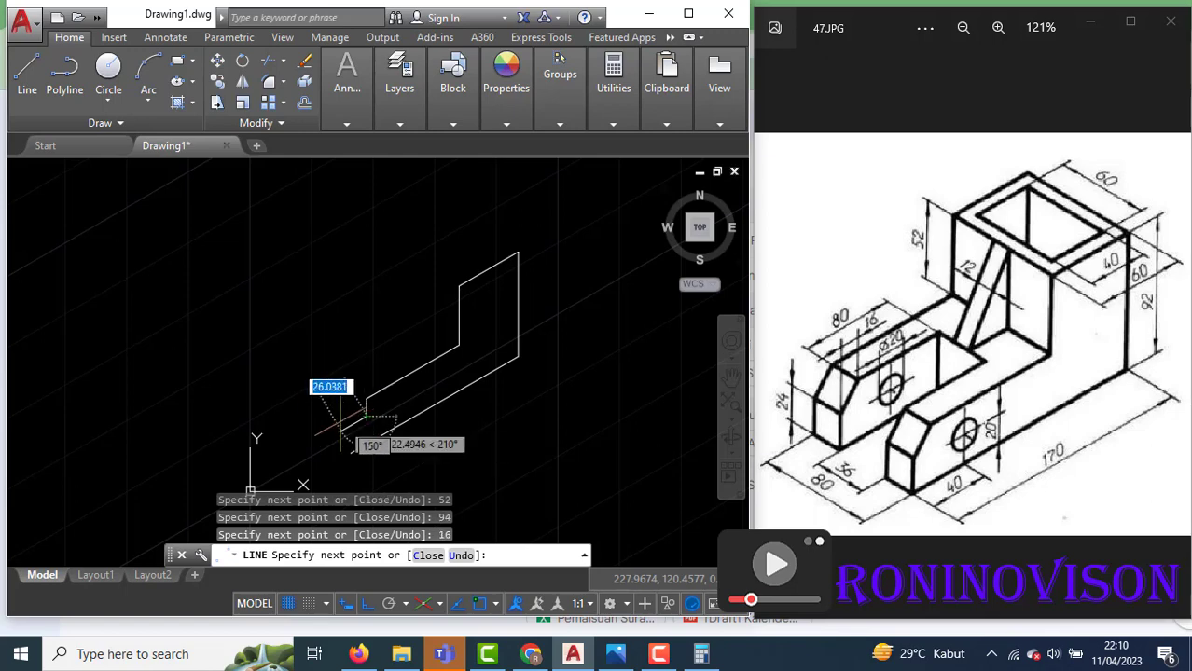
text(16)
key(Return)
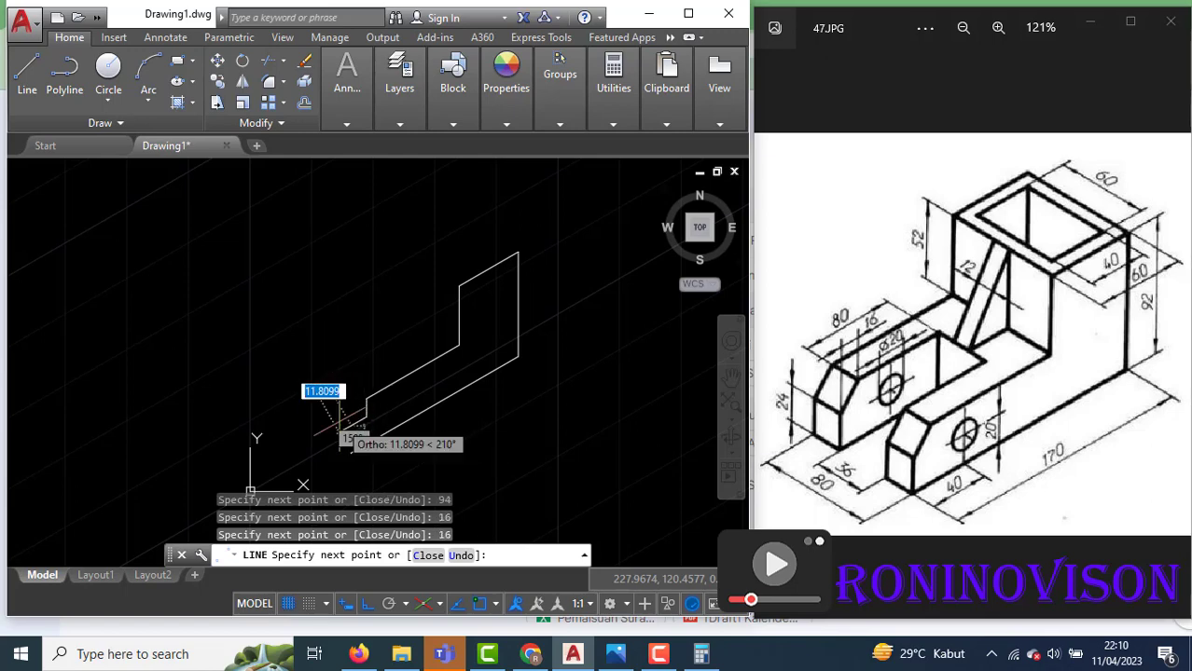
scroll(362, 448, up, 3)
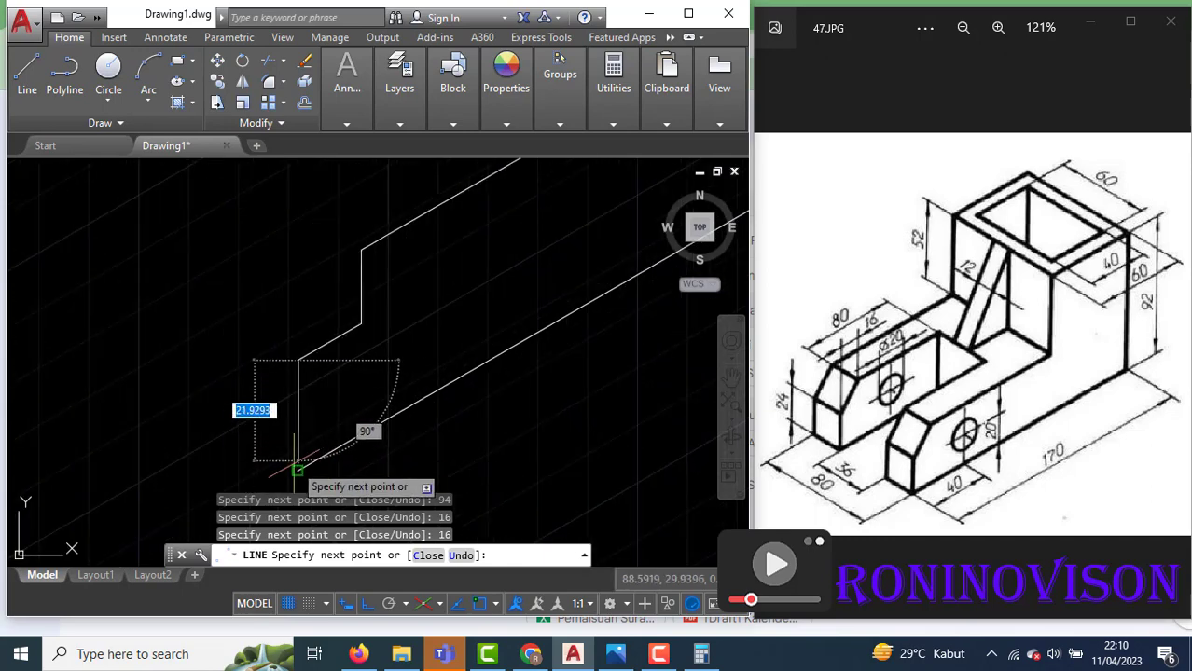
key(Escape)
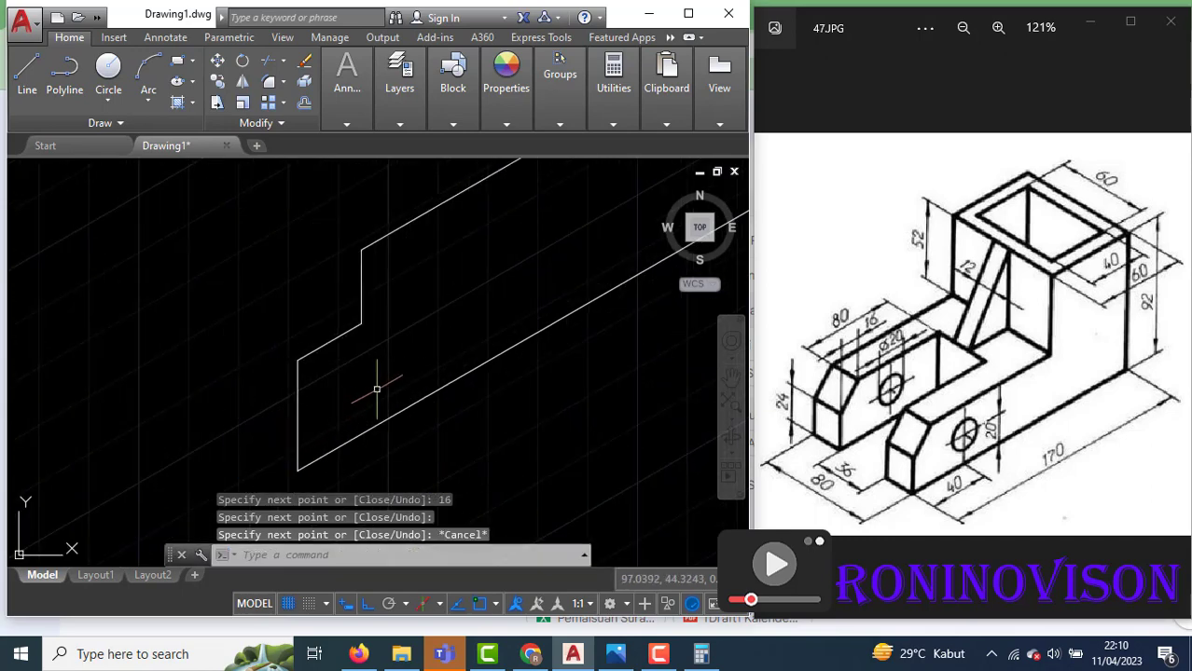
Draw the slanted chamfer line joining the two outer corners of the 16 by 16 notch
key(Return)
click(362, 250)
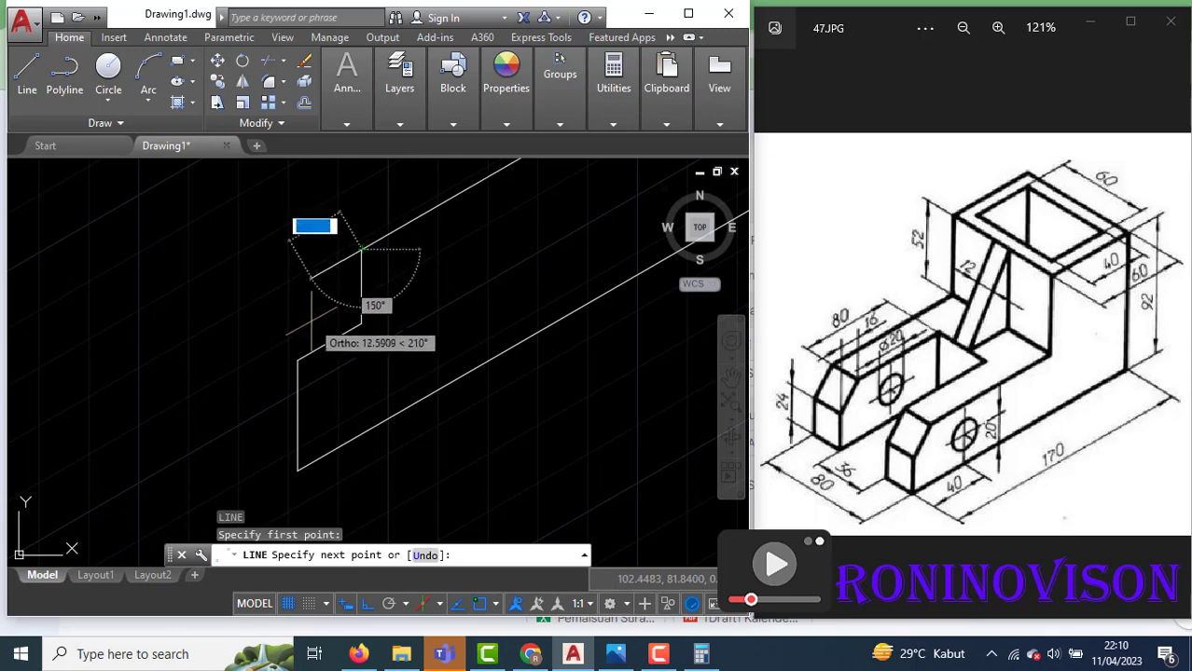
click(298, 359)
key(Return)
scroll(288, 380, down, 2)
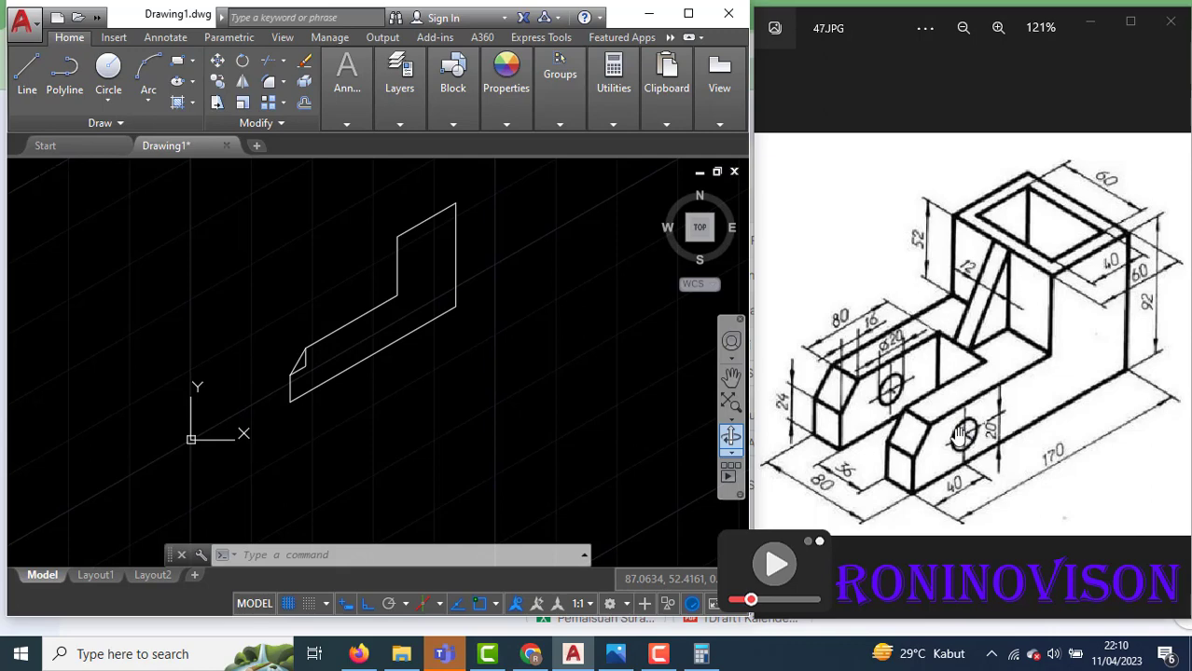
From the base line's lower end, draw helper lines 40 long at 30° and 20 long vertically upward to locate the hole center
scroll(294, 359, up, 3)
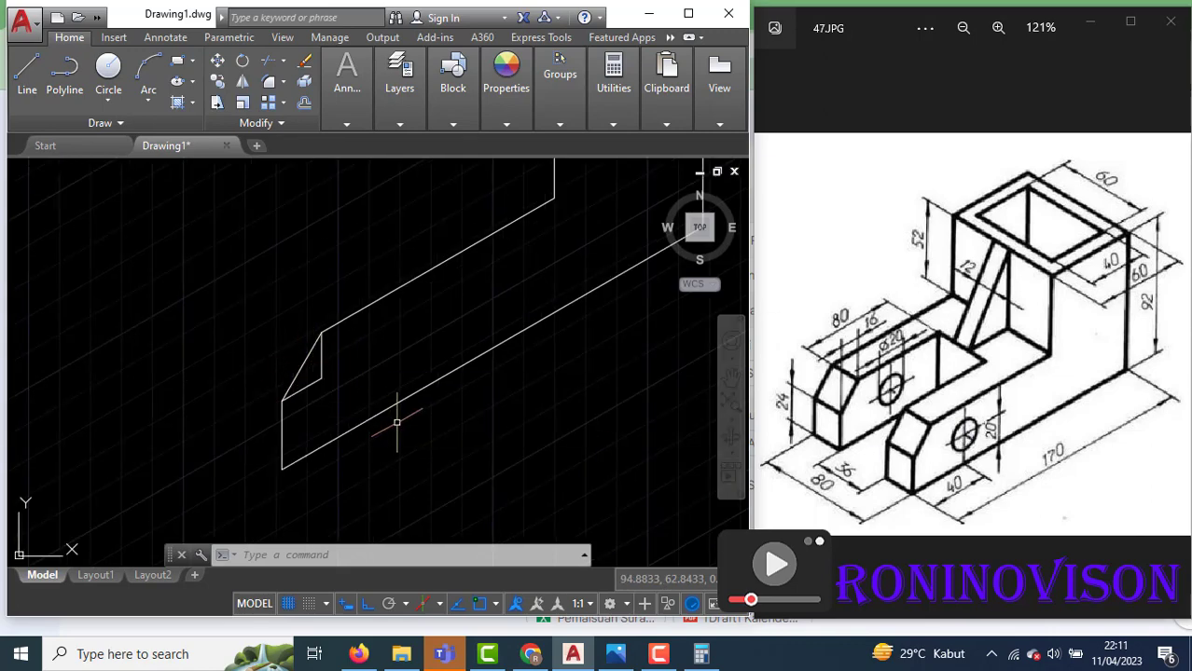
text(l)
key(Return)
click(282, 468)
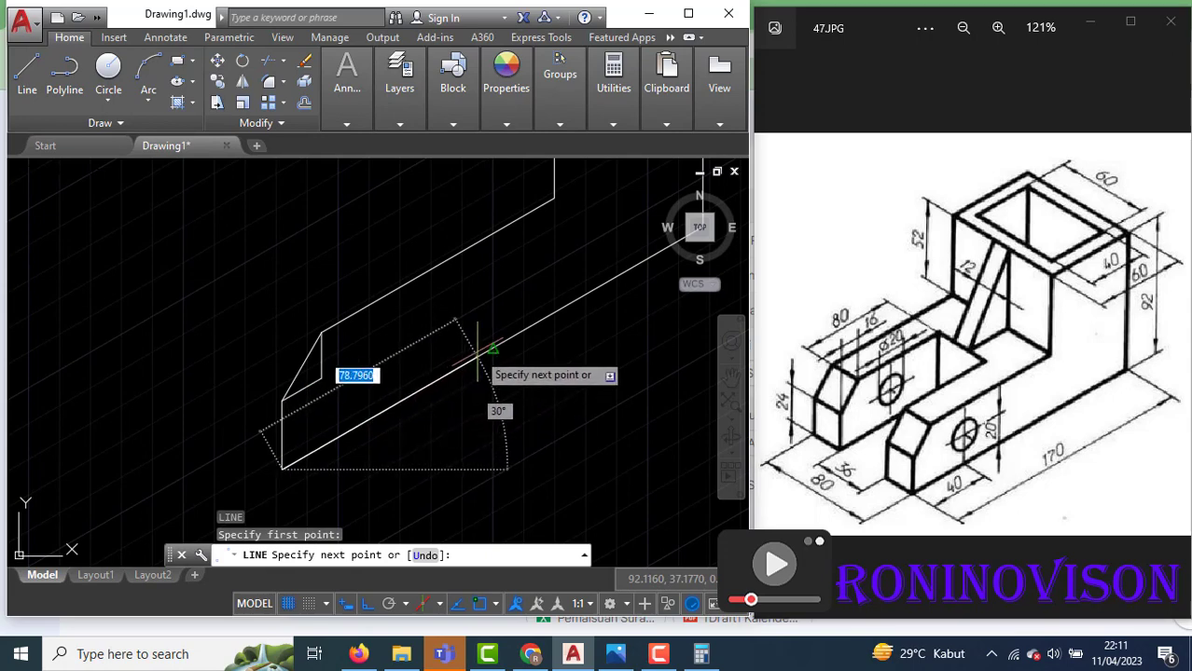
text(40)
key(Return)
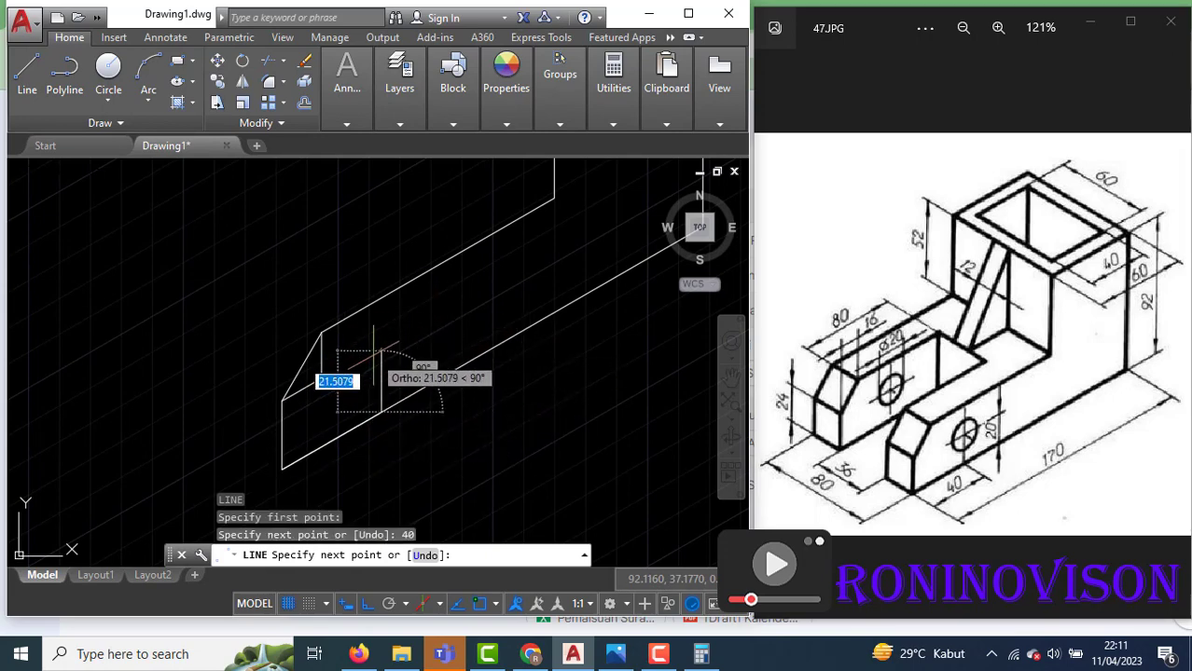
text(20)
key(Return)
key(Return)
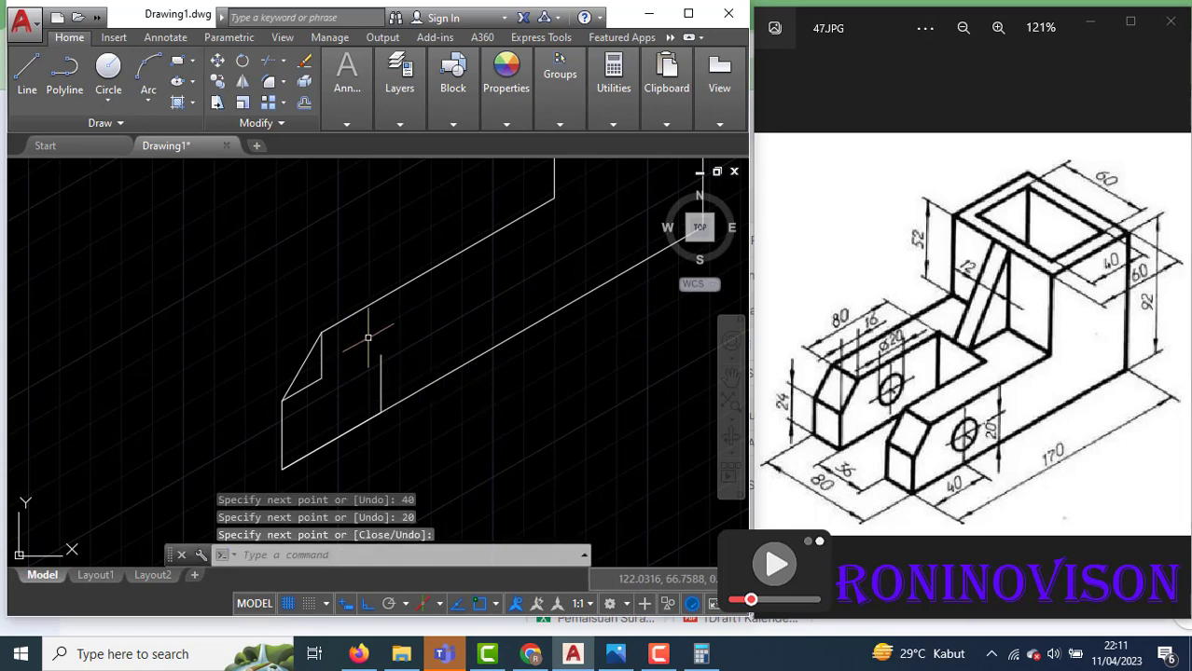
Draw an isocircle of radius 10 on the right isoplane, centered on the upper end of the 20-long helper line
text(e)
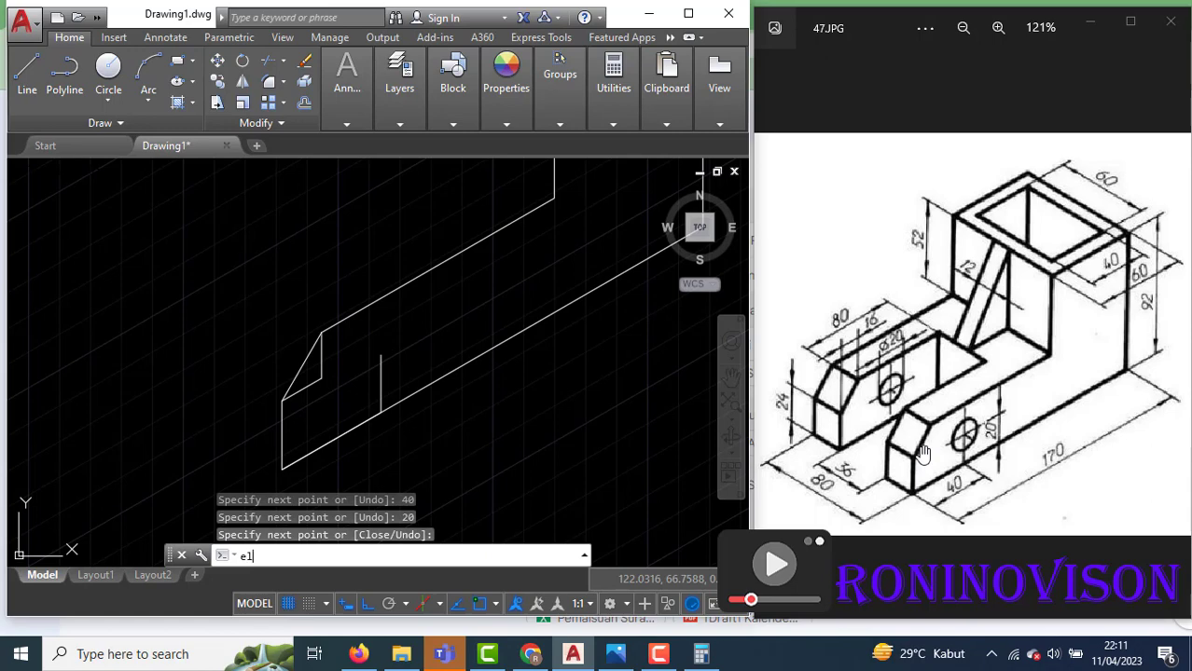
text(l)
key(Return)
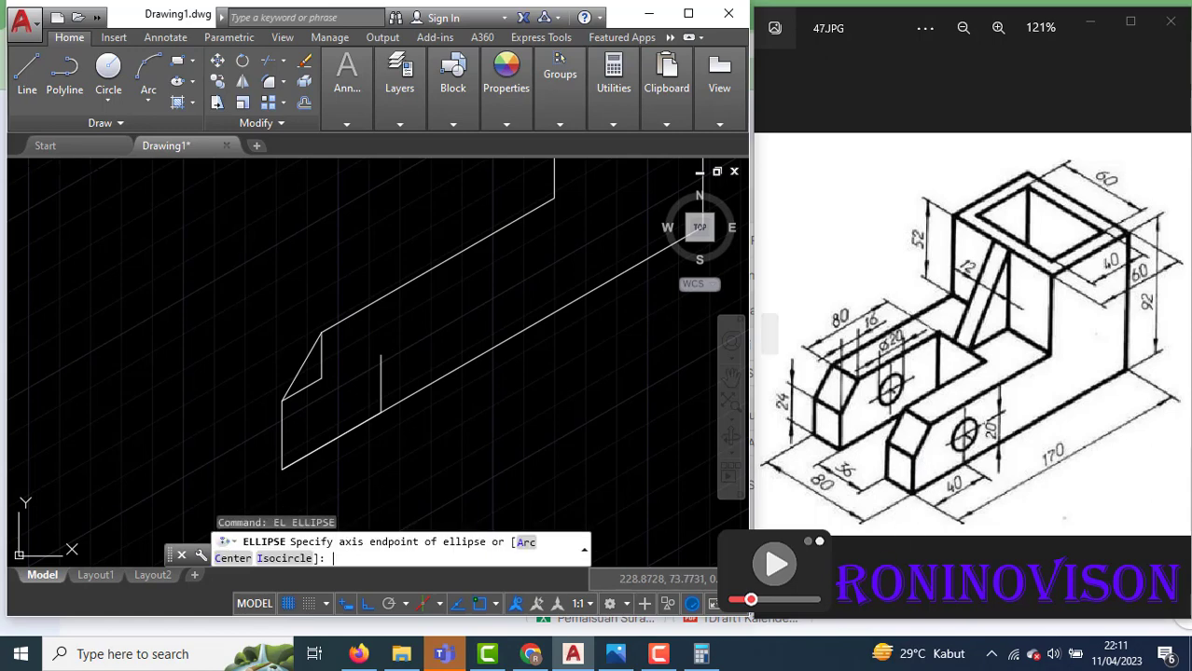
click(283, 558)
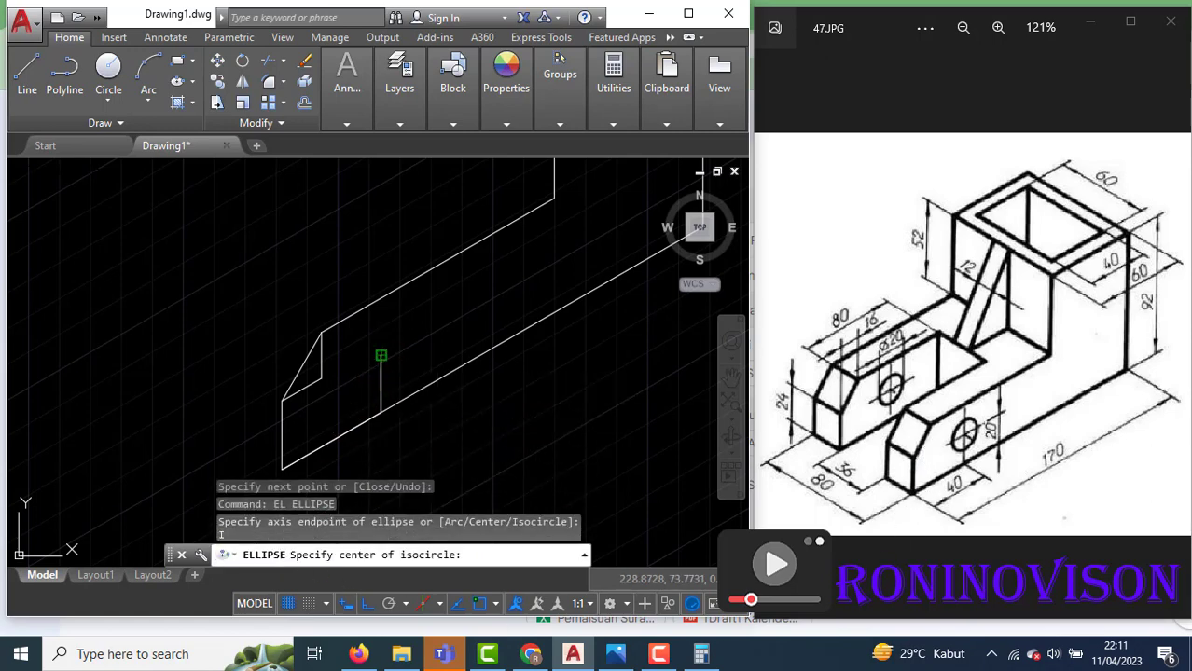
click(381, 355)
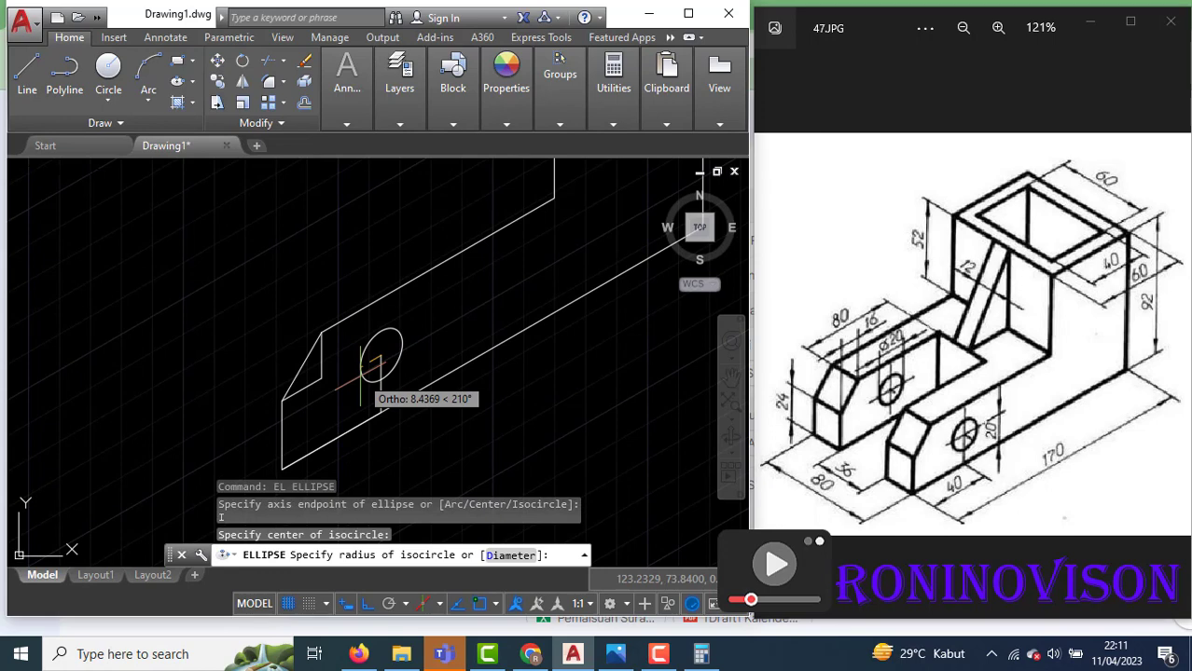
key(F5)
key(F5)
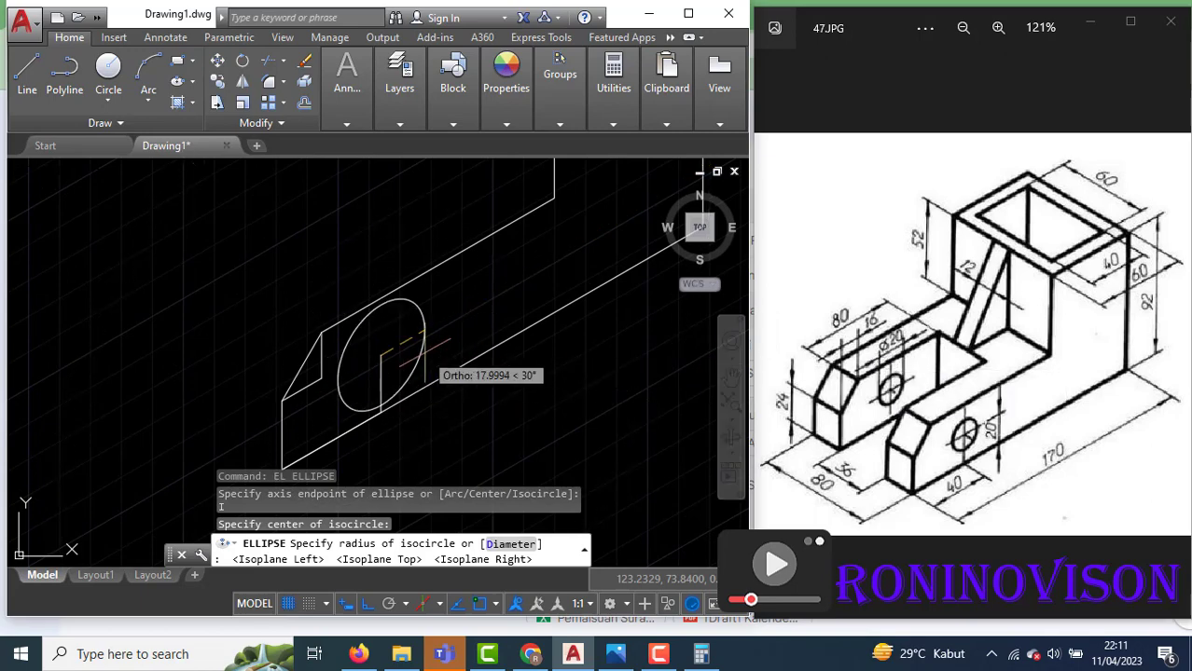
text(10)
key(Return)
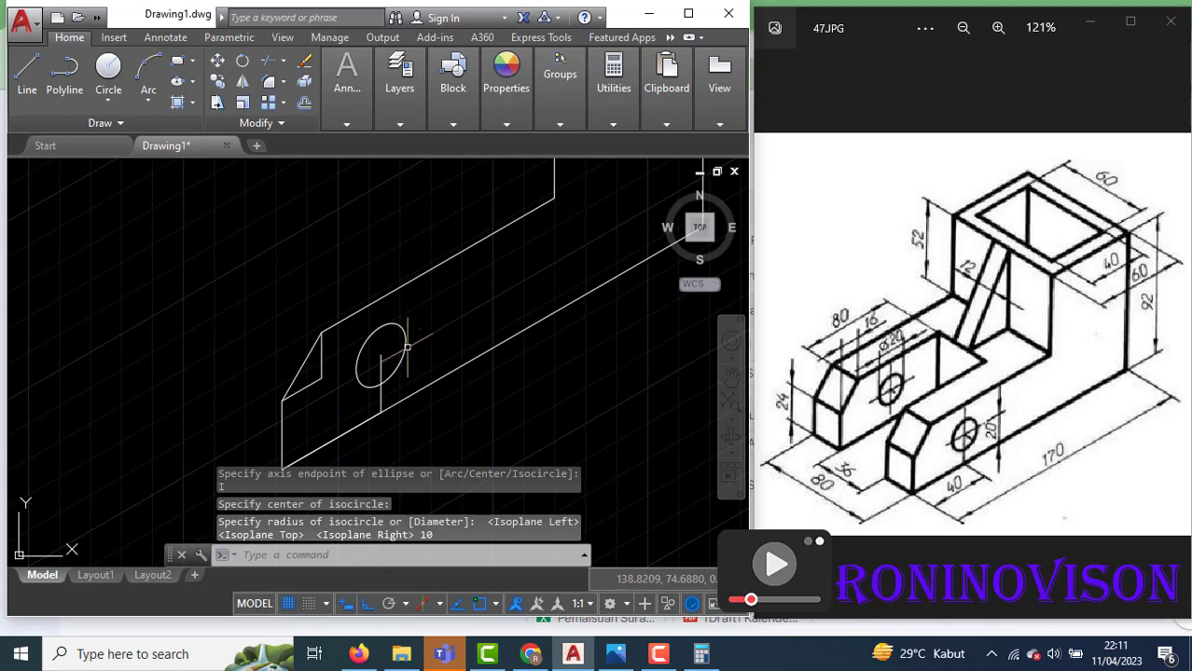
Switch to Calculator, subtract the 36 slot width from the 80 overall width, and divide the result by 2
scroll(521, 387, down, 4)
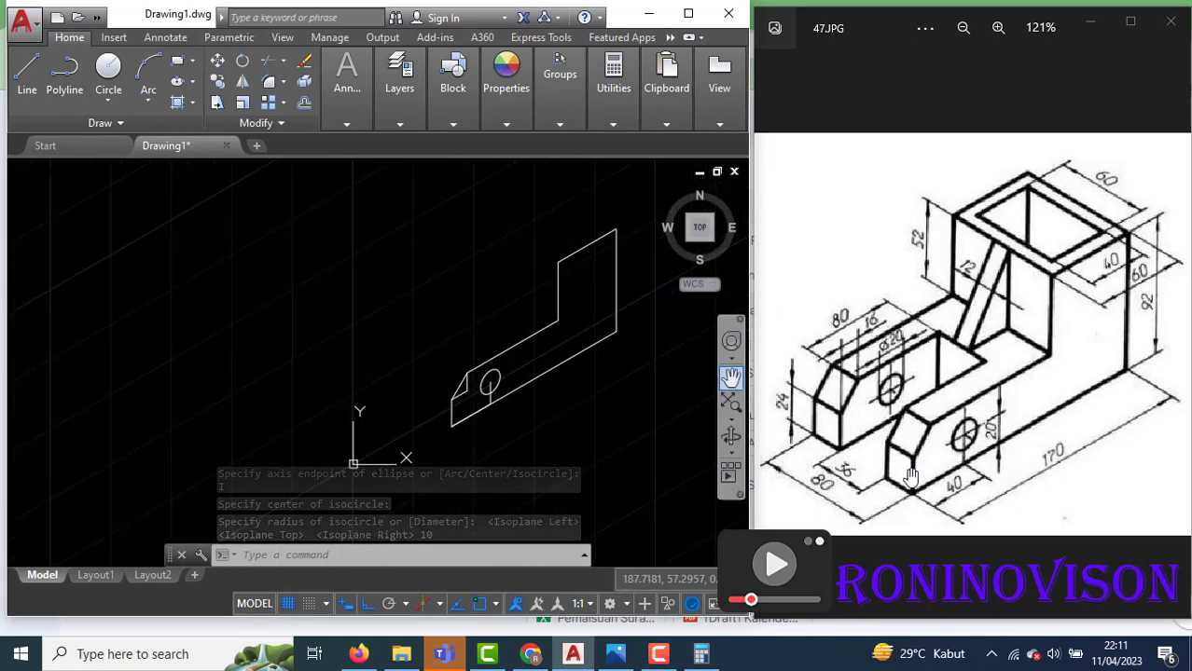
scroll(423, 422, up, 2)
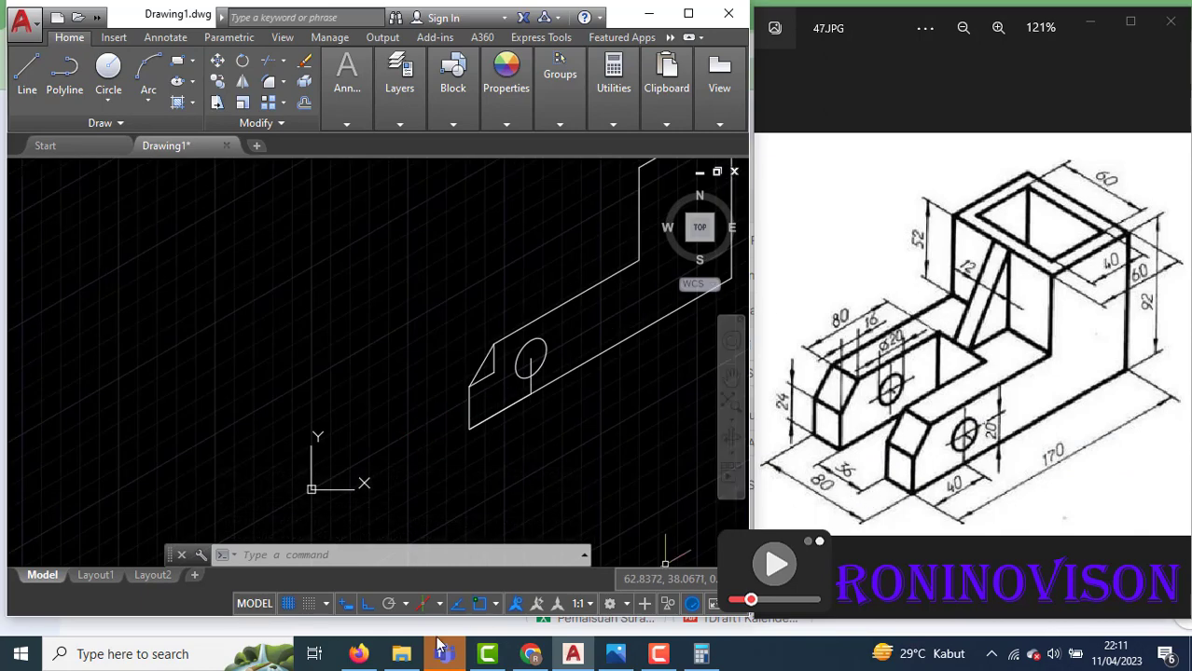
click(700, 654)
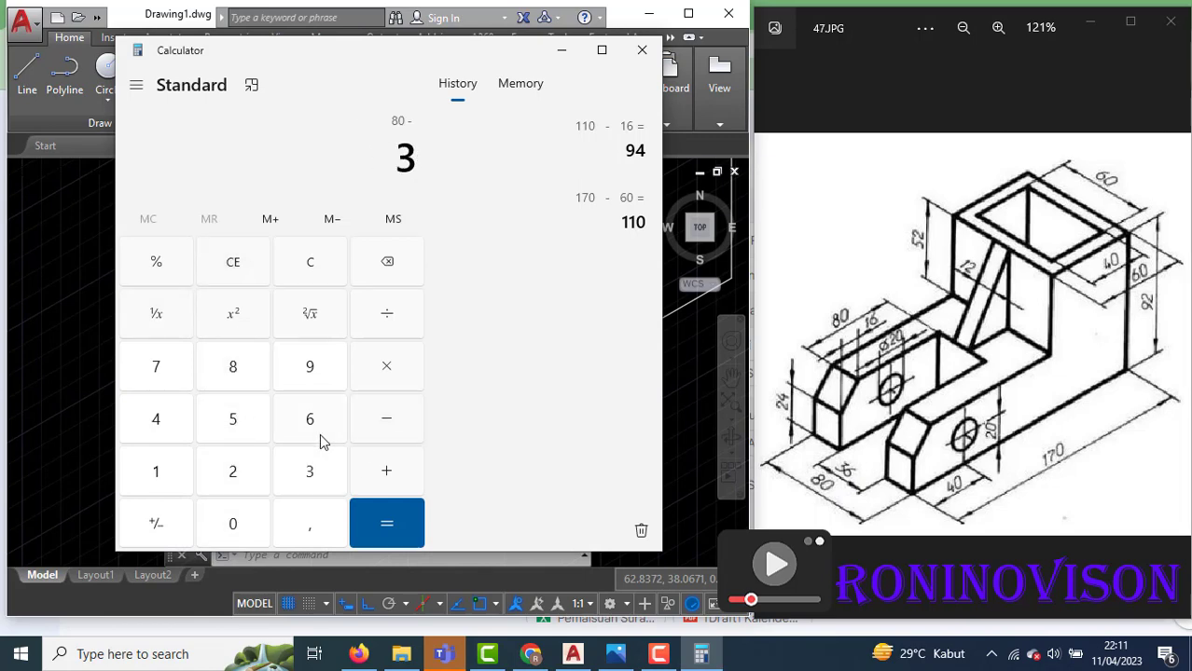
click(392, 524)
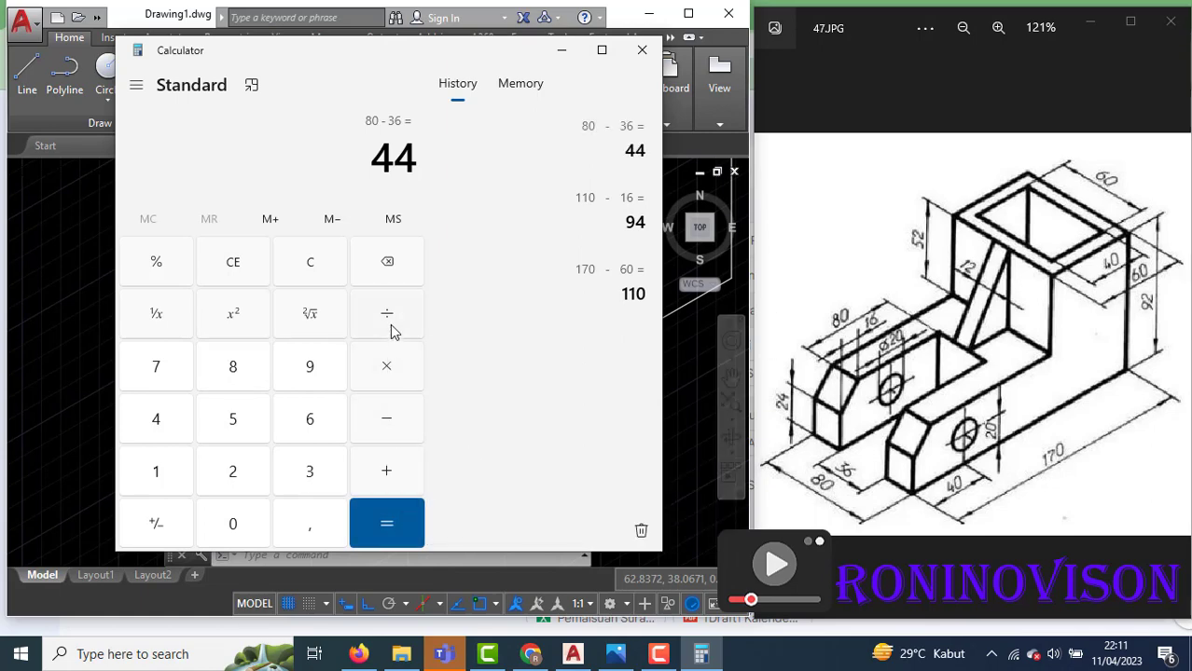
click(390, 532)
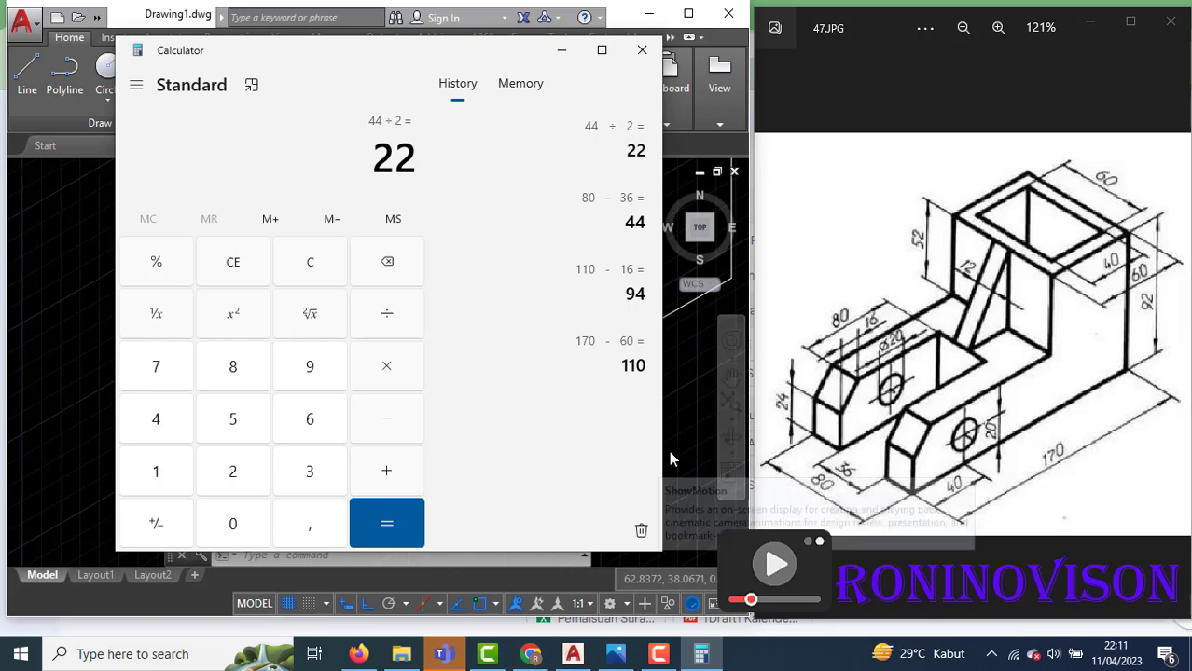
Back in AutoCAD, on the left isoplane, draw a 22-long line at 150° from the profile's lowest corner and a 24-long line upward
key(alt+Tab)
text(l)
key(Return)
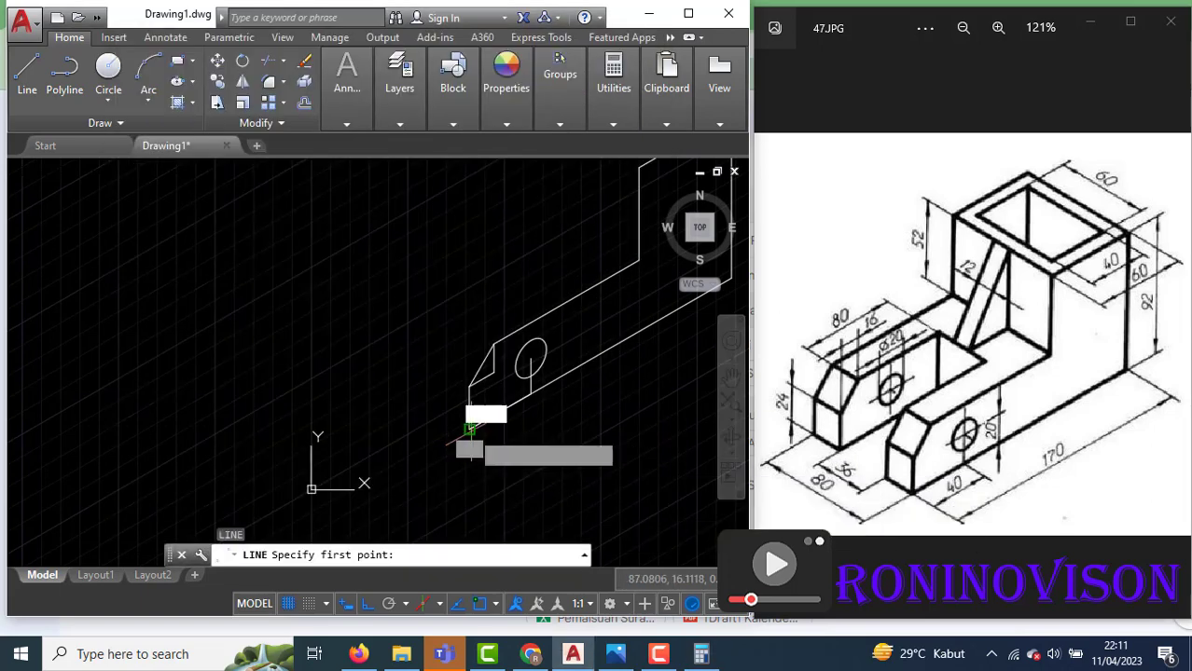
click(469, 427)
key(F5)
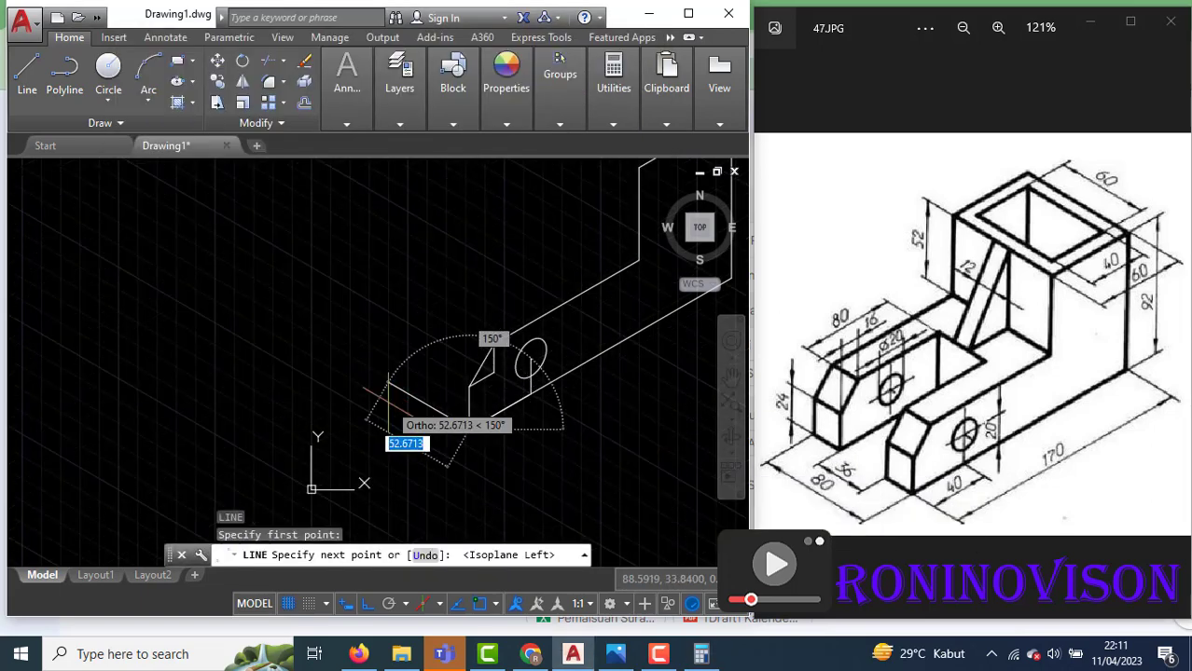
text(22)
key(Return)
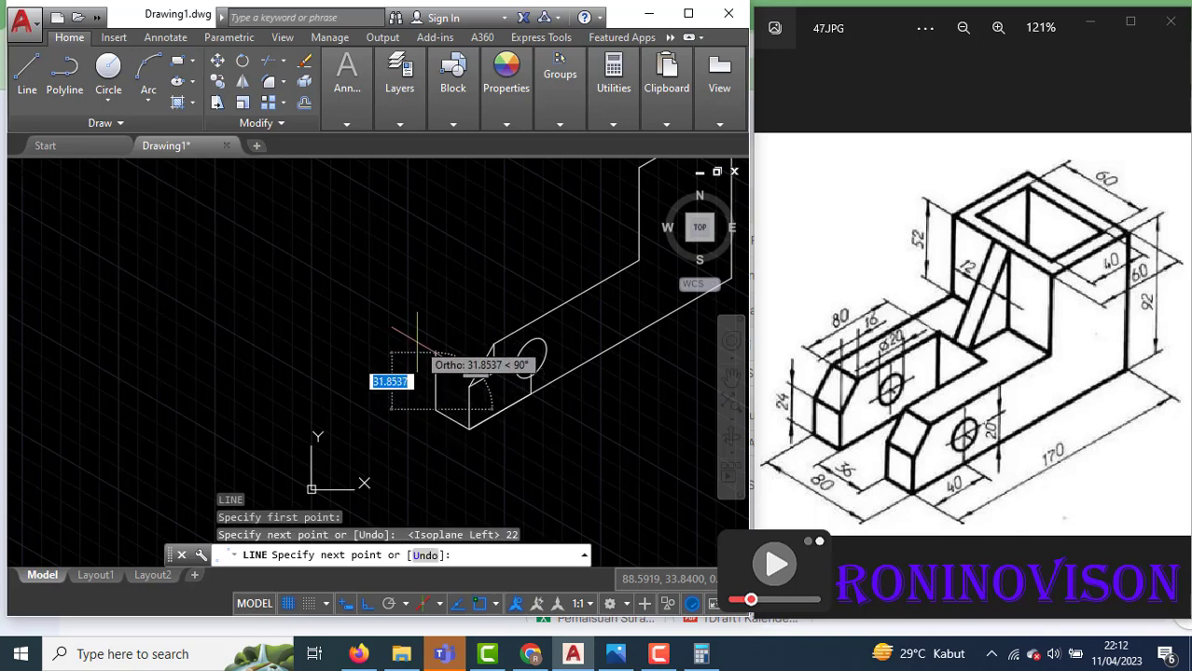
text(24)
key(Return)
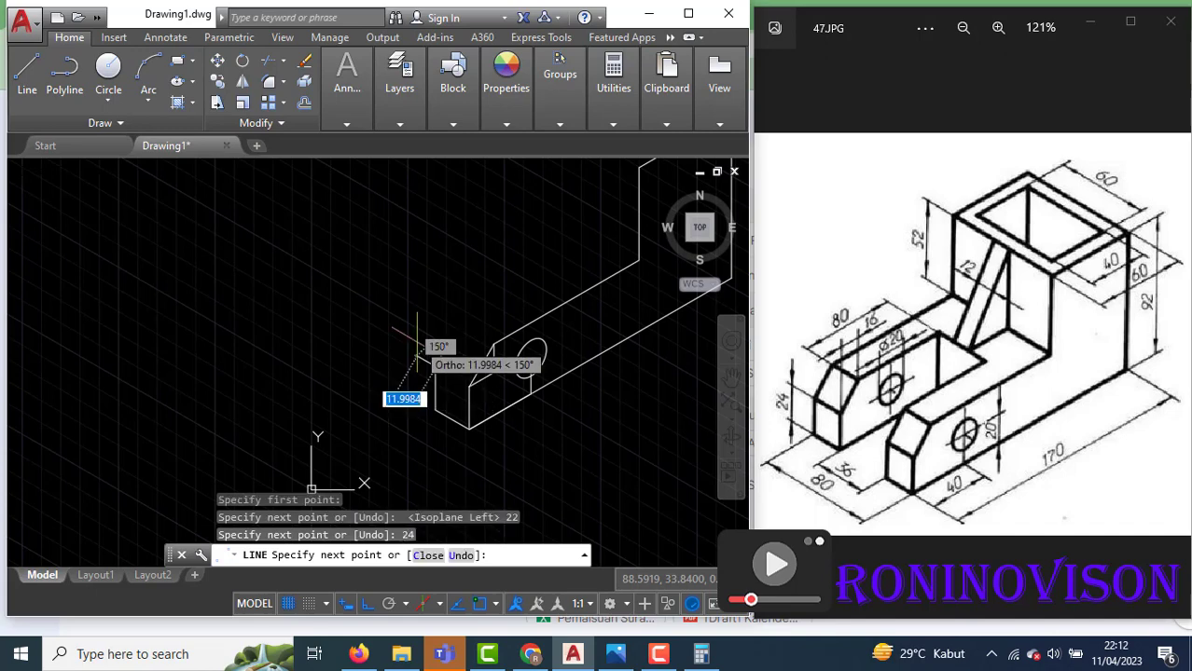
Close the front arm face with its top edge and copy the sloped profile edge to the face's opposite upper corner
click(469, 387)
key(Return)
click(484, 366)
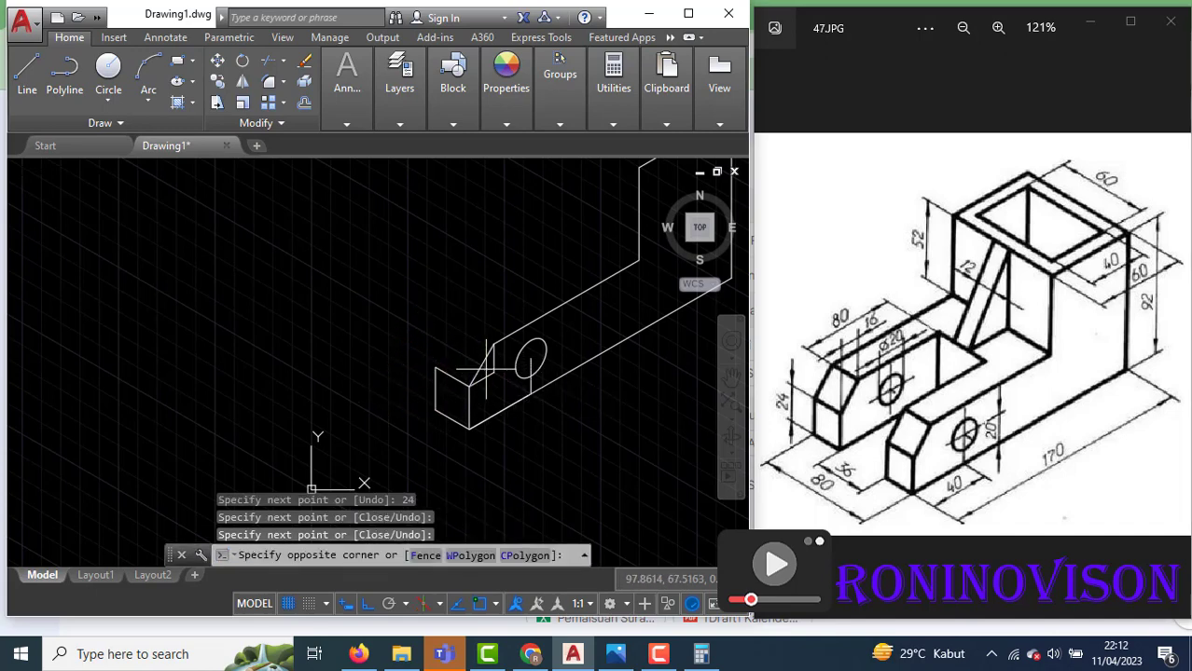
click(475, 360)
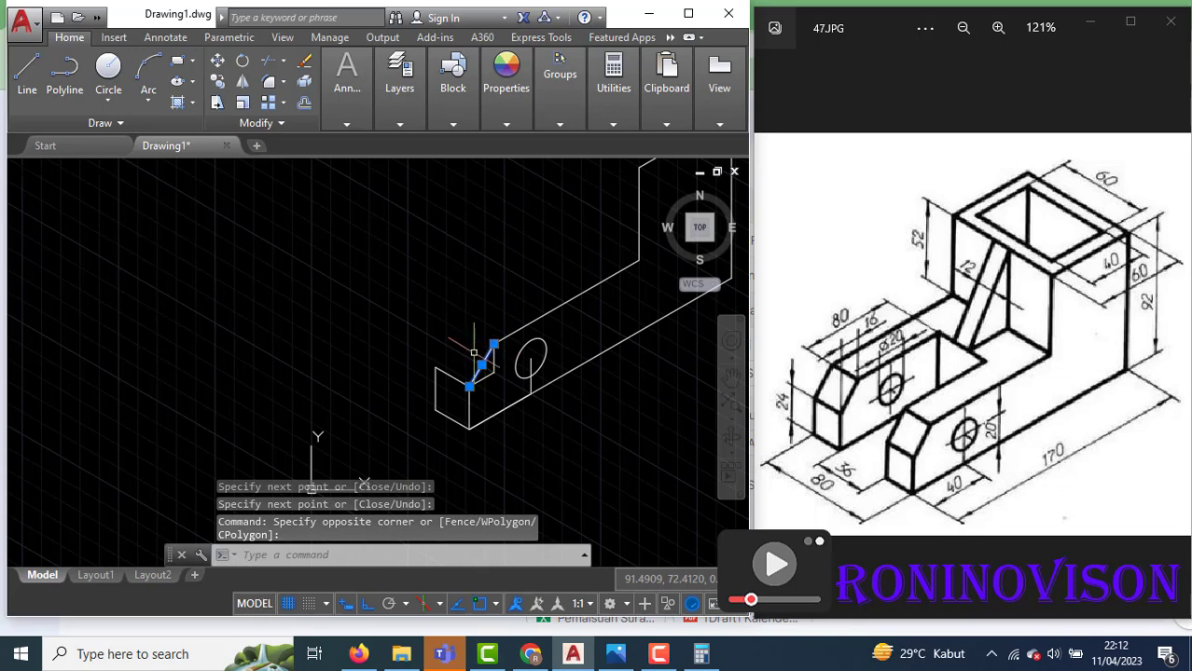
text(co)
key(Return)
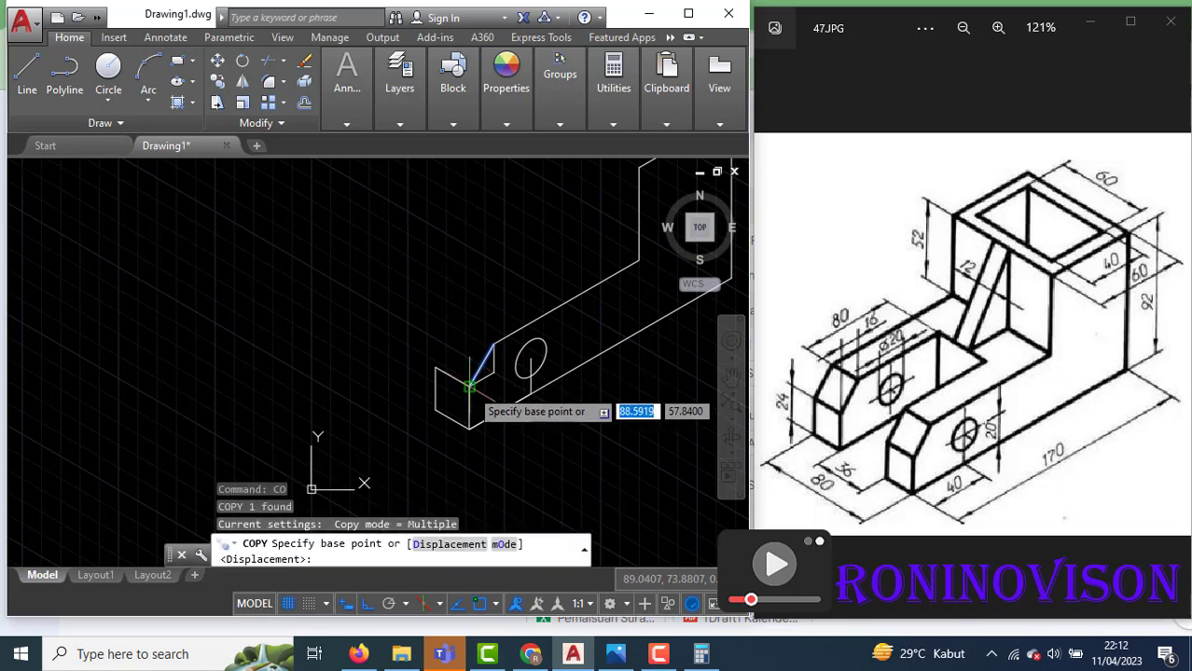
click(469, 385)
click(439, 363)
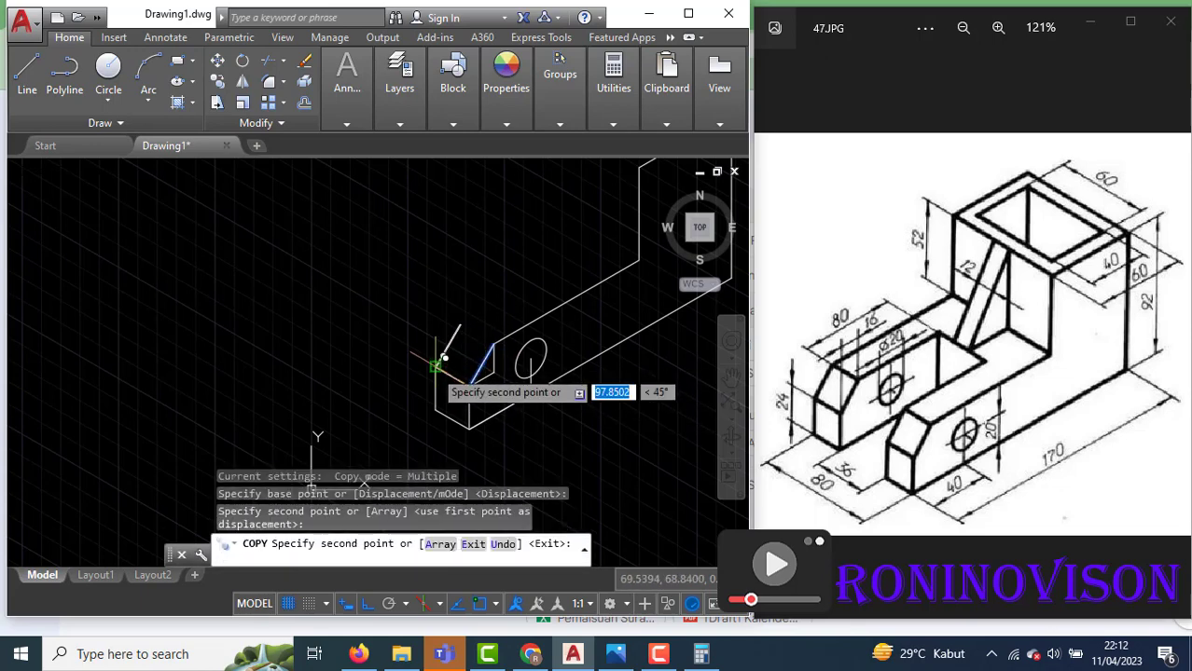
key(Return)
Draw a line joining the upper ends of the two sloped edges on the front arm
text(l)
key(Return)
click(458, 324)
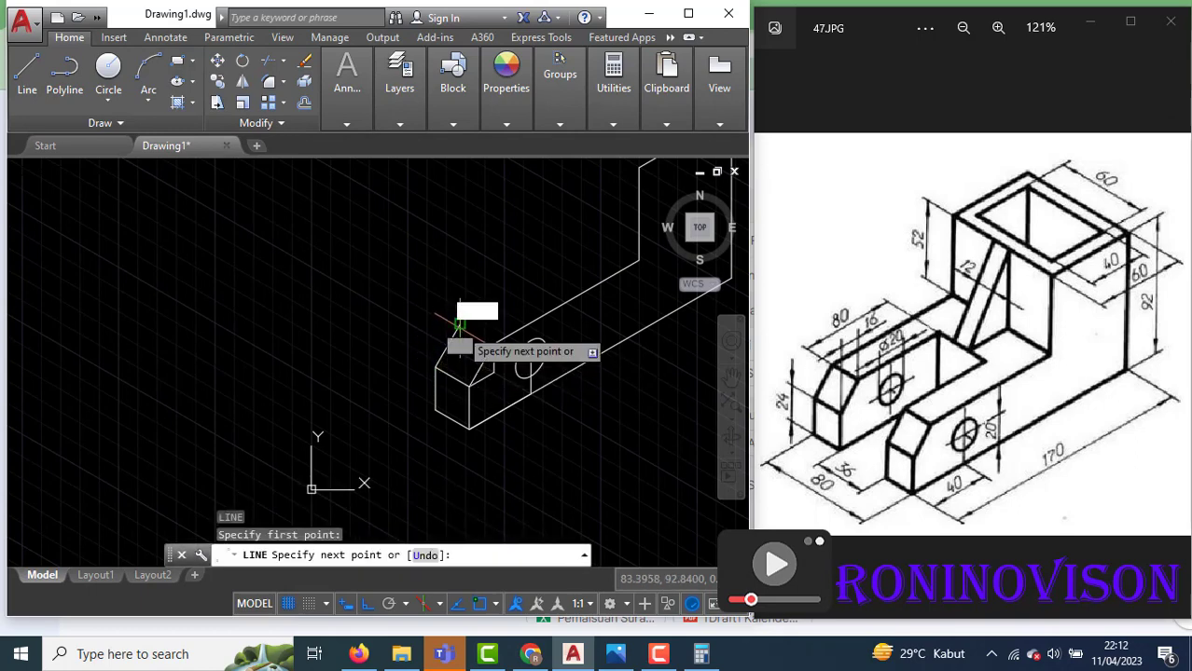
click(493, 345)
key(Return)
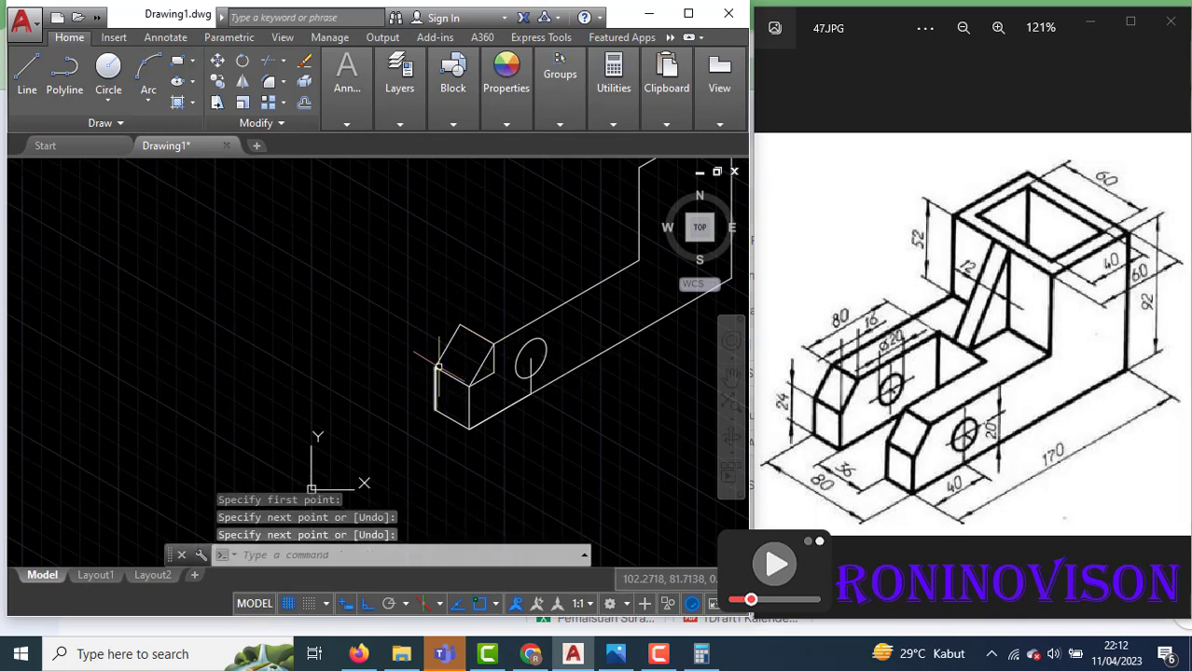
On the top isoplane, outline the slot from the copied slope's upper end: 80 long at 30°, 36 at 150°, and 80 at 210°
mouse_move(428, 365)
middle_down()
mouse_move(389, 421)
mouse_move(323, 454)
middle_up()
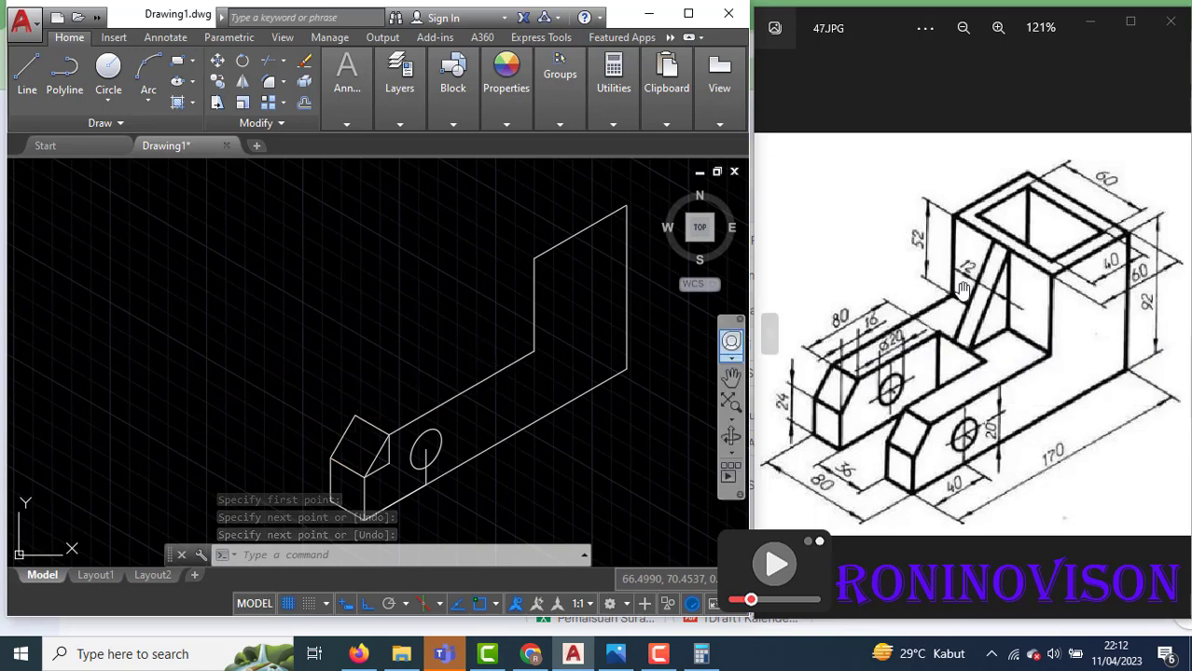
text(l)
key(Return)
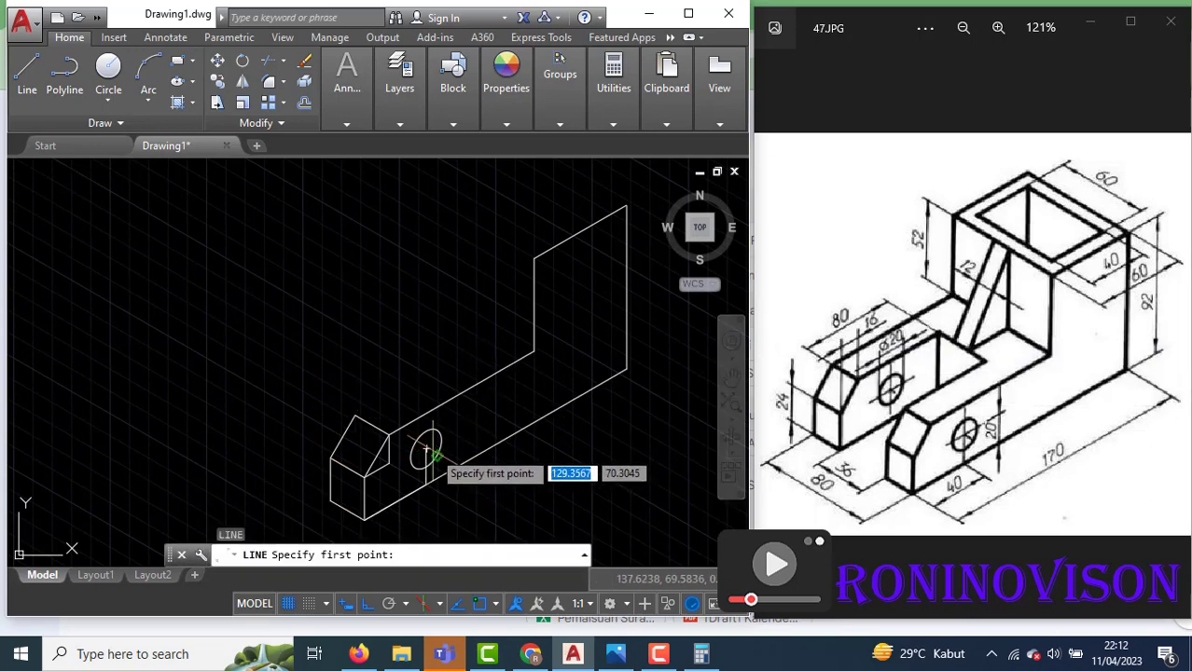
click(355, 413)
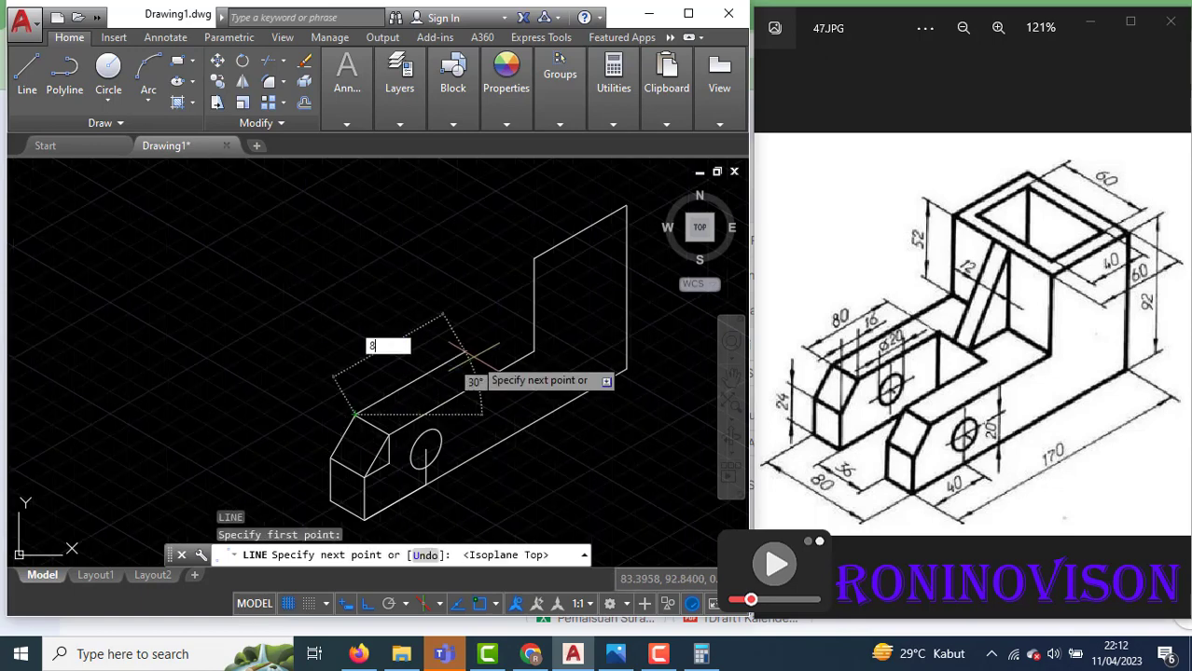
text(80)
key(Return)
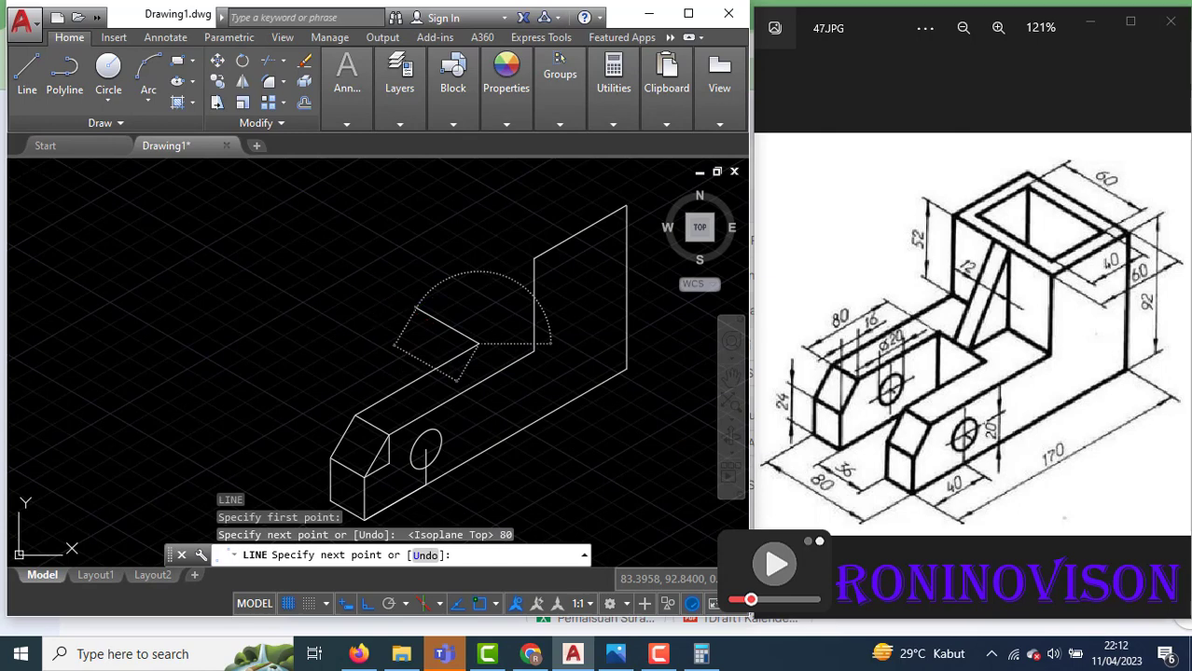
text(36)
key(Return)
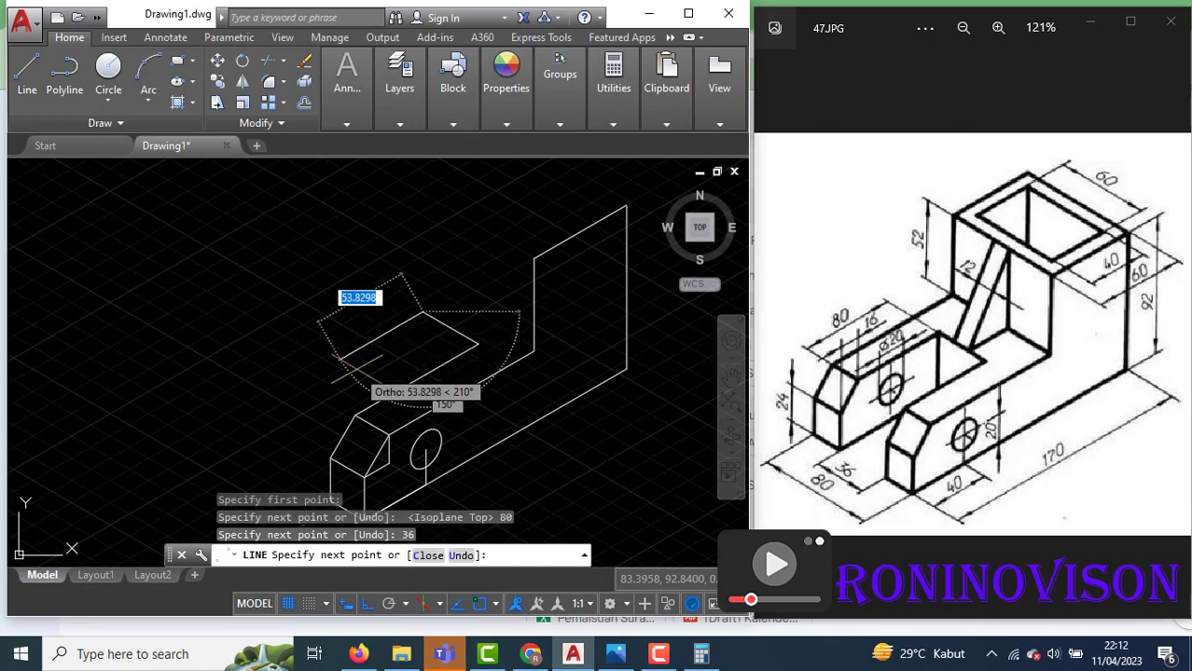
key(Return)
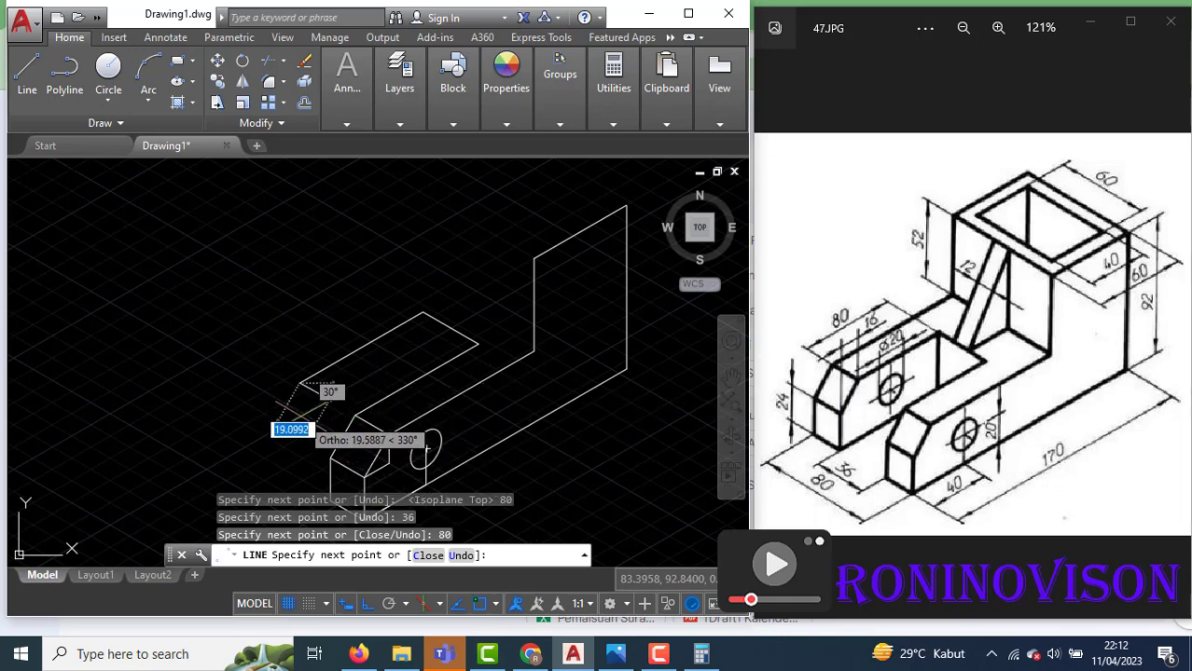
Continue the outline on the right isoplane with lines 16 long downward, 16 long at 210°, and 24 long downward
key(F5)
scroll(303, 415, up, 3)
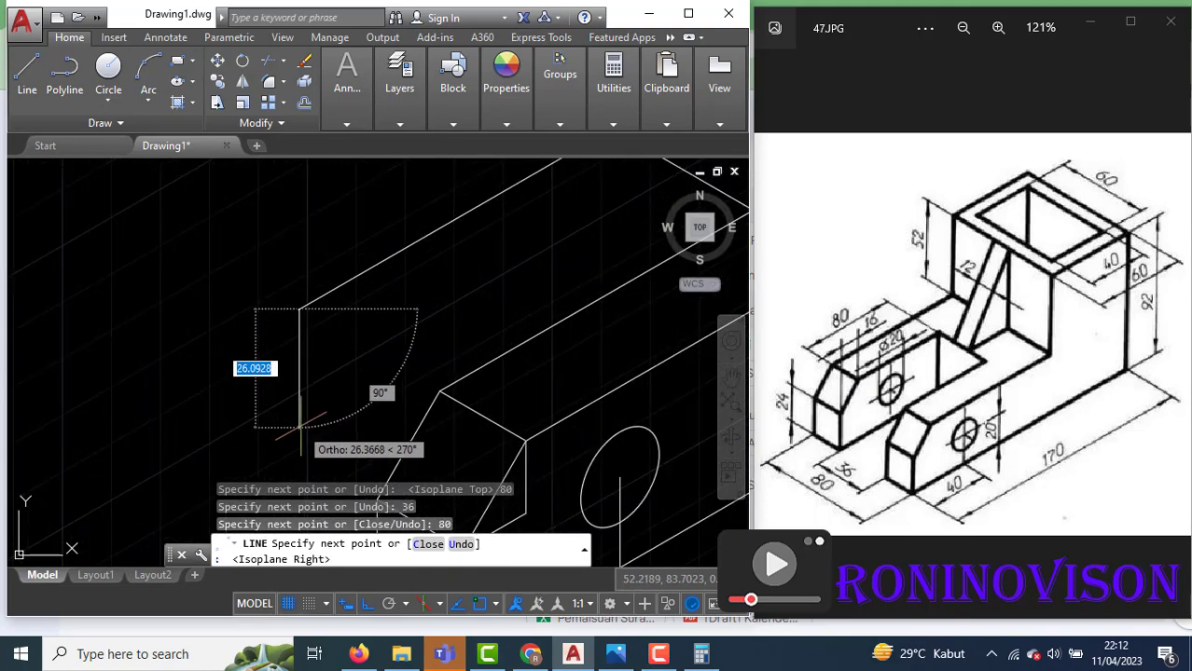
text(16)
key(Return)
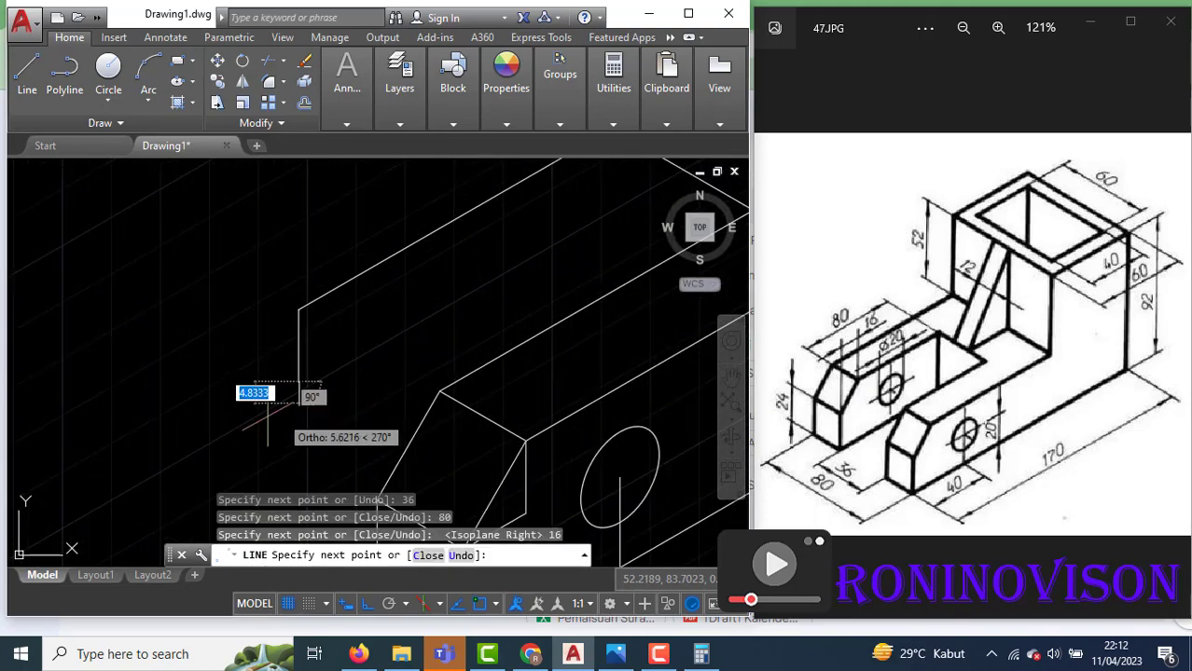
text(11.7737)
key(Return)
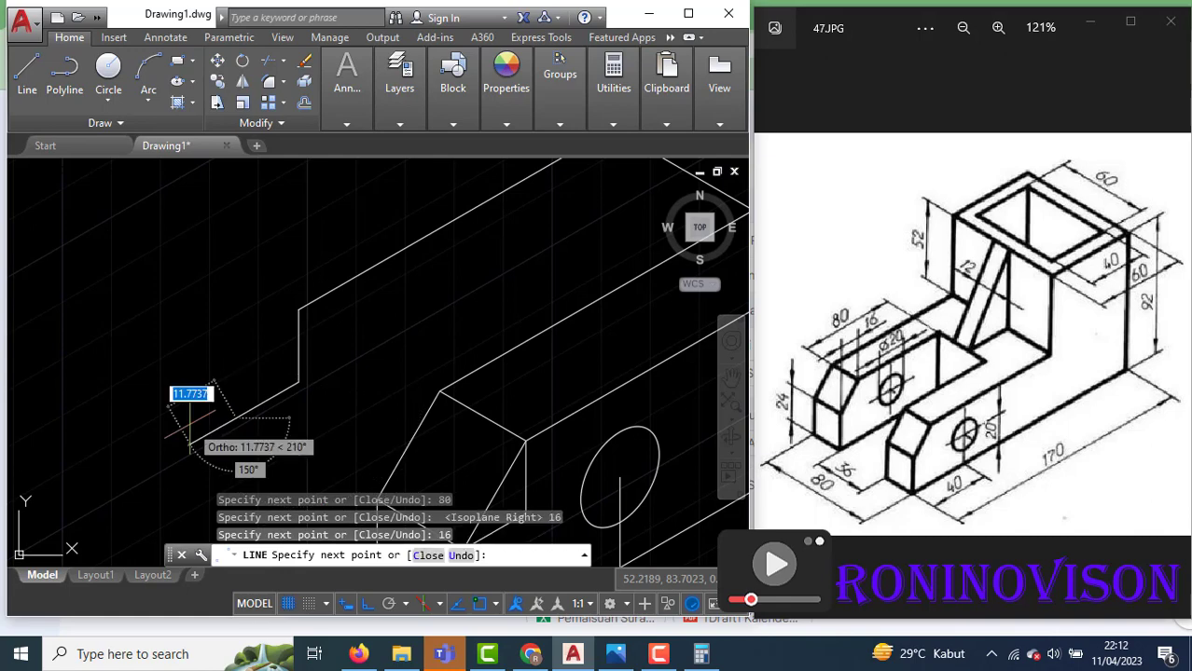
scroll(233, 401, down, 2)
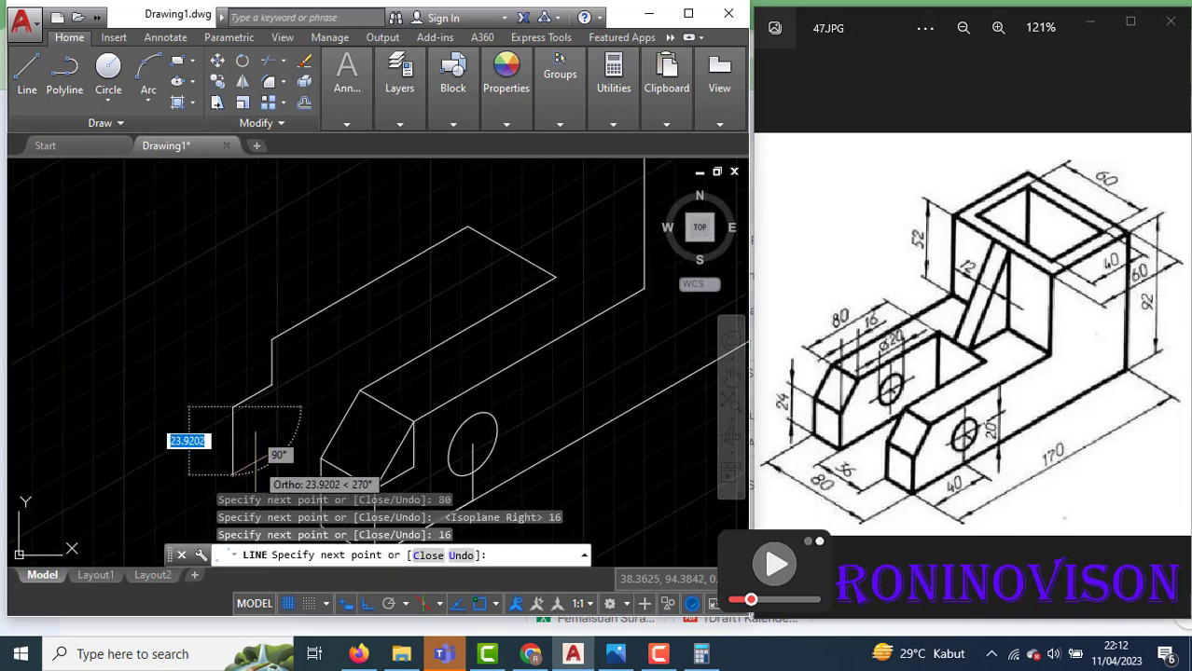
text(24)
key(Return)
key(Return)
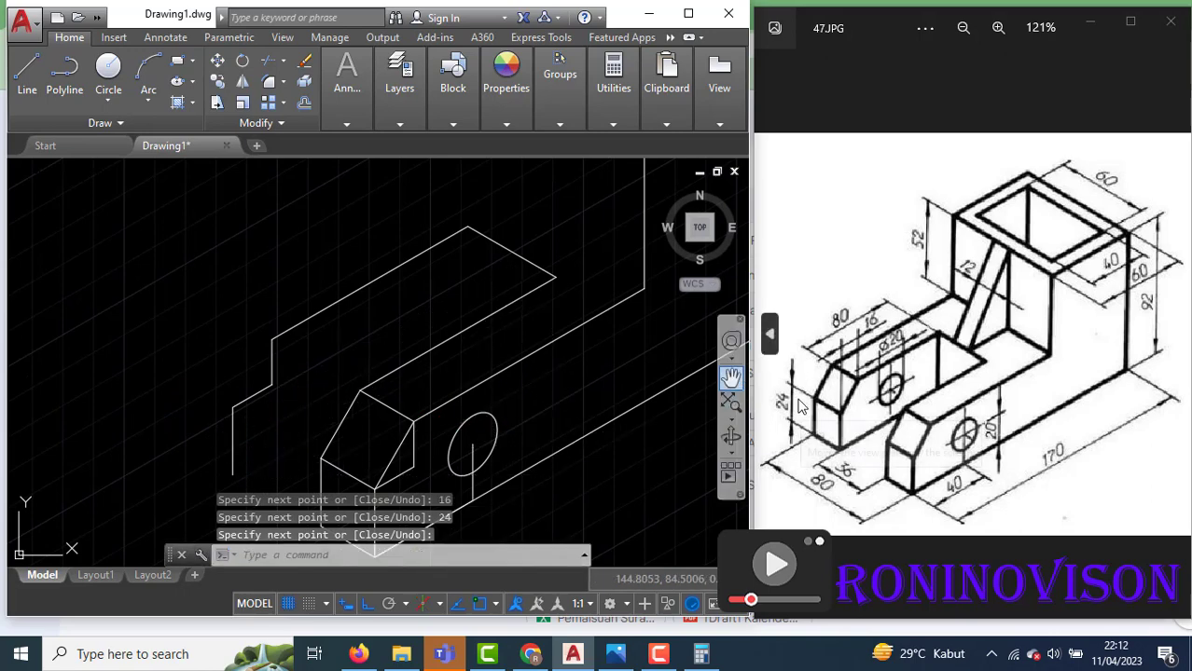
Start a line on the left isoplane from the 24-long edge's lower end and calculate the arm width in Calculator
scroll(737, 396, down, 2)
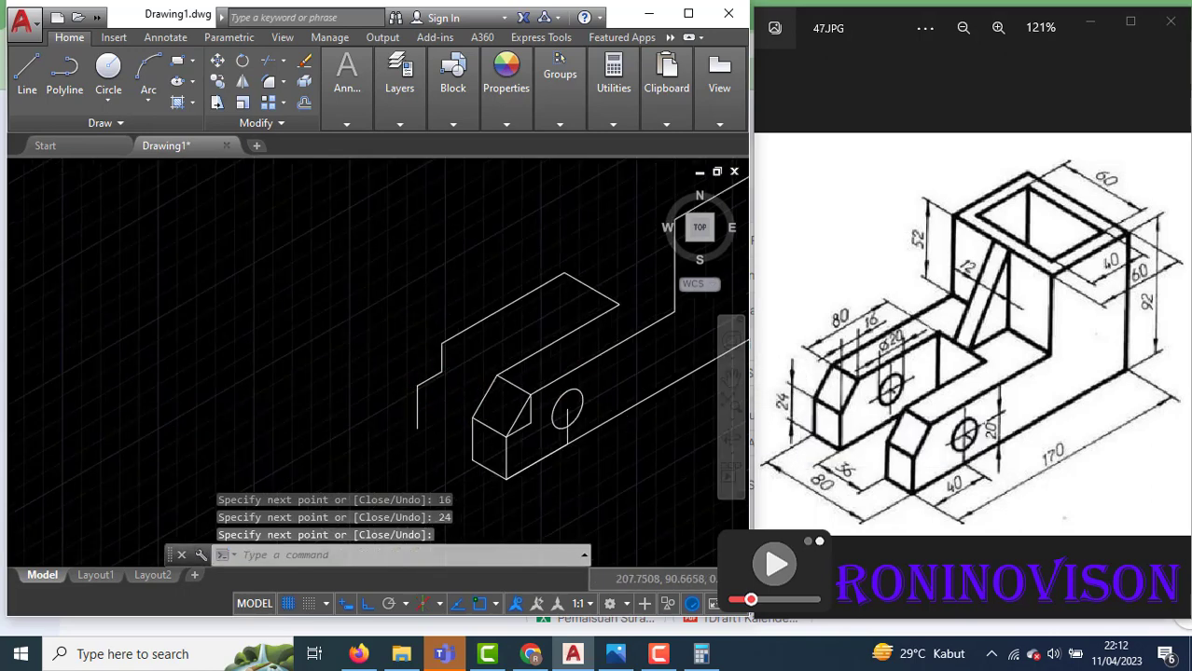
scroll(468, 399, up, 2)
scroll(280, 392, down, 2)
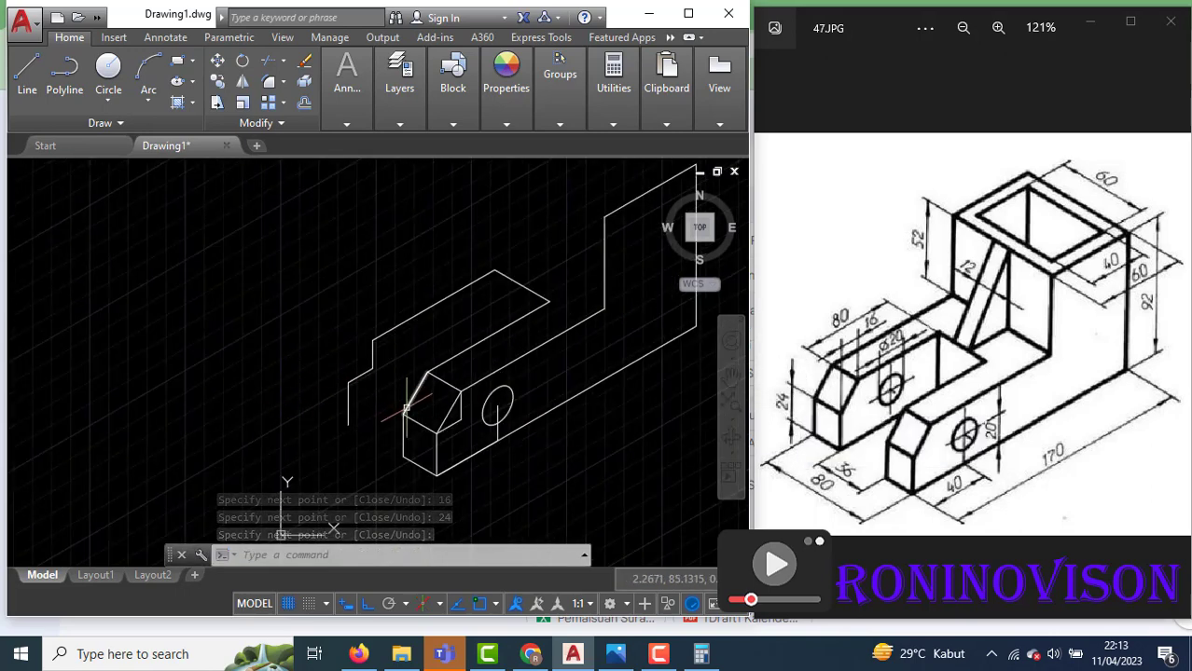
key(Return)
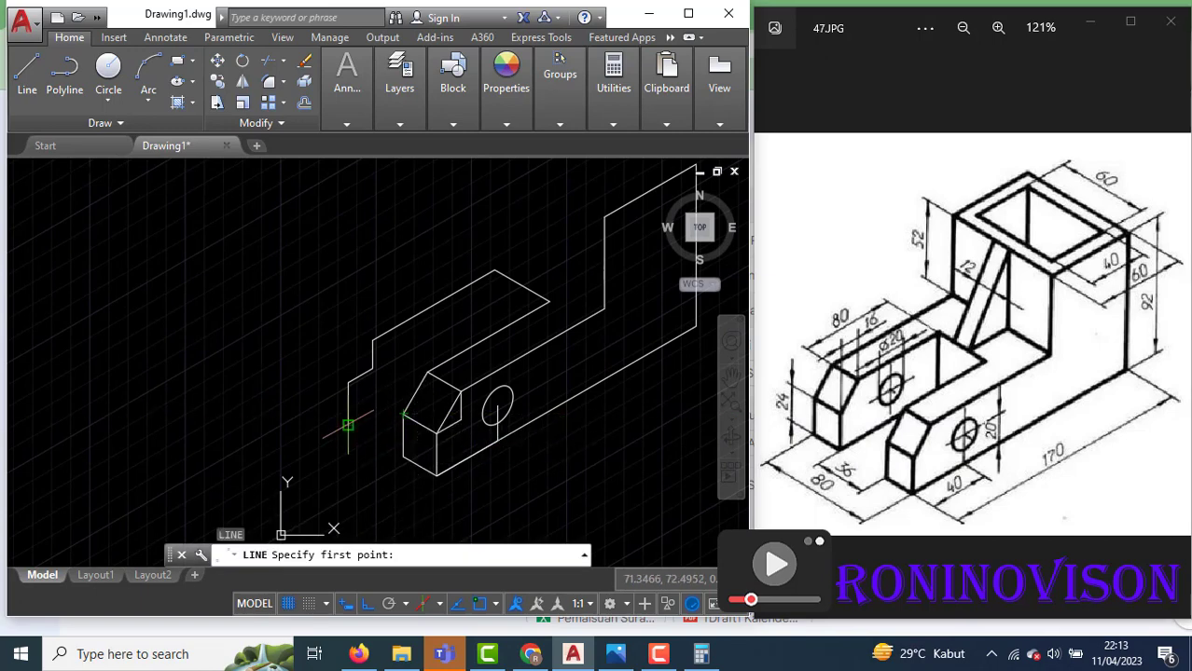
click(348, 425)
key(F5)
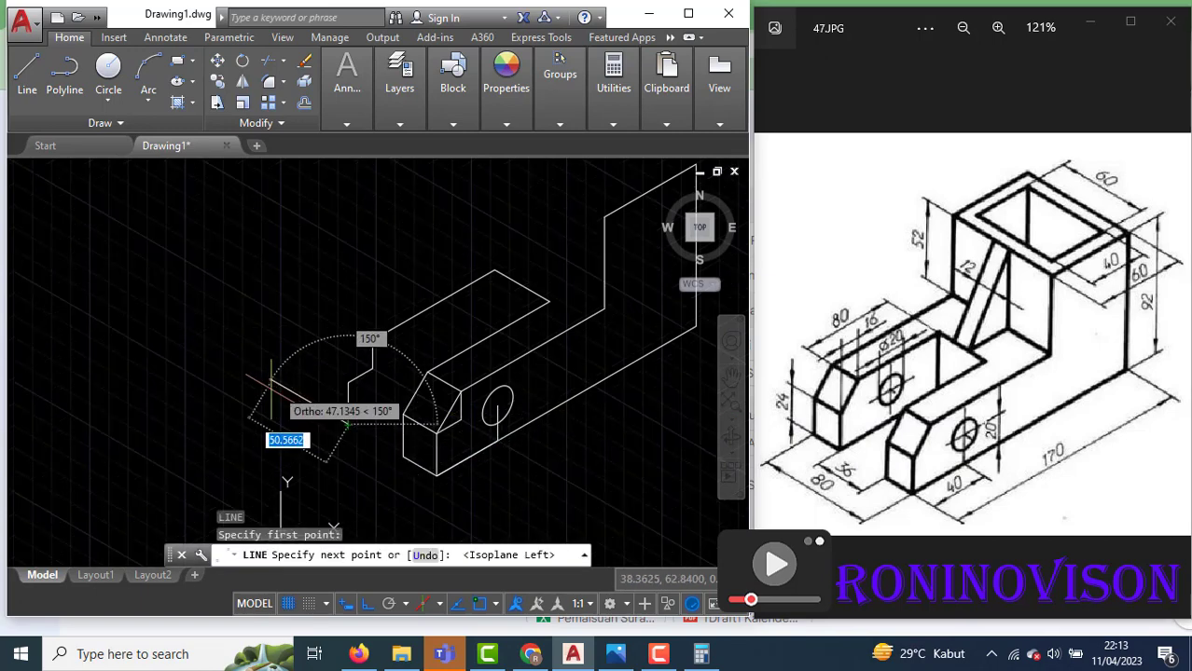
click(702, 656)
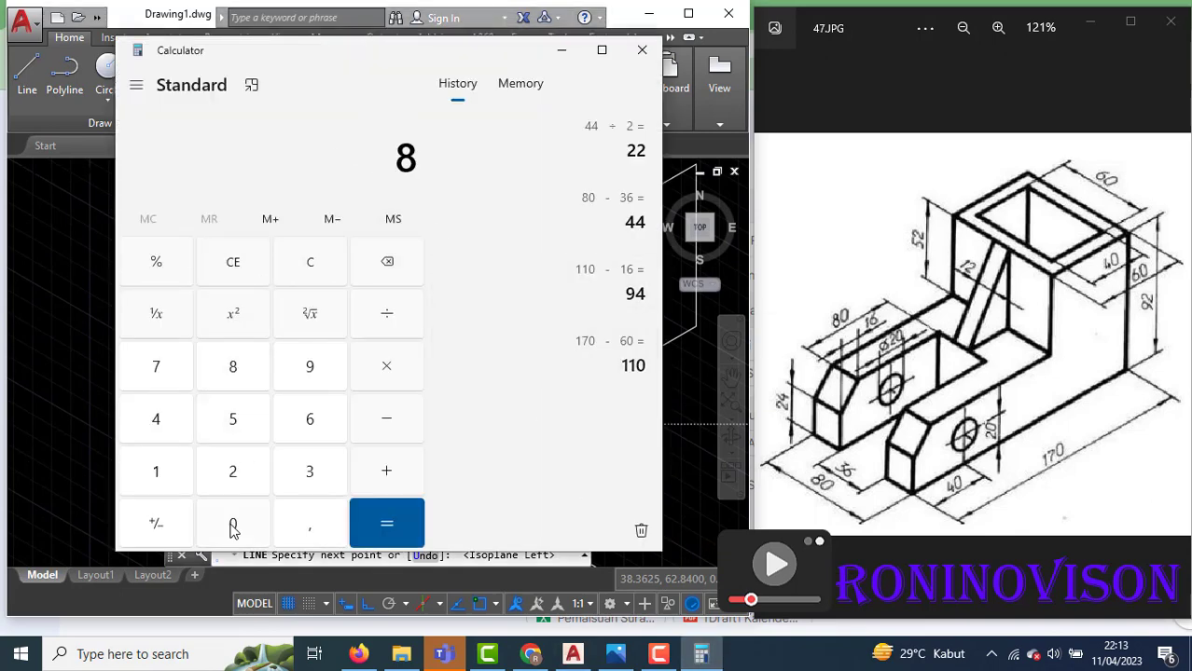
click(312, 422)
click(386, 518)
Back in AutoCAD, draw lines 22 long at 150° and 24 long upward, and close the second arm's front face
click(95, 434)
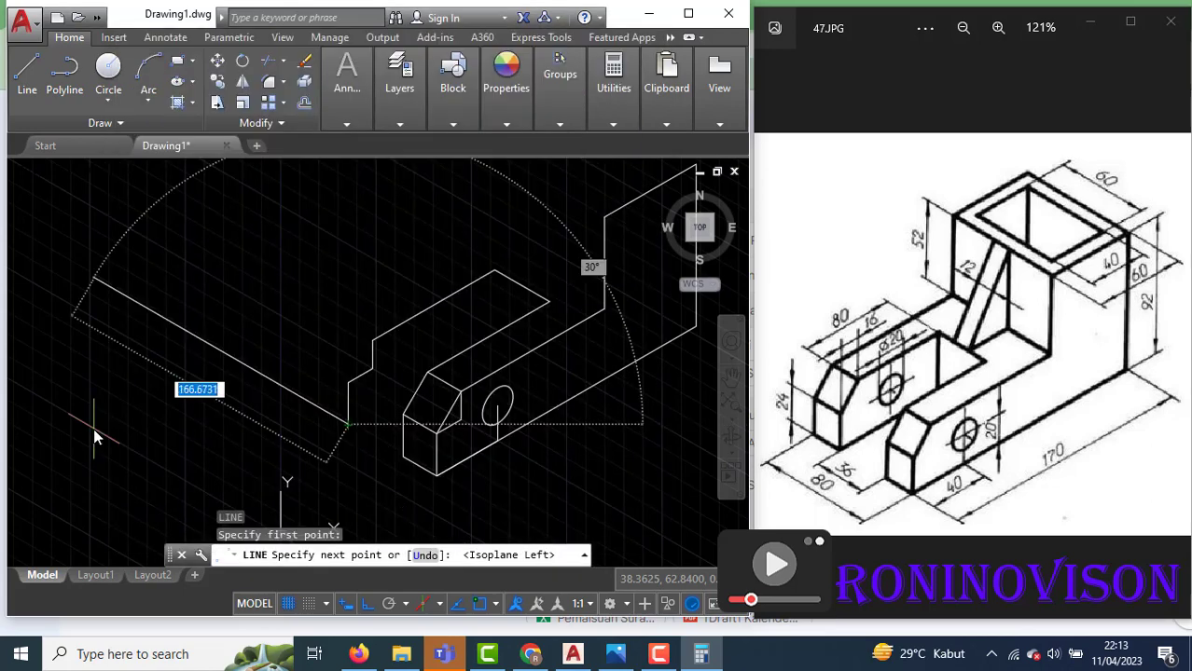
text(22)
key(Return)
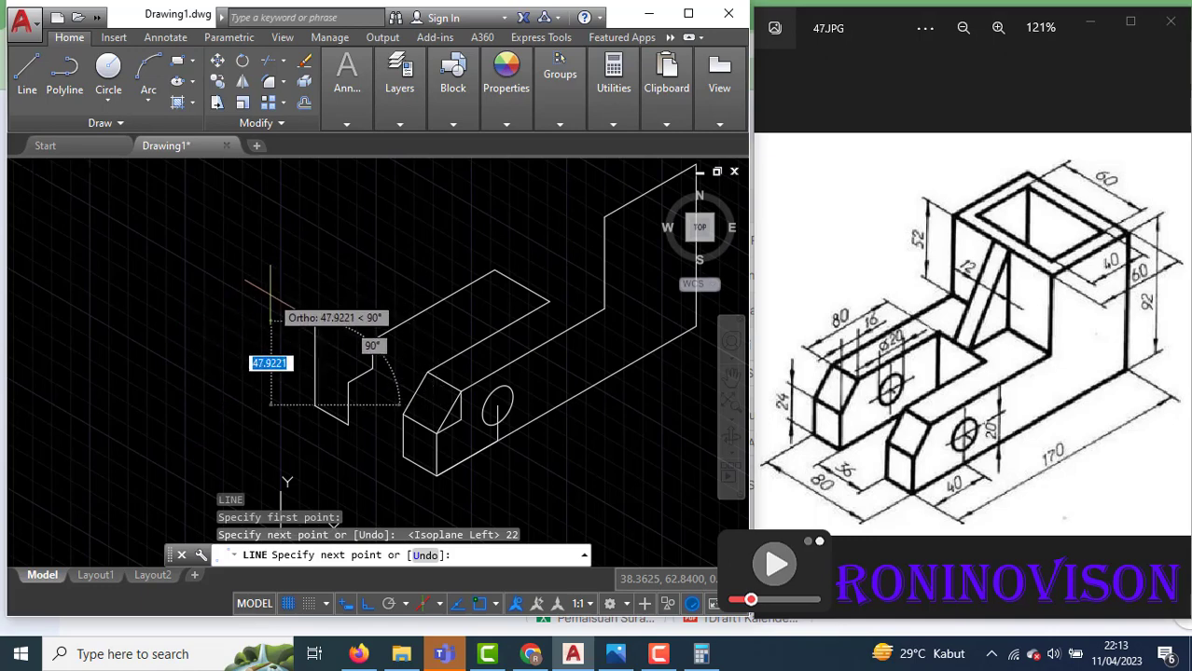
text(24)
key(Return)
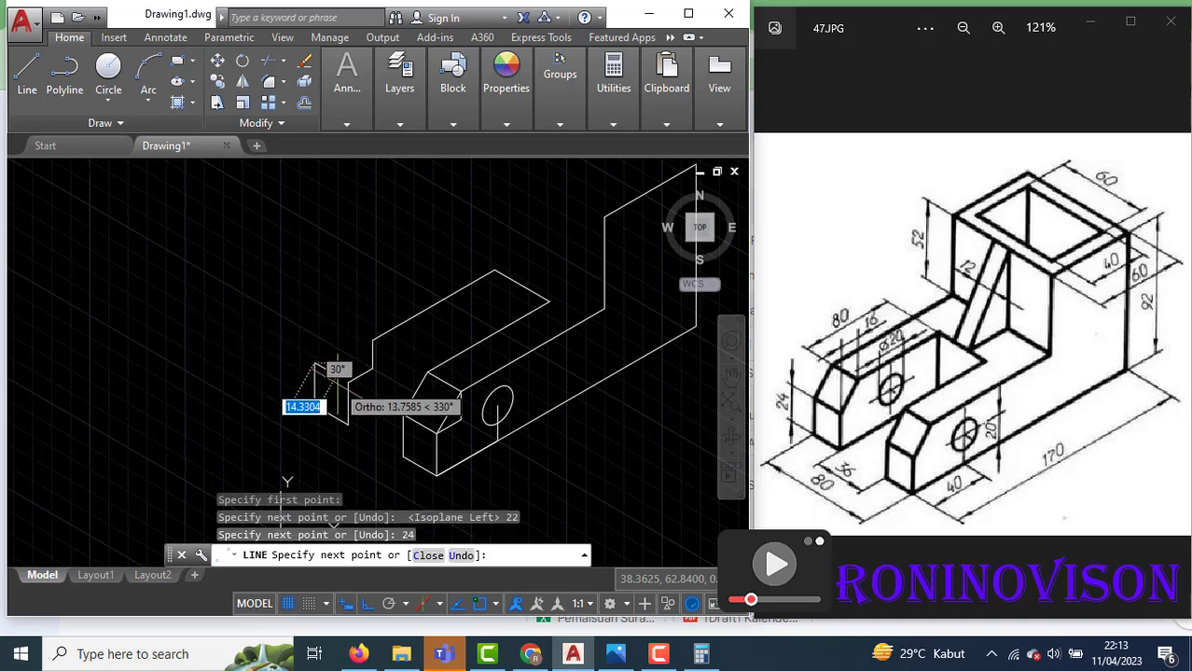
click(349, 382)
key(Return)
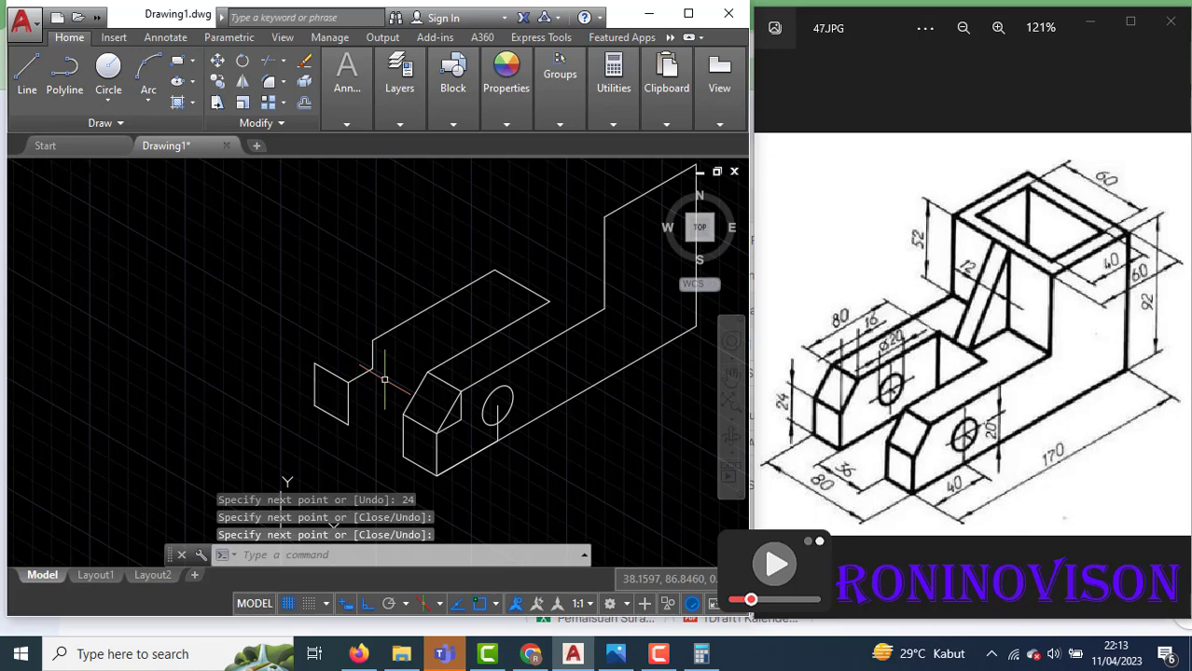
Copy the second arm's 80-long top edge and two 16-long step edges to the upper outer corner of its front face
click(392, 378)
click(359, 331)
text(c)
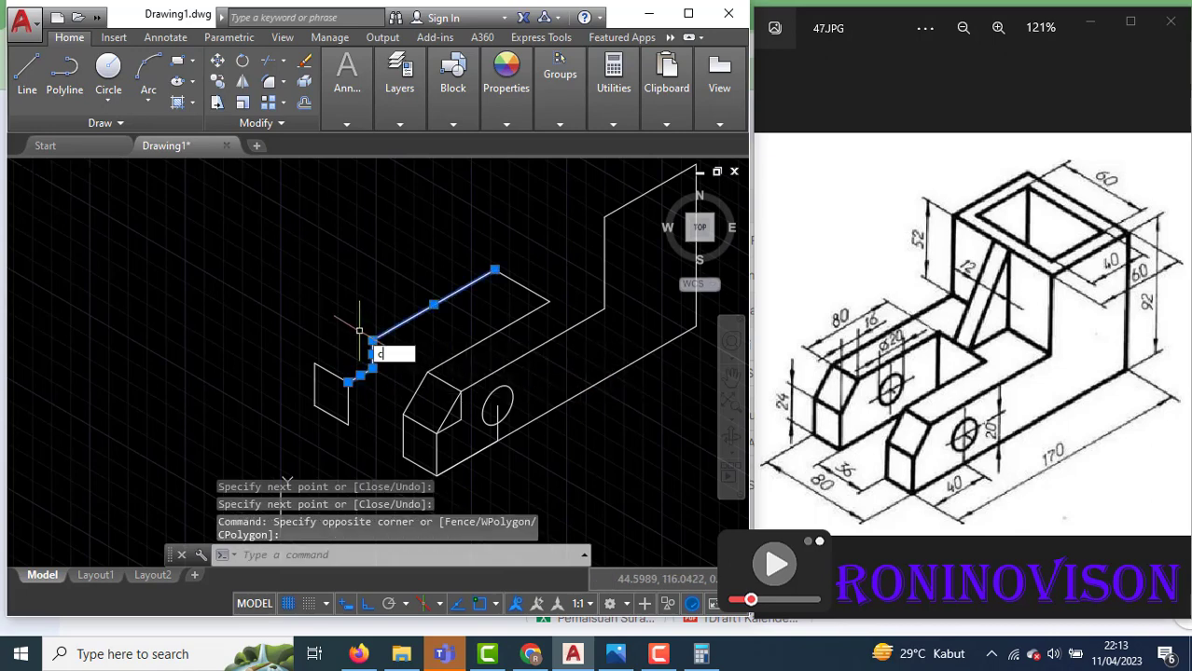
text(o)
key(Return)
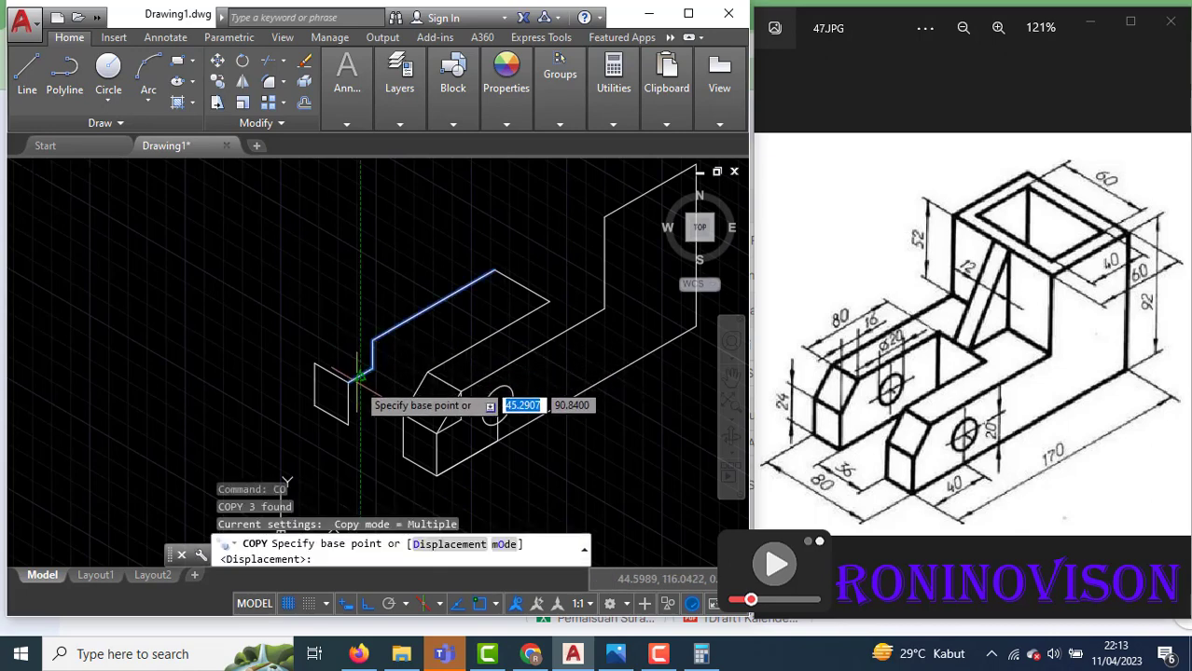
click(358, 375)
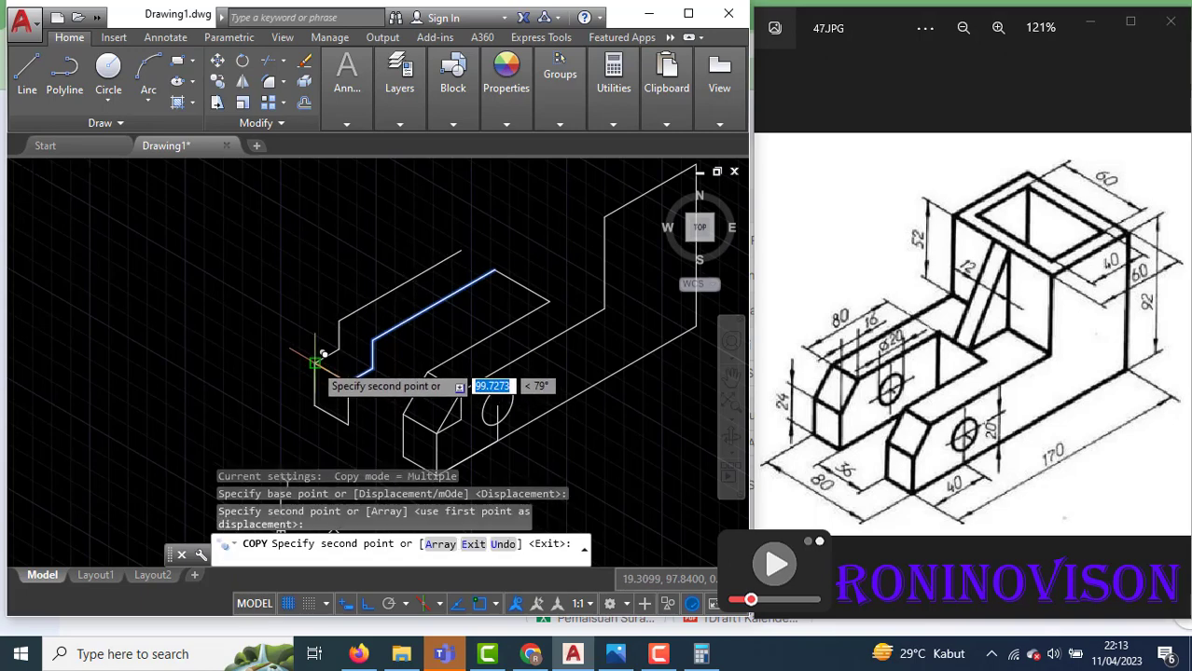
key(Escape)
Connect the original and copied step edges with two parallel lines, one at the inner corner and one at the upper corner
text(l)
key(Return)
click(338, 354)
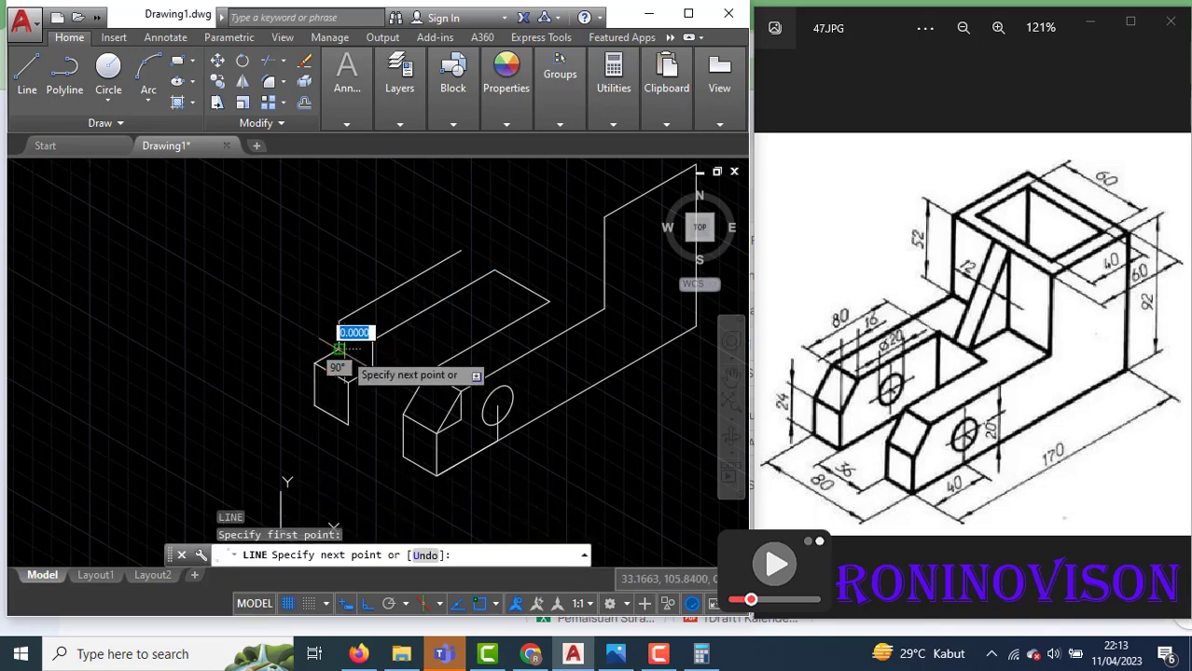
key(Return)
key(Return)
click(339, 321)
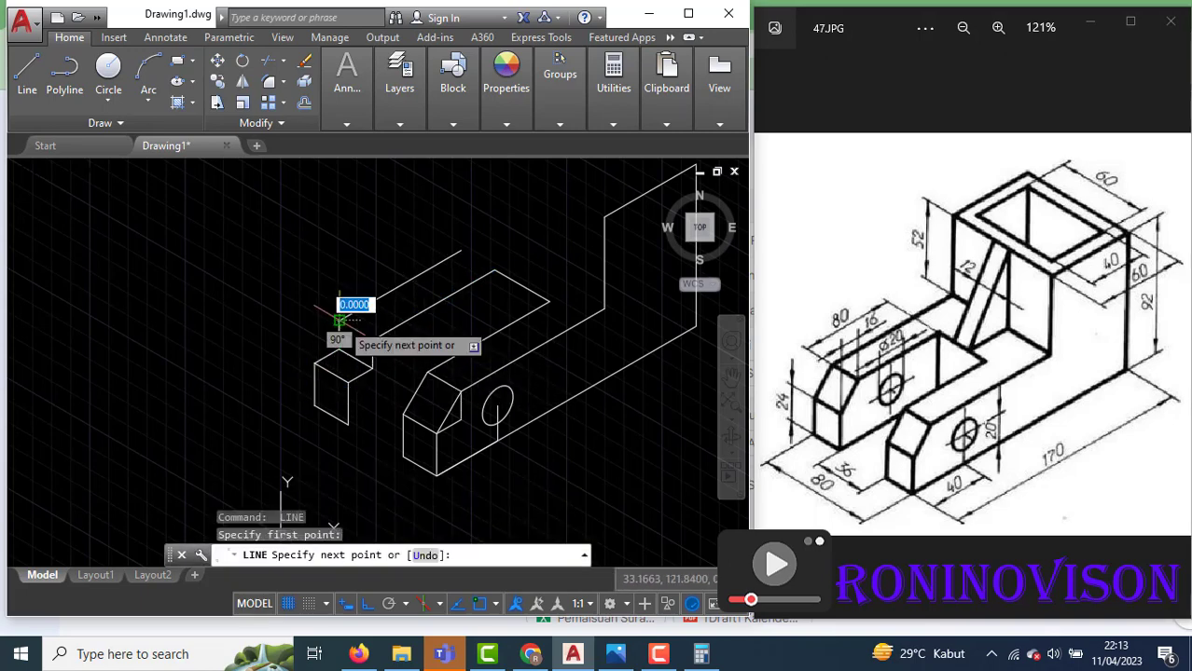
click(373, 339)
key(Return)
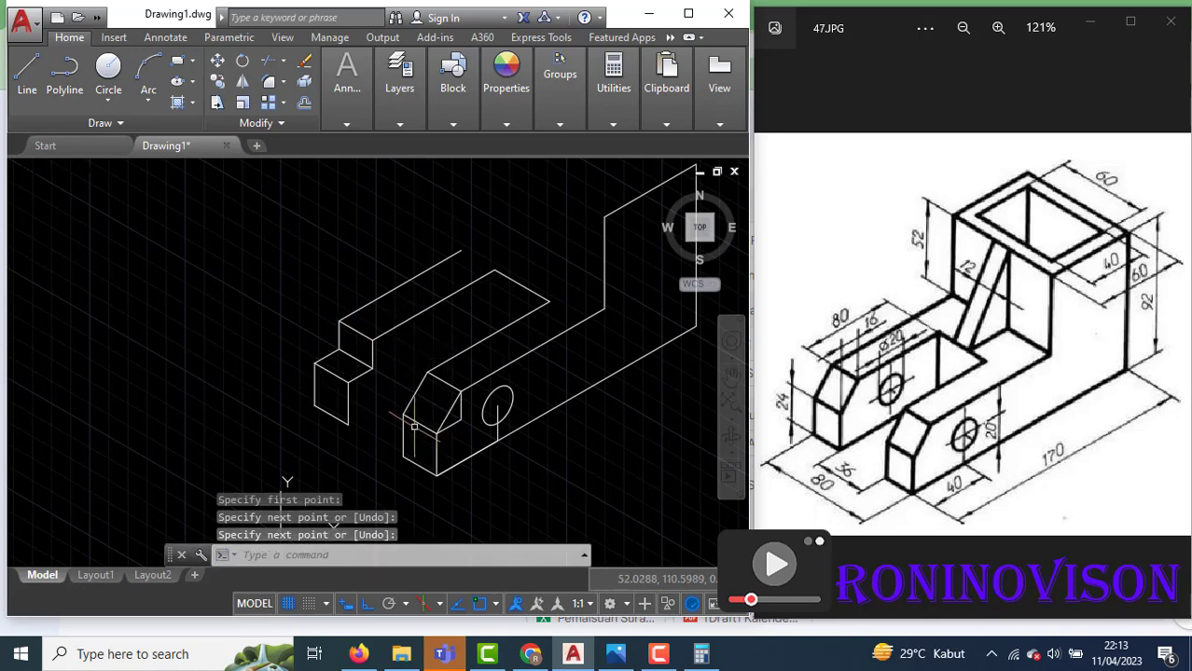
Draw the two sloped chamfer edges from the second arm's front face corners up to the ends of its long top edges
key(Return)
click(318, 362)
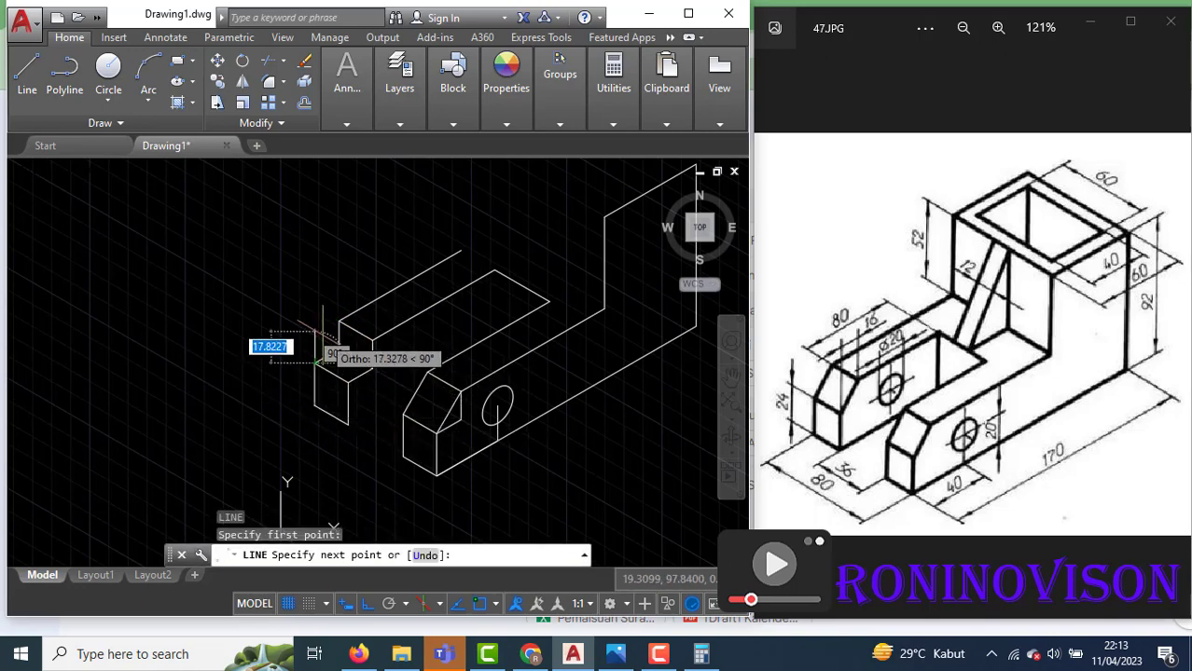
key(Return)
key(Return)
click(347, 380)
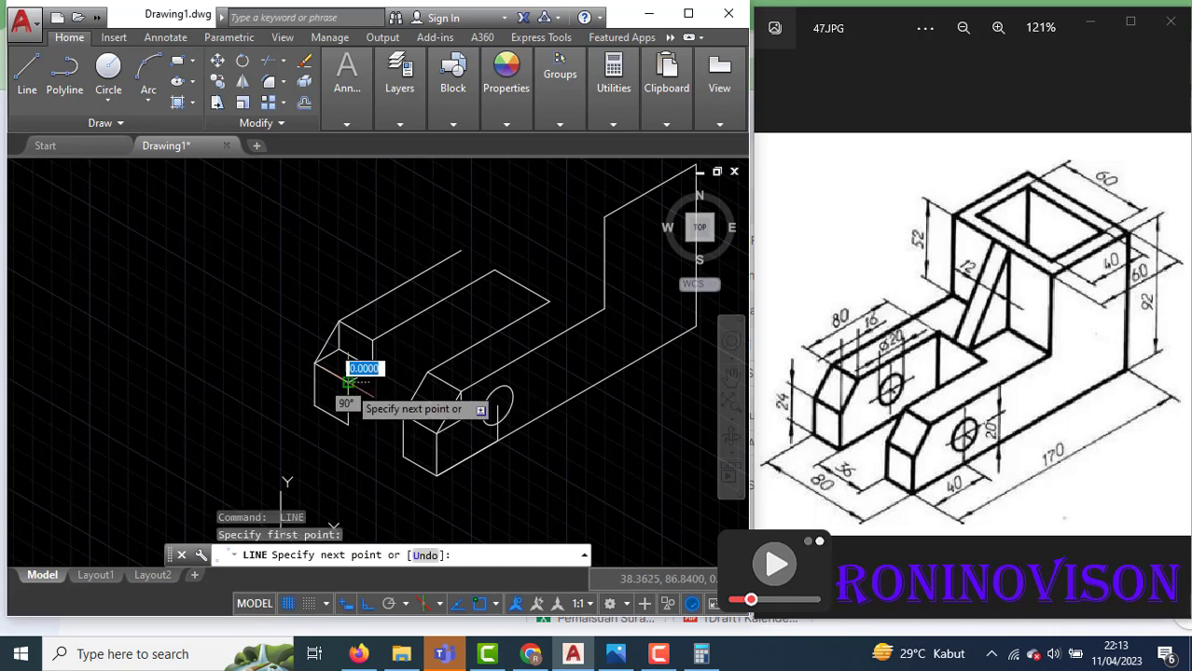
click(371, 342)
key(Return)
Finish the second arm's inner sloped chamfer edge and erase the three leftover construction edges behind the chamfer face
click(372, 364)
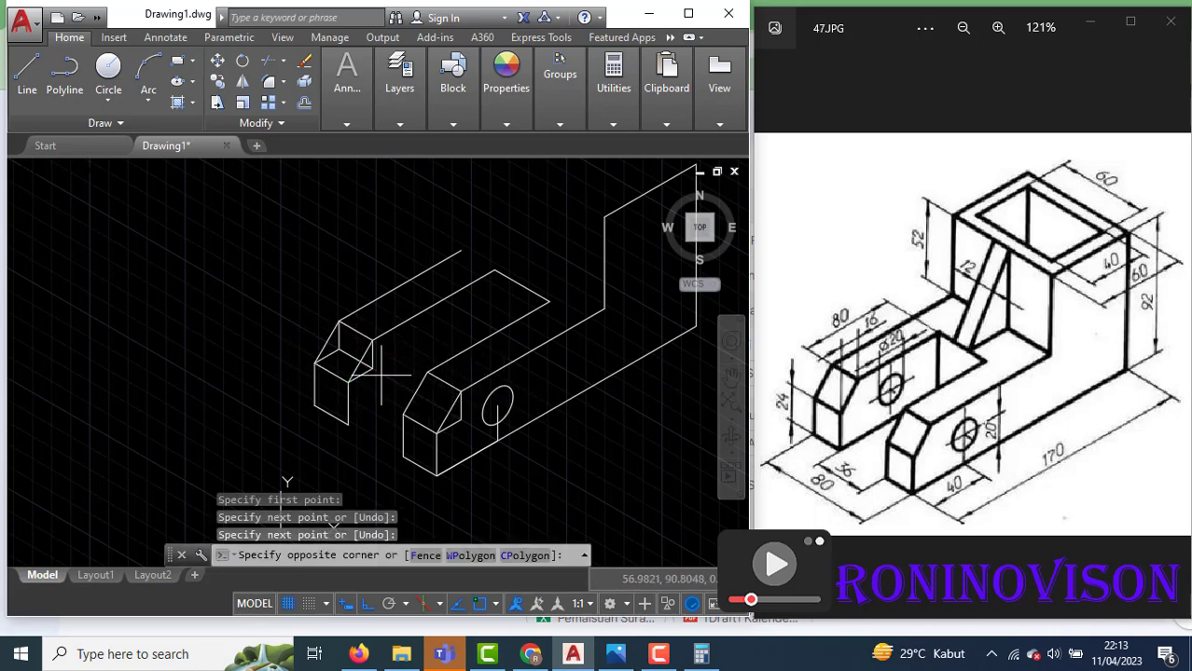
click(375, 360)
click(336, 364)
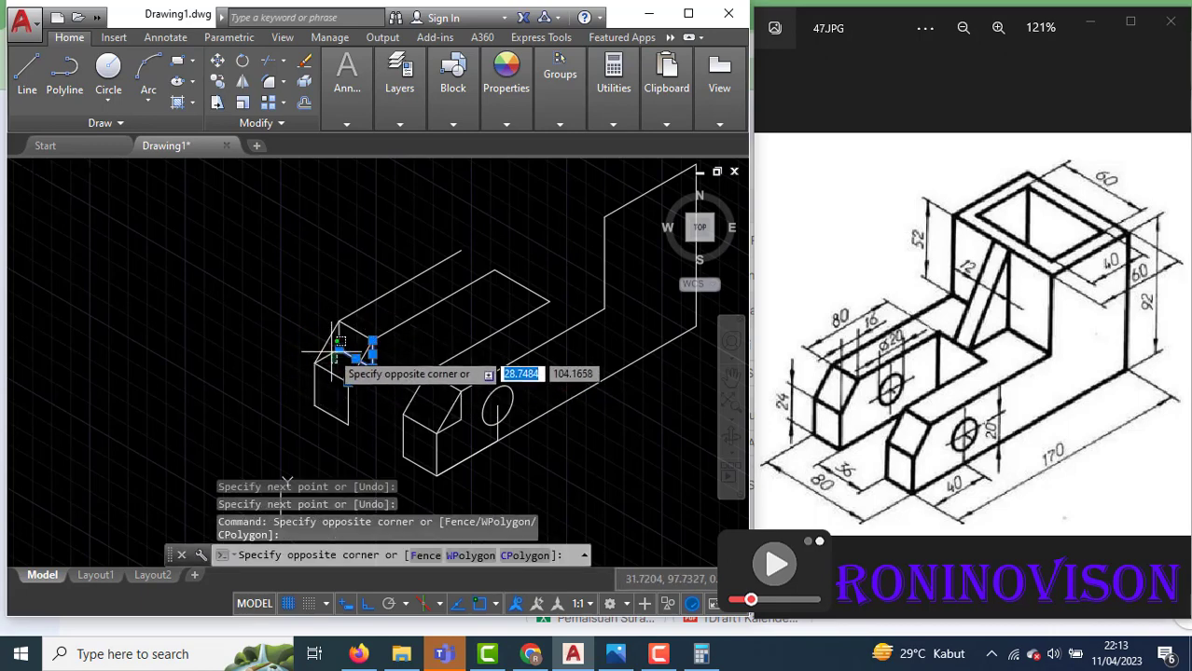
click(330, 350)
click(341, 333)
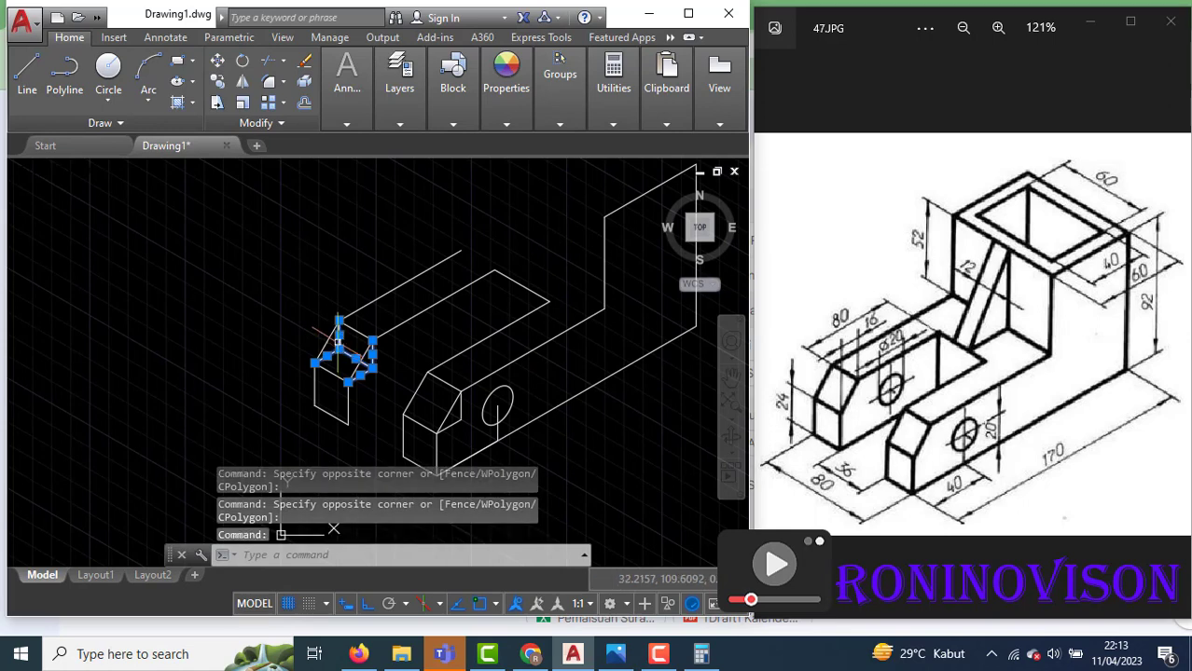
key(Escape)
click(344, 360)
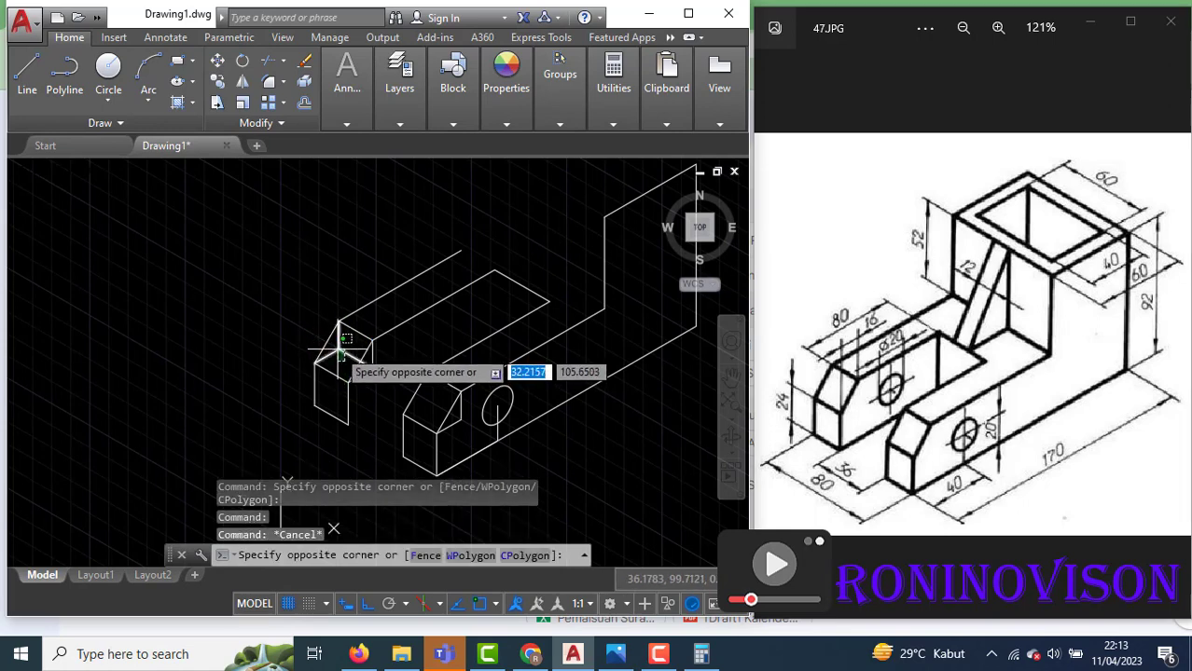
click(337, 347)
text(e)
key(Return)
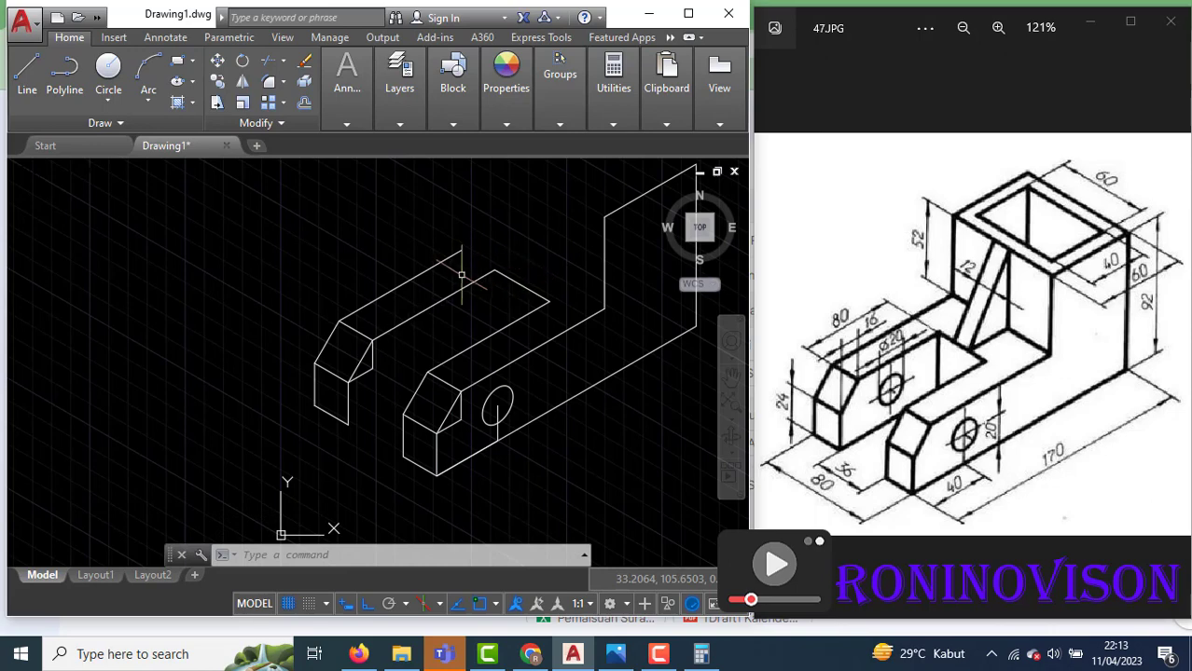
Erase the long outer top edge of the second arm
click(429, 268)
click(398, 255)
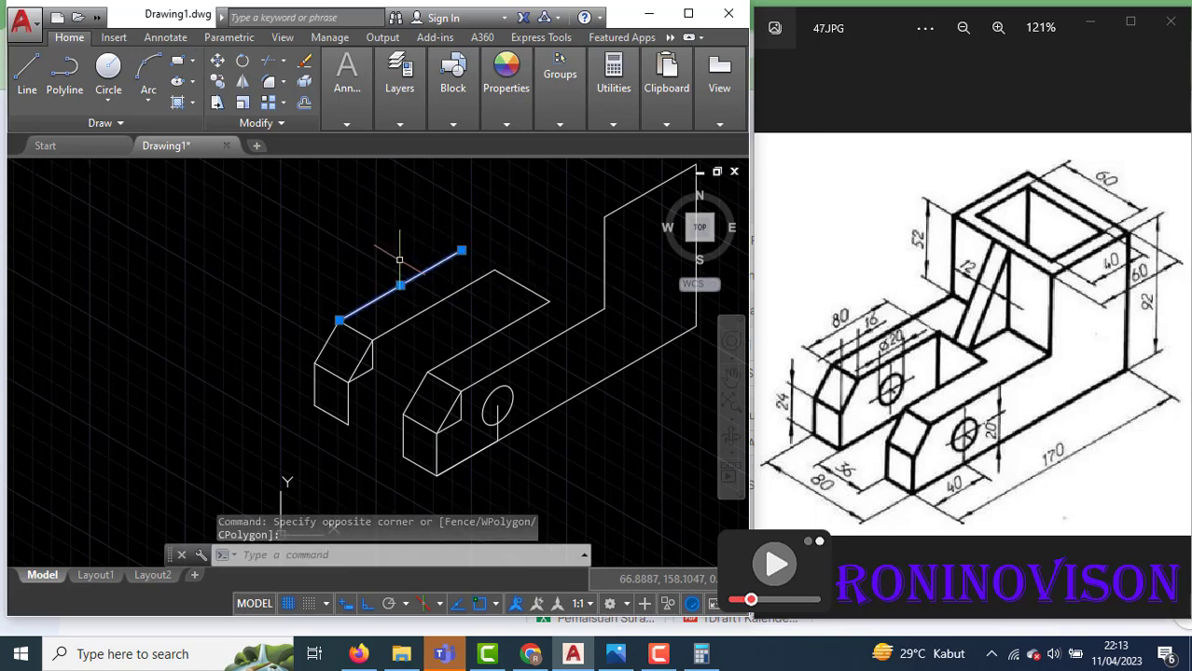
click(401, 266)
text(e)
key(Return)
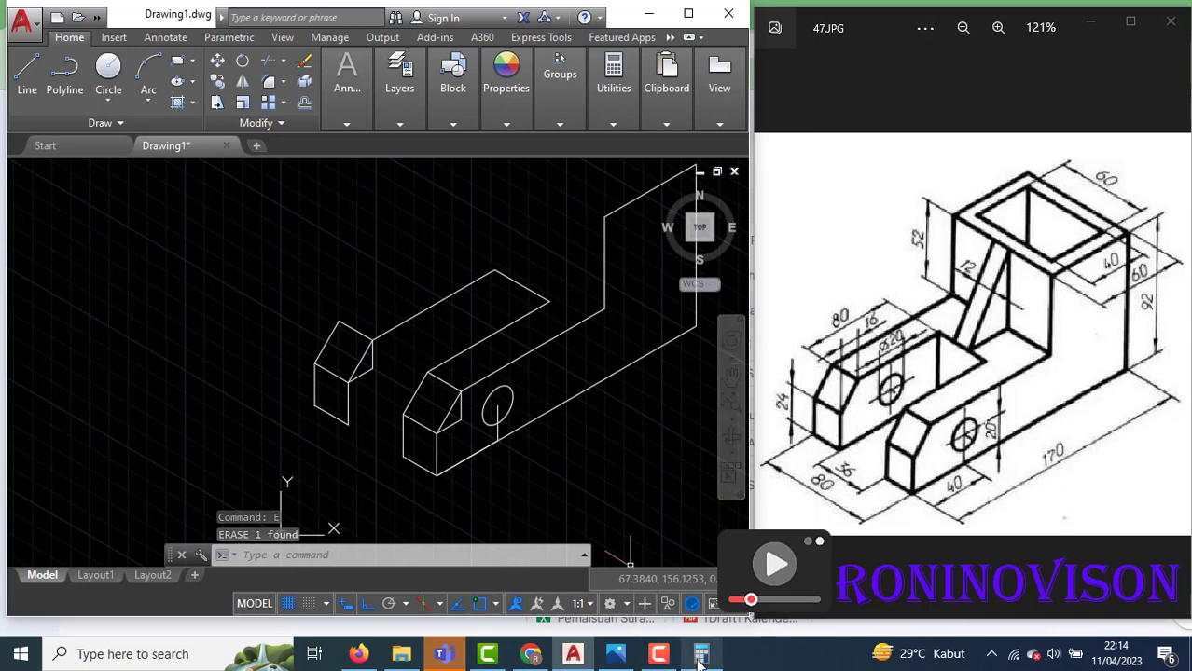
key(Escape)
Copy the first arm's outer top edge and the block's adjoining vertical edge to the second arm's outer upper chamfer corner
click(551, 361)
click(528, 336)
click(622, 322)
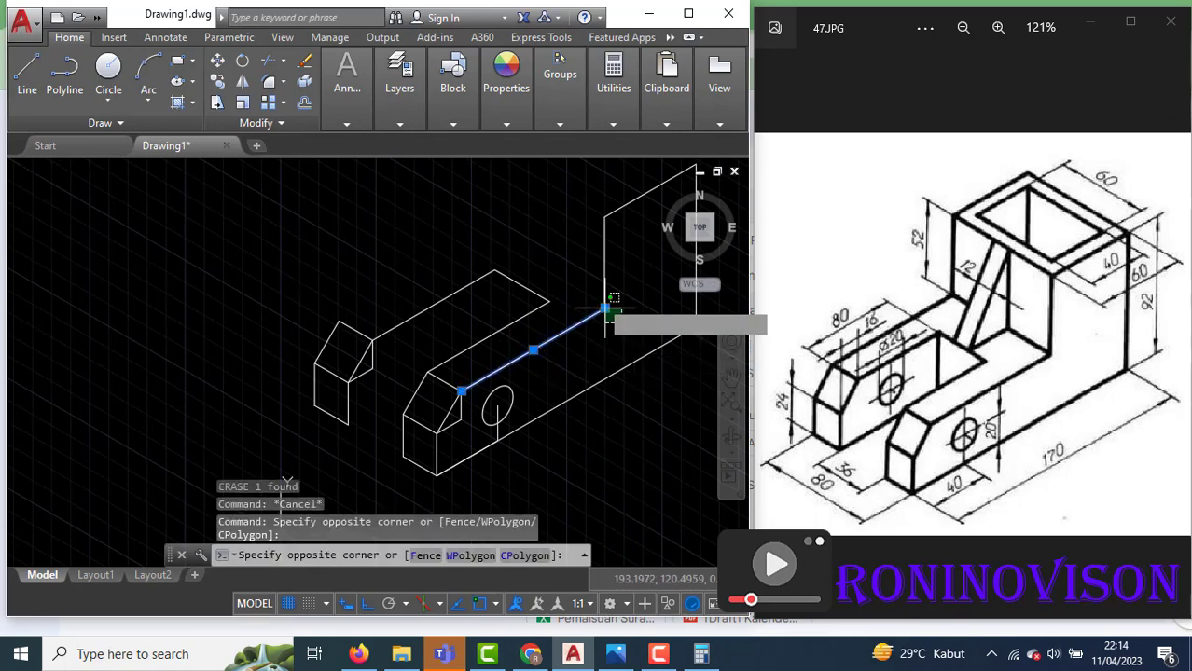
click(588, 291)
text(co)
key(Return)
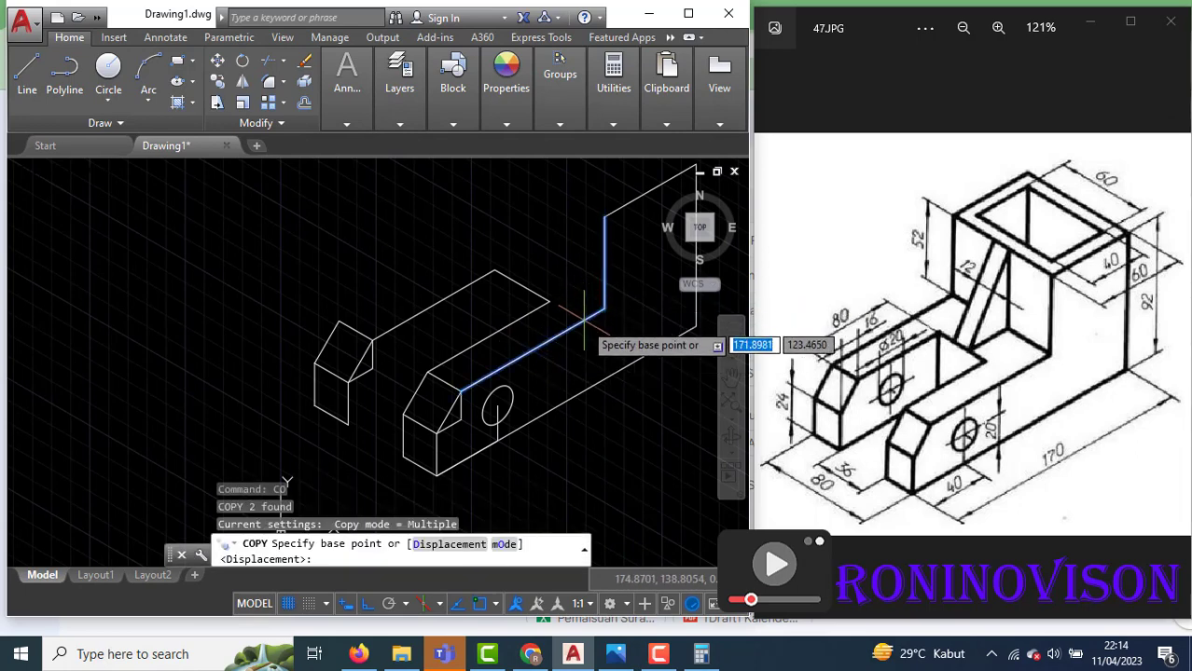
click(461, 392)
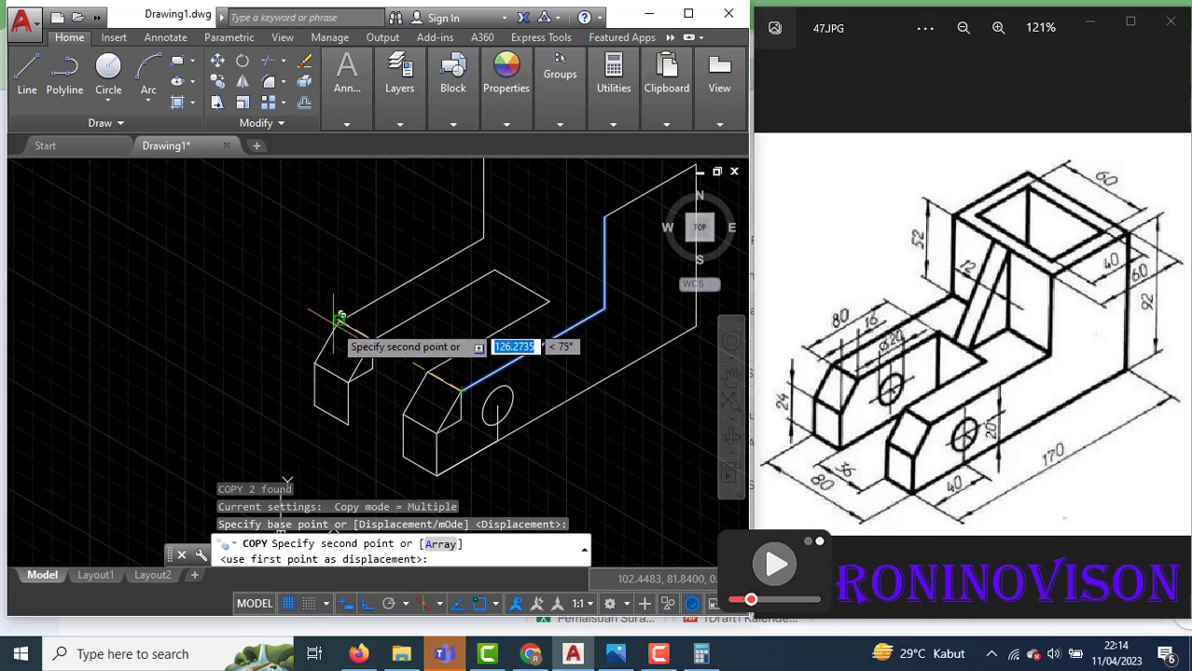
key(Escape)
Copy the first arm's hole ellipse to the second arm, using the matching upper corners of the front faces as reference points
scroll(372, 340, down, 3)
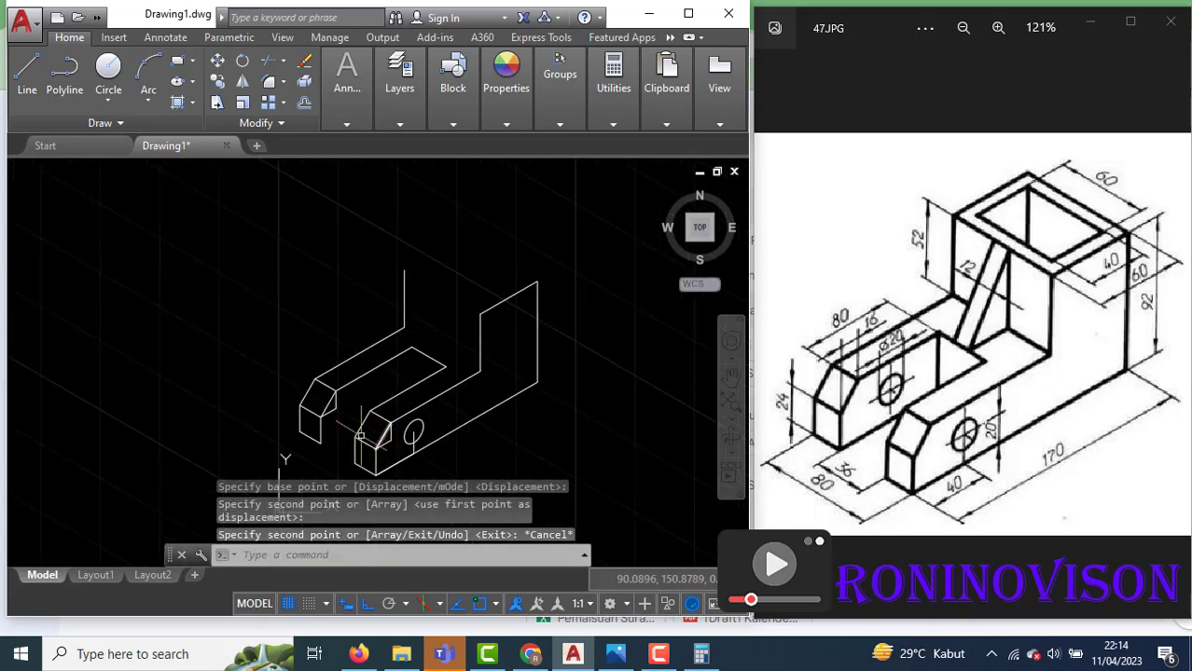
scroll(360, 428, up, 2)
scroll(364, 392, down, 2)
scroll(370, 382, up, 2)
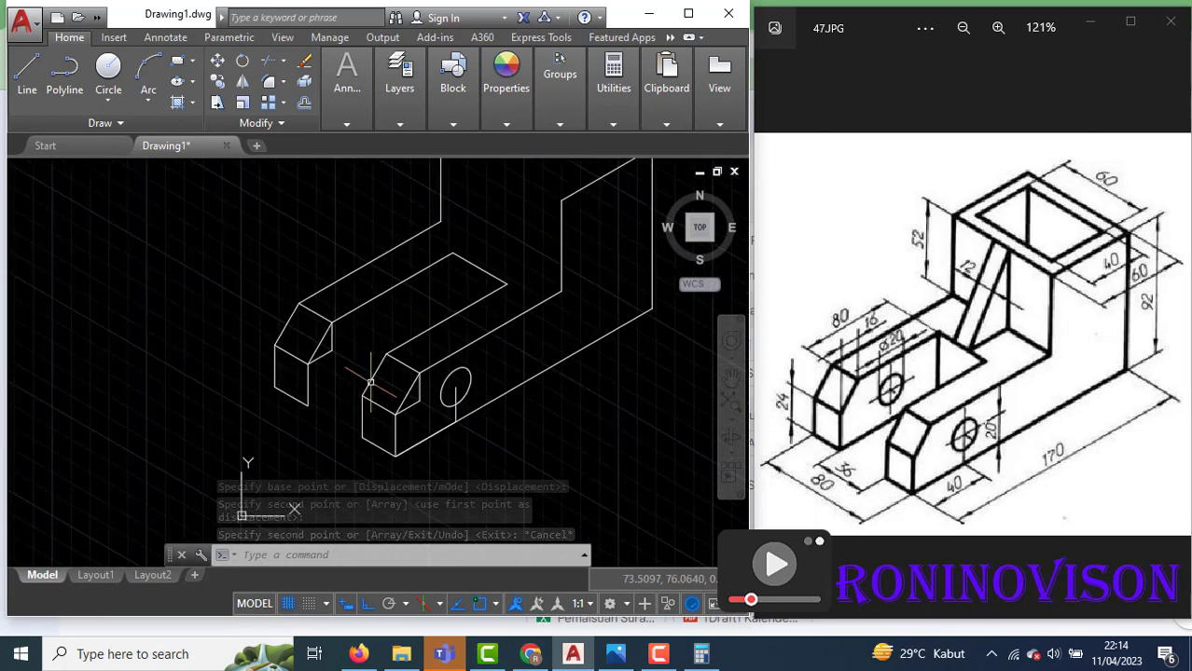
click(474, 393)
click(463, 384)
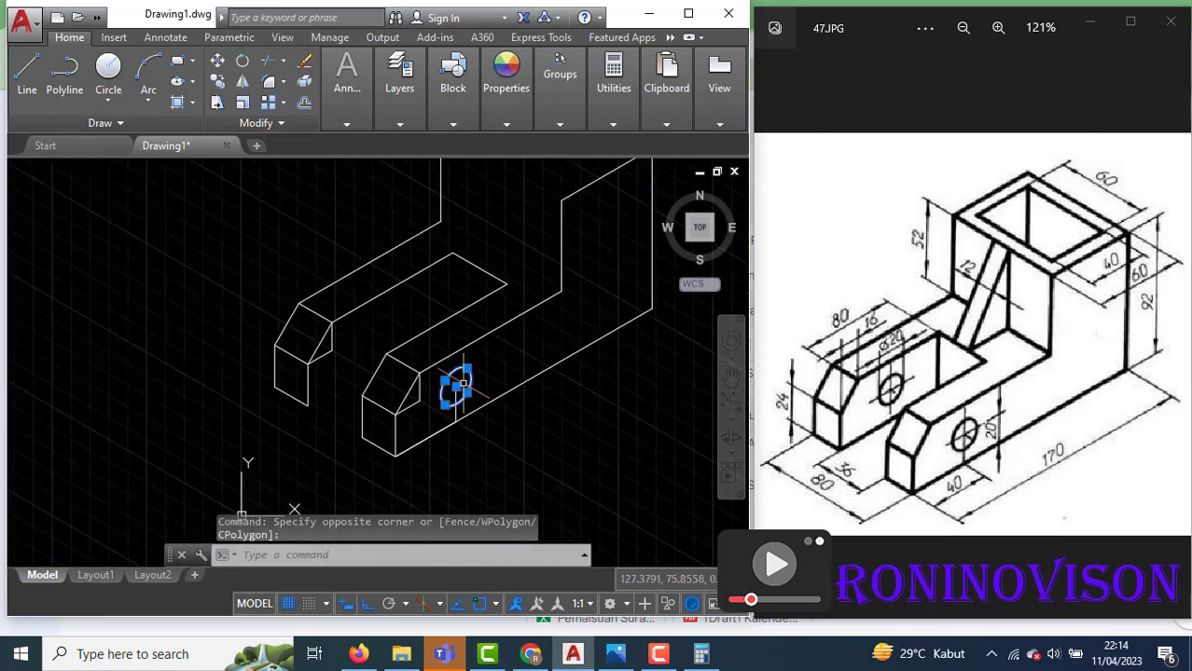
text(co)
key(Return)
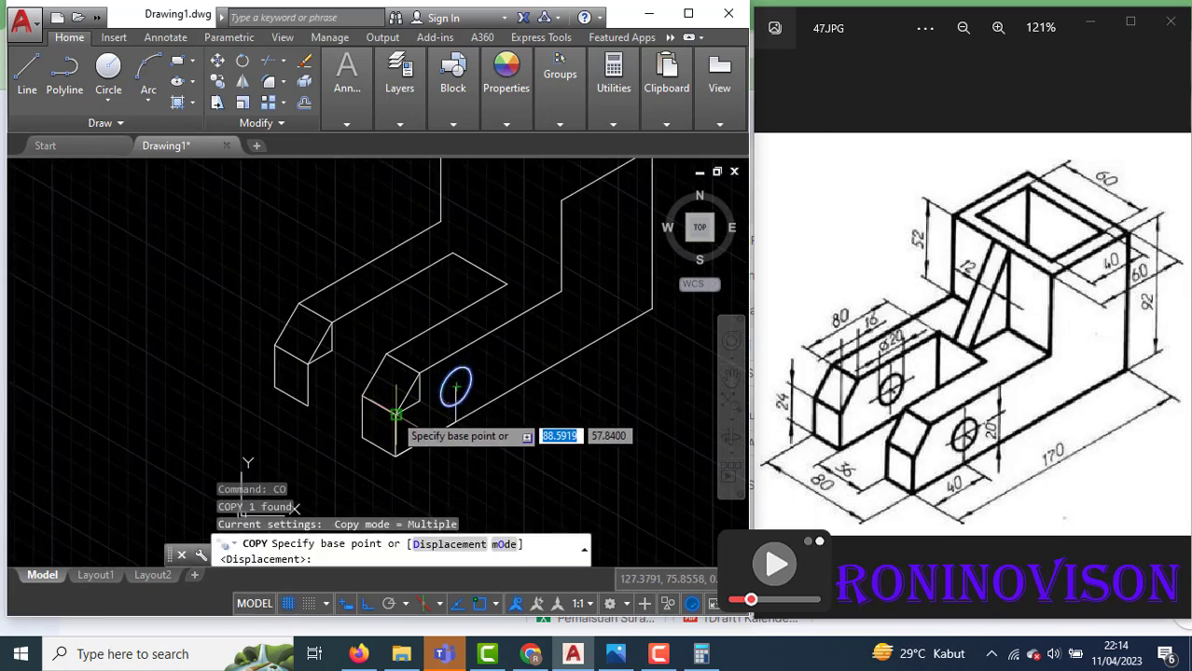
click(396, 413)
click(308, 362)
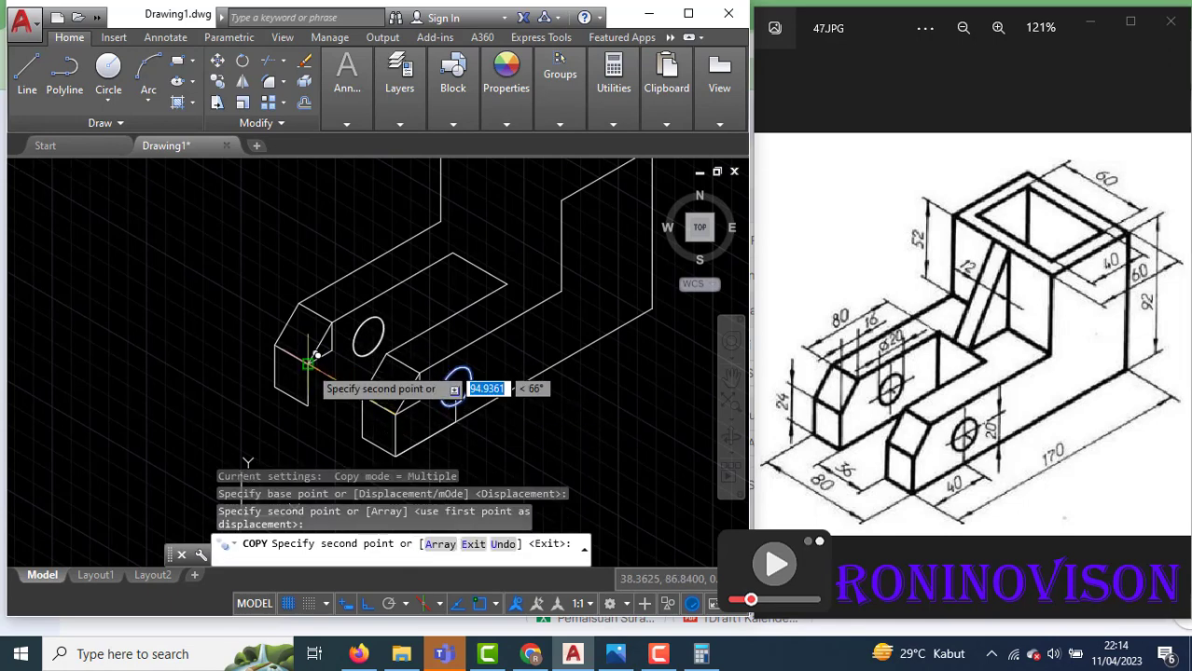
key(Escape)
Draw the second arm's lower inner edge at 30° from its front bottom corner and trim the part hidden behind the first arm
text(l)
key(Return)
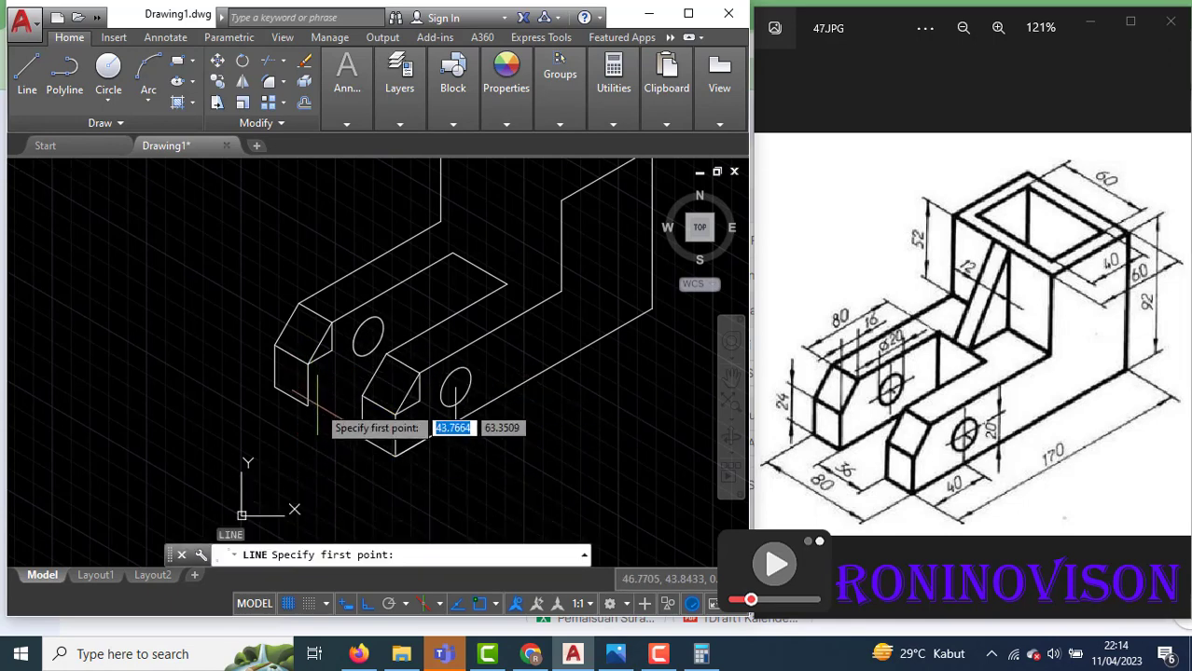
click(307, 405)
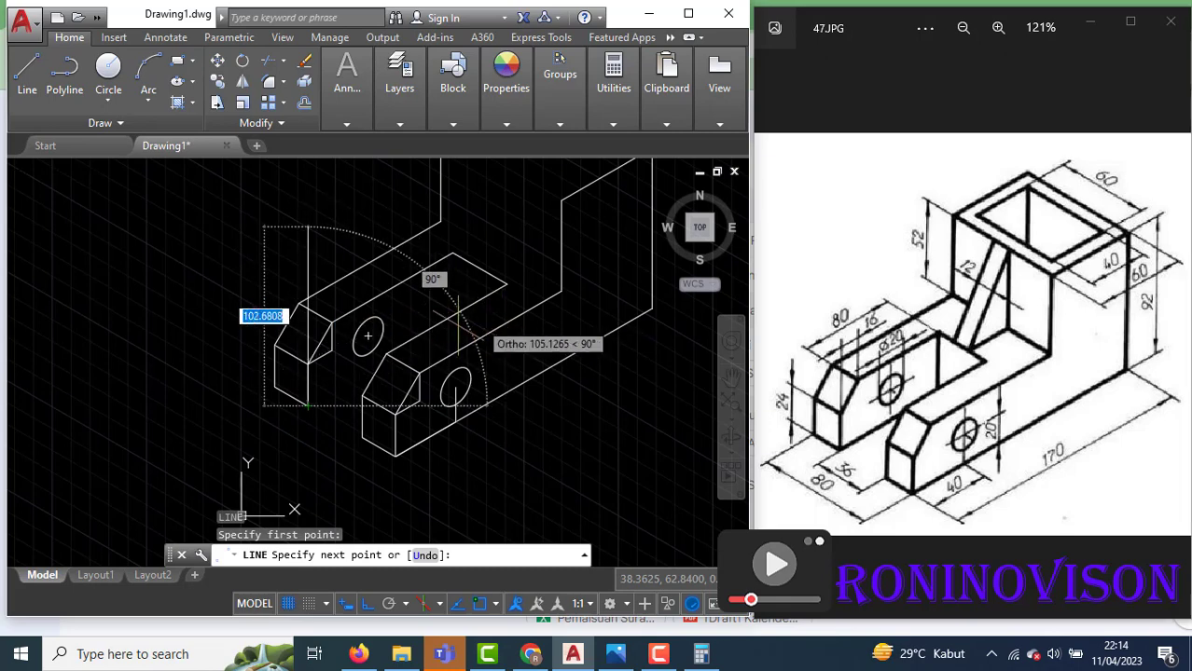
scroll(440, 336, up, 2)
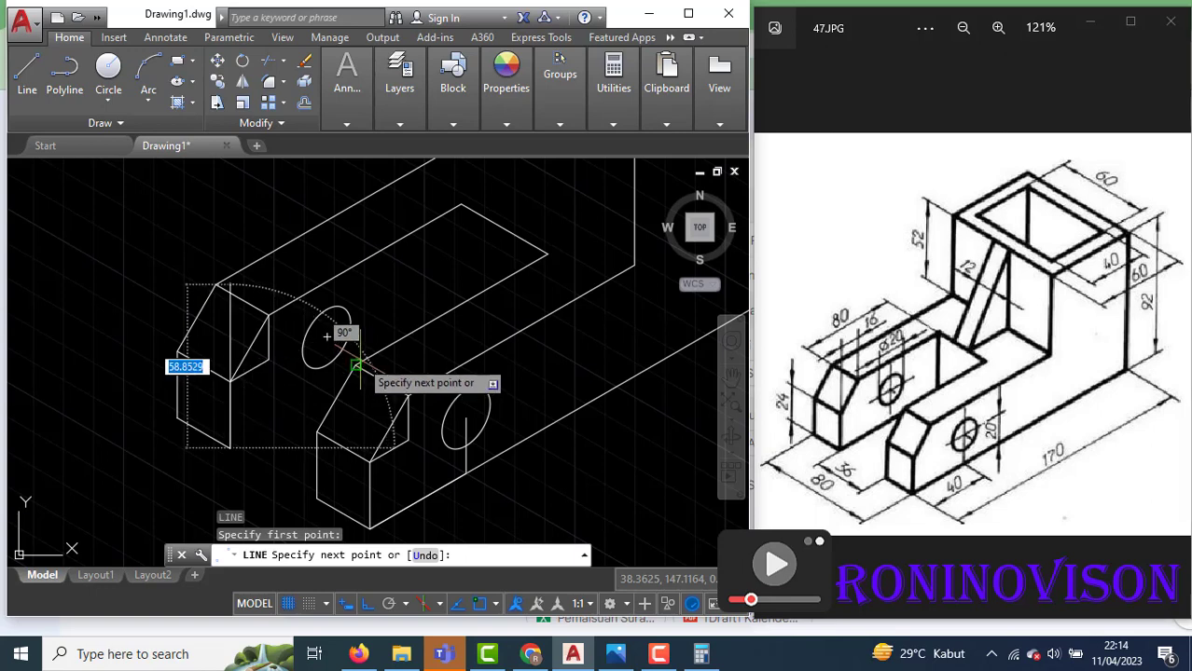
key(F5)
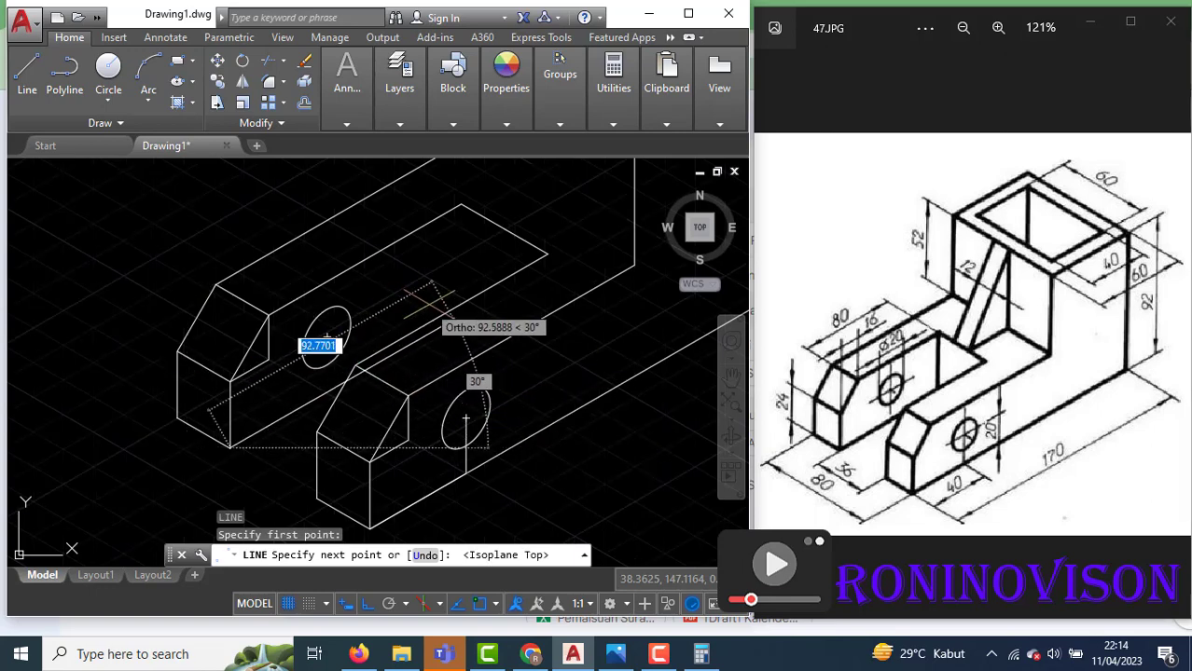
click(471, 315)
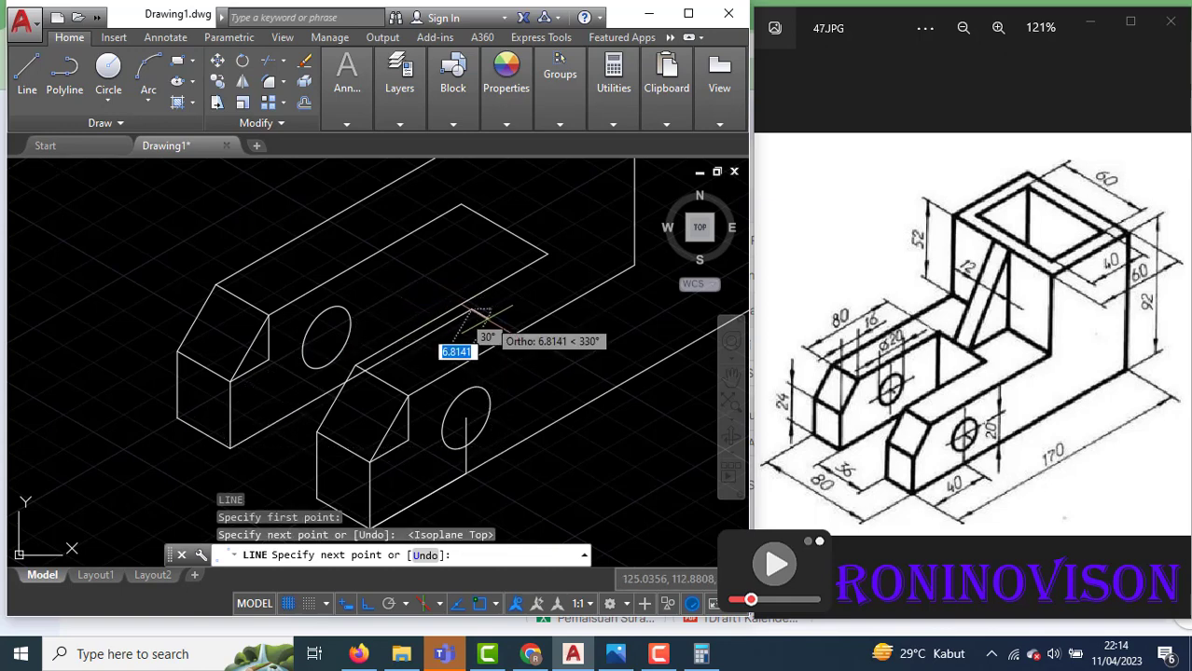
key(Escape)
click(432, 334)
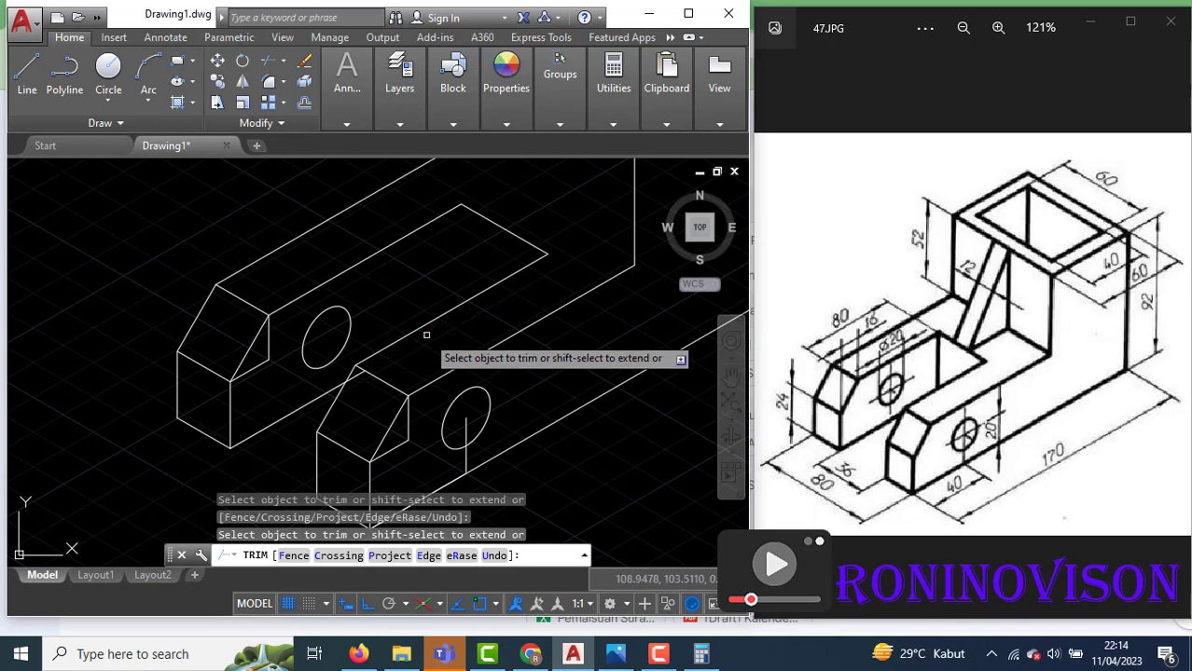
key(Escape)
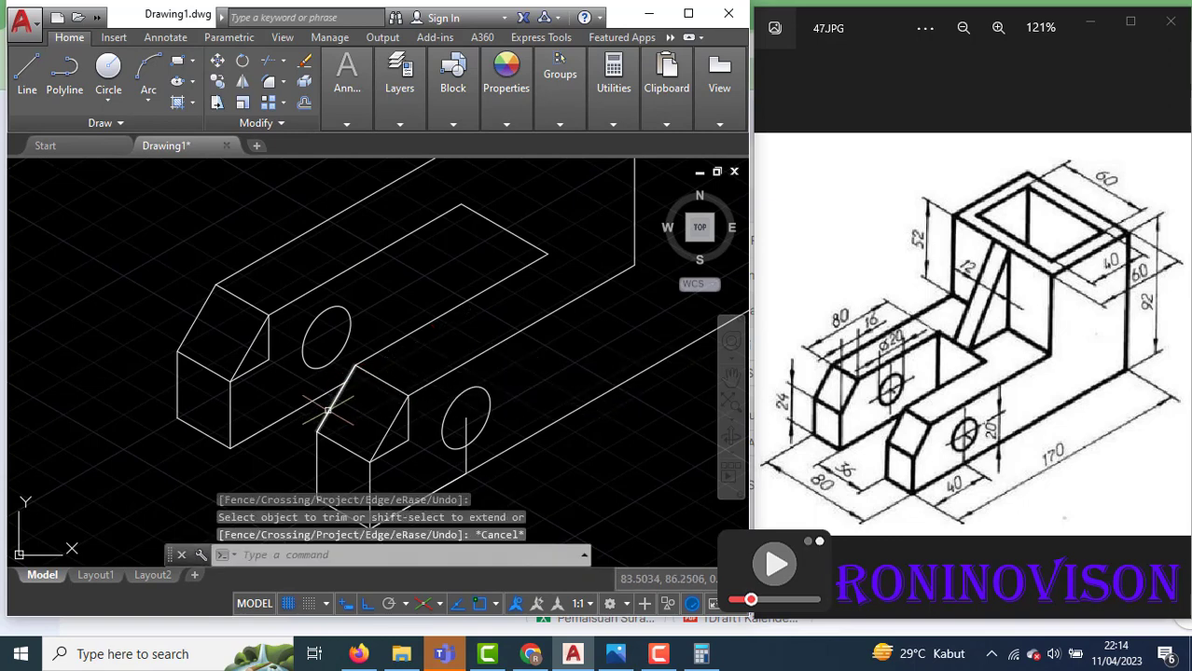
Draw a vertical edge down from the slot's rear inner corner and trim it where it passes the first arm's top edge
text(l)
key(Return)
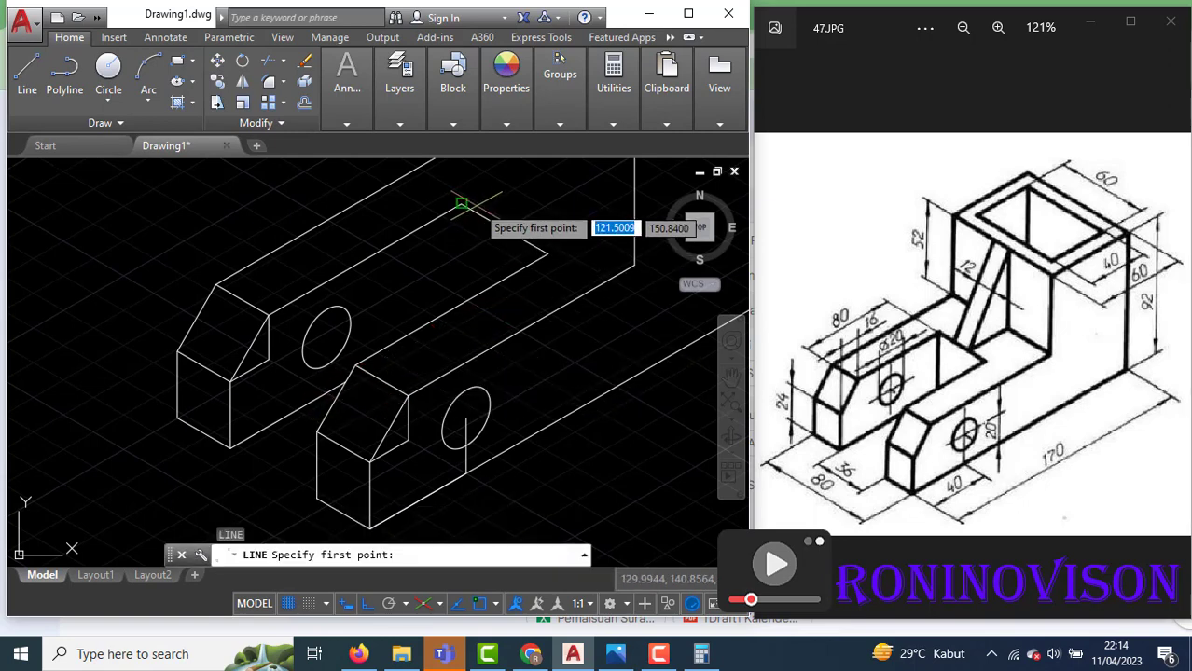
click(460, 204)
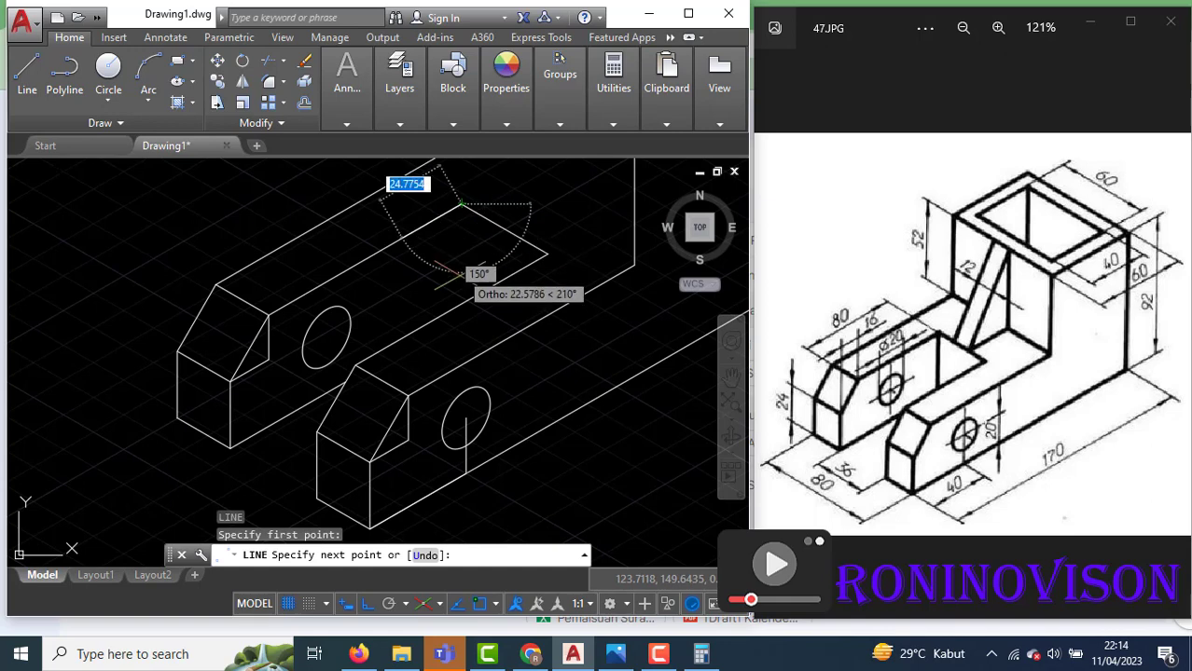
key(F5)
click(460, 338)
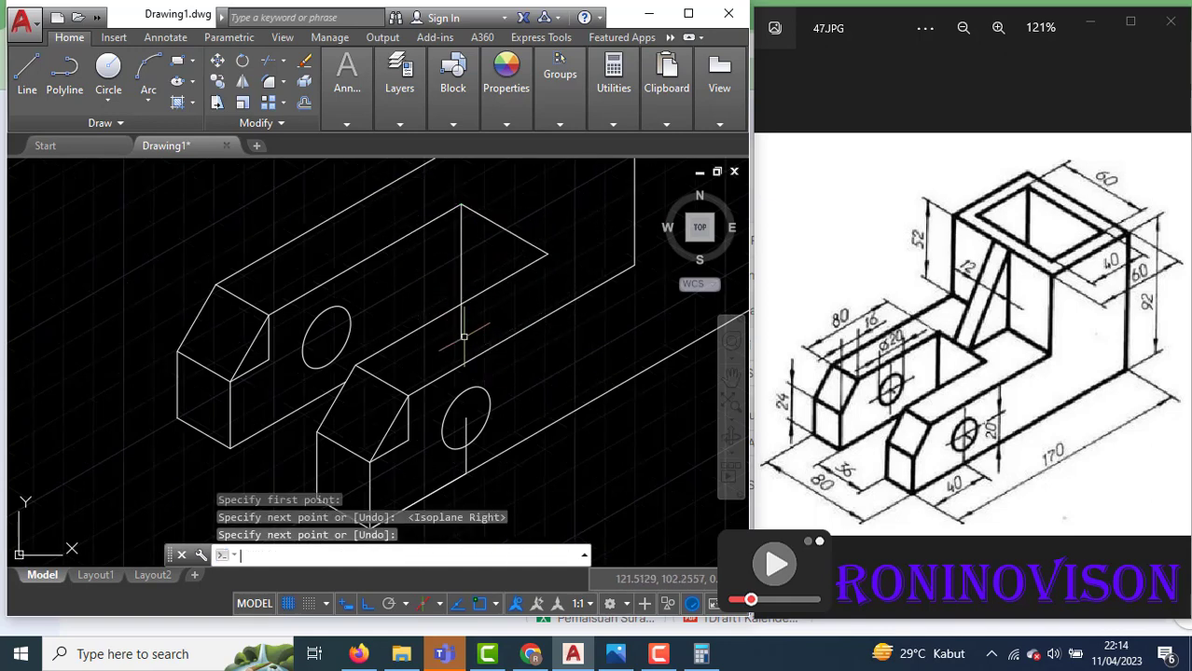
key(Return)
text(tr)
key(Return)
key(Return)
click(461, 321)
key(Escape)
Draw the front top edge of the tall block between the upper ends of its two vertical front edges
scroll(414, 336, down, 5)
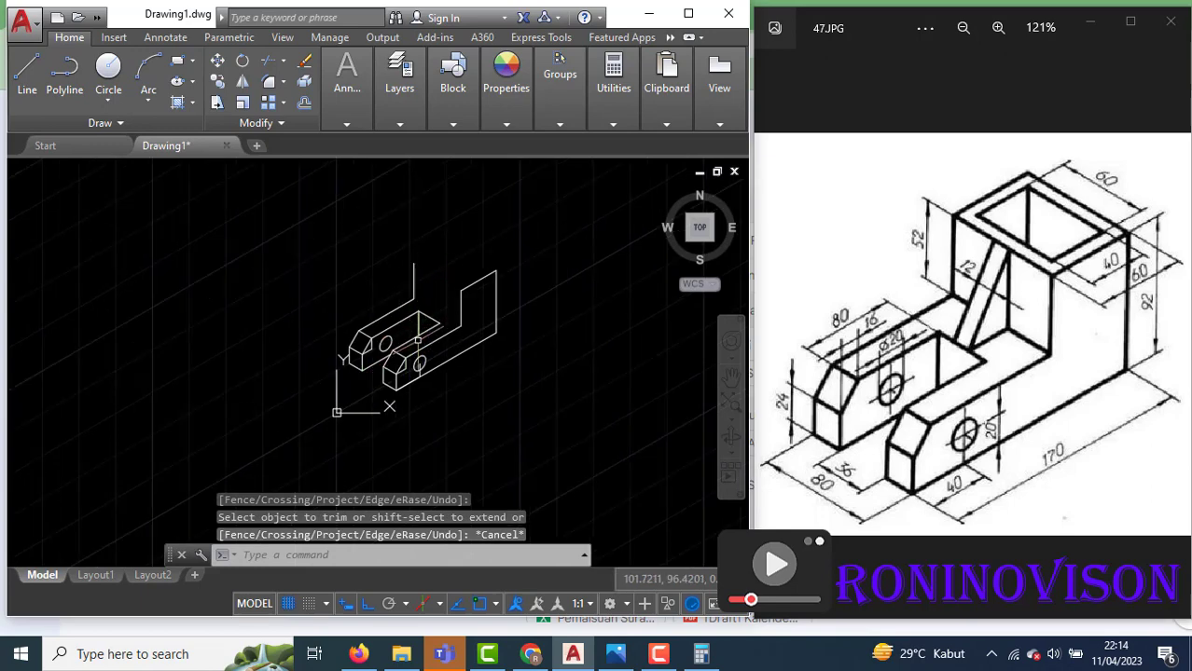
scroll(402, 285, up, 2)
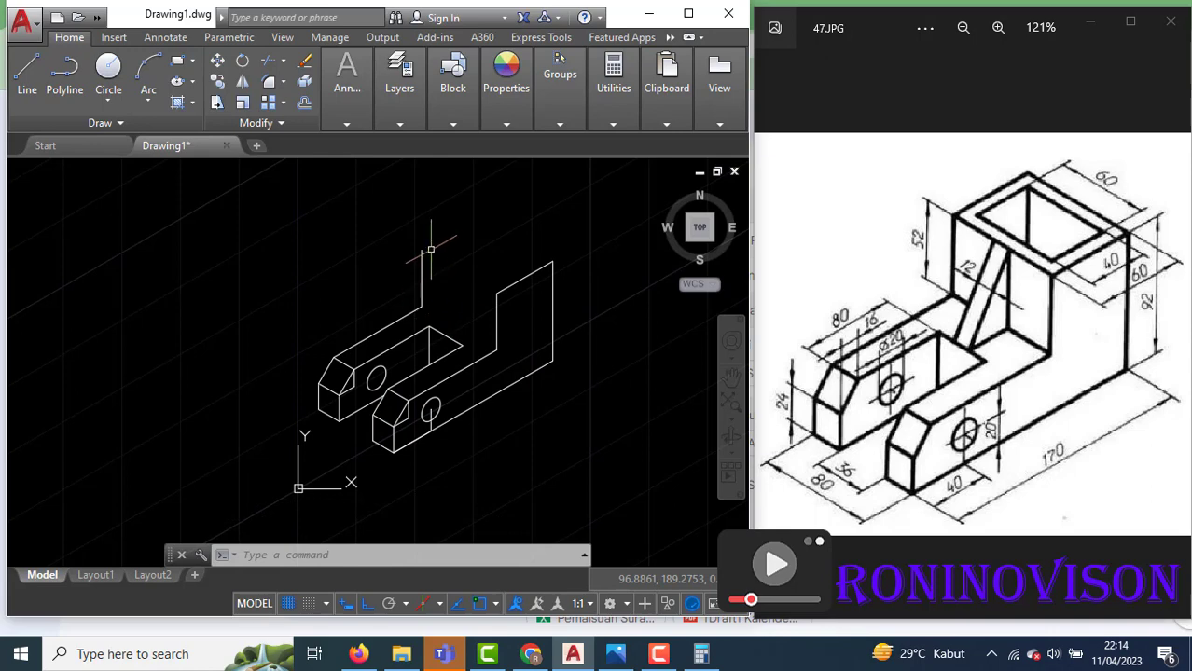
key(l)
key(space)
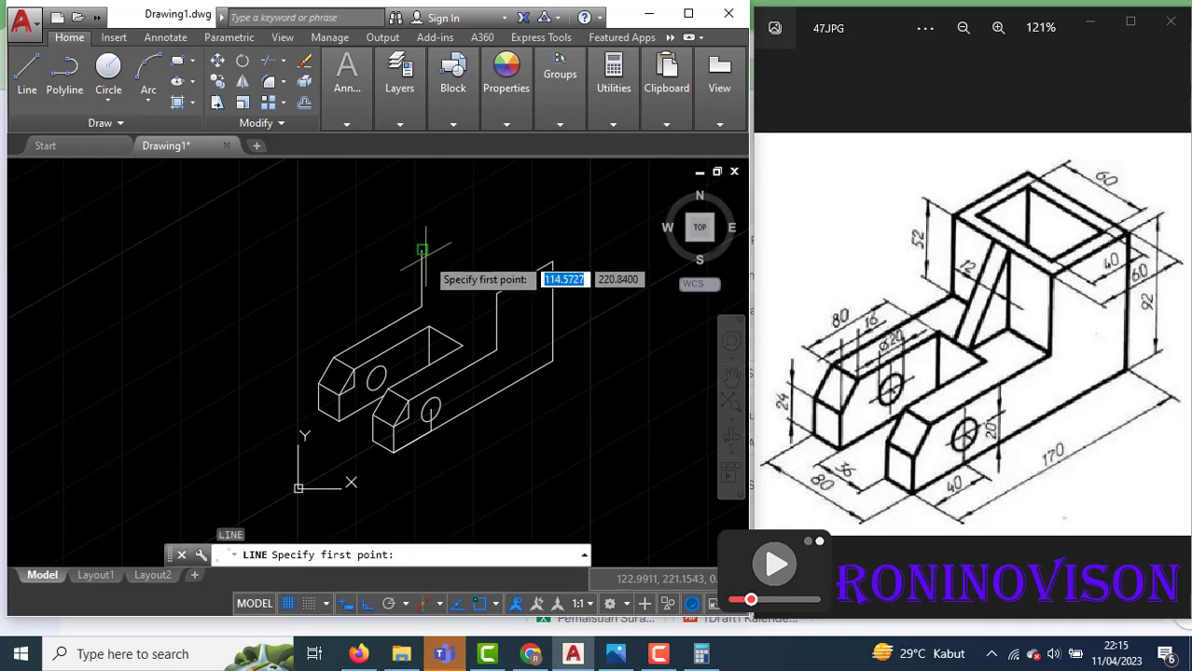
click(423, 251)
click(496, 293)
key(space)
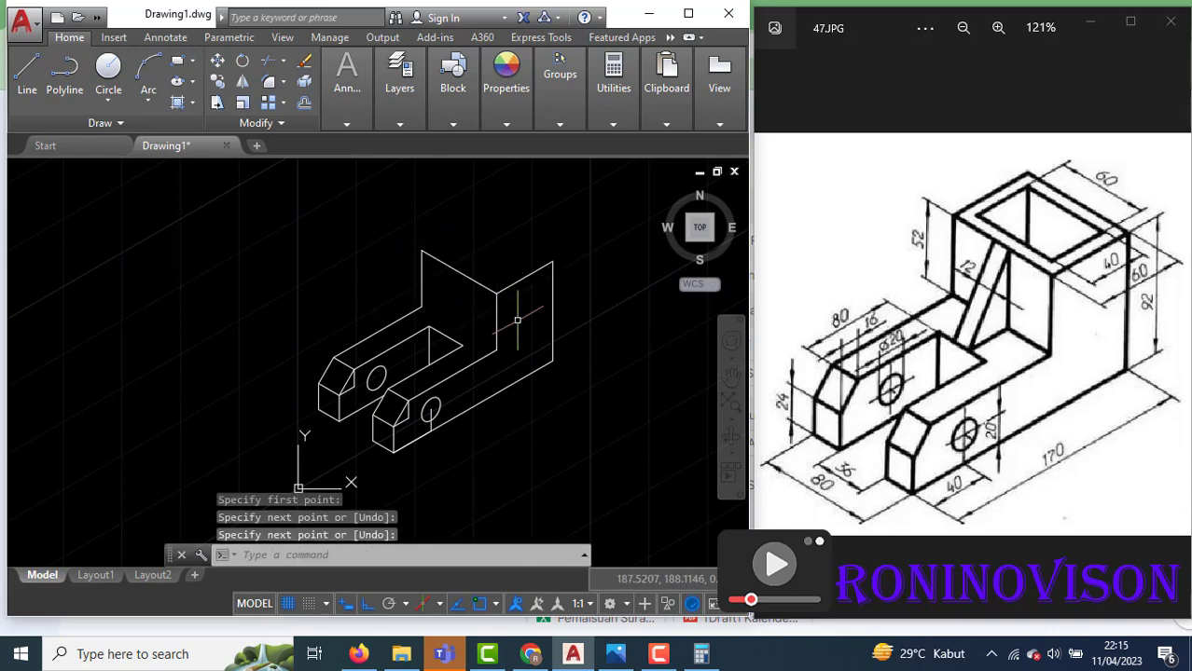
Copy the tall block's 30° top side edge to the opposite front corner of its top face
click(541, 274)
click(521, 250)
text(c)
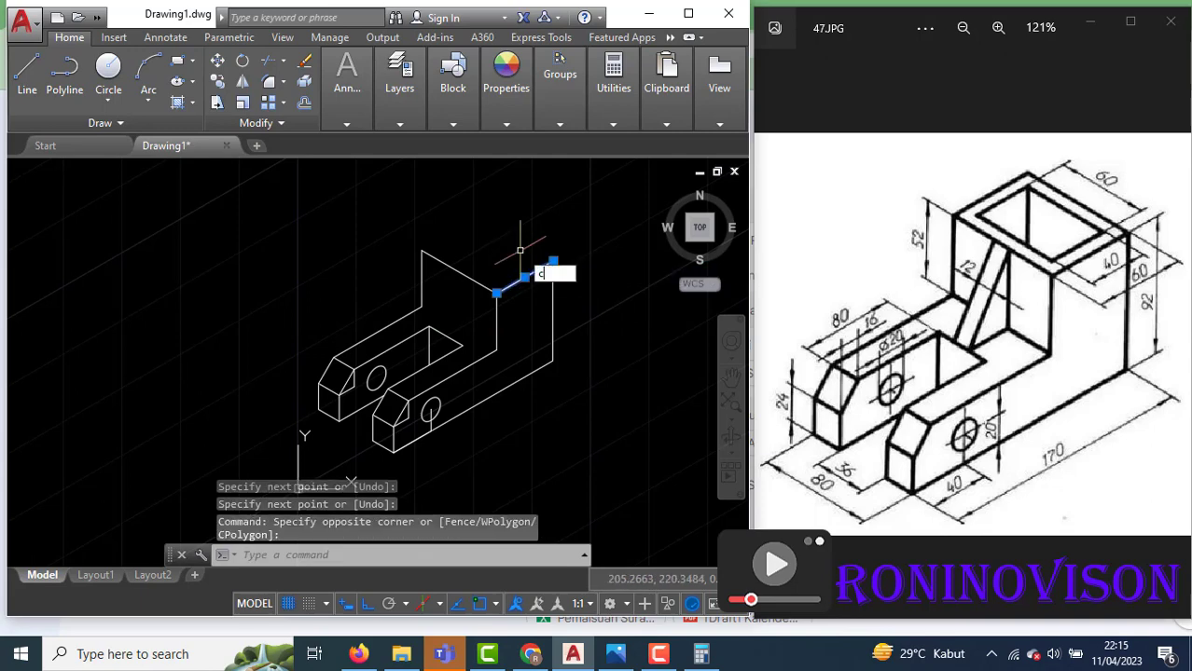
text(o)
key(space)
click(459, 272)
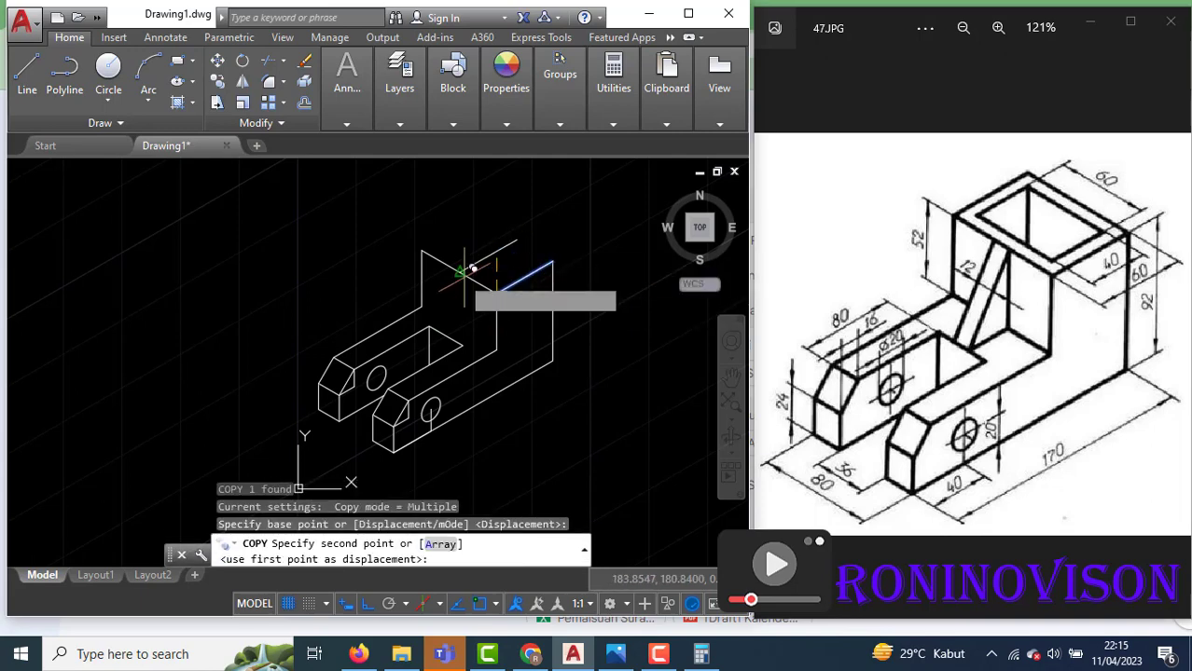
click(423, 249)
key(Escape)
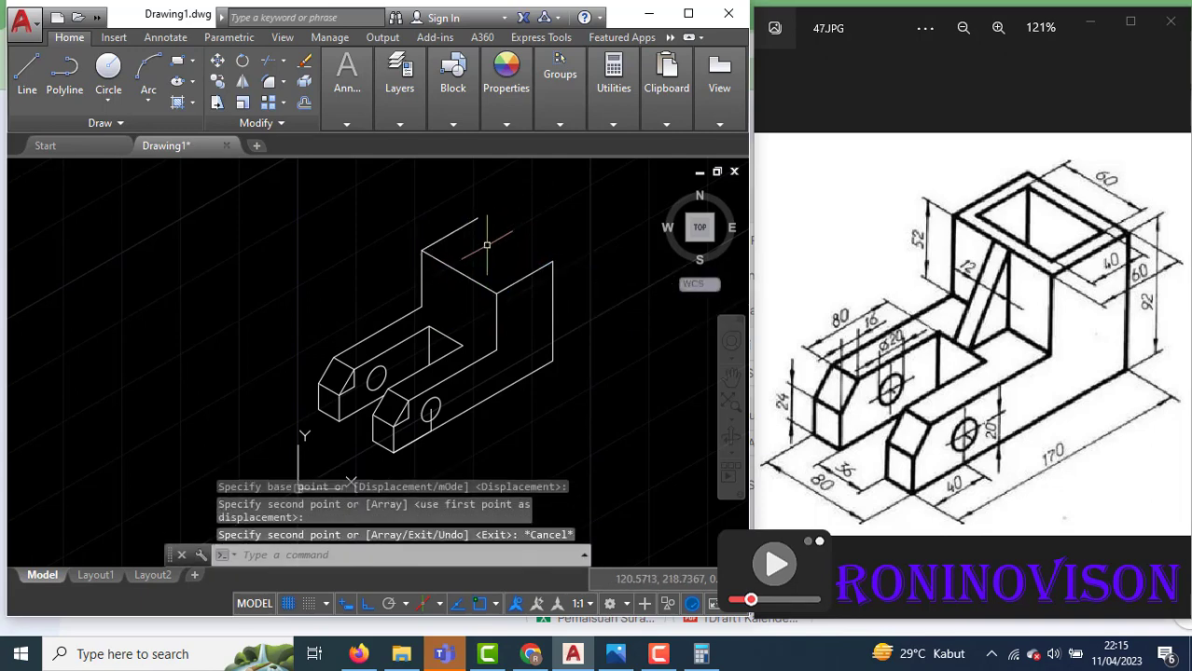
Close the tall block's top face with a line joining the rear ends of its two side edges
text(l)
key(space)
click(477, 218)
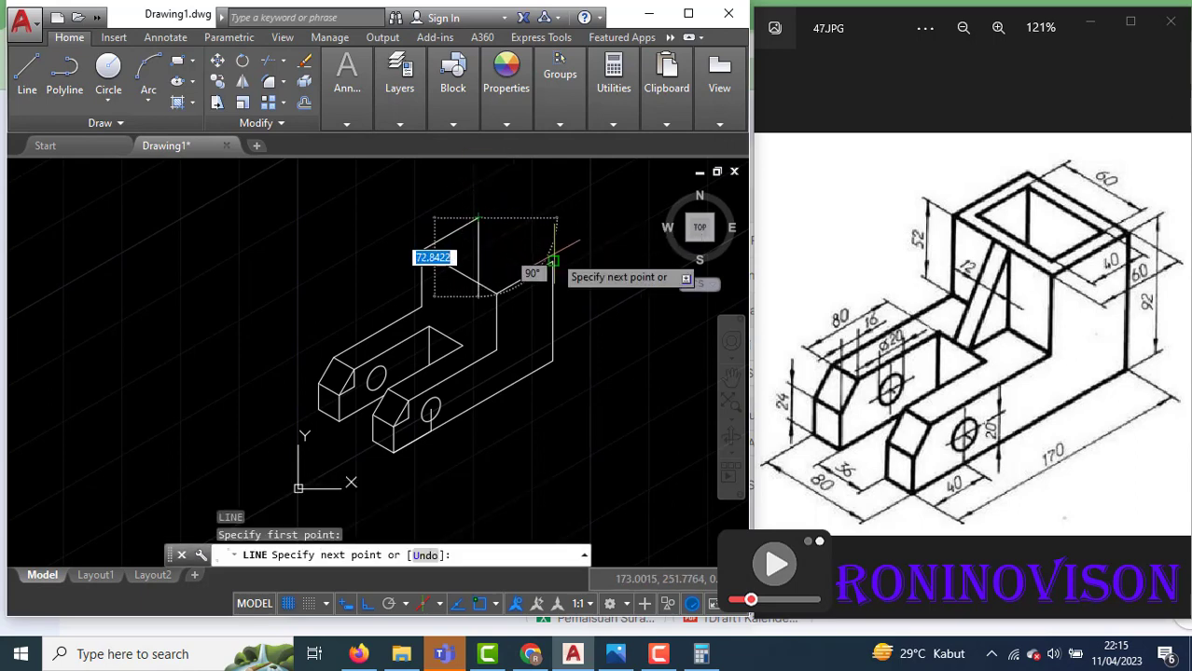
click(553, 261)
key(Escape)
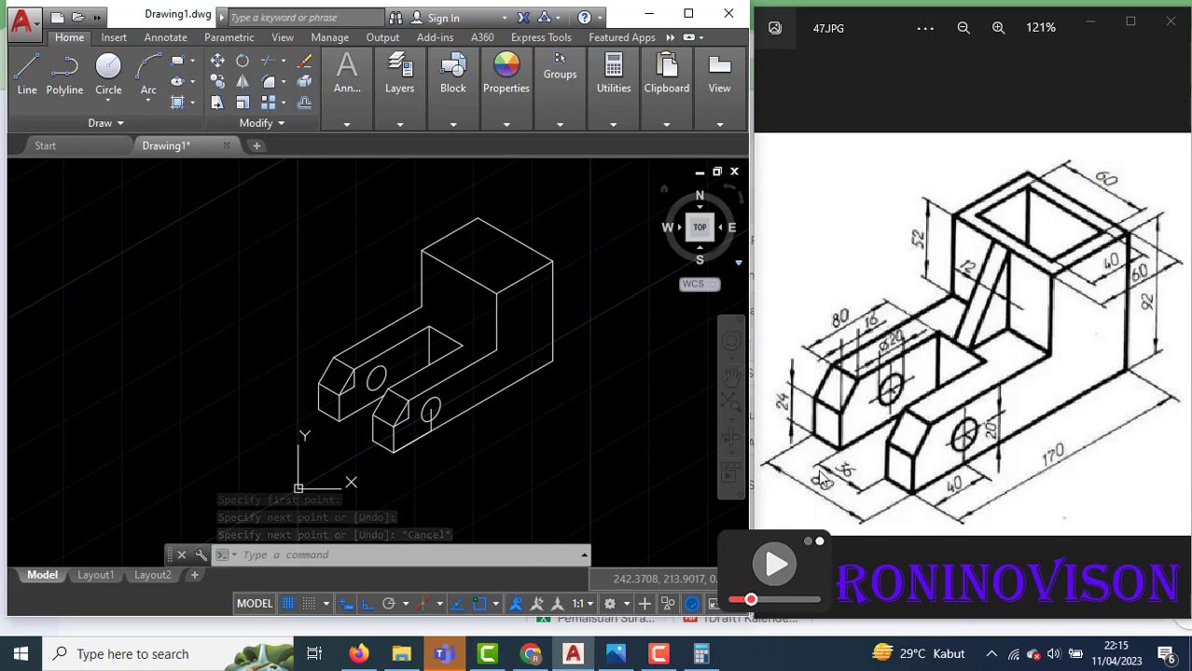
scroll(512, 276, up, 4)
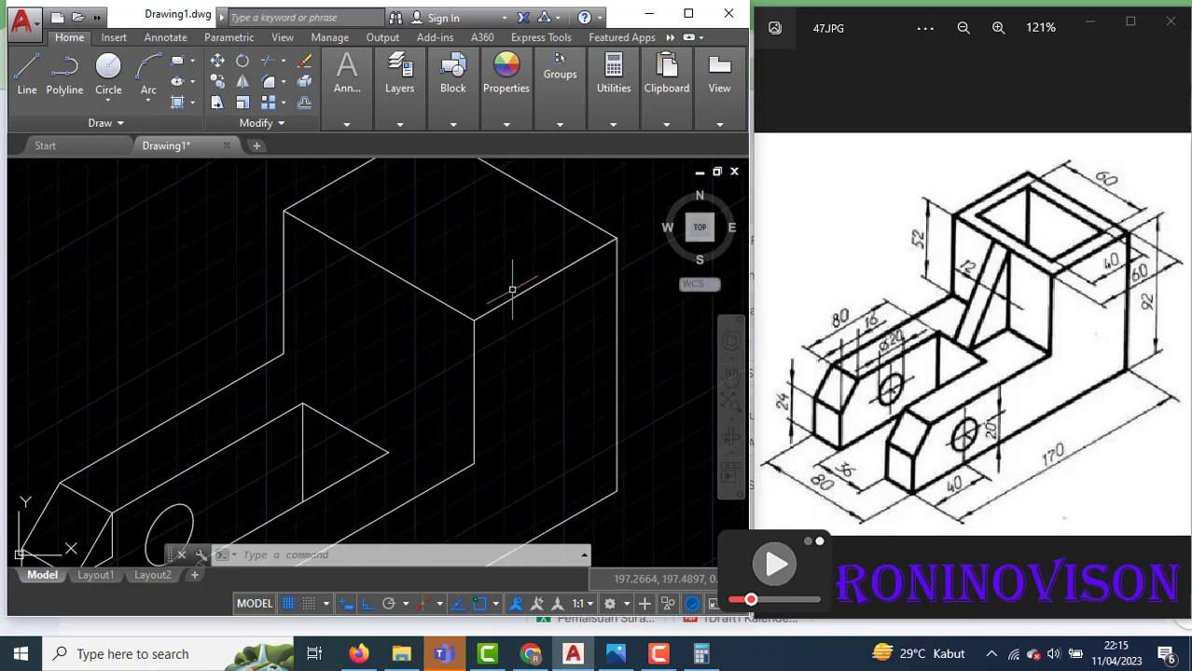
Draw construction lines from the tall block's front top corner, 10 along the 30° edge and 10 at 150°, to locate the opening's corner
text(l)
key(Return)
click(474, 319)
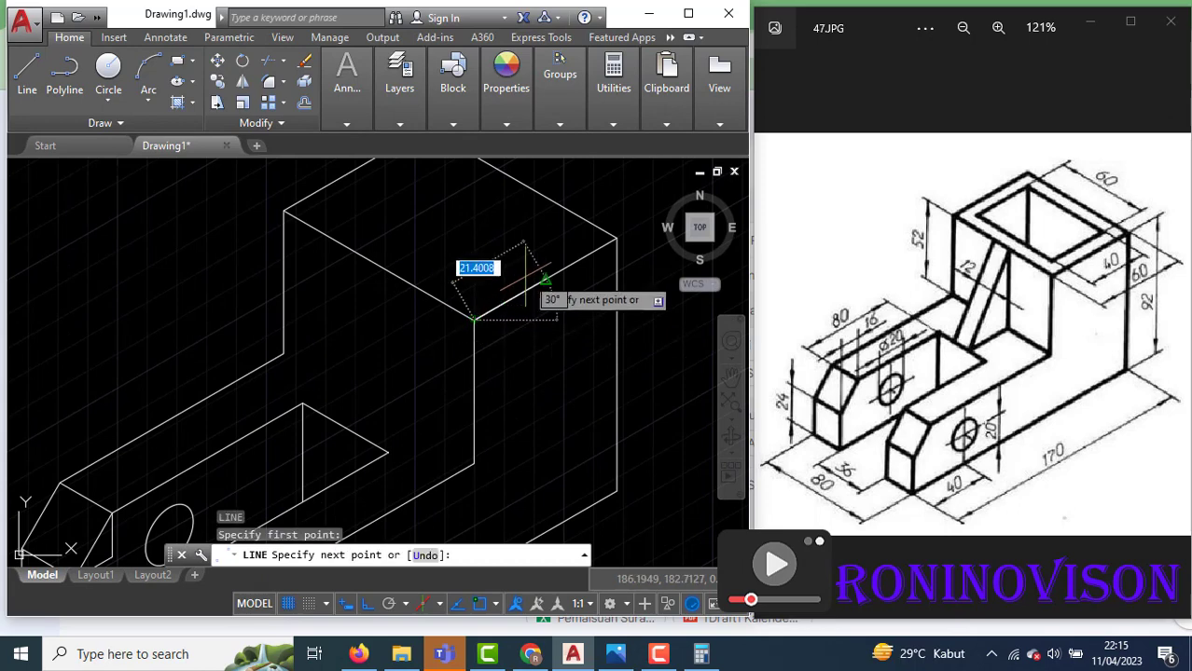
text(10)
key(Return)
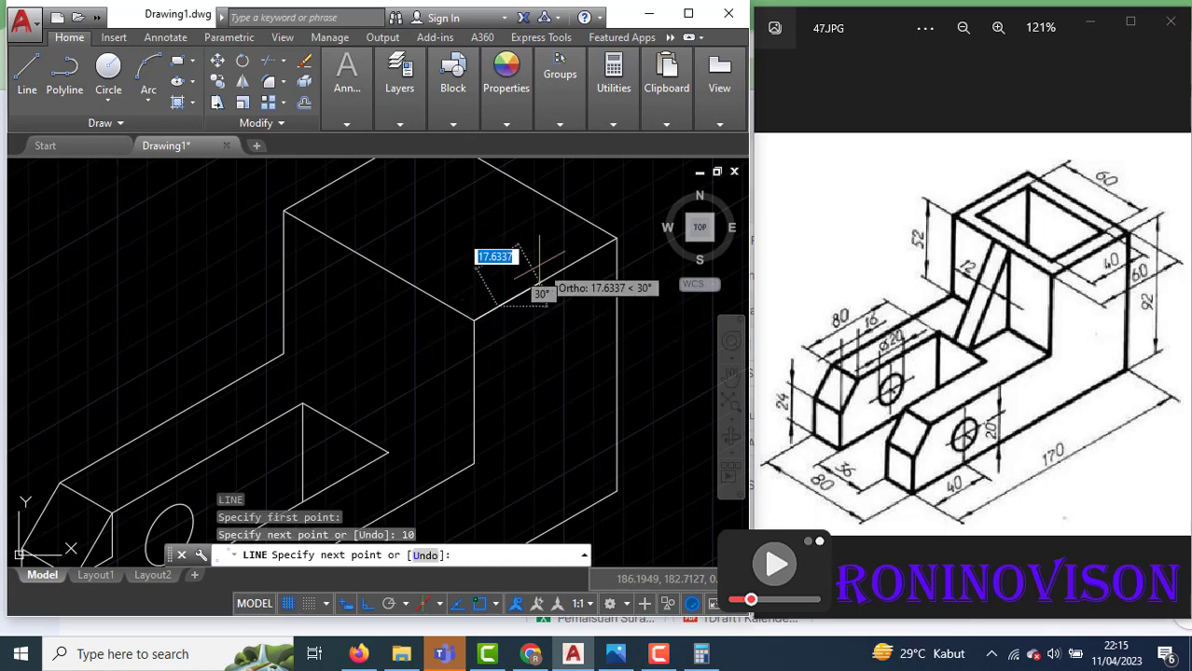
key(F5)
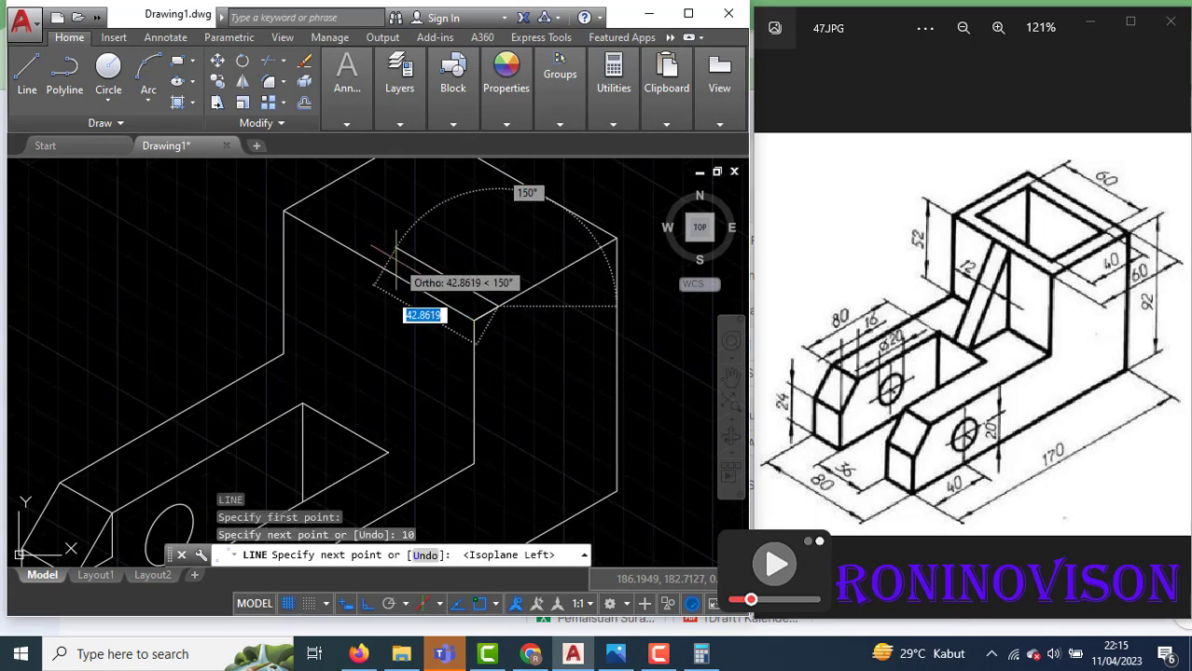
text(10)
key(Return)
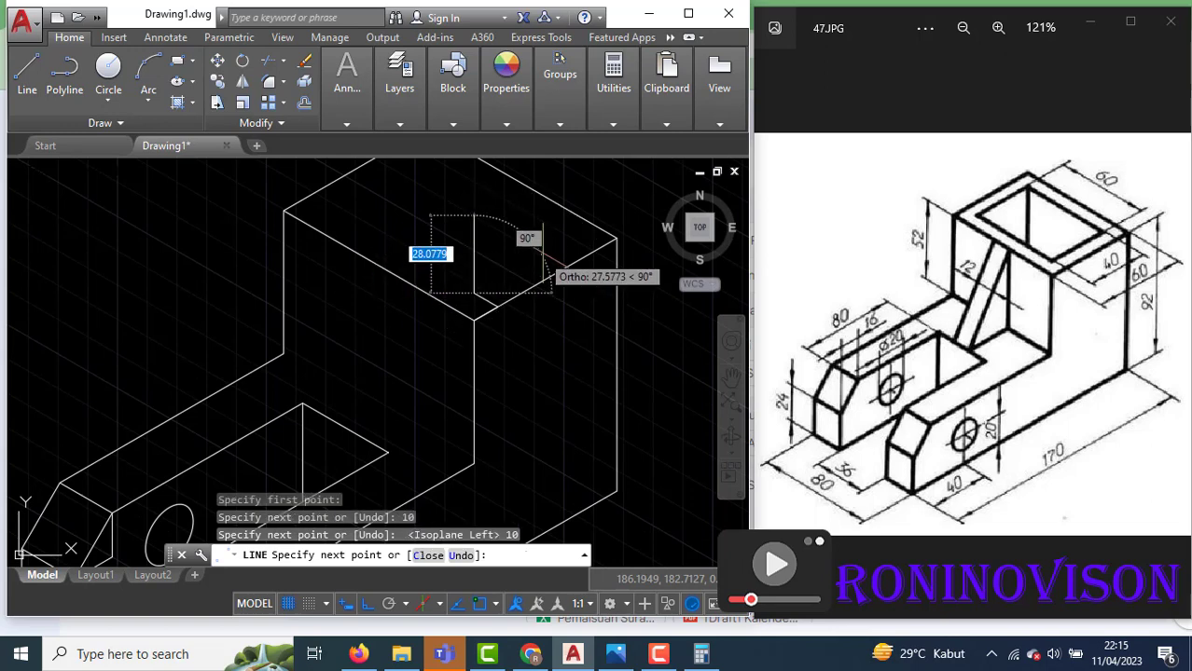
Draw the closed 40 by 60 outline of the rectangular opening in the tall block's top face
key(F5)
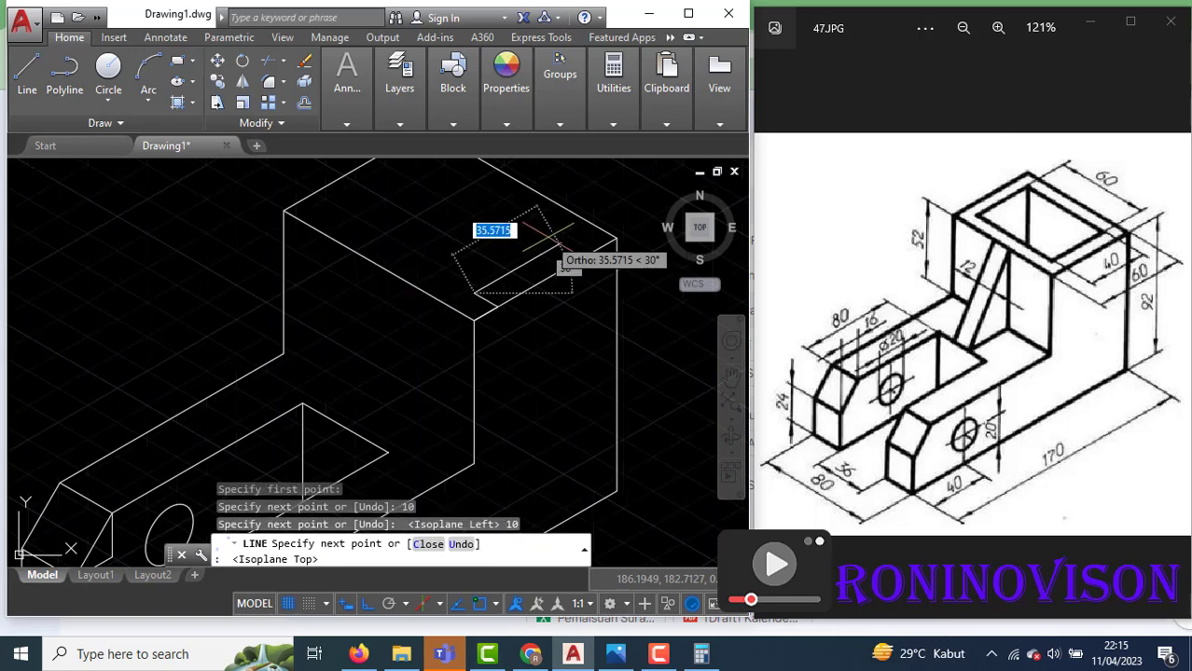
text(40)
key(Return)
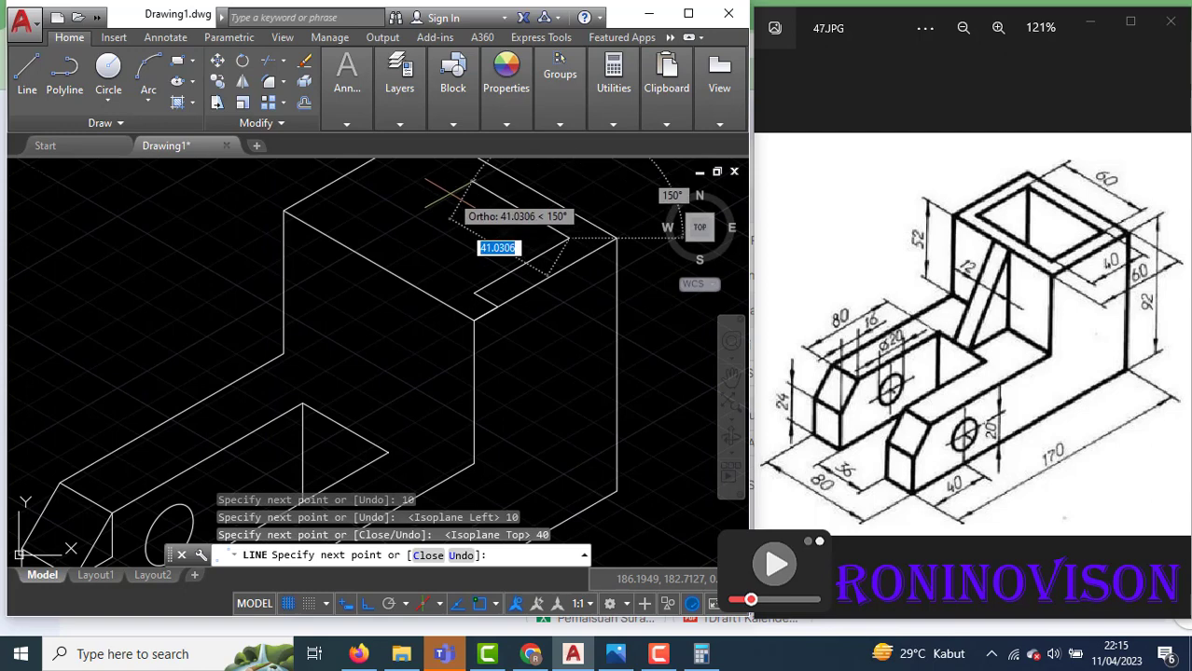
text(60)
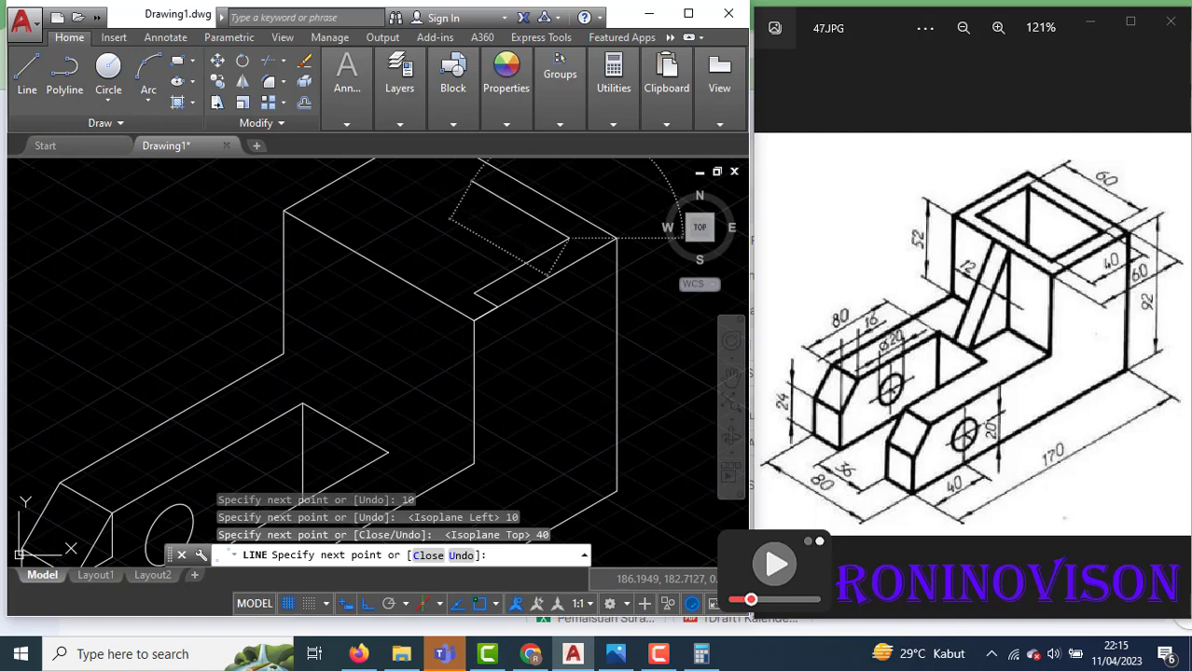
key(Return)
text(40)
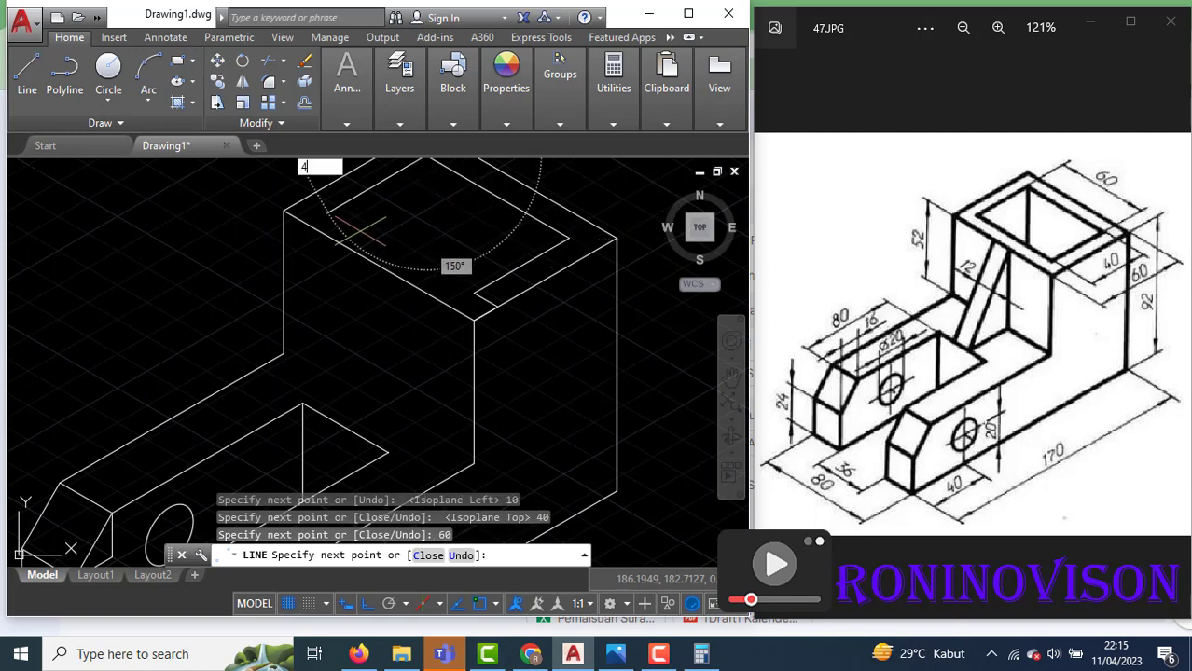
key(Return)
key(Escape)
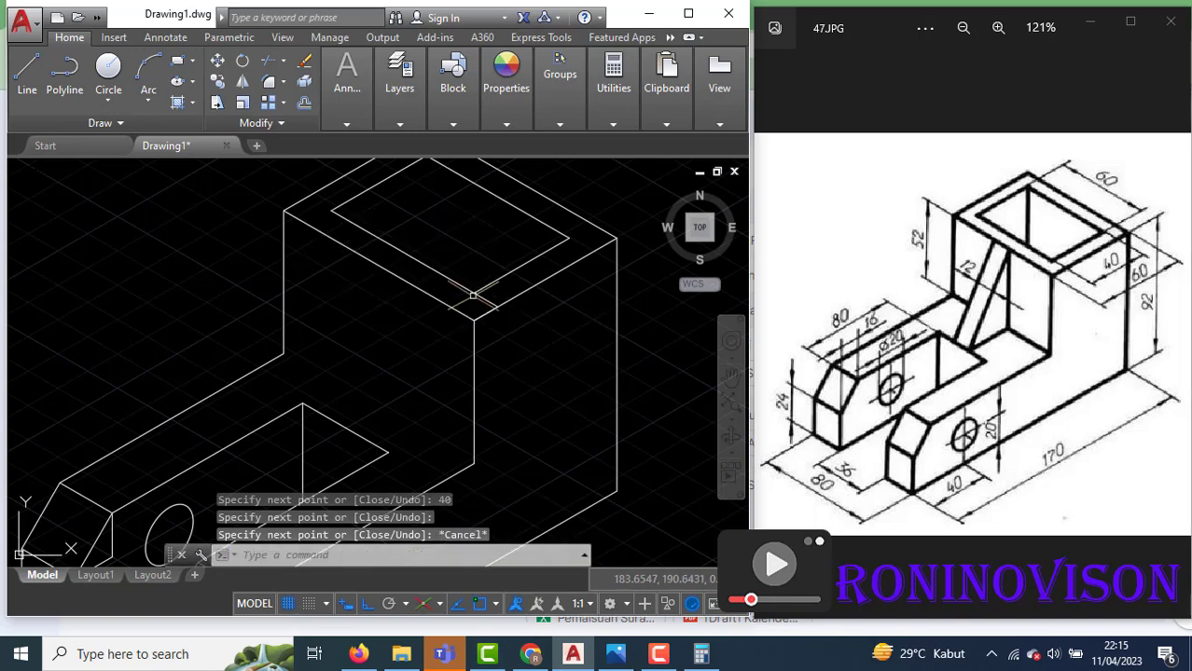
Erase the short construction line between the opening's front corner and the block's 30° top edge
click(482, 297)
text(E)
key(Return)
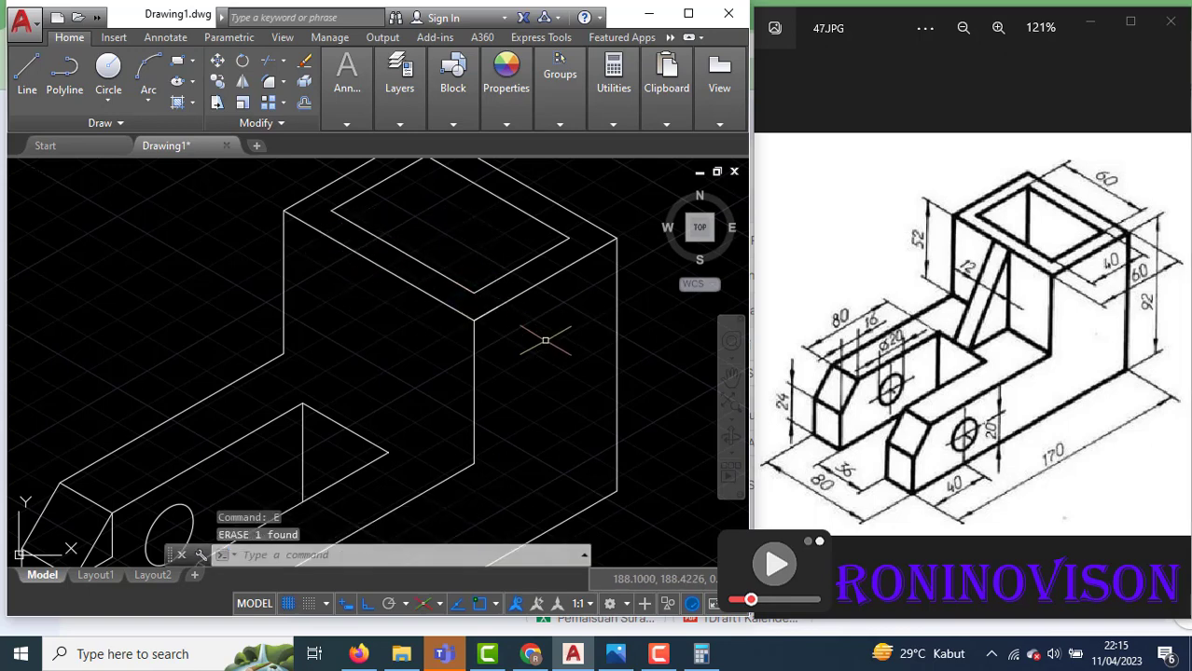
Draw a vertical line down from the opening's rear inner corner, past the tall block's front top edge
scroll(549, 345, down, 4)
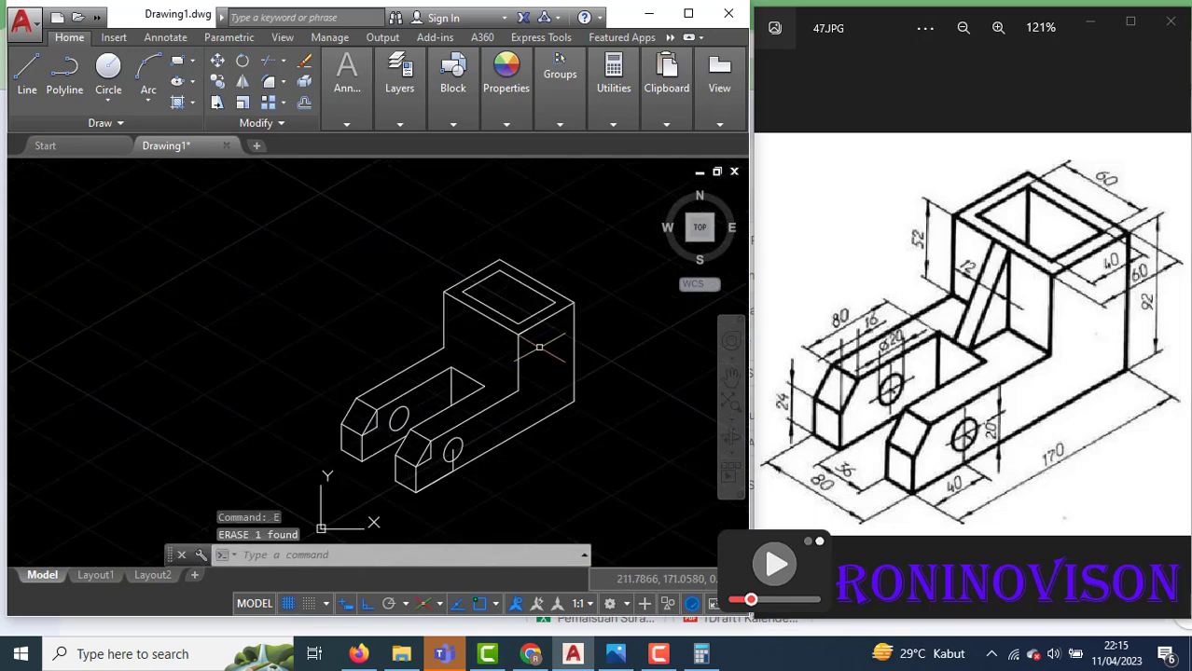
text(l)
key(Return)
click(500, 269)
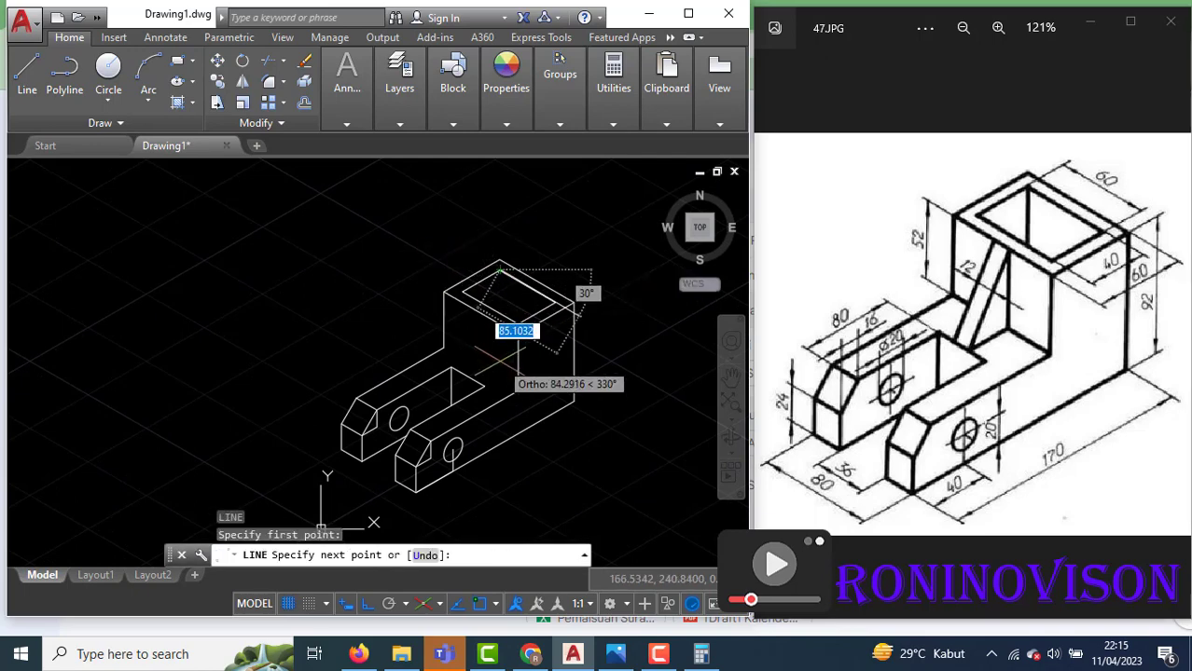
scroll(492, 363, up, 4)
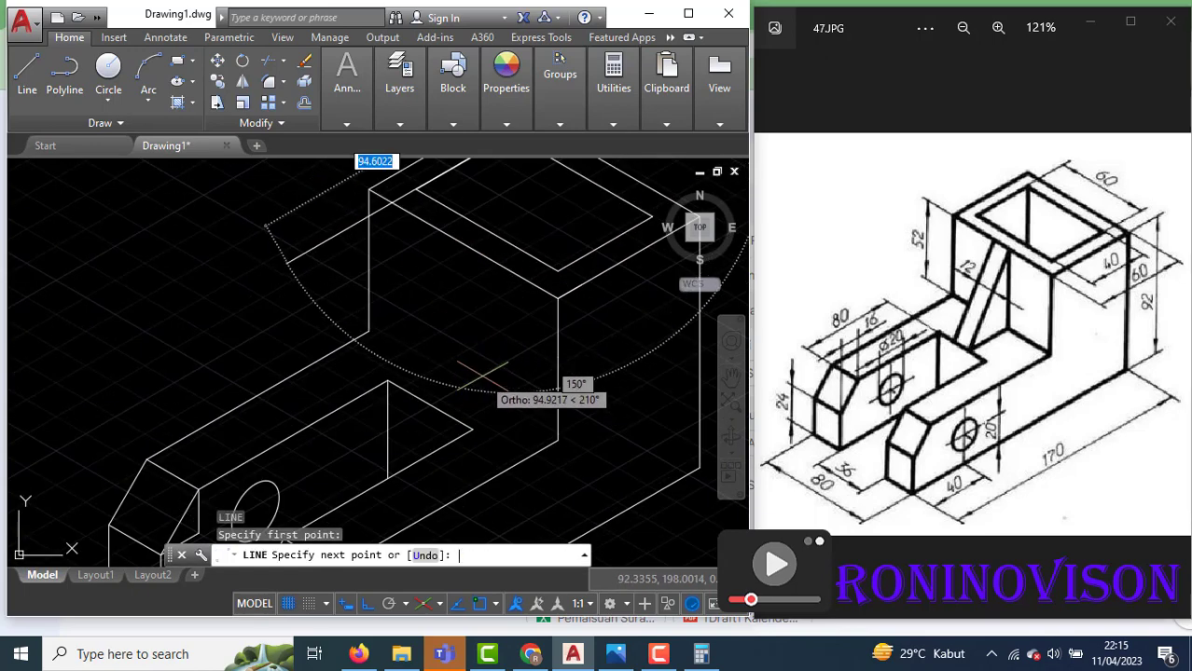
key(F5)
click(510, 345)
key(Return)
Trim the opening's vertical inner edge where it passes the opening's front edge
text(tr)
key(Return)
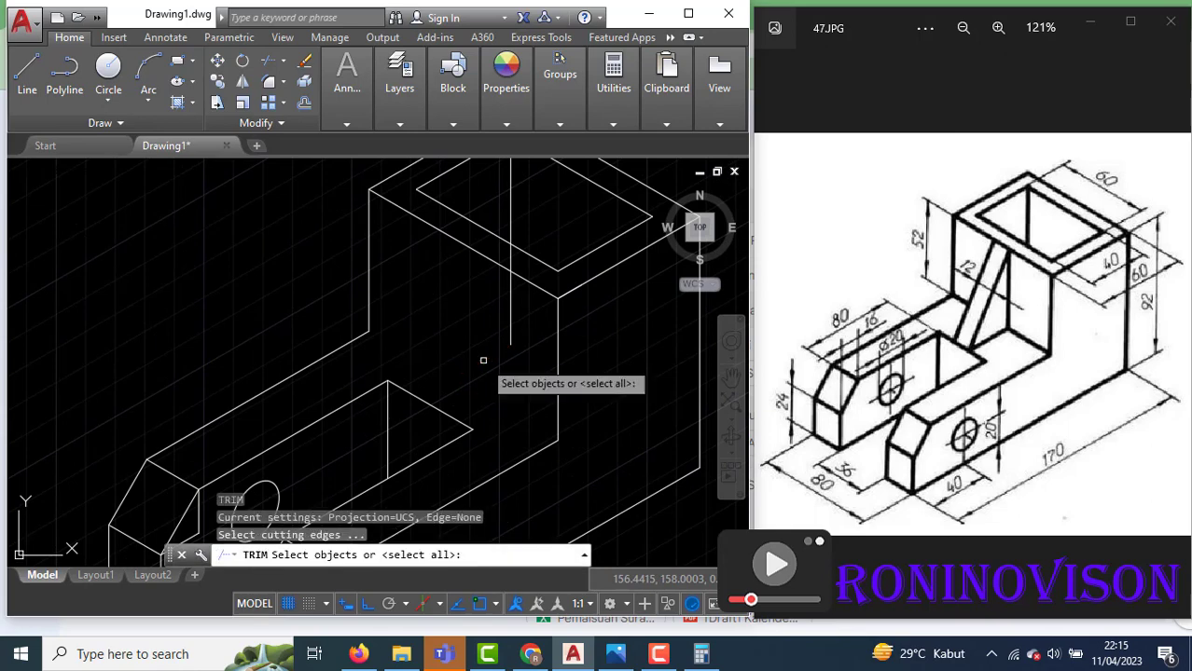
key(Return)
click(507, 319)
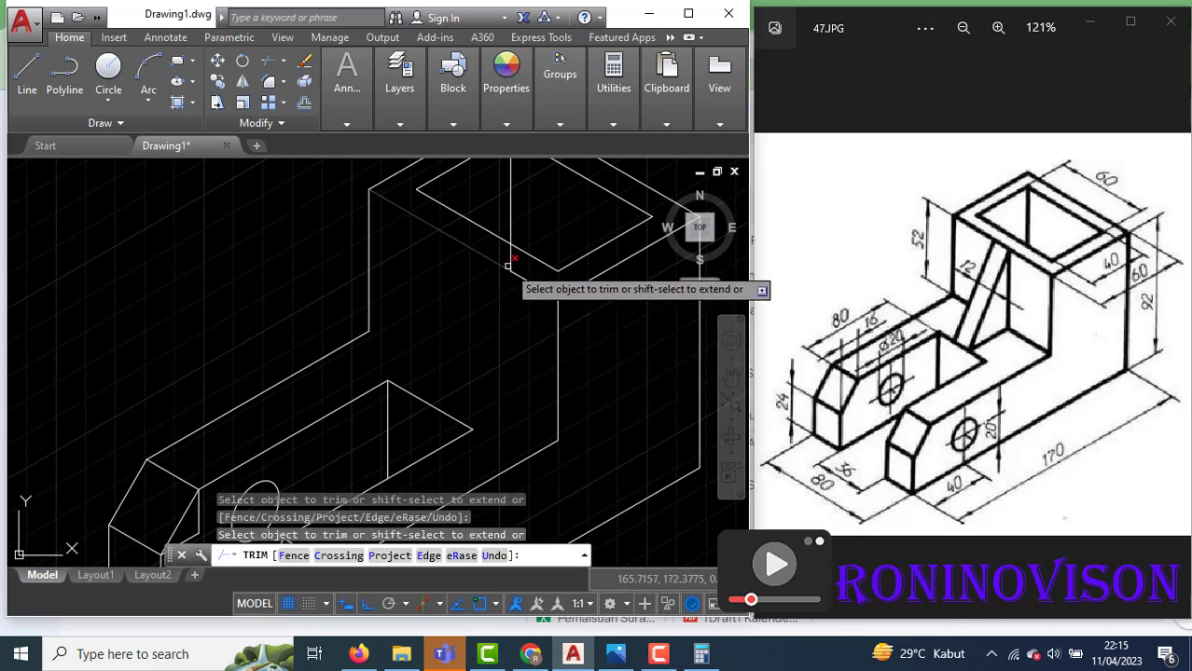
key(Escape)
scroll(500, 268, down, 5)
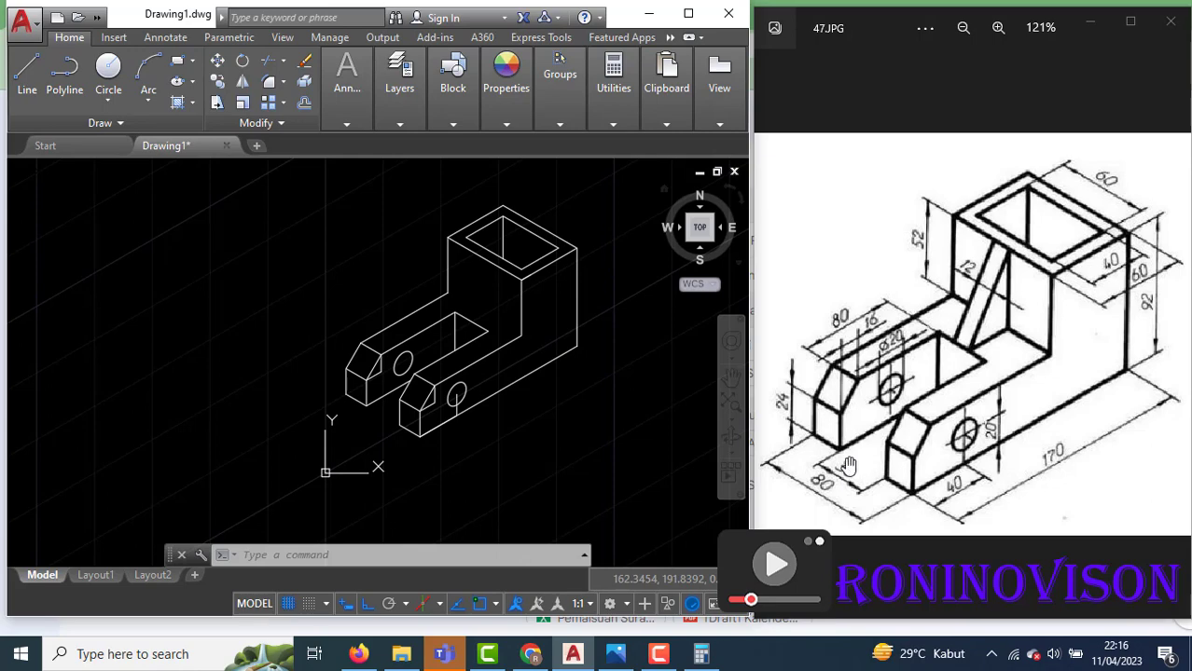
Switch to Calculator, subtract the 12 rib thickness from the 80 width, divide by 2, and return to the drawing
scroll(480, 270, up, 2)
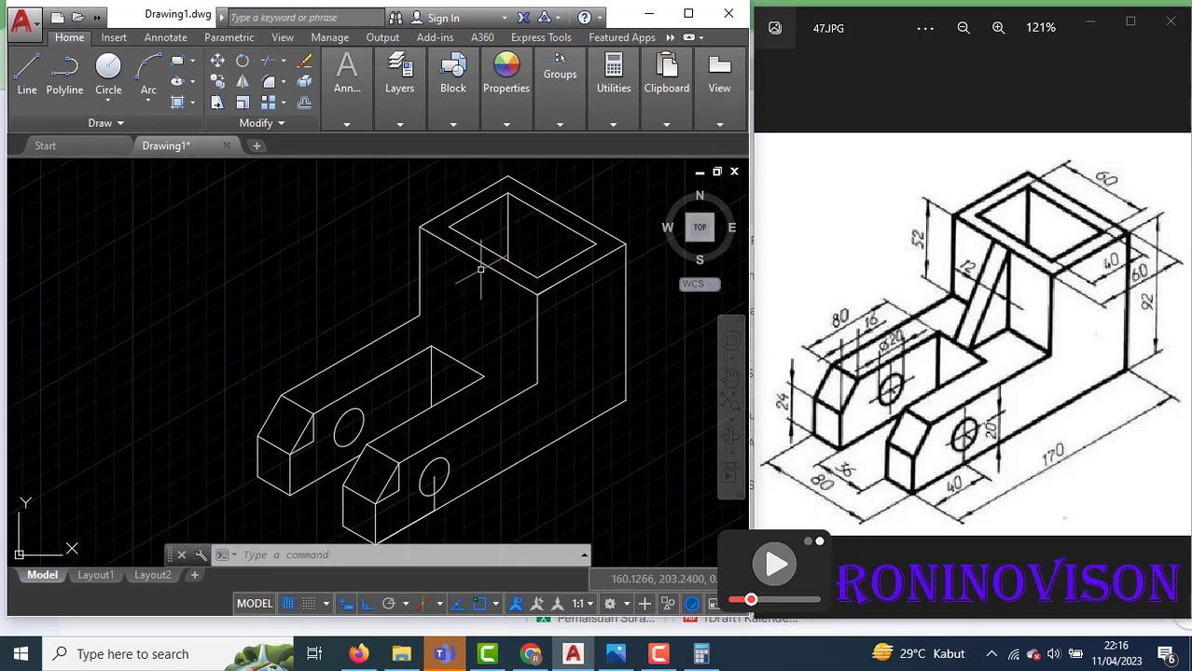
scroll(480, 271, up, 2)
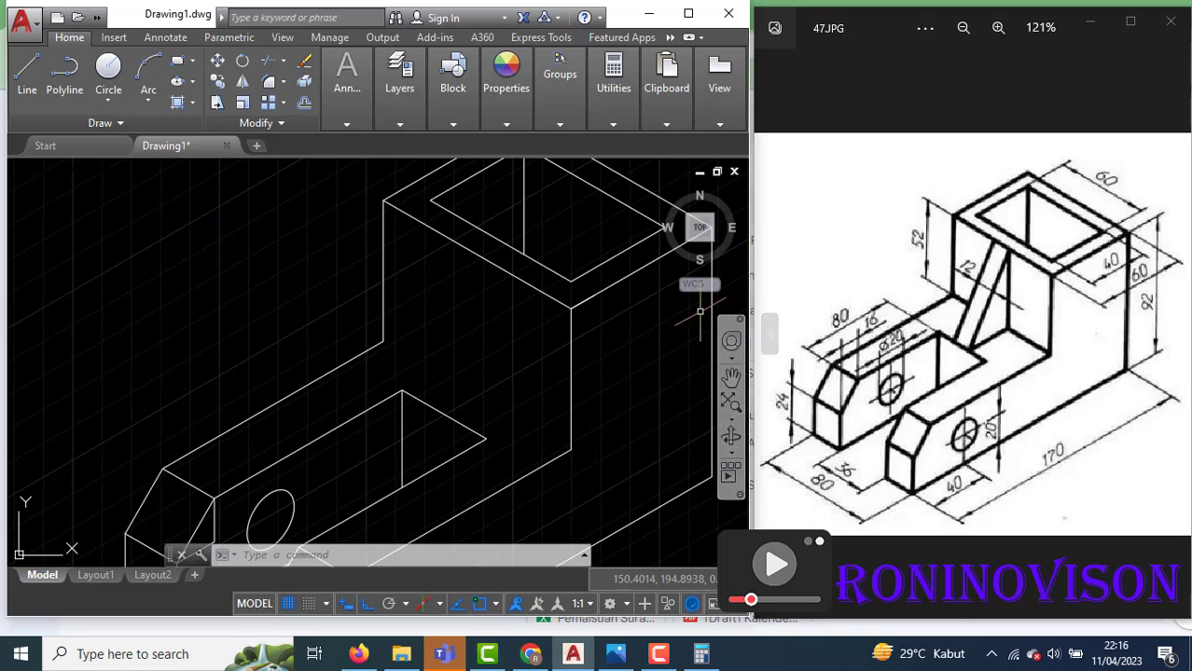
scroll(609, 401, down, 2)
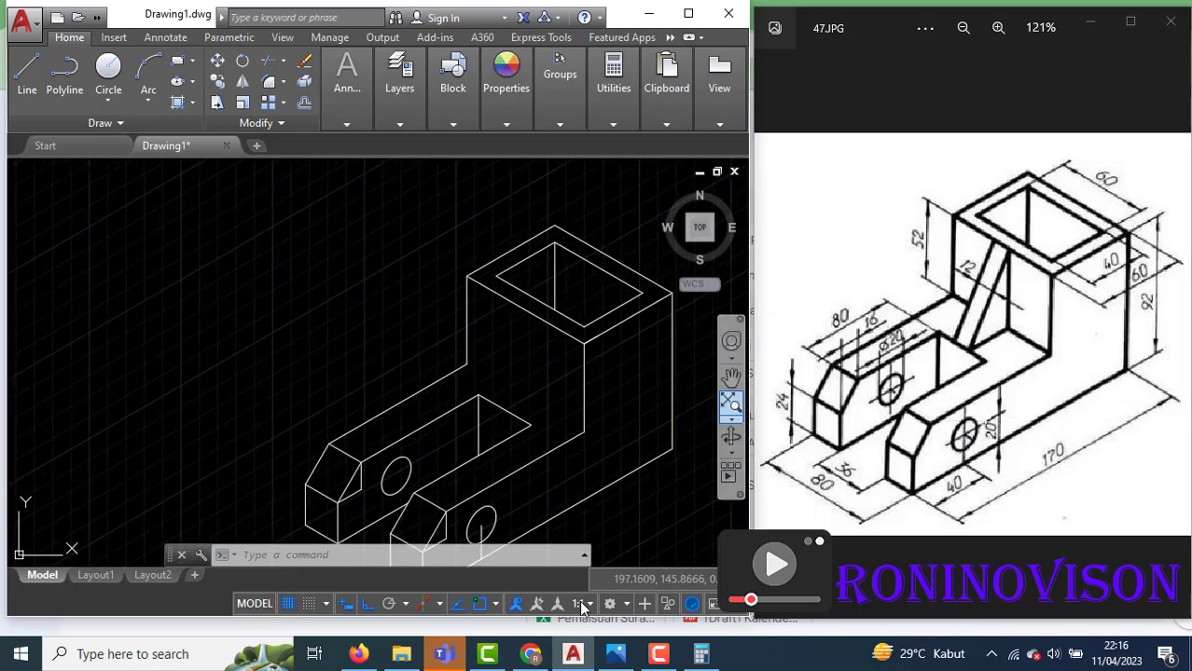
click(703, 660)
click(232, 264)
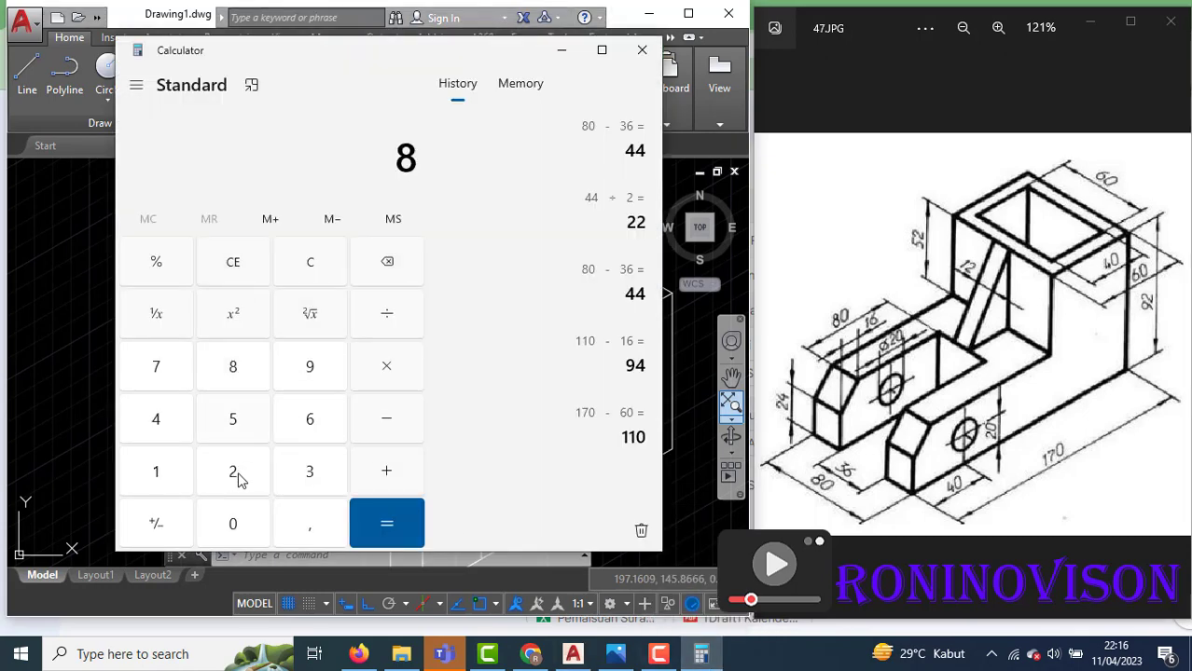
click(232, 523)
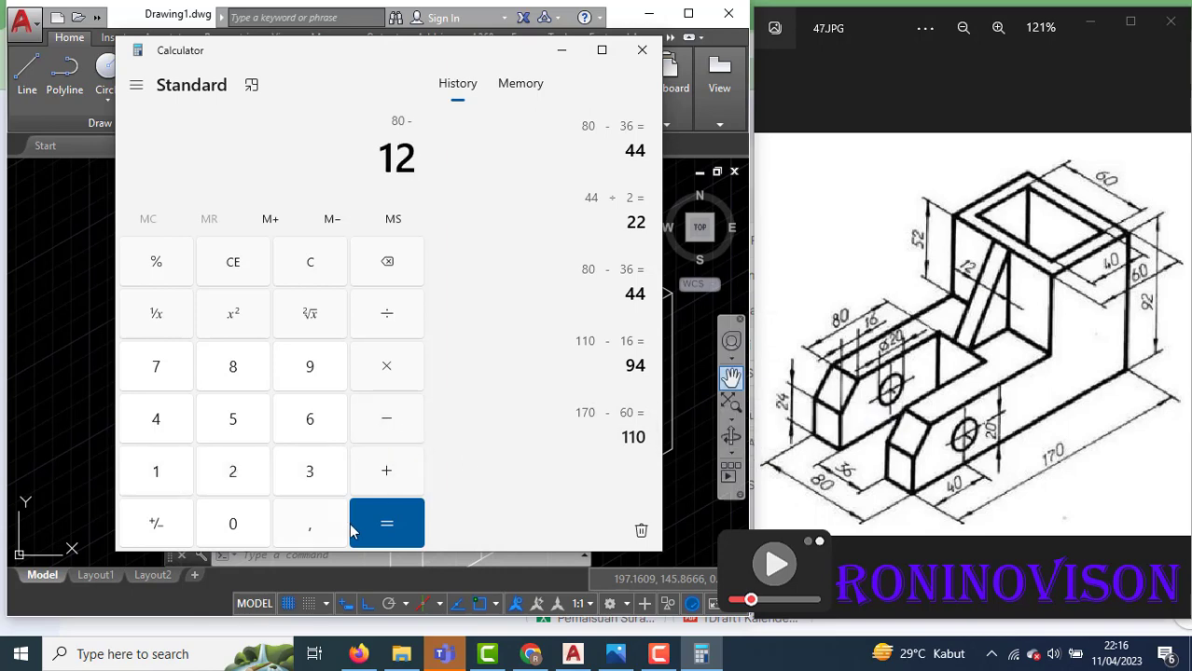
click(380, 524)
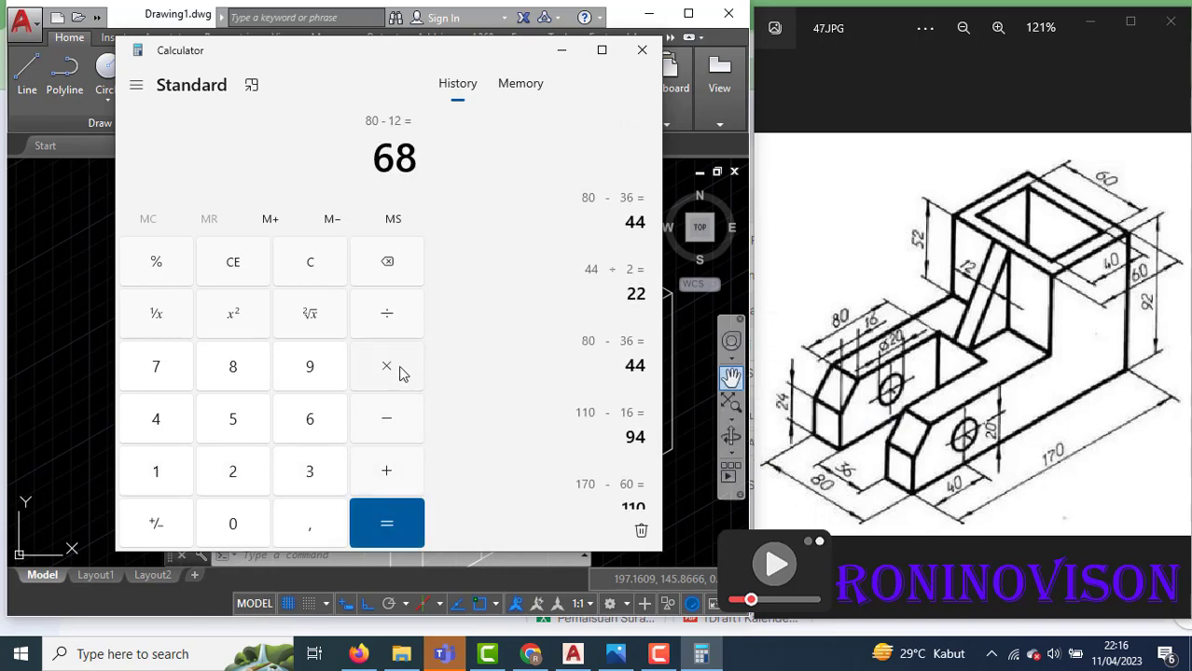
click(249, 479)
click(380, 526)
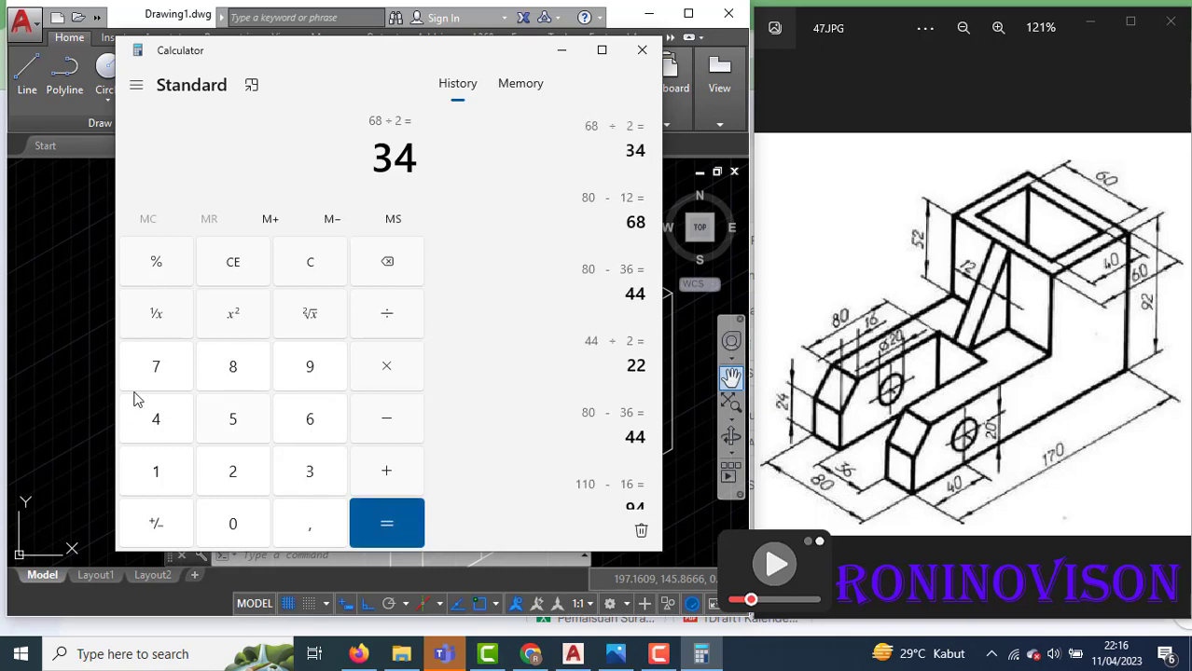
click(78, 384)
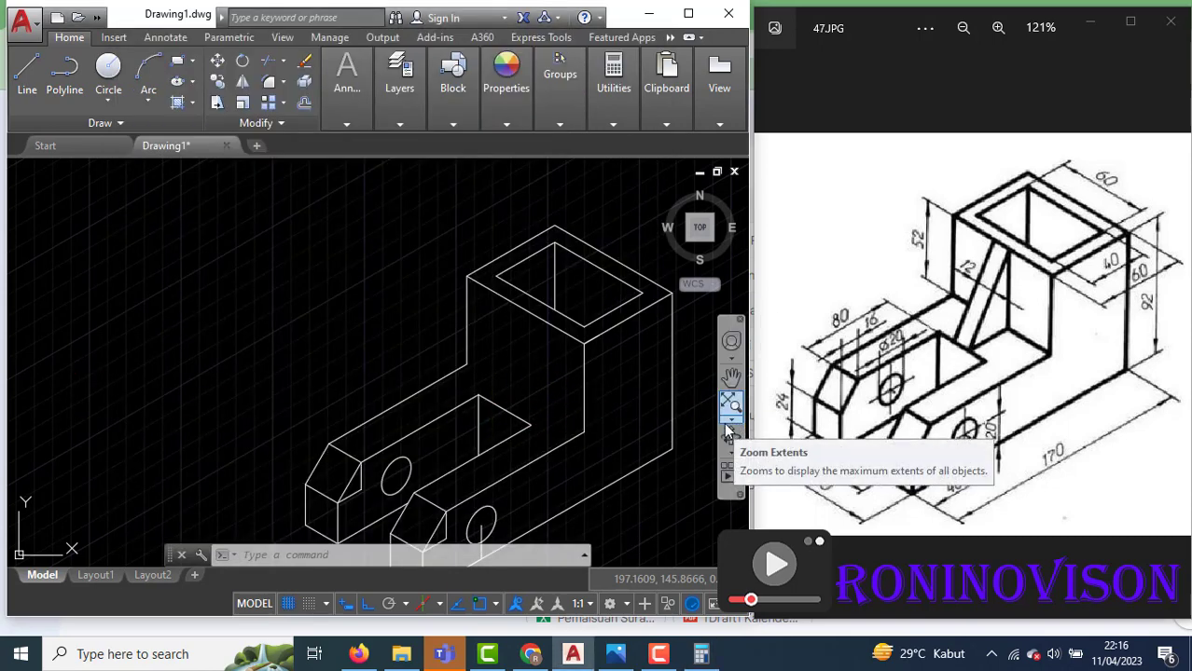
Draw a 34-long line at 150° from the foot of the tall block's front vertical edge and continue it vertically past the block's top edge
text(l)
key(Return)
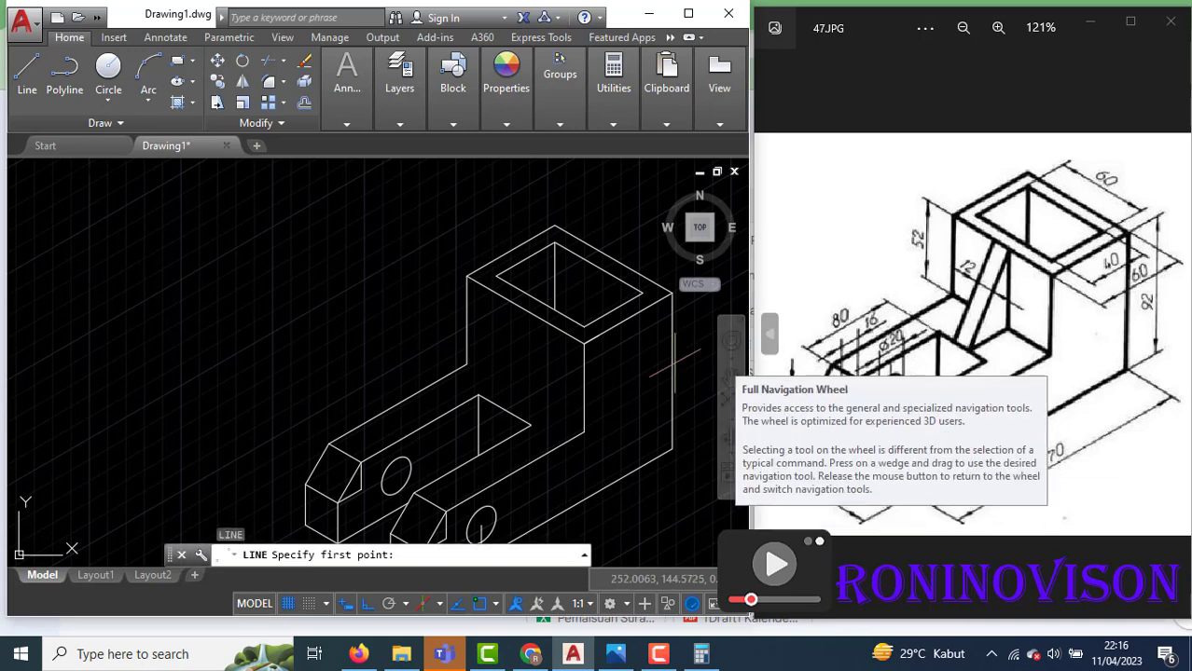
click(585, 430)
key(F5)
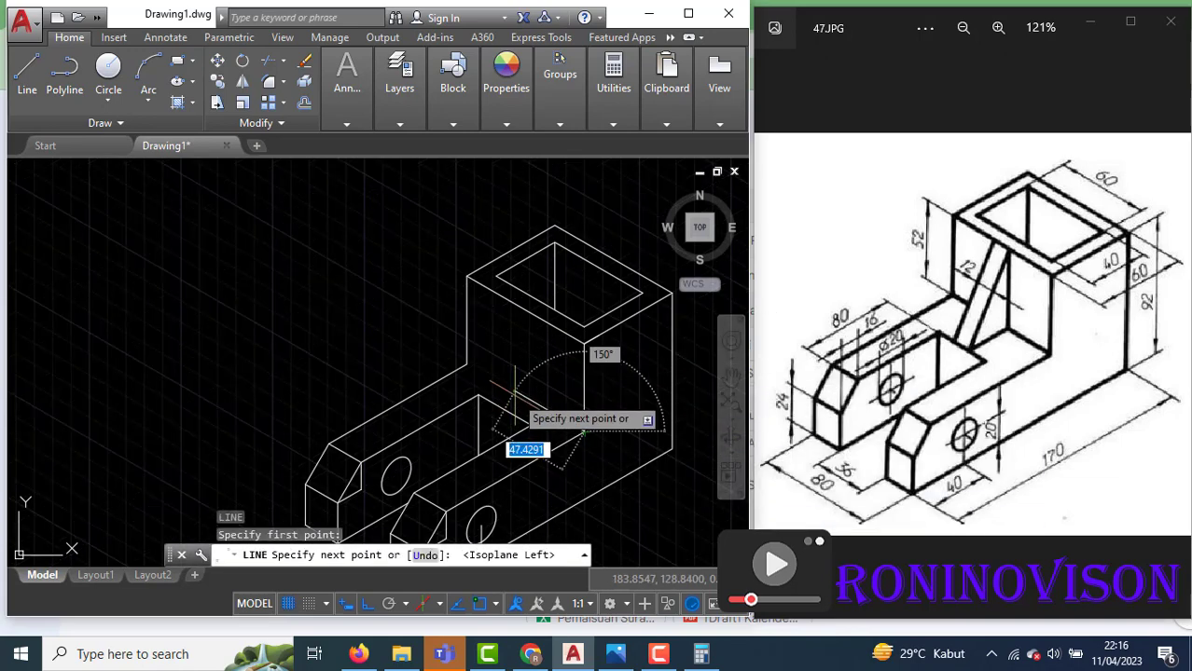
text(34)
key(Return)
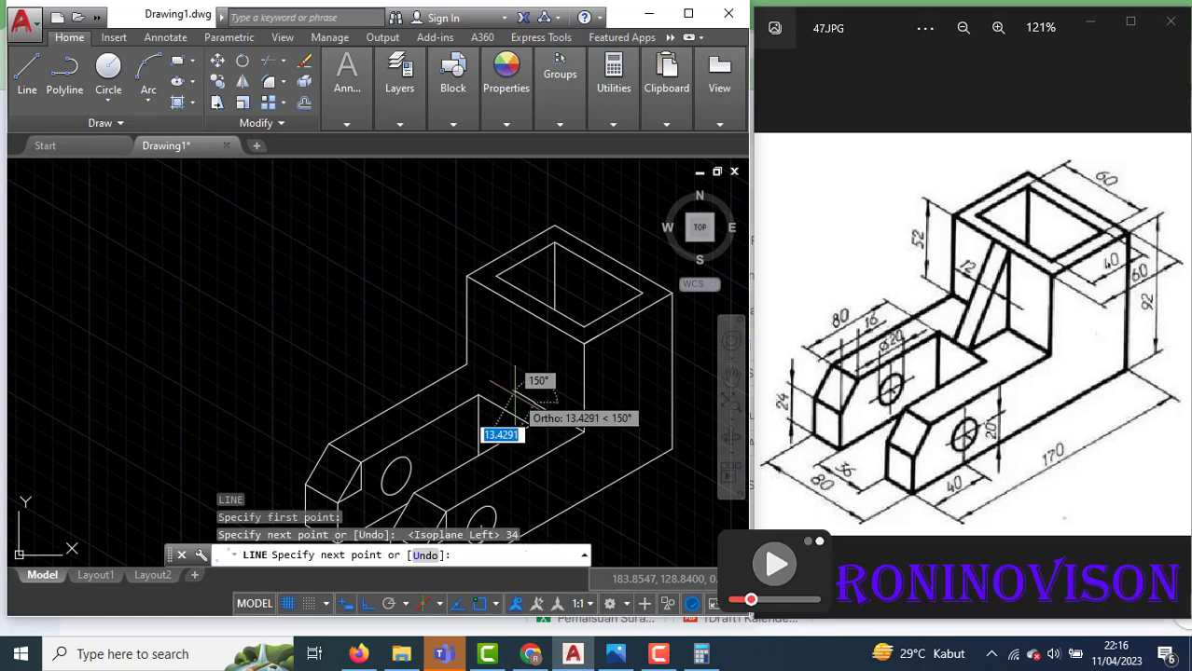
scroll(534, 324, up, 4)
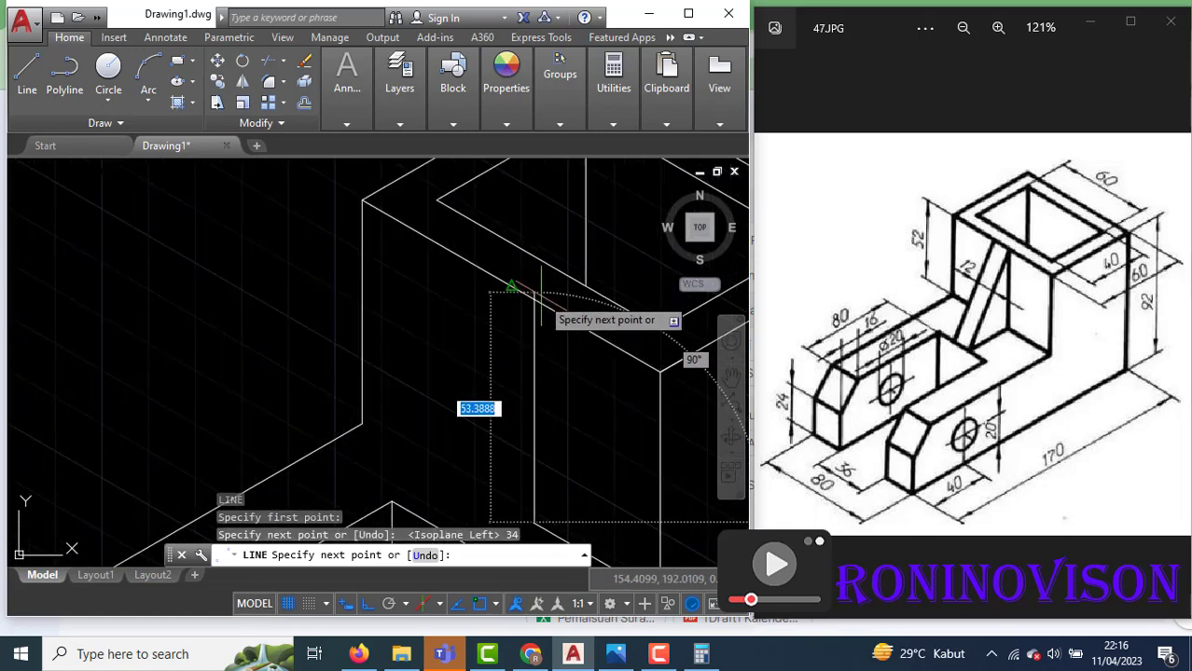
click(545, 280)
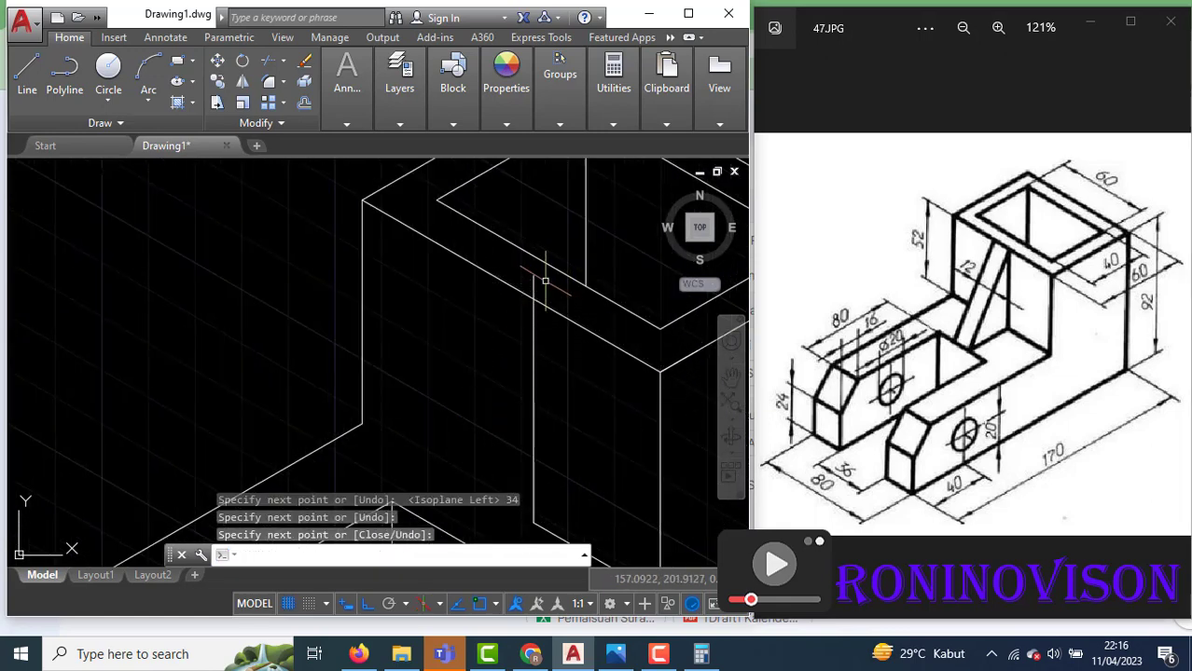
Trim the rib's vertical line where it extends above the tall block's front top edge
text(tr)
key(Return)
key(Return)
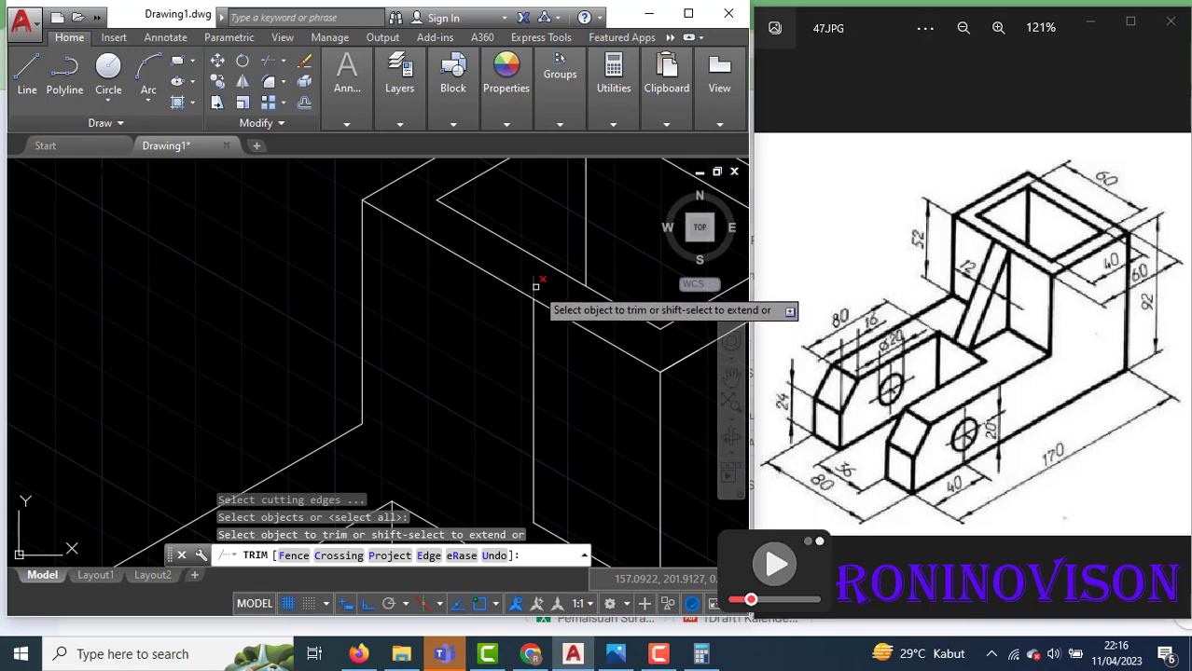
key(Escape)
scroll(536, 287, down, 4)
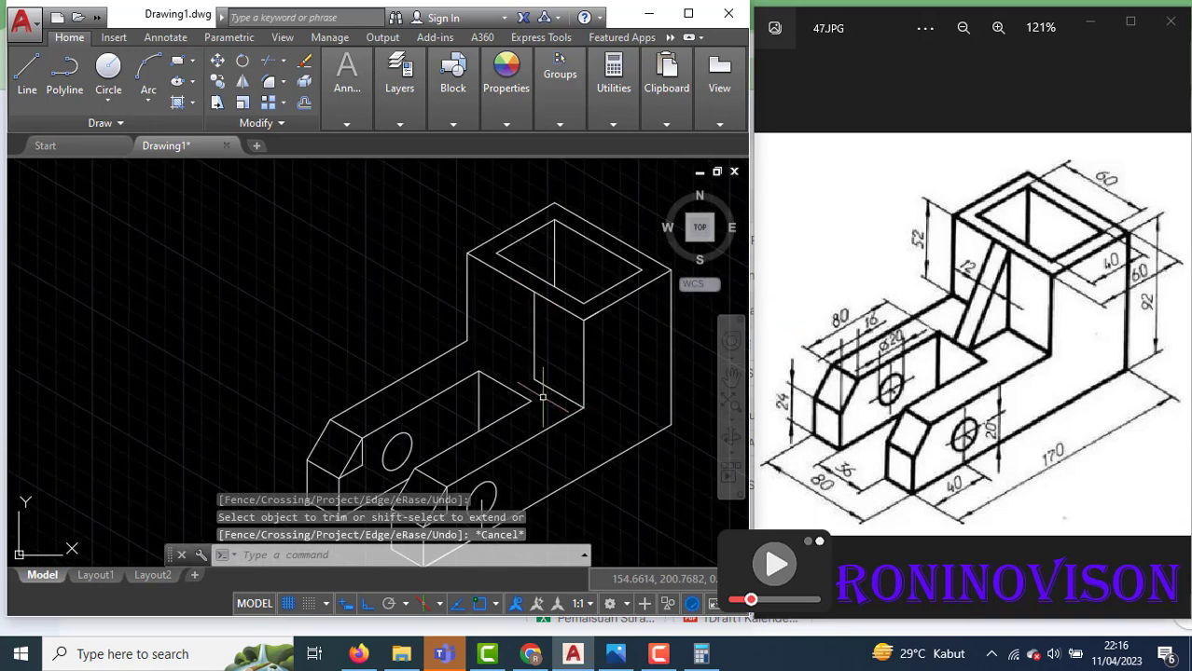
Draw the rib's base edge from the foot of its vertical line at 210° across the slot's rear edge, and trim the overrun inside the slot
scroll(542, 398, up, 2)
text(l)
key(Return)
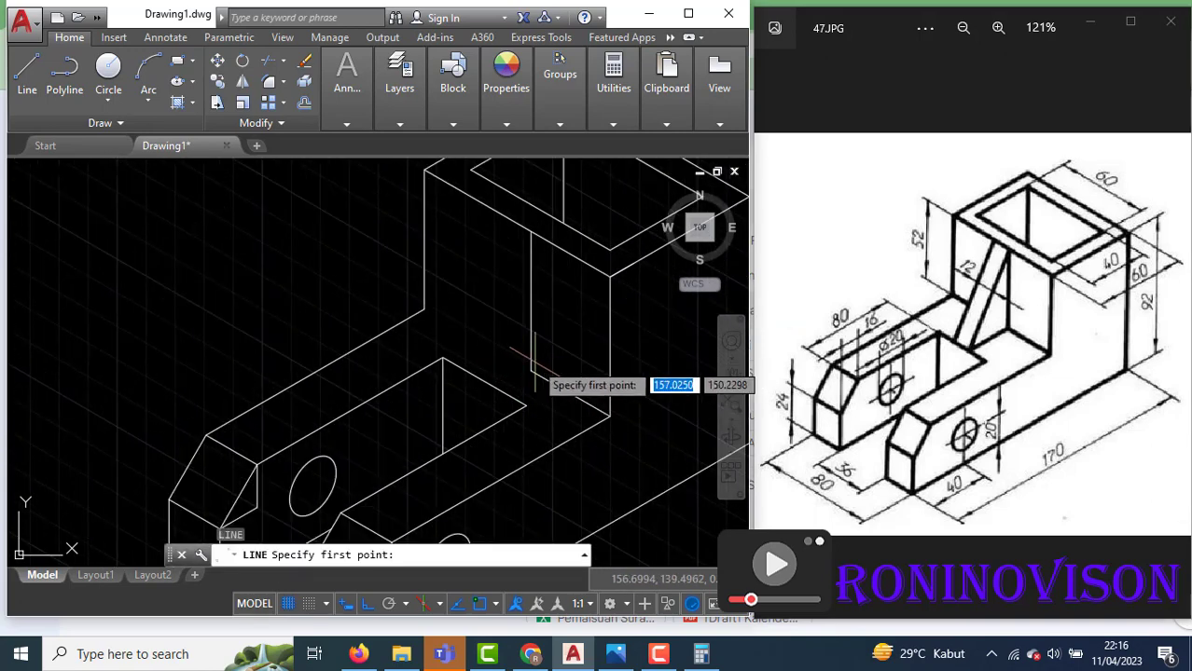
click(531, 371)
scroll(484, 380, up, 4)
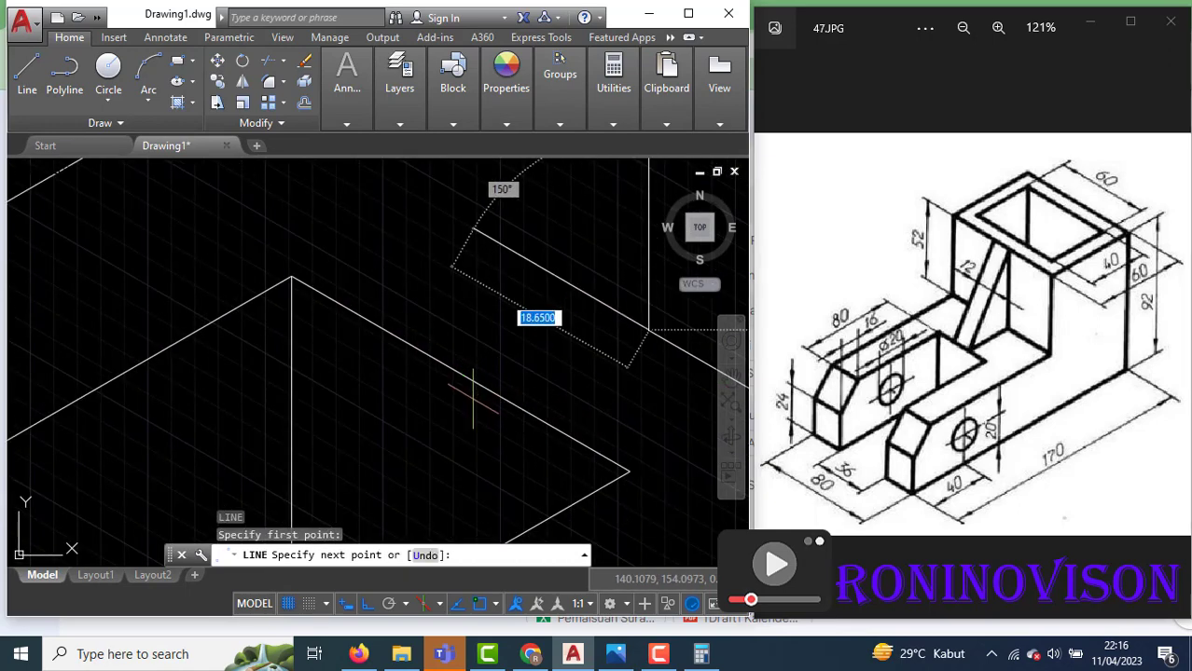
key(F5)
key(Return)
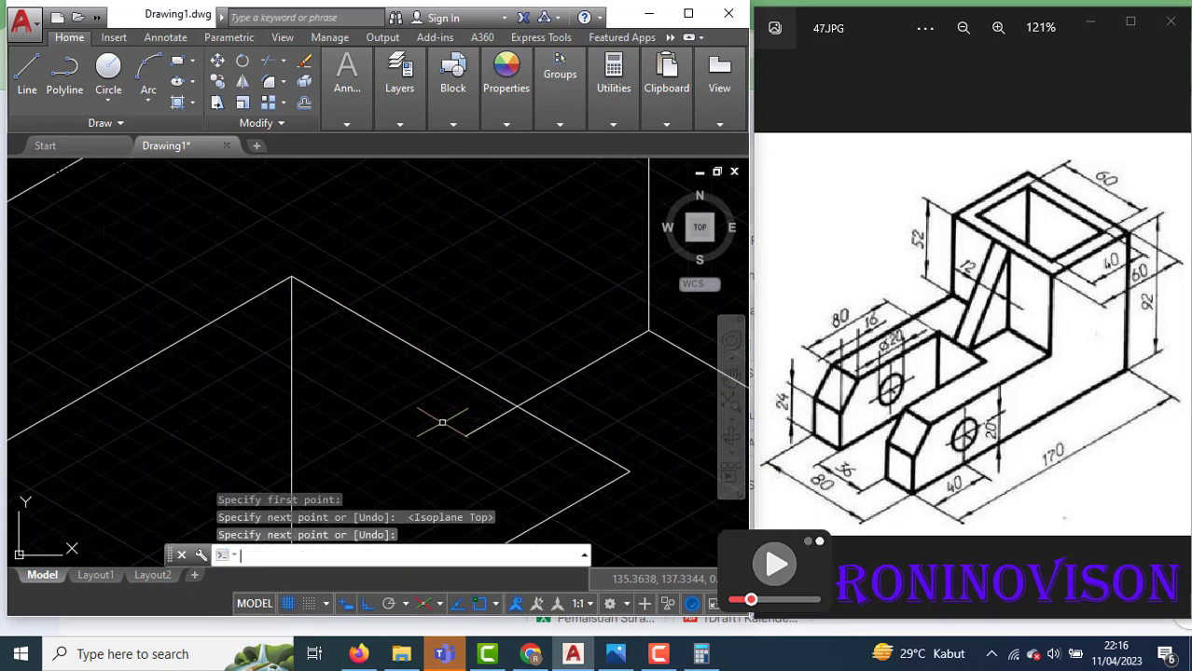
text(tr)
key(Return)
key(Return)
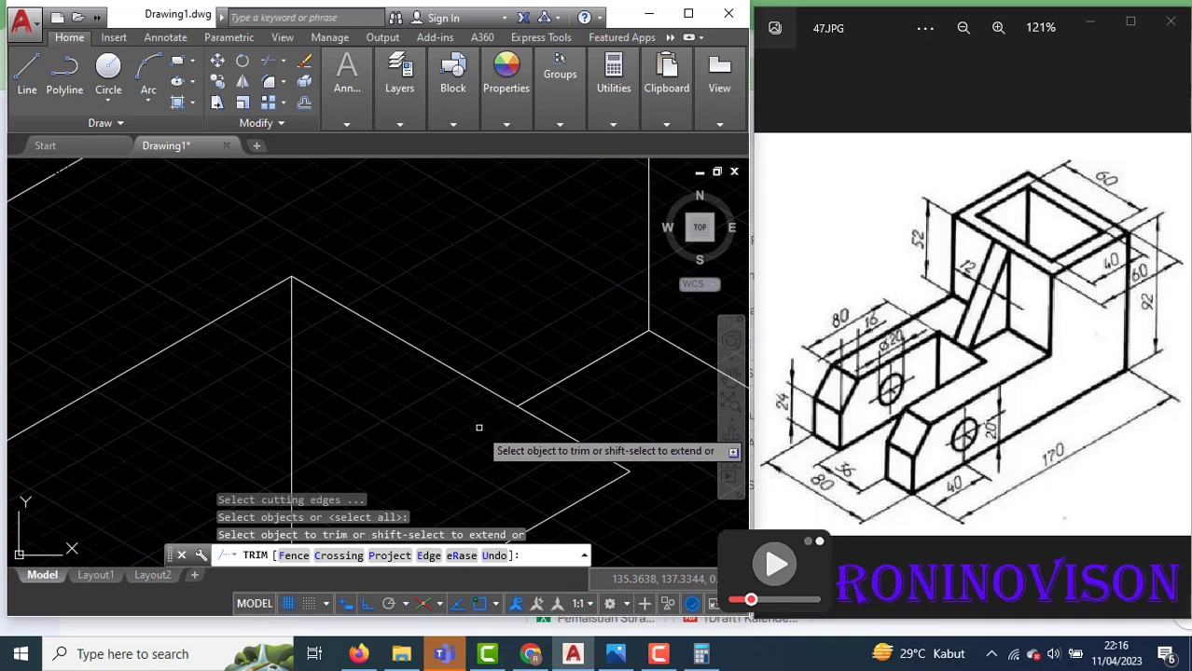
Draw the rib's sloping edge from the top of its vertical line to the base edge's end on the slot's rear edge
key(Escape)
scroll(480, 419, down, 4)
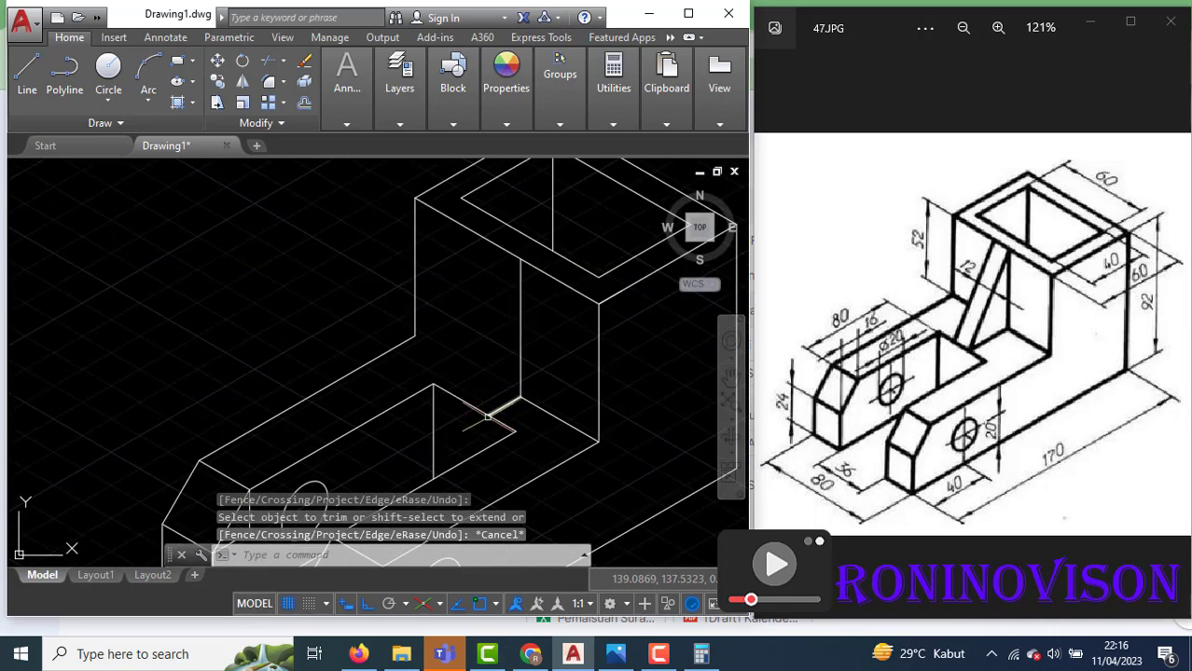
text(l)
key(Return)
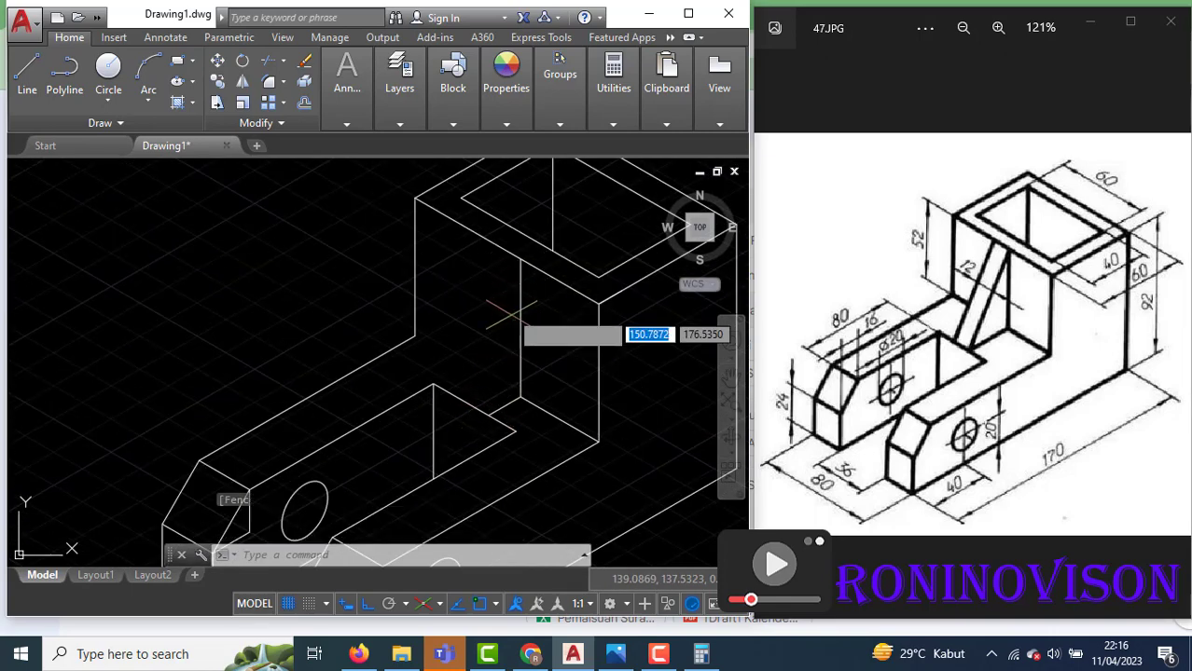
click(521, 259)
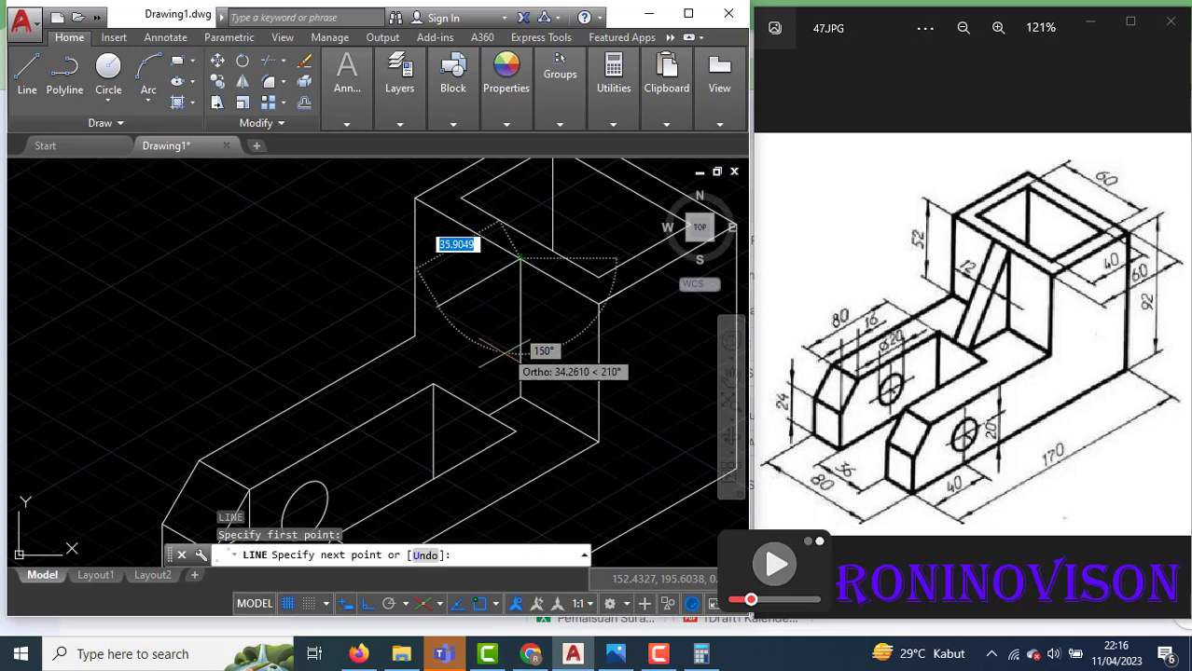
click(489, 416)
key(Return)
Copy the rib's sloping edge 12 units along the slot's rear edge from its lower endpoint to form the rib's thickness
scroll(492, 408, up, 1)
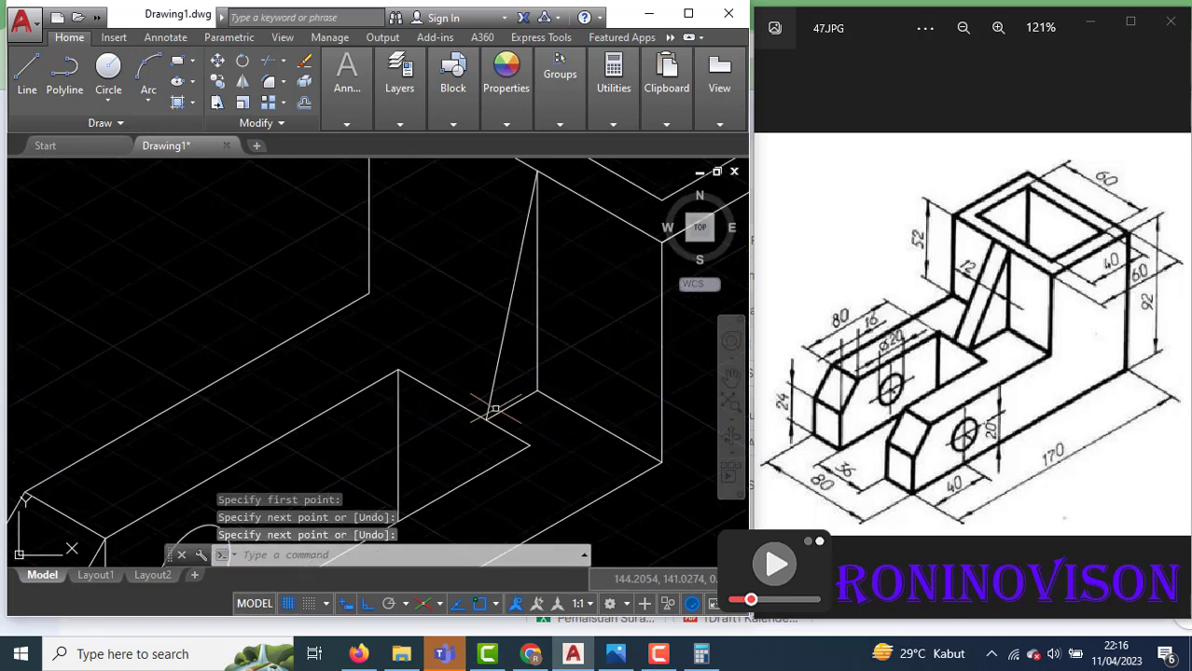
click(528, 411)
click(488, 385)
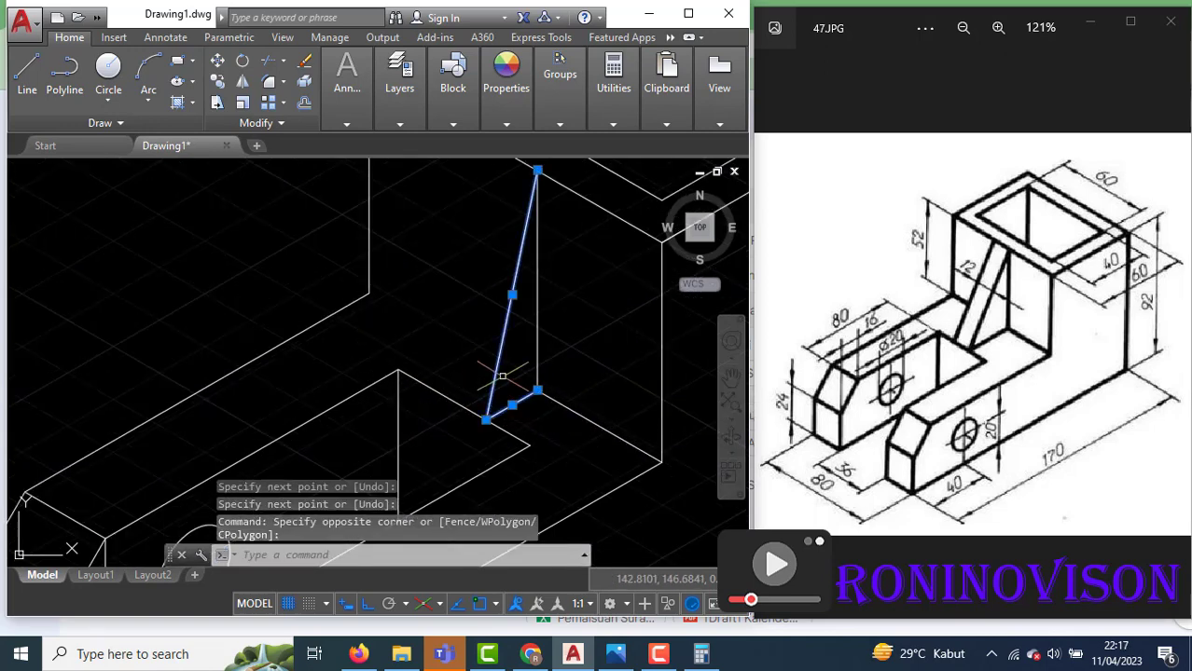
key(Escape)
click(508, 364)
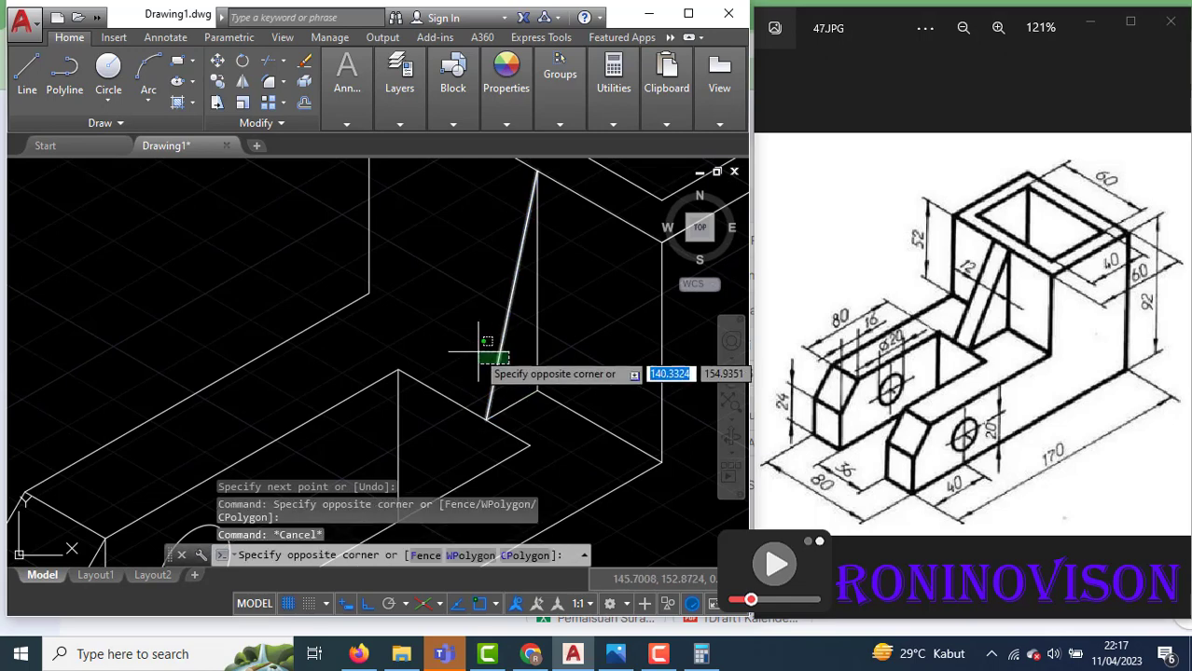
click(477, 351)
key(Return)
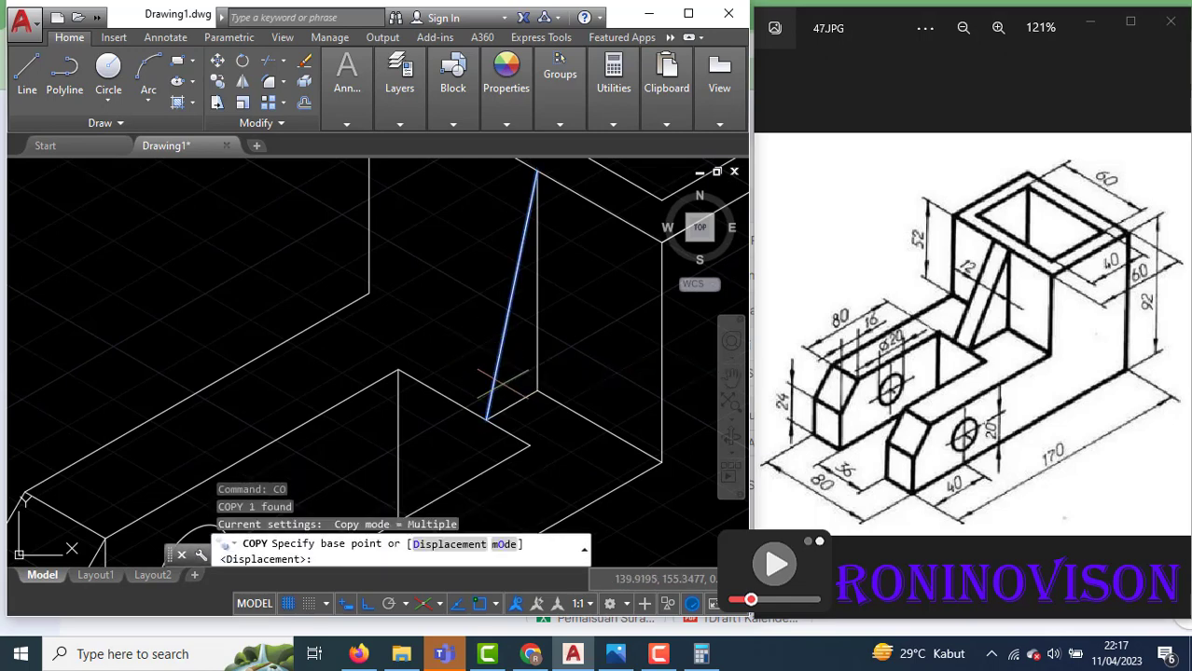
click(485, 417)
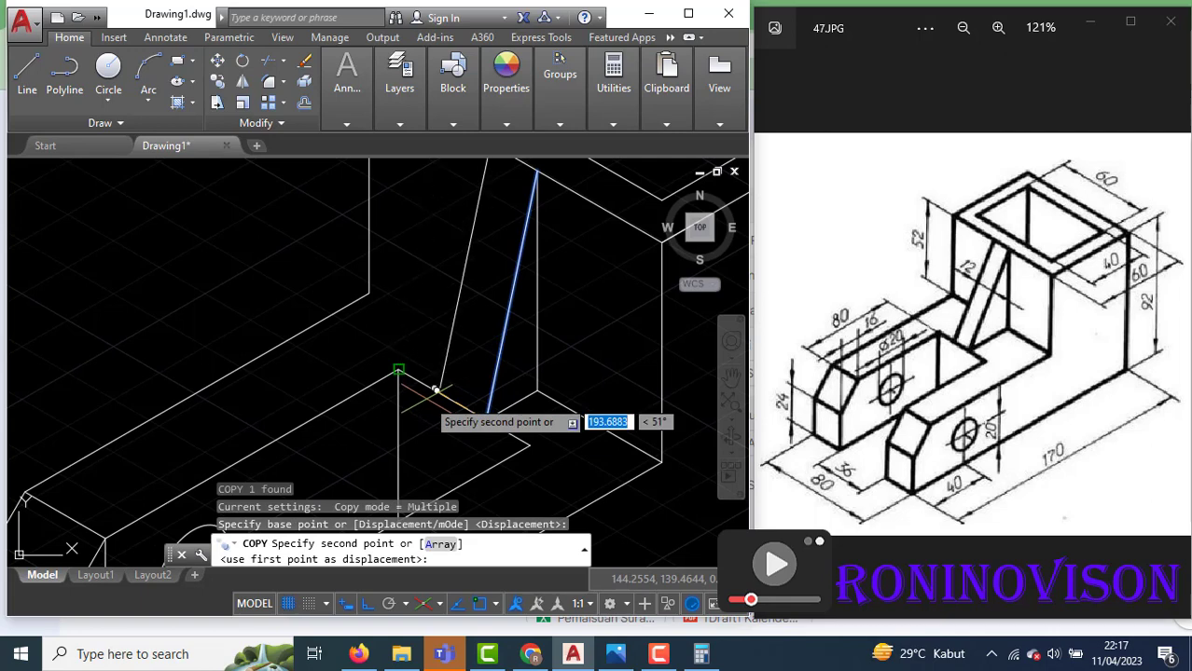
text(12)
key(Return)
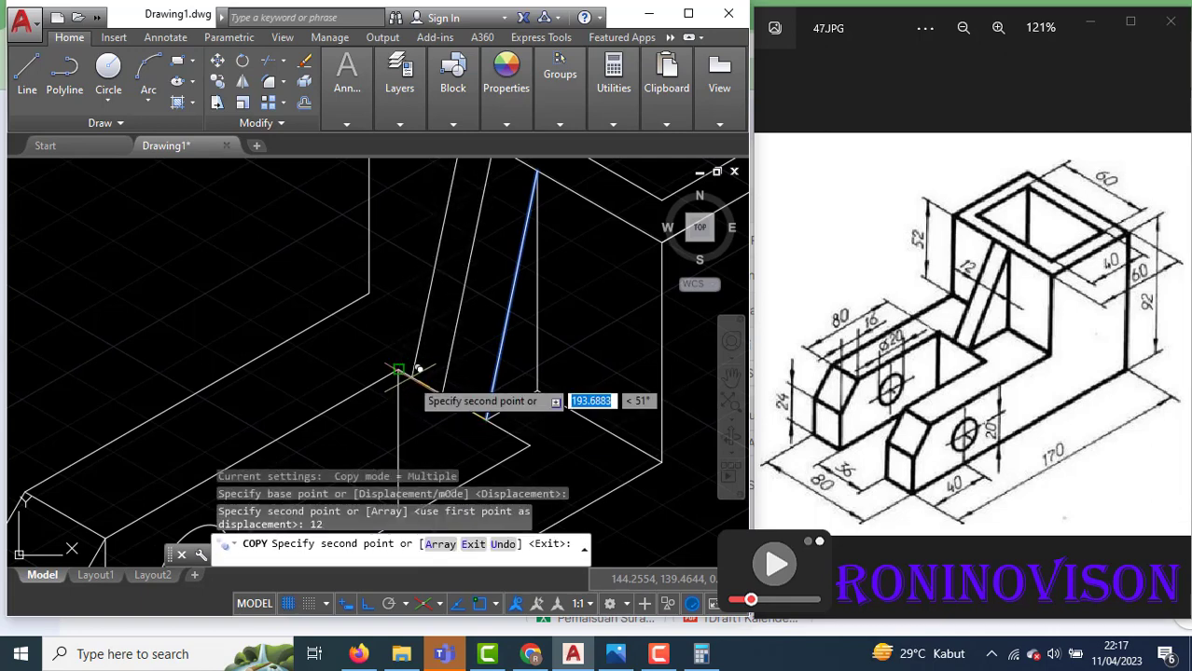
key(Escape)
scroll(520, 385, down, 4)
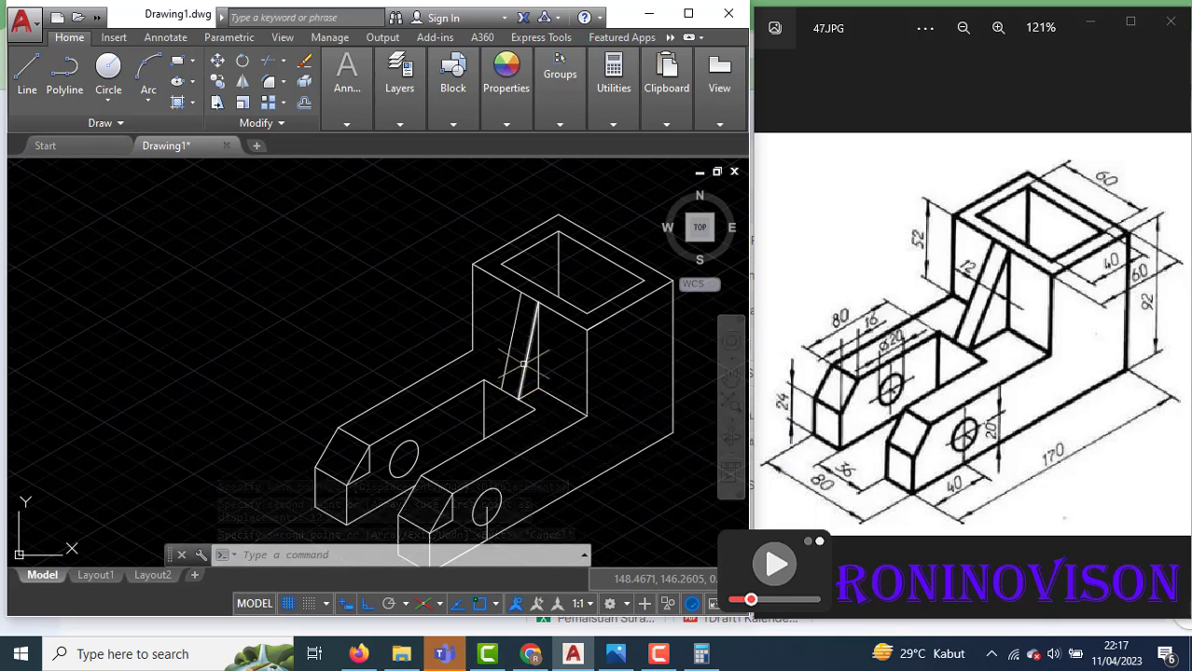
Draw the tall block's base edge from the foot of its outer left vertical edge across the rib's far sloping edge
key(l)
key(Return)
click(473, 352)
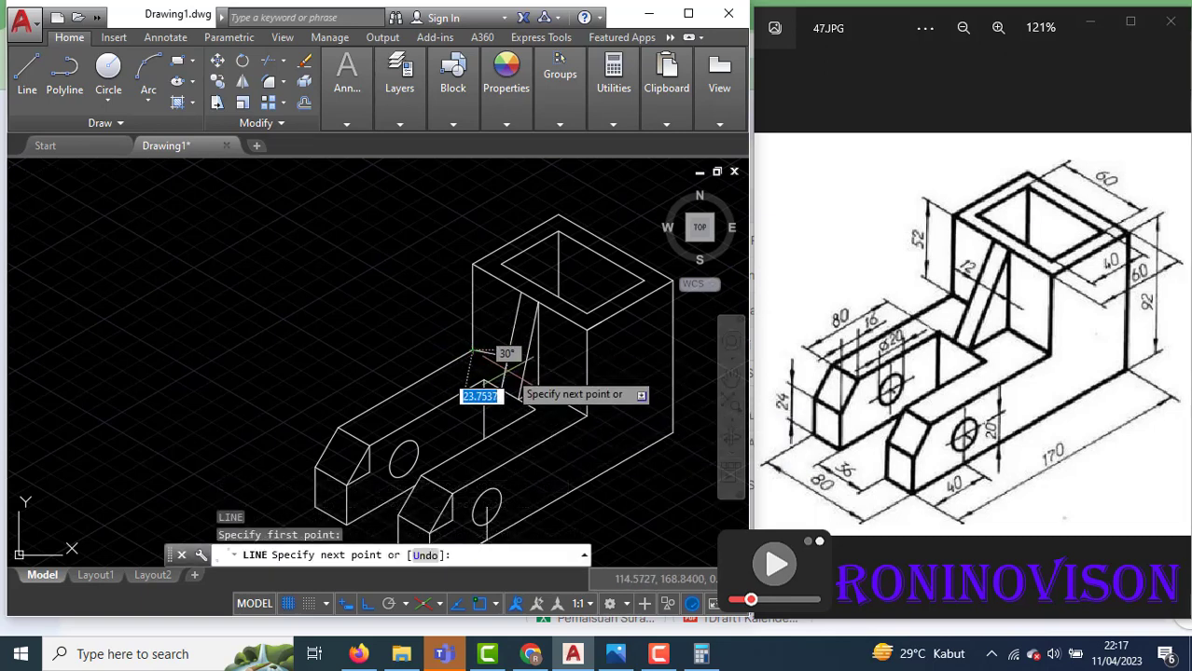
scroll(484, 382, up, 3)
click(517, 376)
key(Return)
Trim the tall block's new base edge where it runs into the rib
text(t)
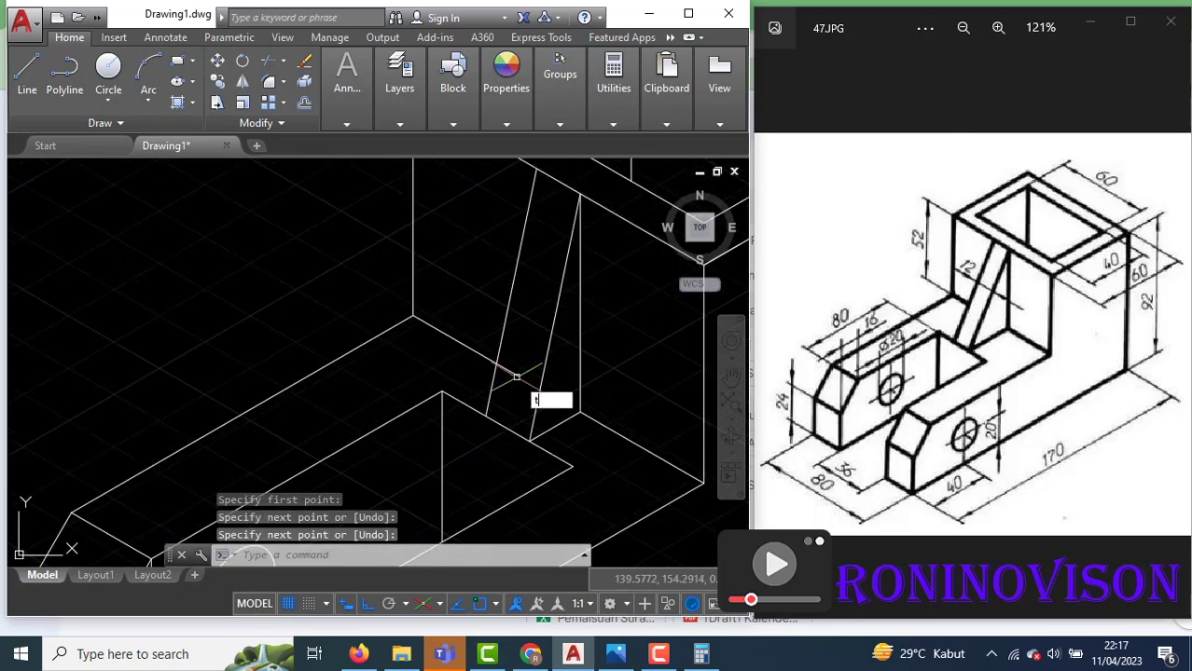
text(r)
key(Return)
key(Return)
key(Escape)
scroll(437, 334, down, 4)
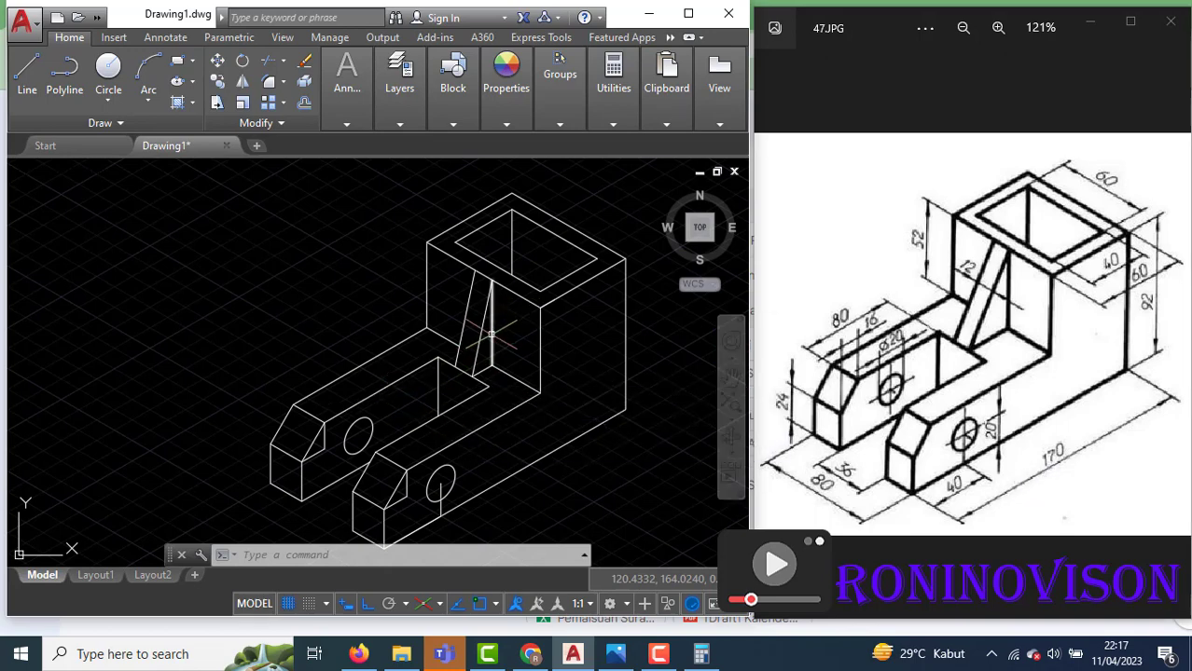
Add an aligned dimension along the front arm's top edge, from the tall block's foot to the arm's chamfer corner
middle_drag(510, 338, 463, 327)
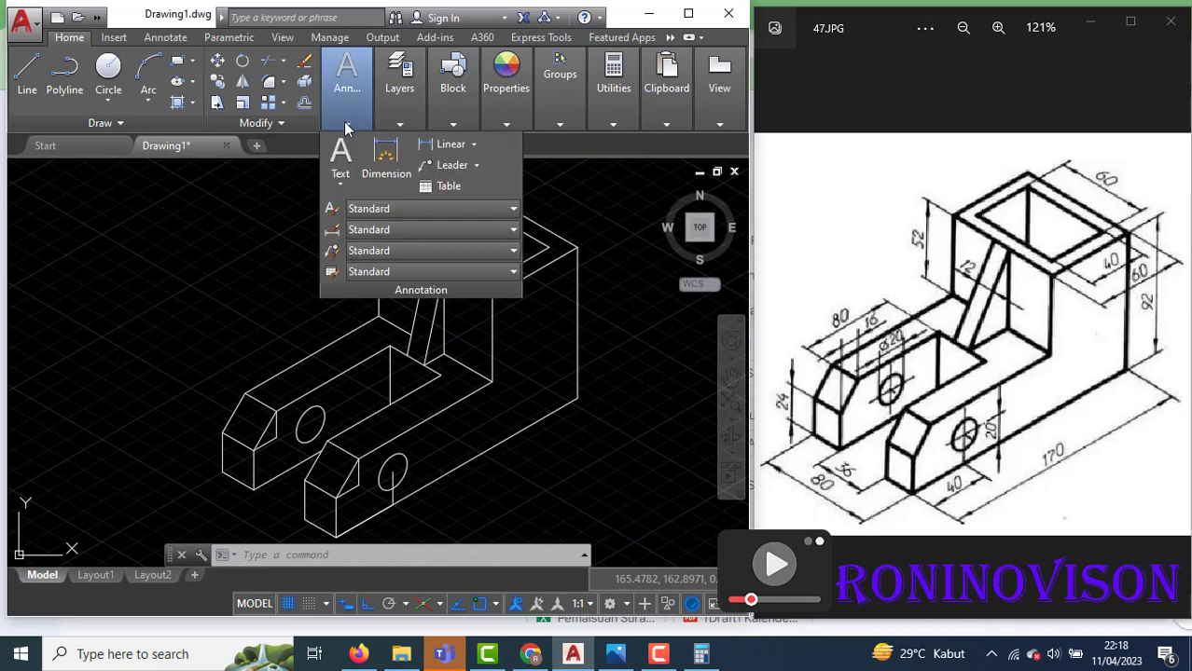
mouse_move(400, 112)
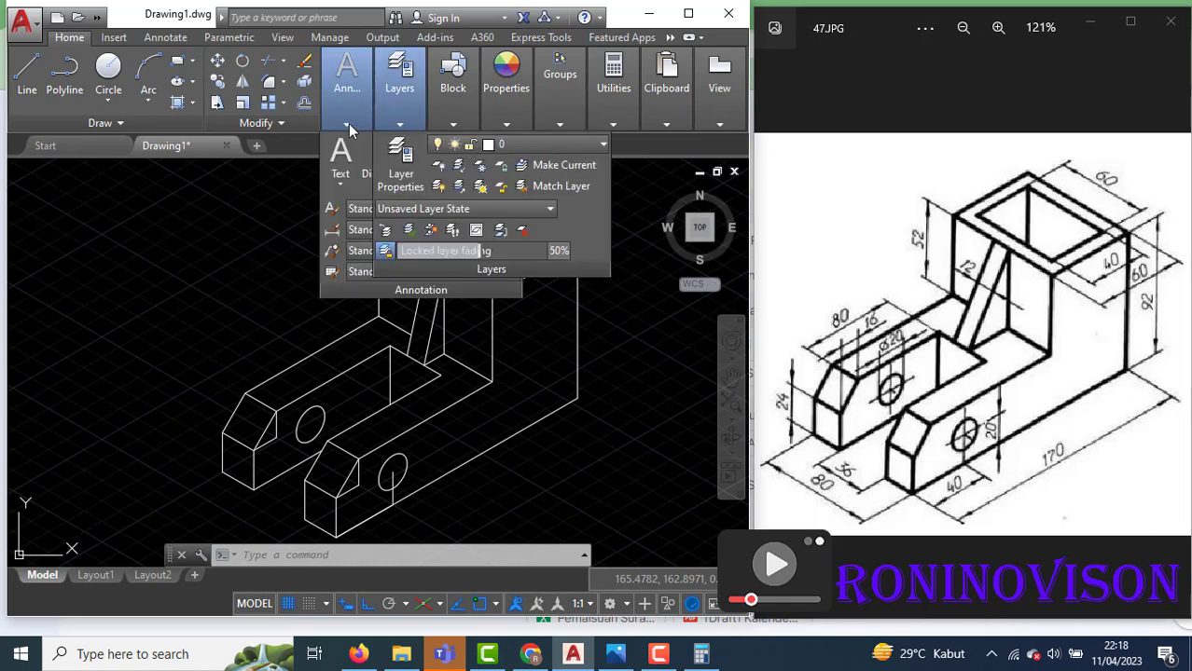
click(475, 146)
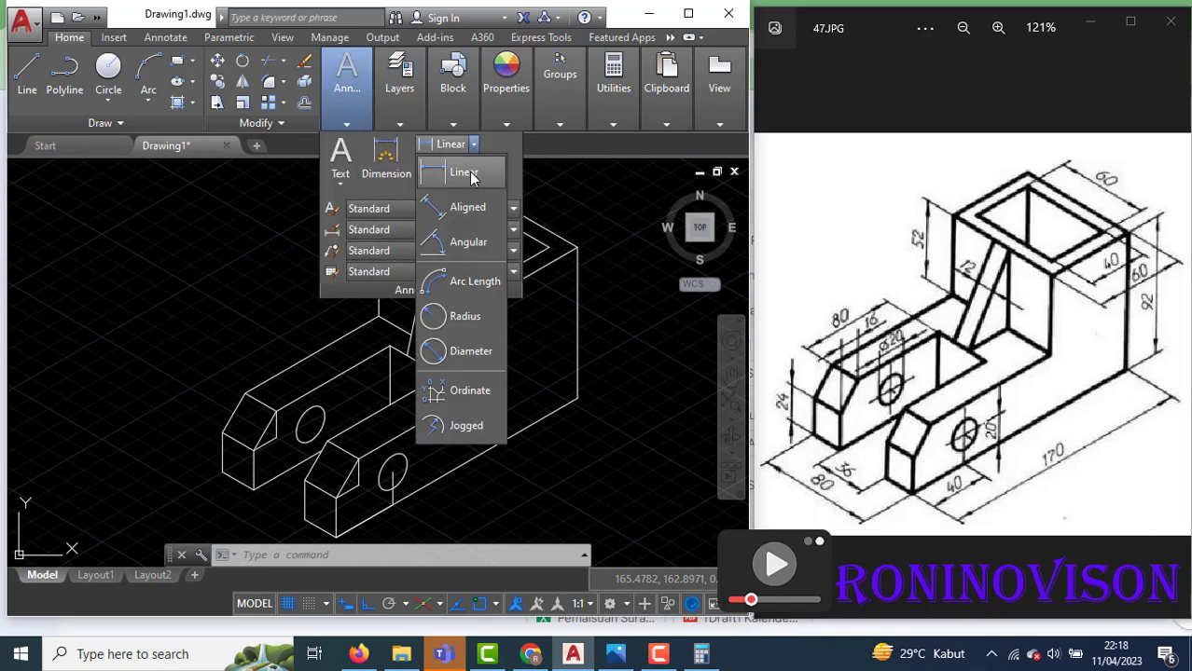
click(466, 205)
click(492, 383)
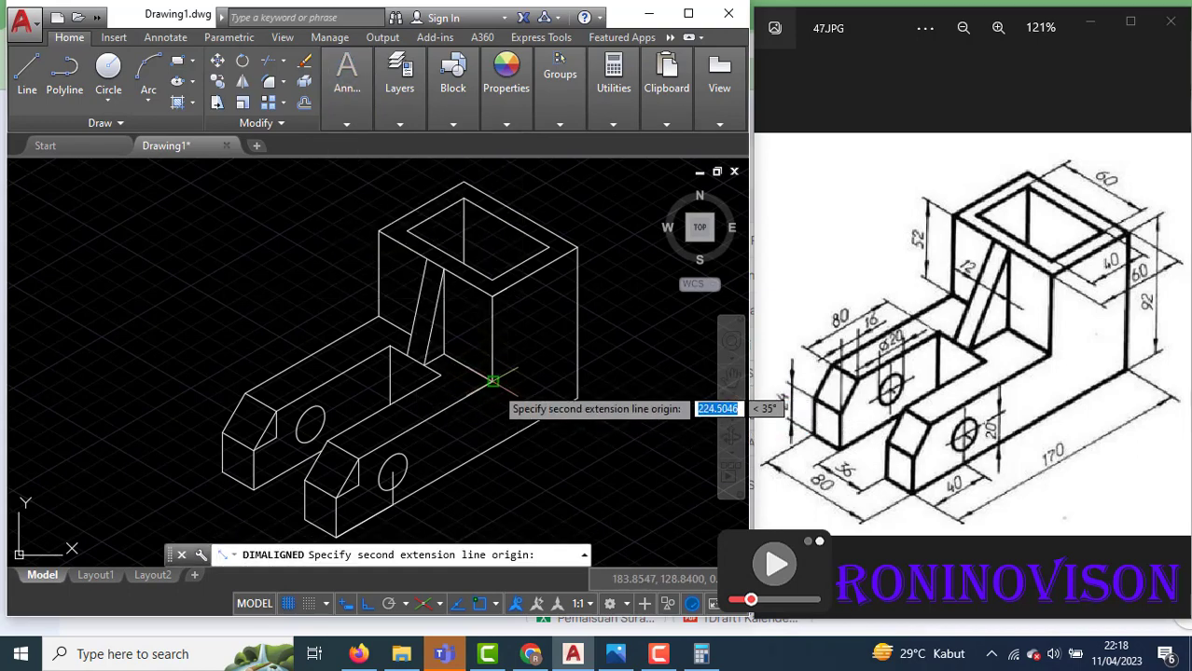
click(352, 457)
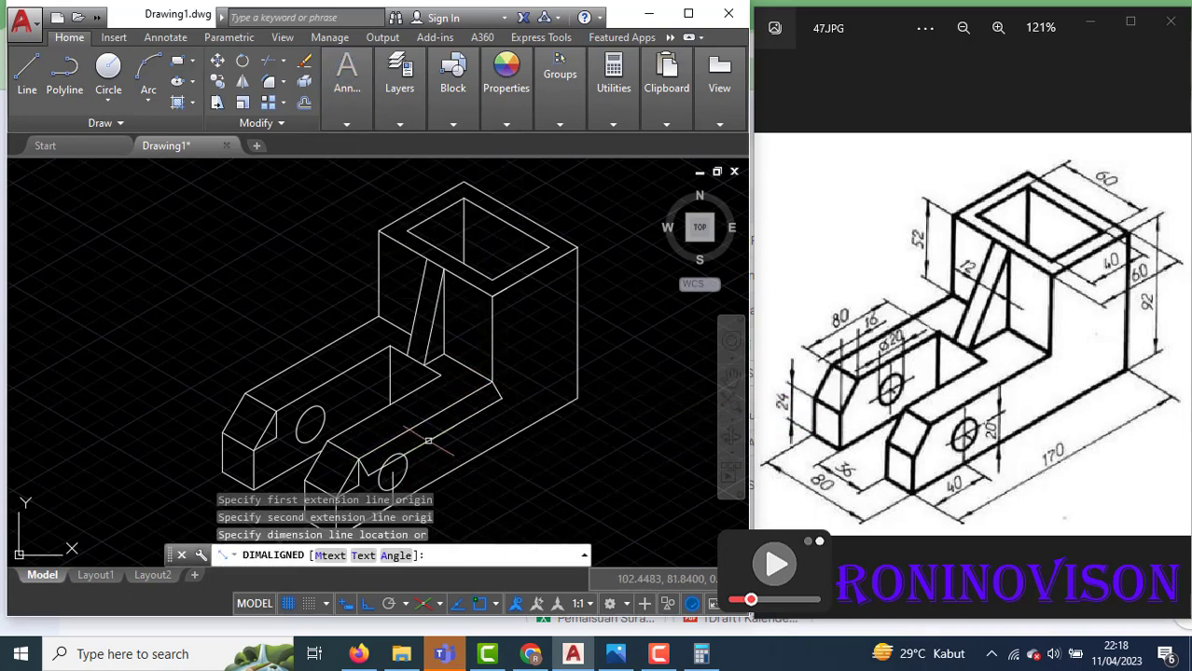
click(393, 474)
scroll(431, 438, up, 6)
scroll(471, 421, up, 2)
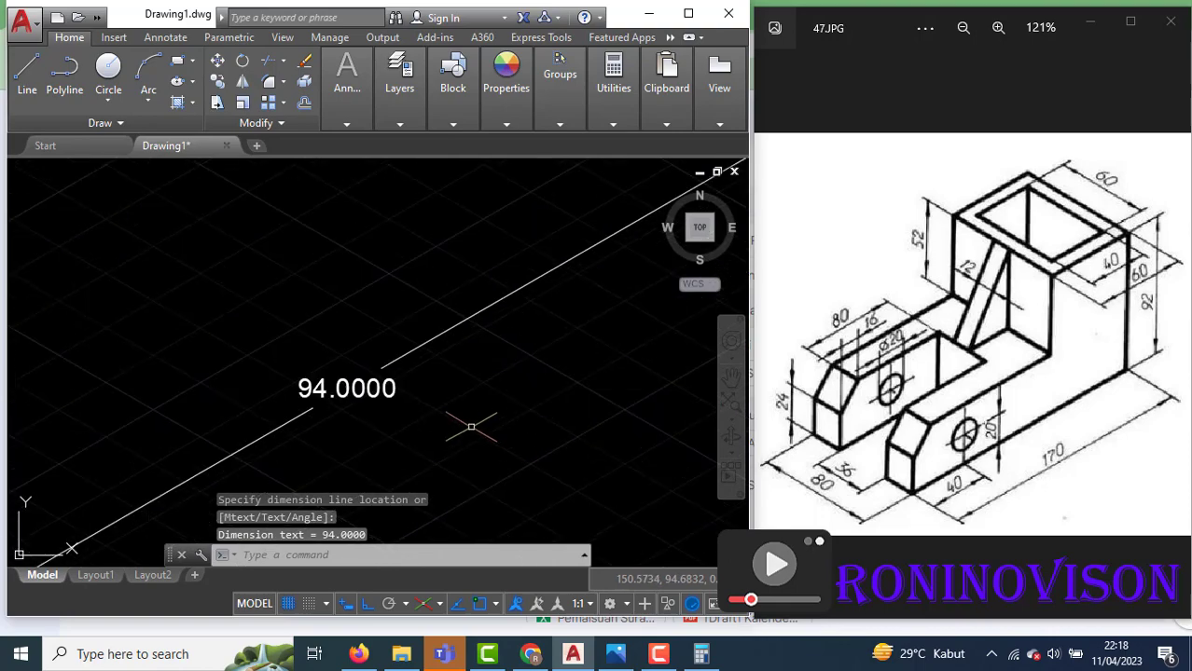
scroll(447, 377, down, 8)
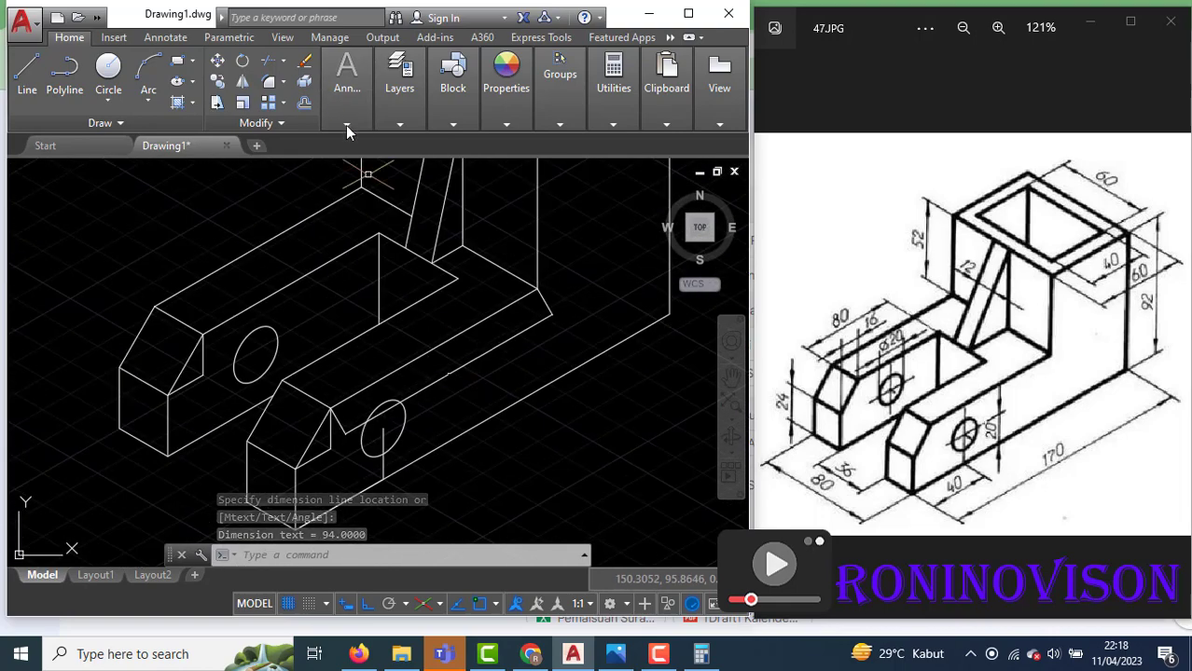
Modify the Standard dimension style's text: height 3, ISO standard alignment, and vertical placement above the dimension line
mouse_move(347, 89)
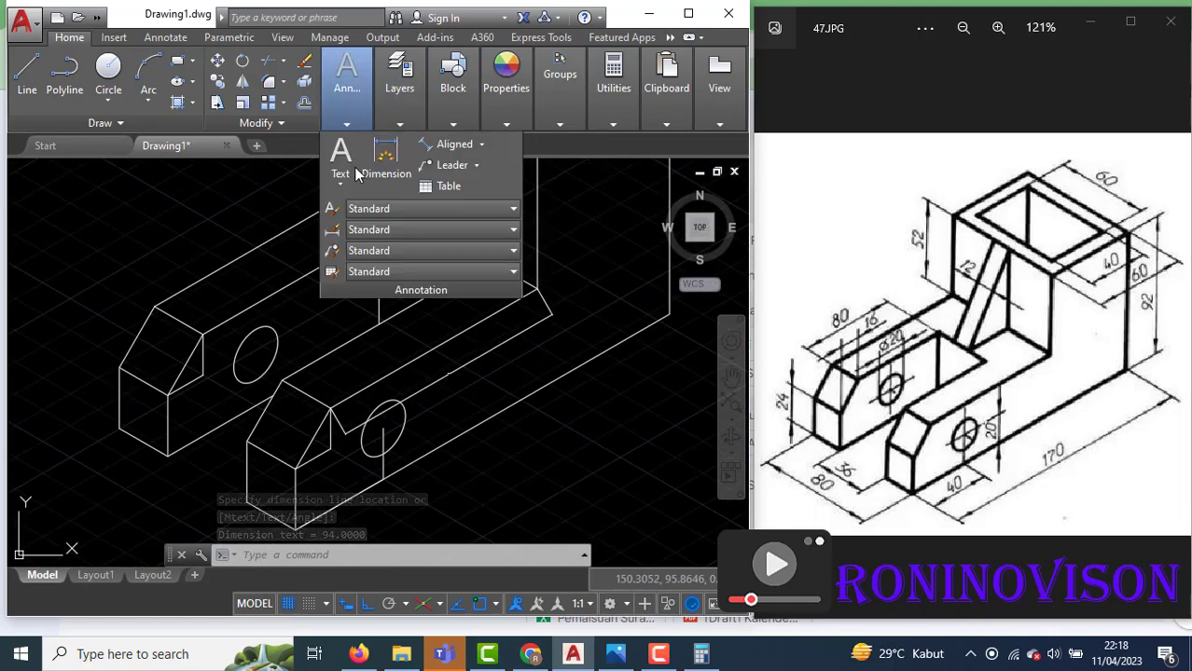
click(429, 230)
click(431, 336)
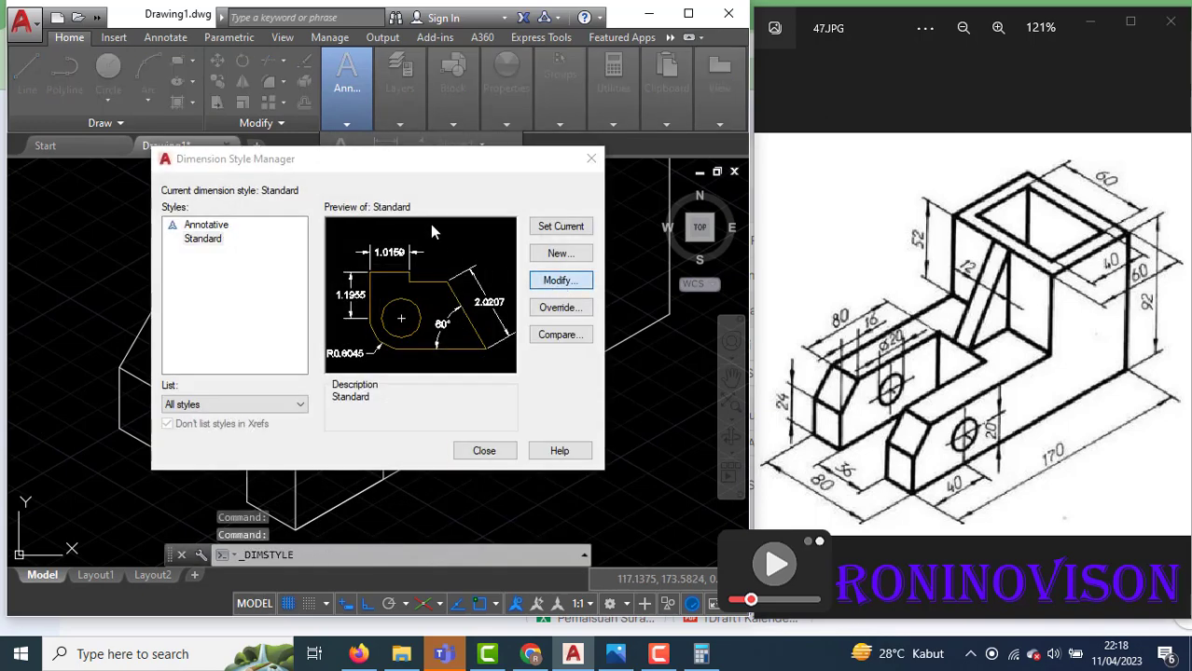
click(500, 135)
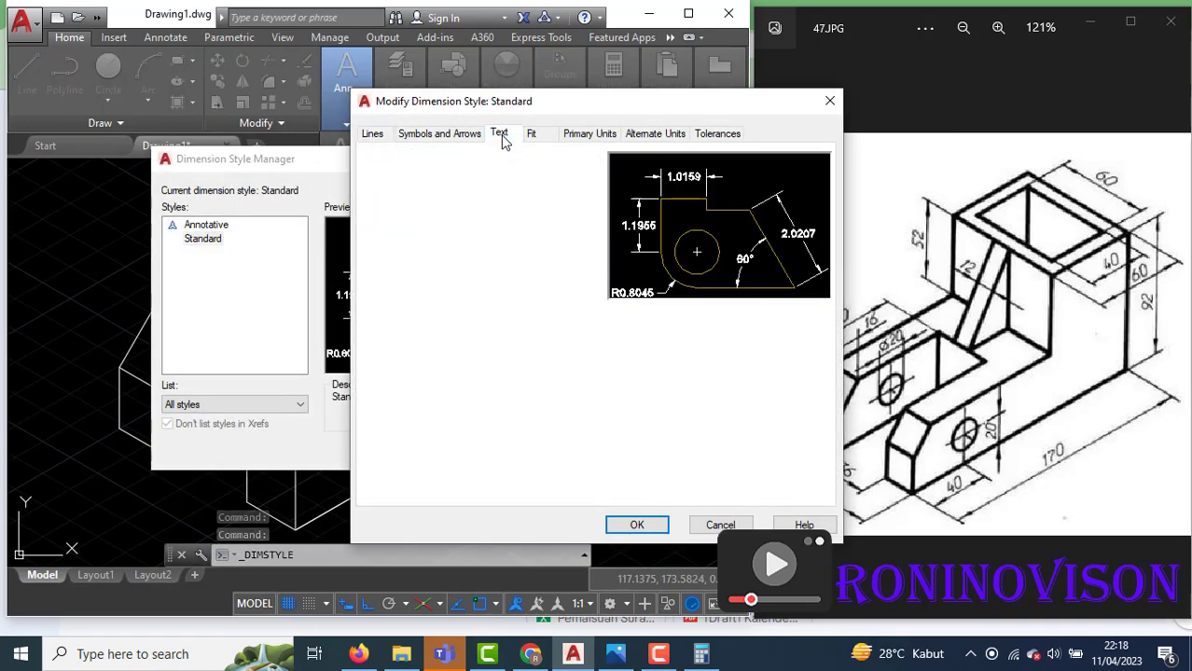
drag(565, 259, 551, 260)
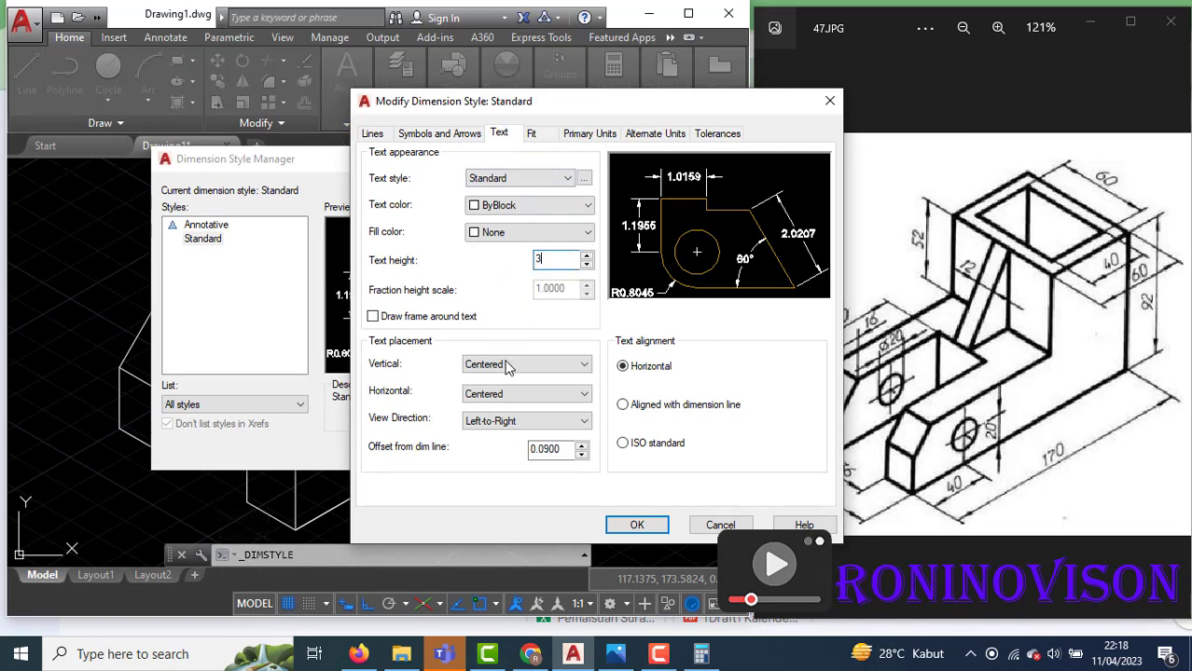
click(638, 443)
click(546, 366)
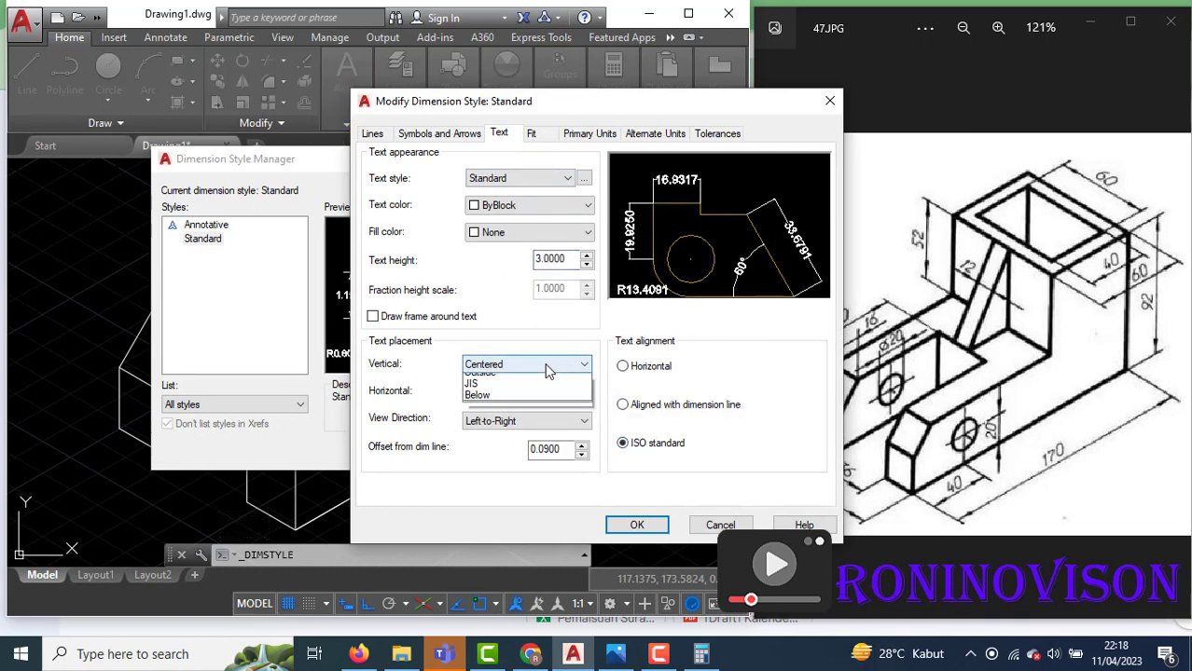
click(545, 385)
Set the dimension style's linear primary units to Decimal format with precision 0
click(588, 135)
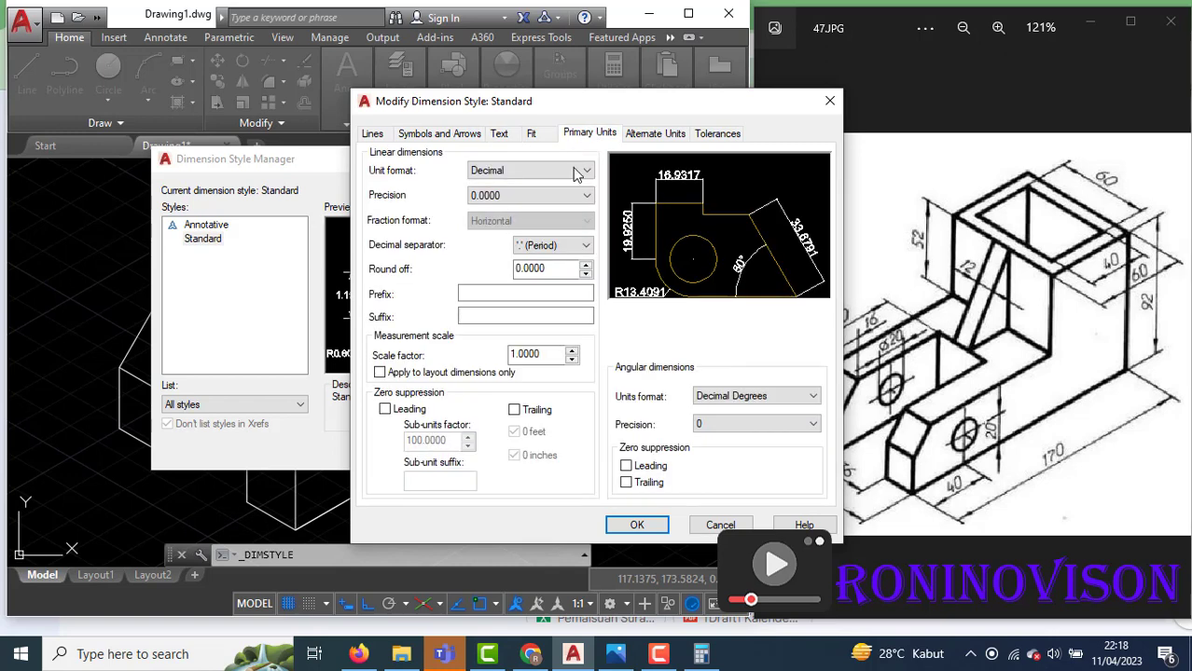
click(580, 170)
click(522, 198)
click(550, 195)
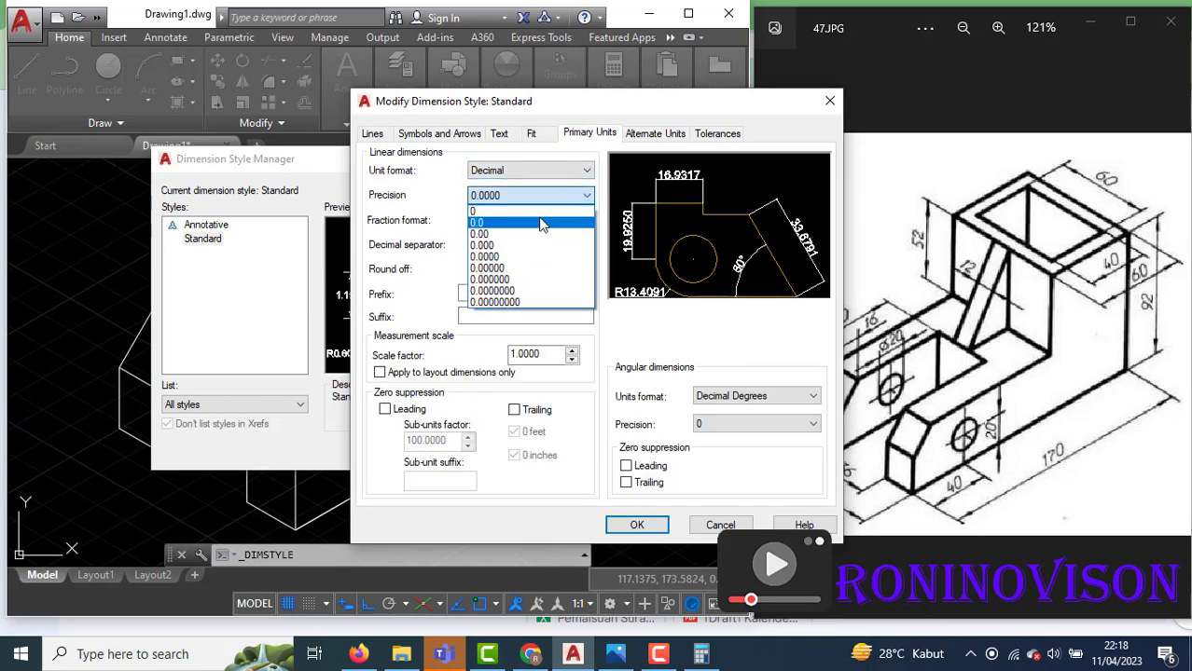
click(532, 221)
click(531, 195)
click(526, 211)
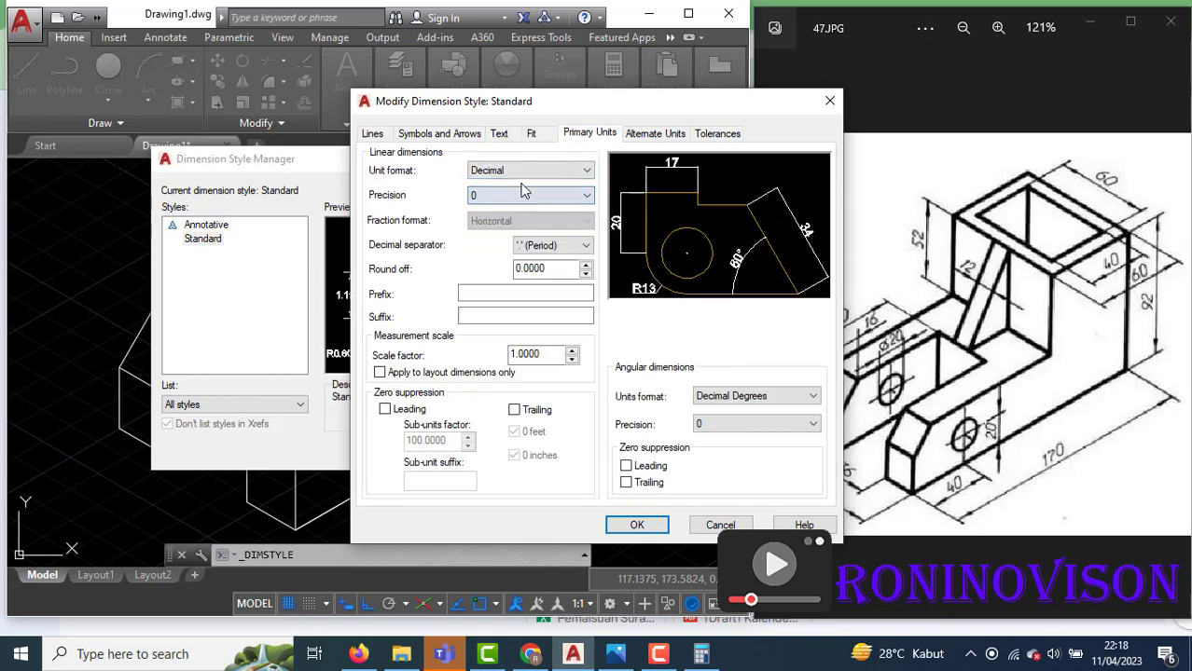
Set the dimension style's arrow size, center mark size and break size to 1, and apply the modified style
click(457, 137)
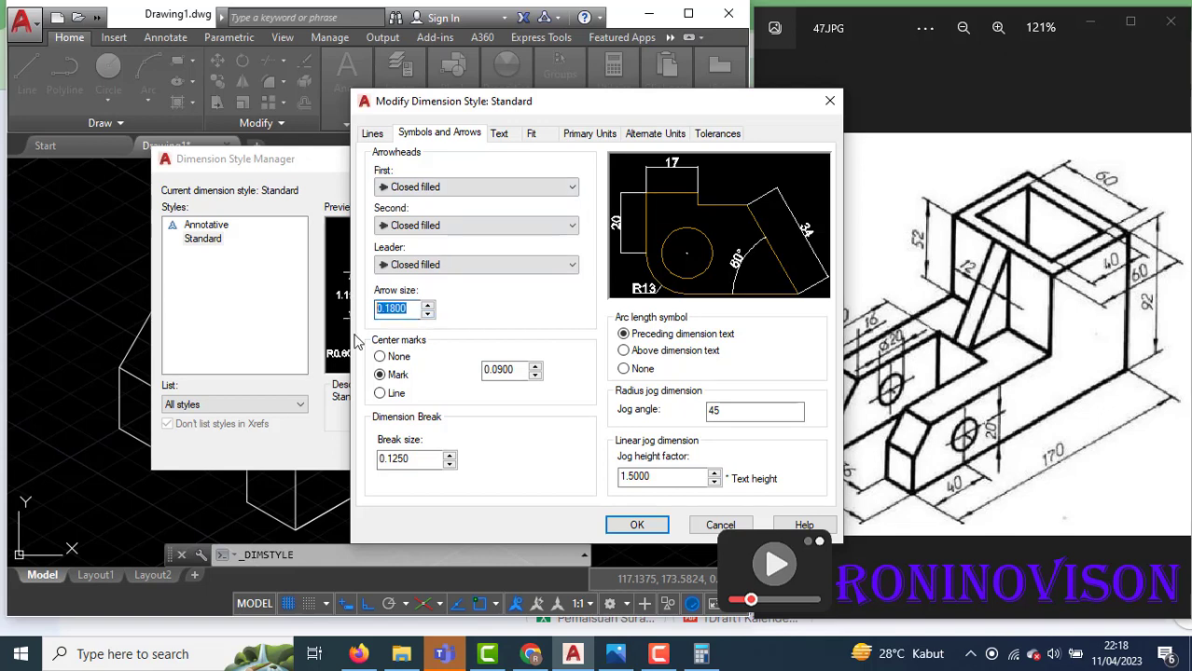
double_click(508, 370)
text(1)
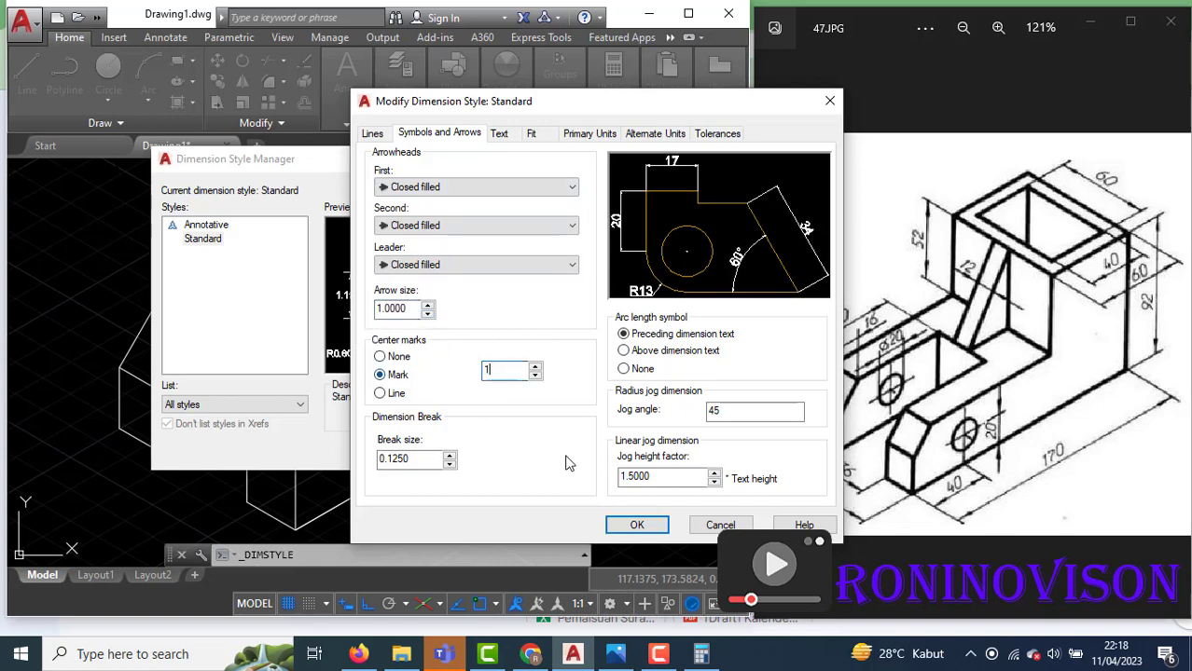
drag(410, 458, 353, 469)
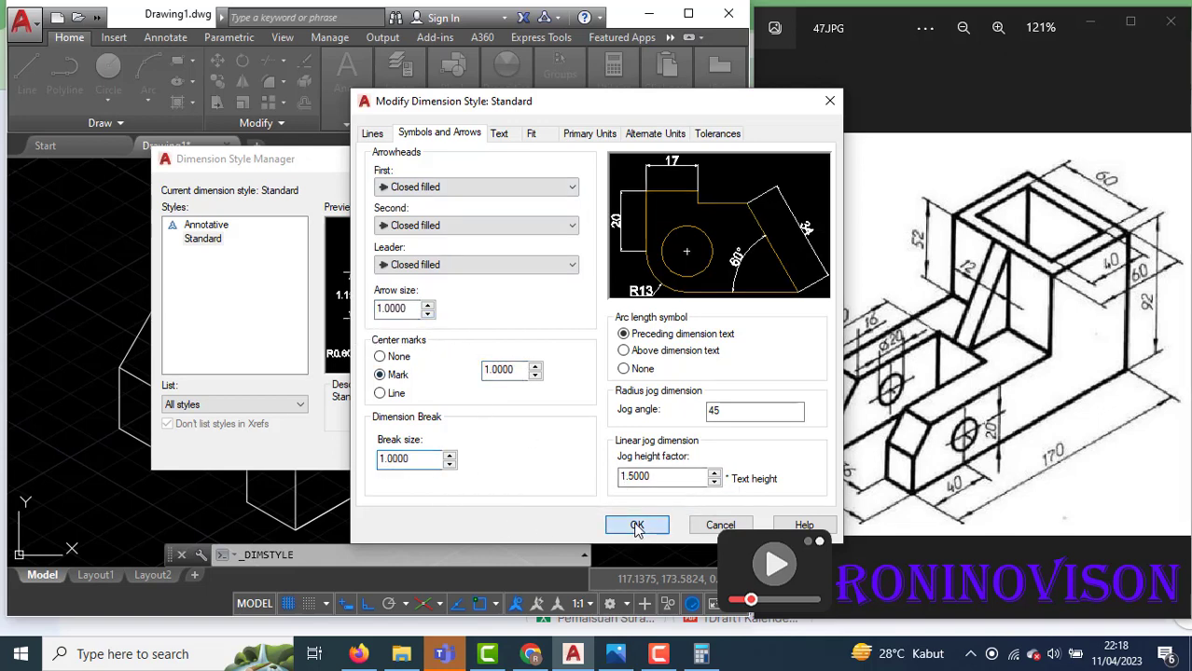
click(636, 526)
click(483, 451)
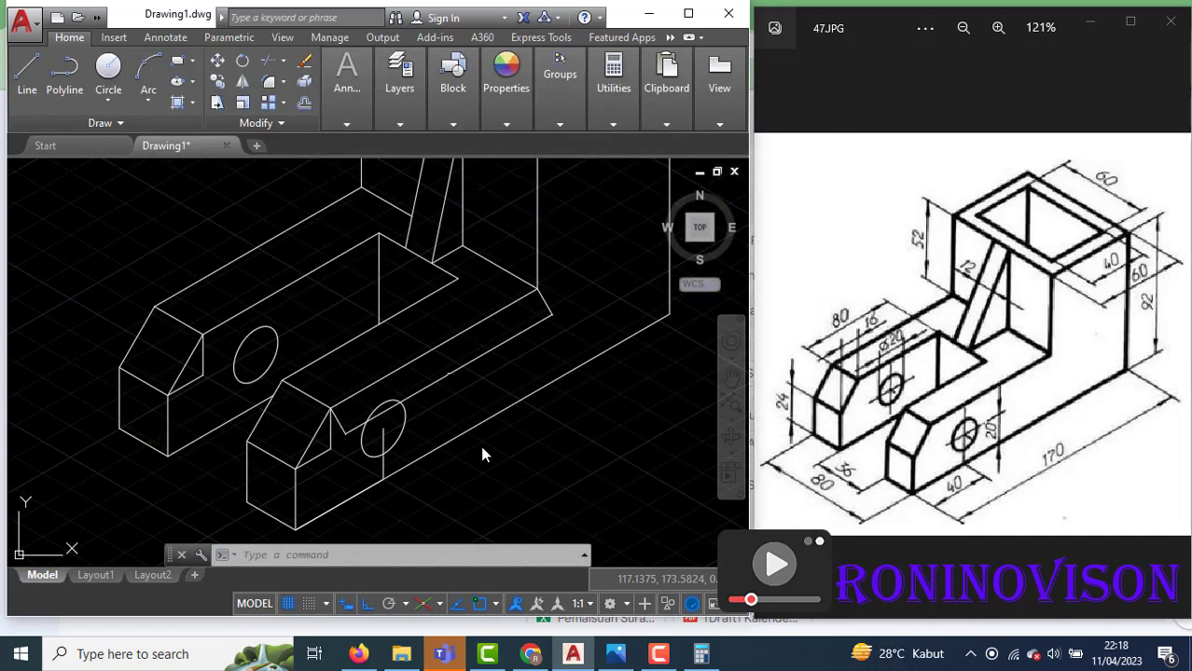
scroll(456, 351, up, 3)
scroll(493, 372, down, 2)
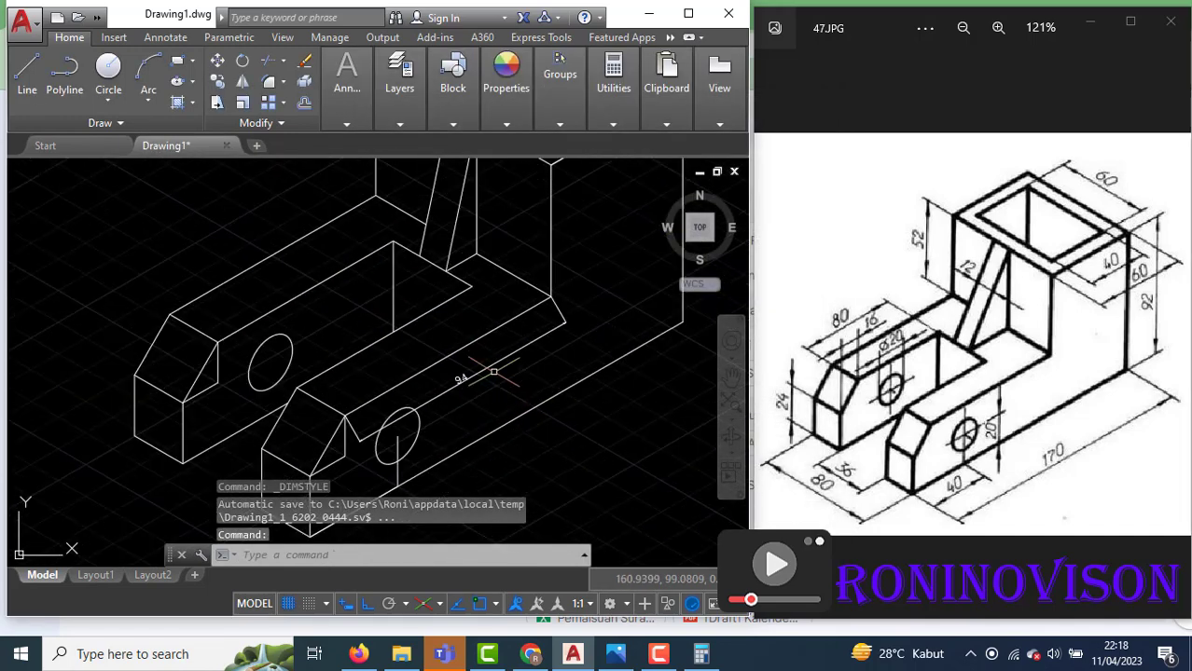
Switch to Calculator and compute 170 − 60 and 110 − 16, checking the values against the reference image
click(700, 654)
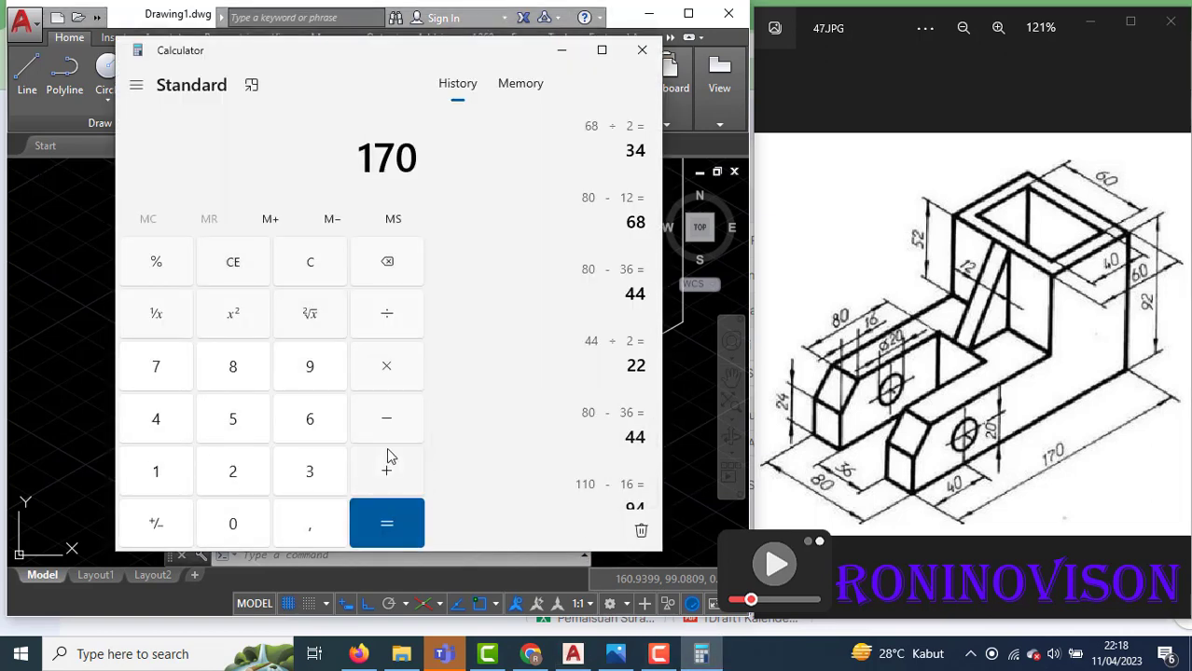
click(244, 525)
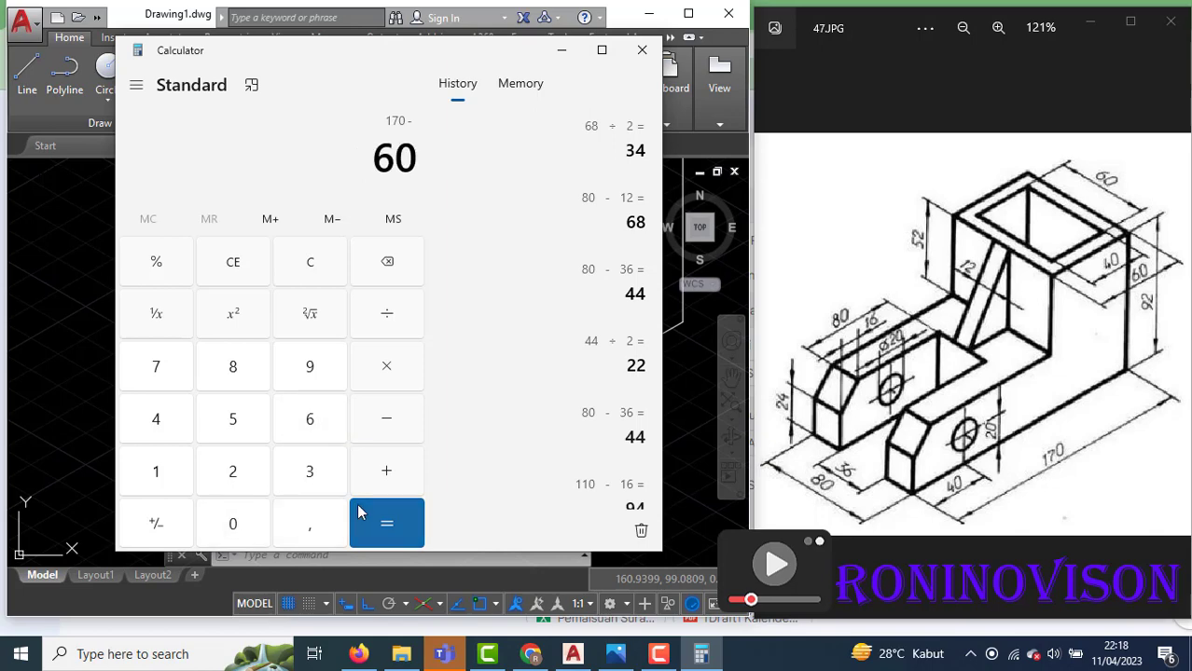
click(386, 525)
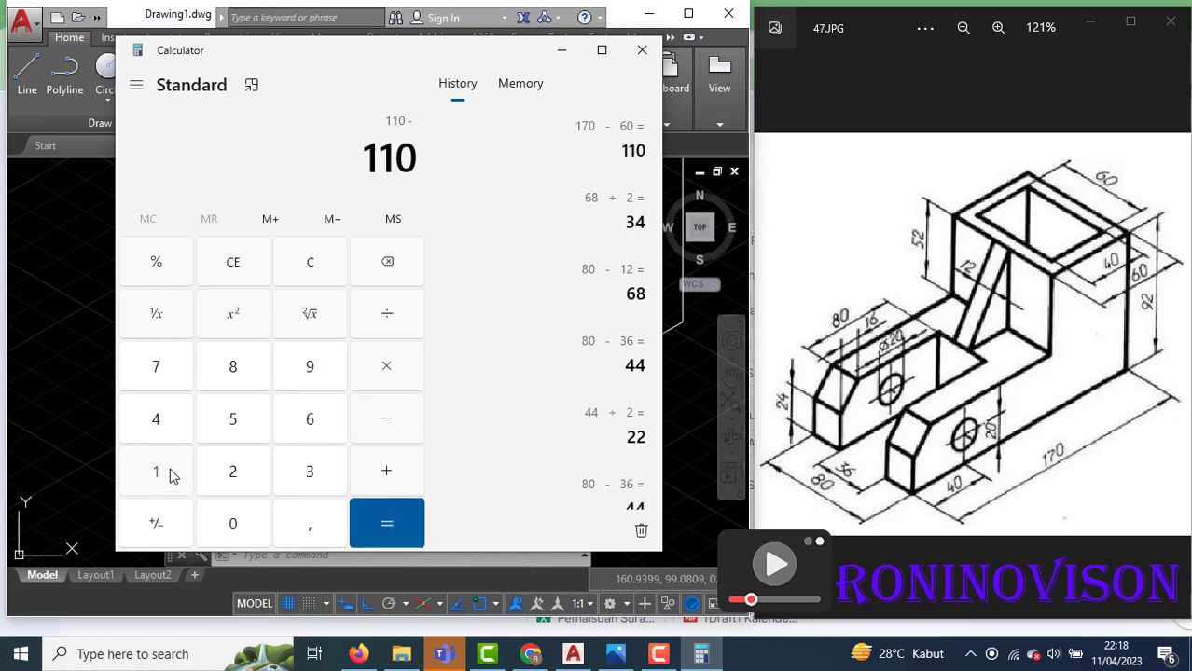
click(307, 420)
click(392, 528)
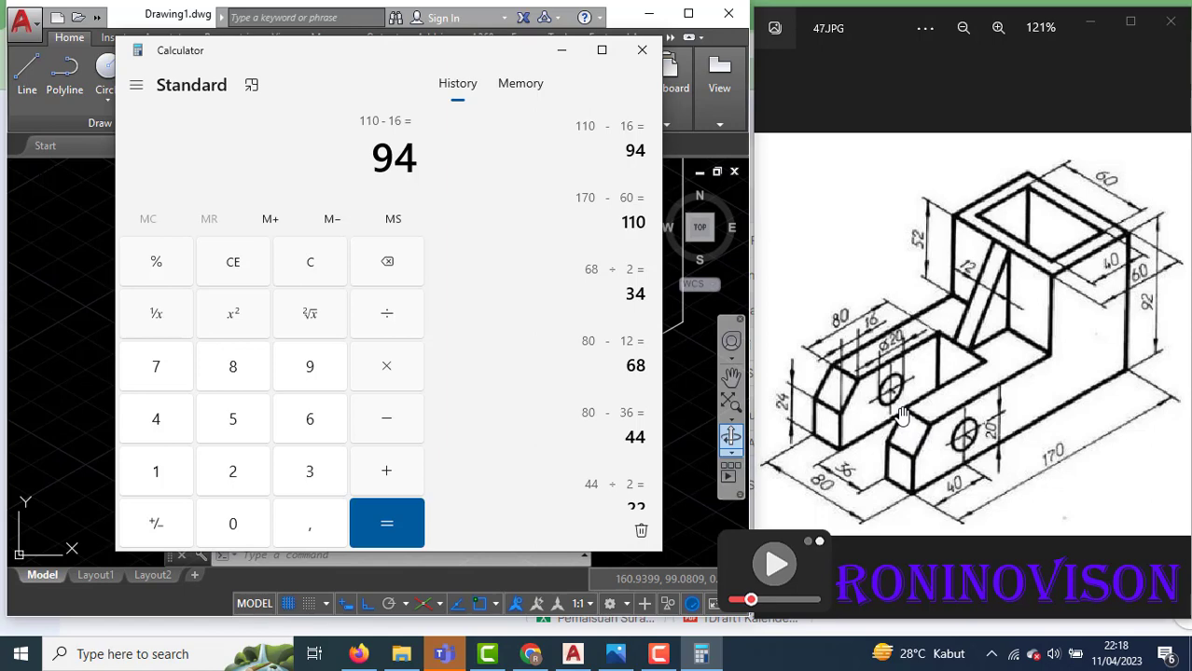
click(69, 458)
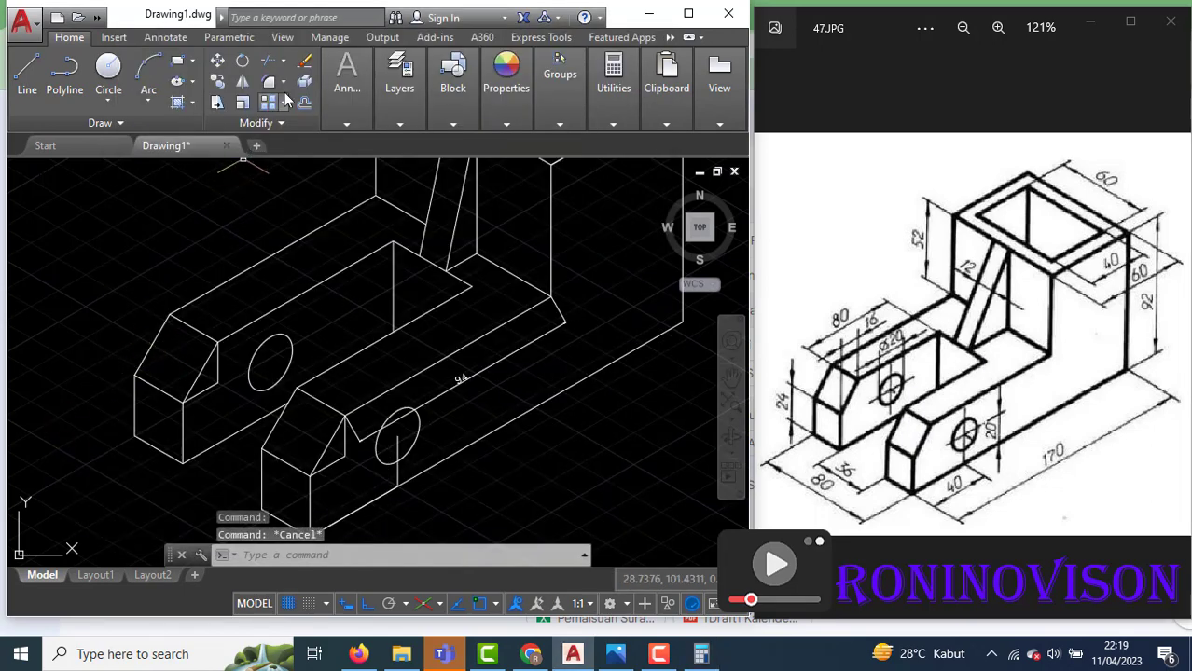
Add an aligned dimension along the front arm's slot-side top edge, from its chamfer corner to the slot's inner end
mouse_move(354, 113)
click(454, 143)
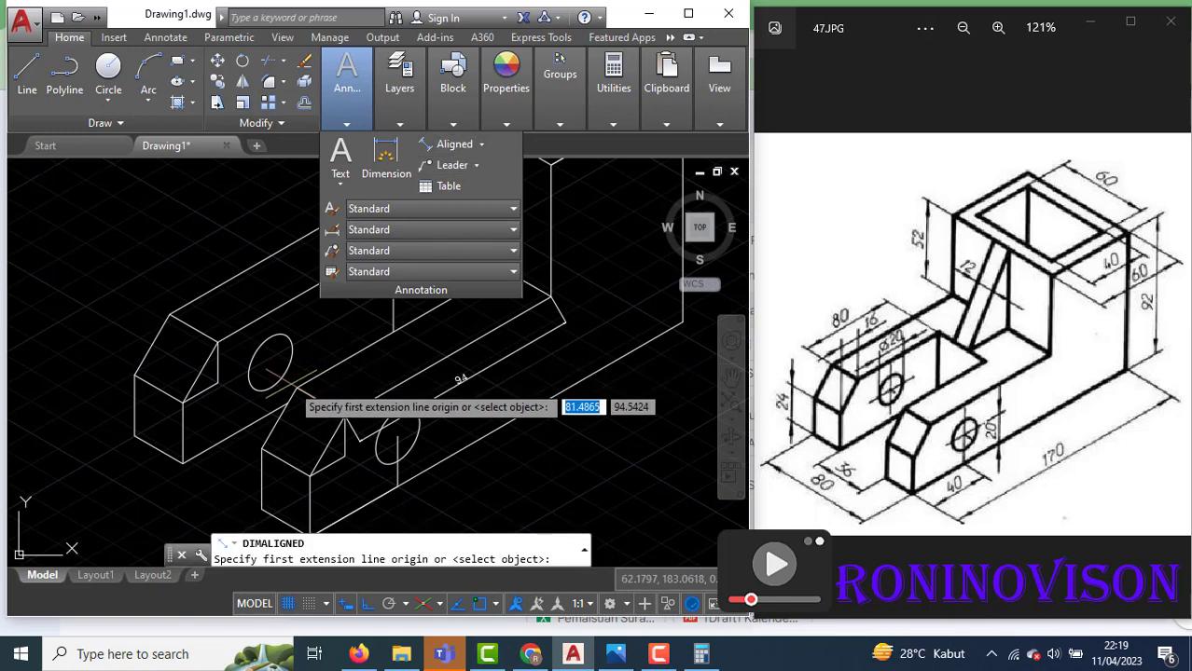
click(300, 392)
click(471, 287)
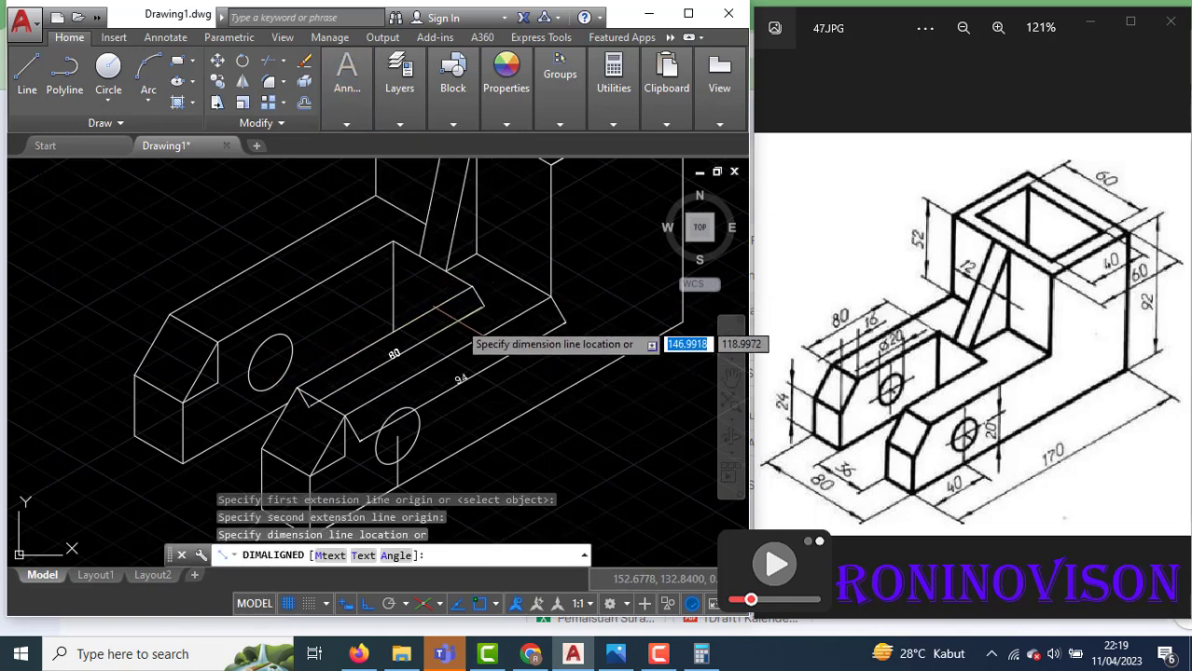
click(458, 321)
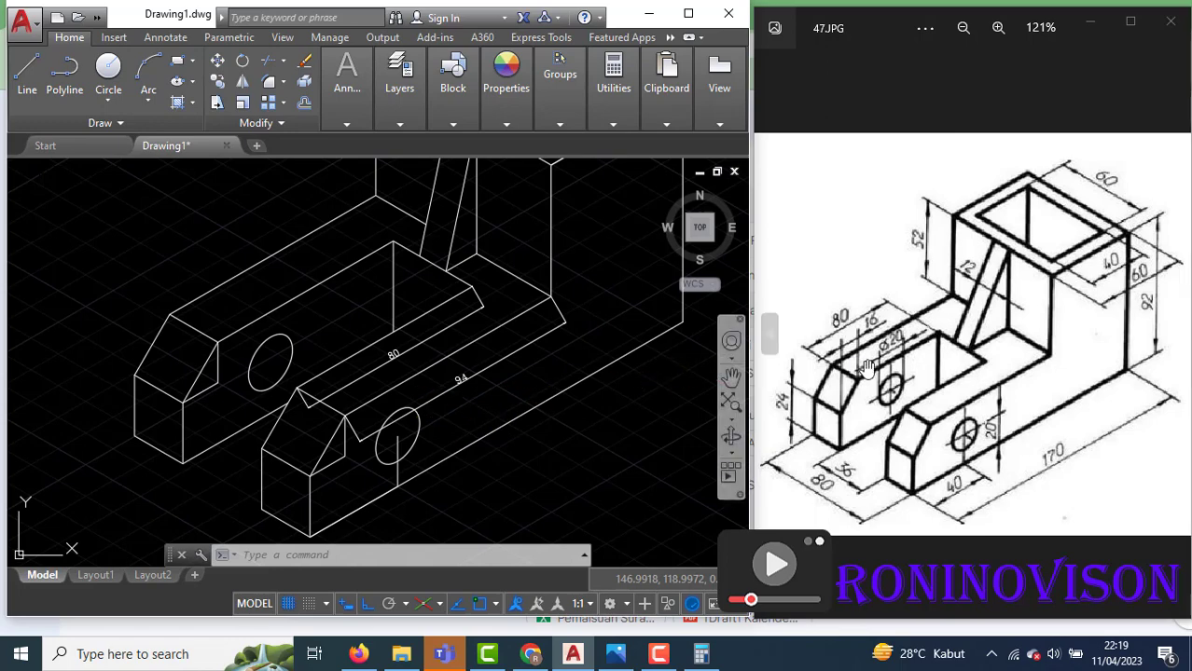
Add an aligned dimension for the rear arm's horizontal chamfer length, placing it above the arm's sloped end
scroll(908, 357, down, 1)
scroll(907, 357, up, 4)
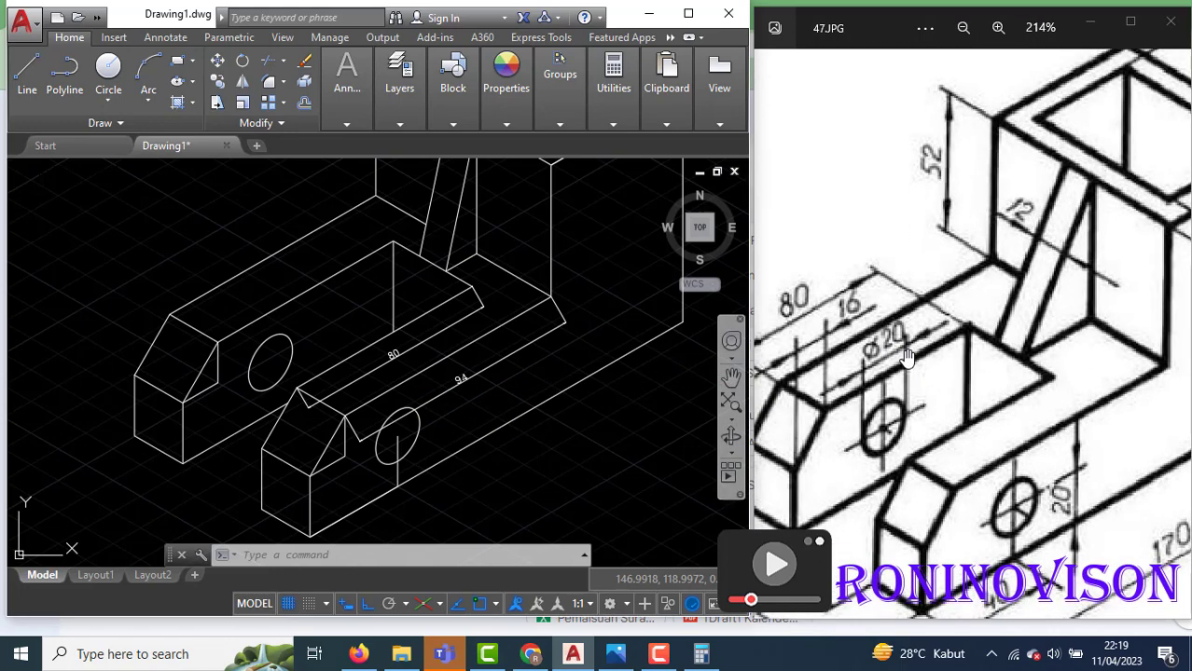
scroll(907, 357, down, 2)
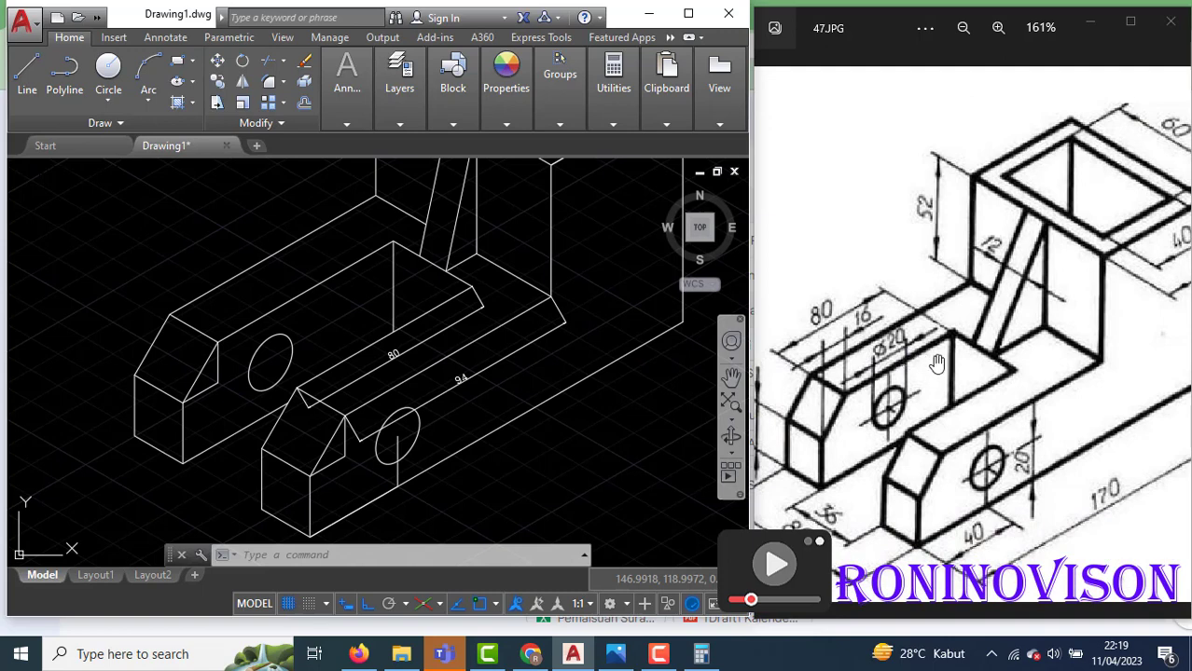
click(350, 130)
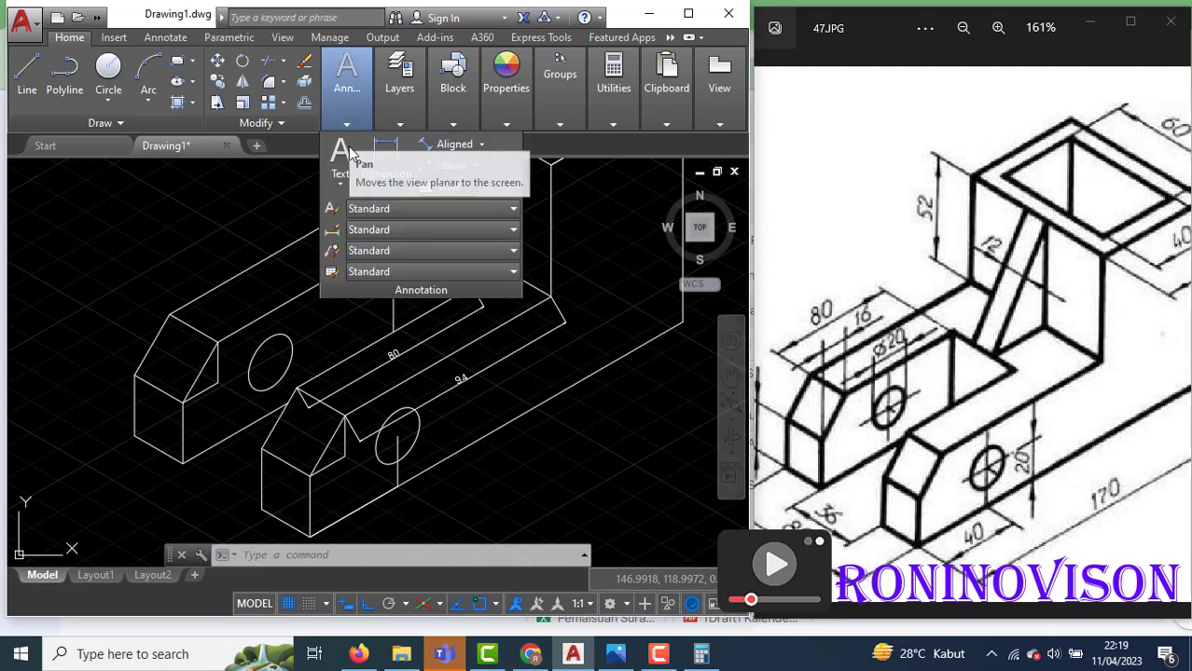
click(452, 144)
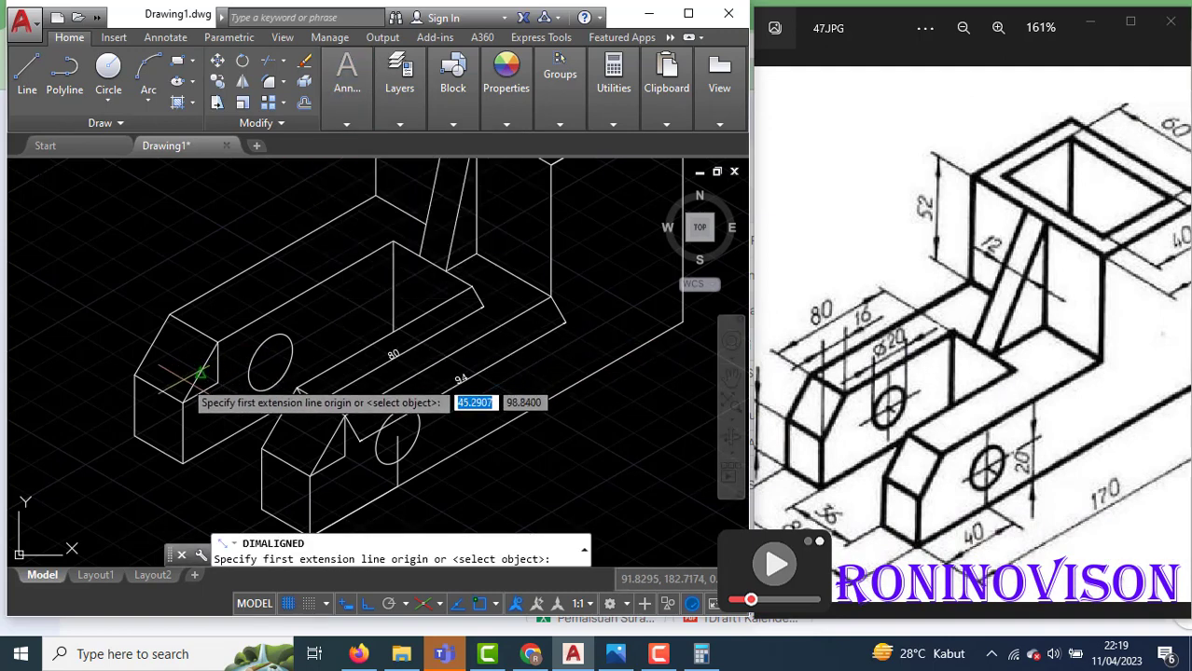
click(183, 402)
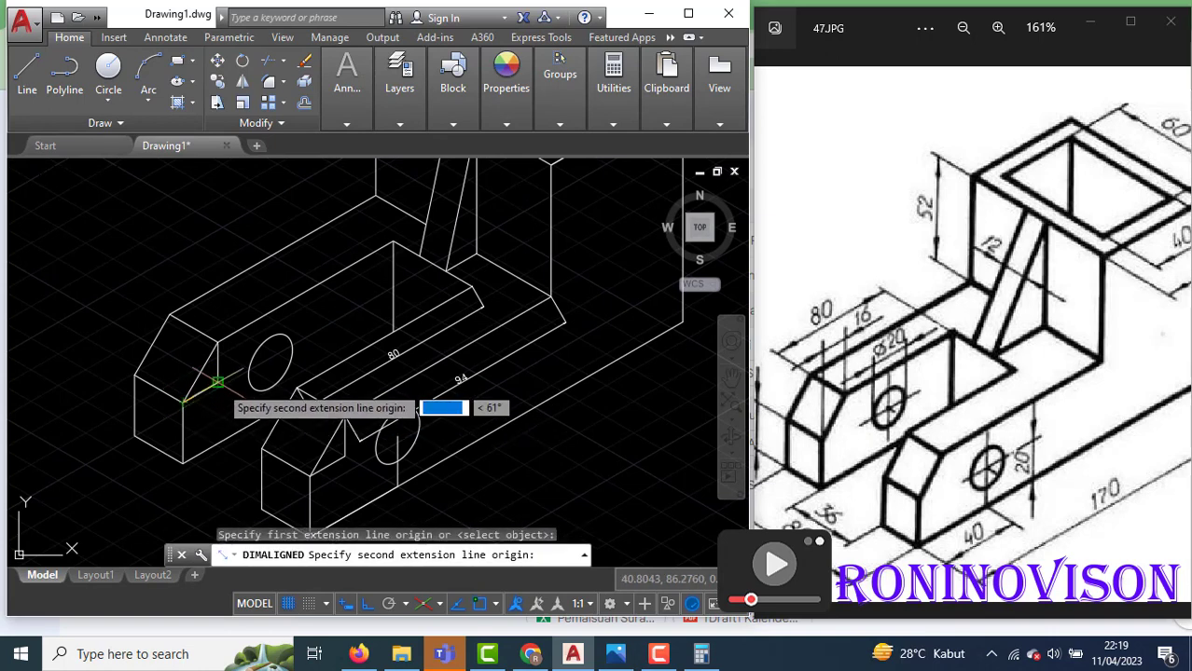
click(218, 382)
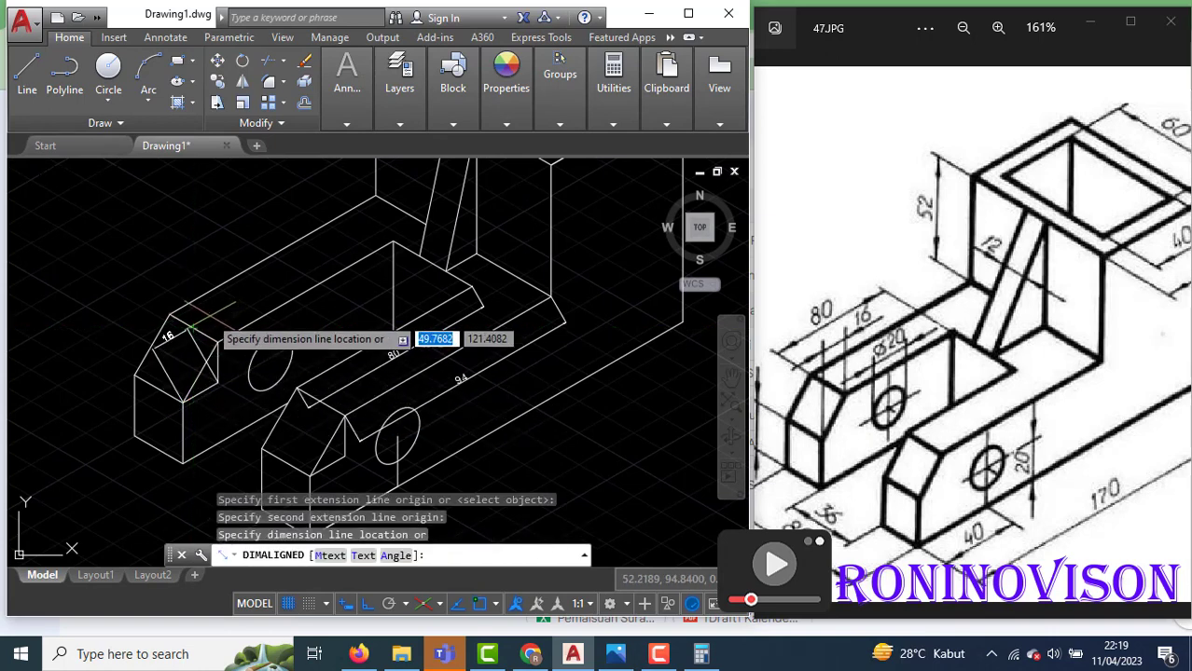
click(172, 347)
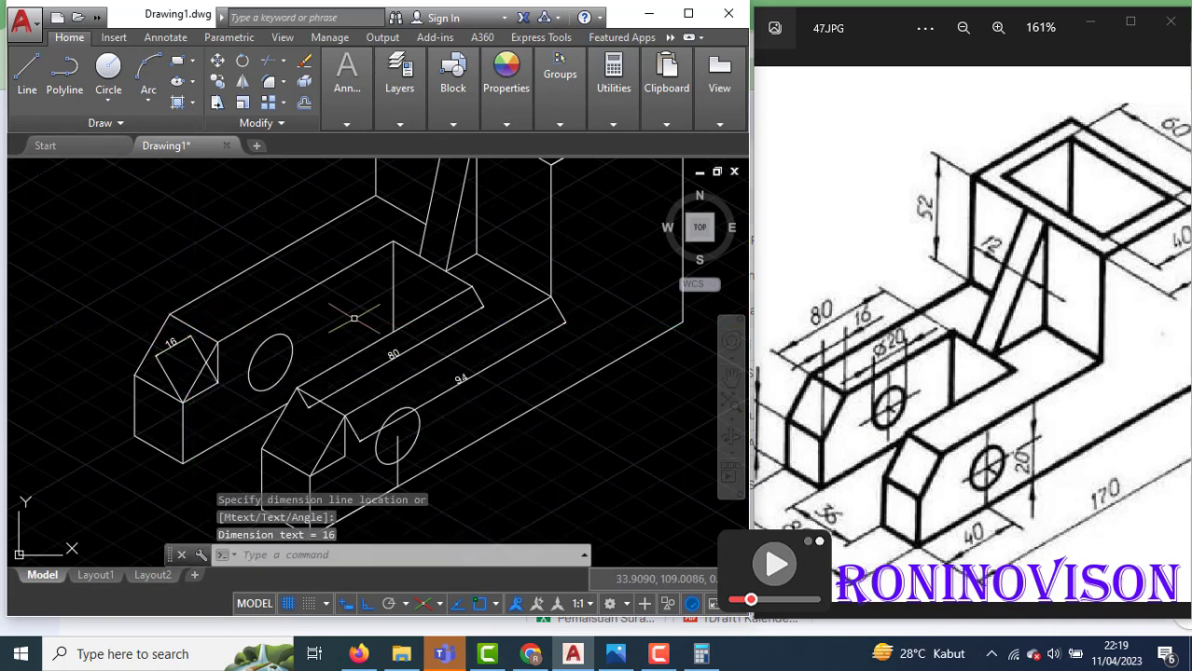
Add an aligned dimension across the gap between the two arms, measured at their facing lower end corners
scroll(479, 305, down, 2)
key(Return)
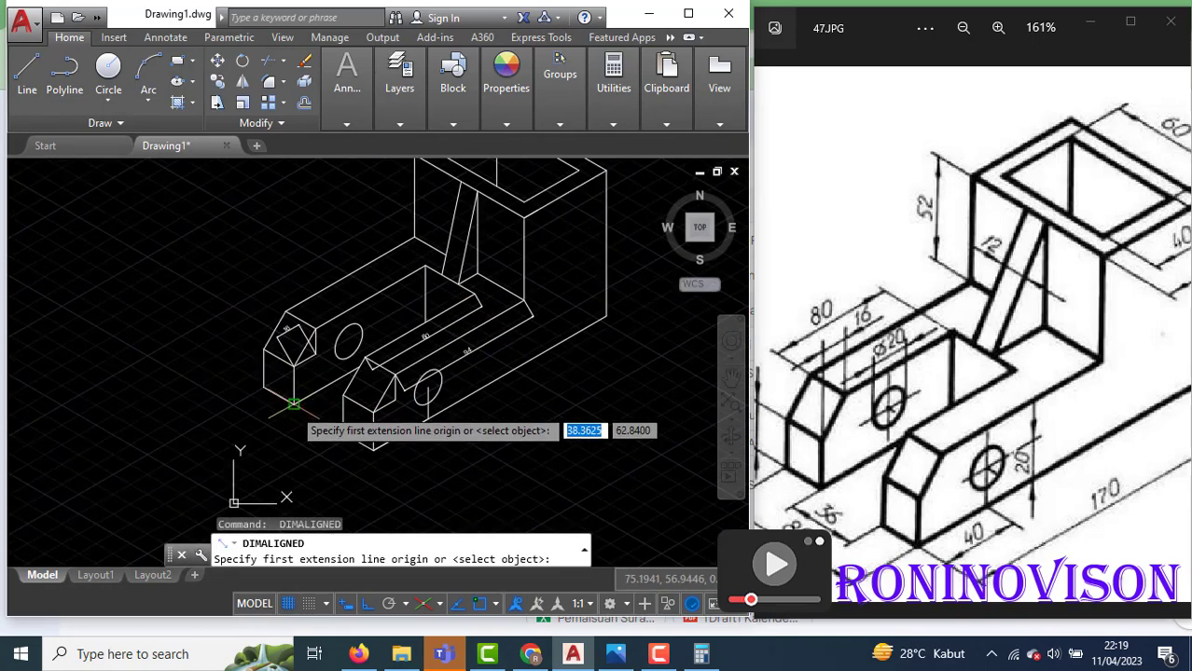
click(293, 405)
click(343, 429)
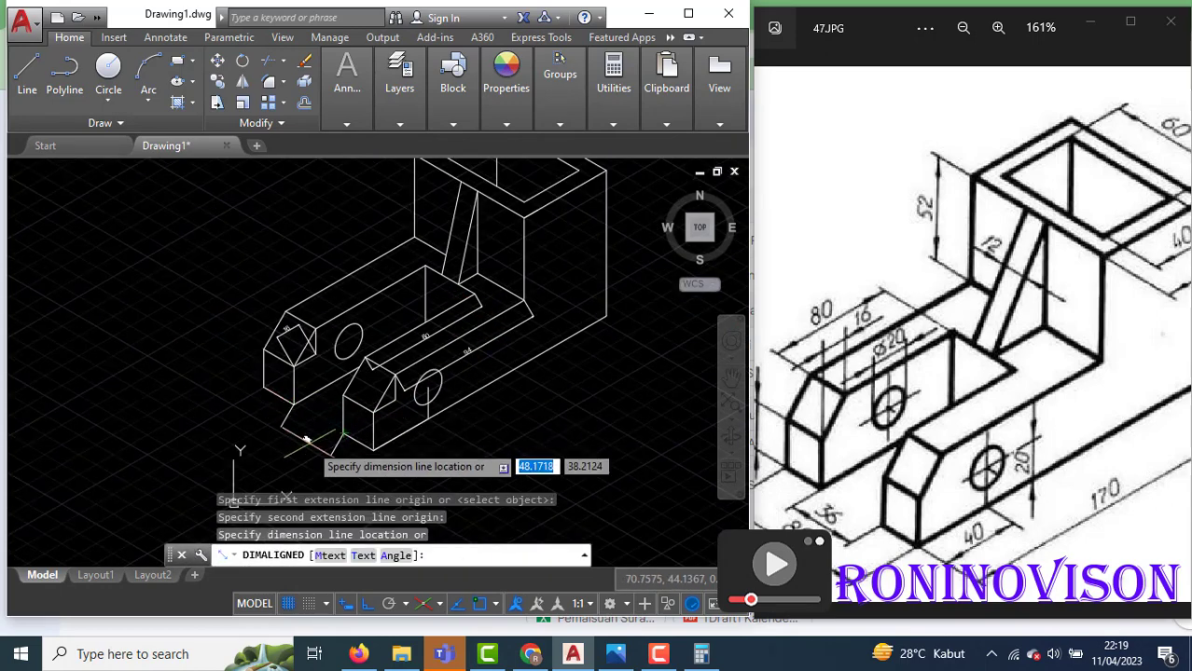
Add an aligned dimension for the bracket's overall width across both arms' outer lower corners, placed outside the gap dimension
key(Return)
click(264, 387)
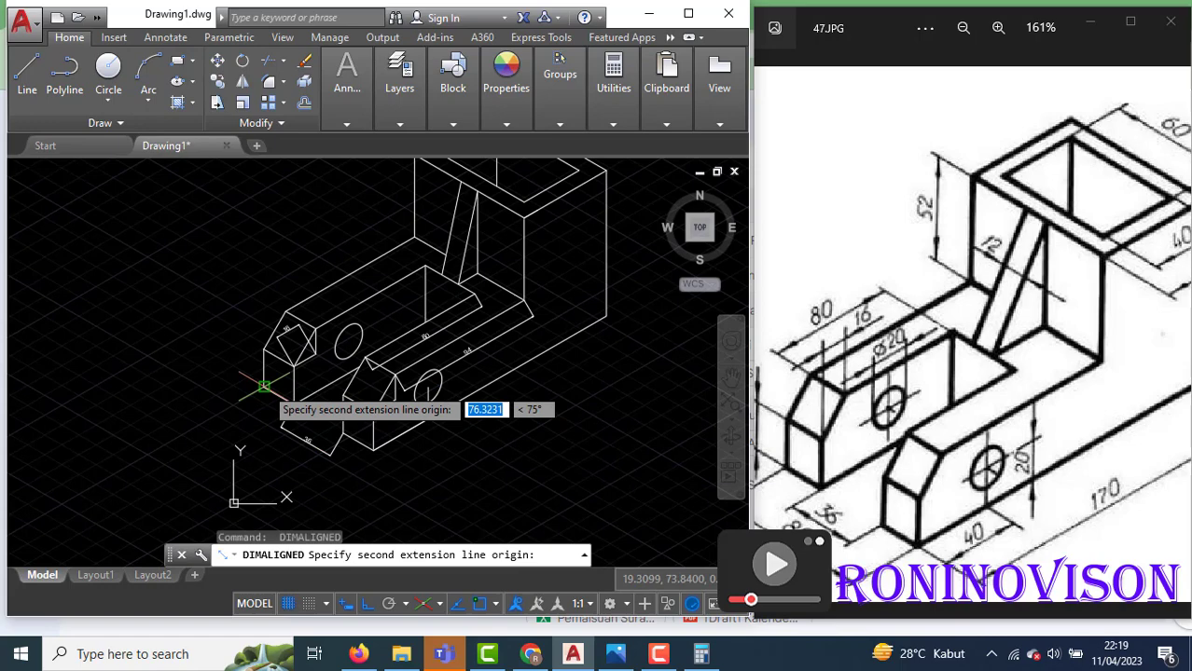
click(373, 449)
click(298, 455)
scroll(300, 456, up, 4)
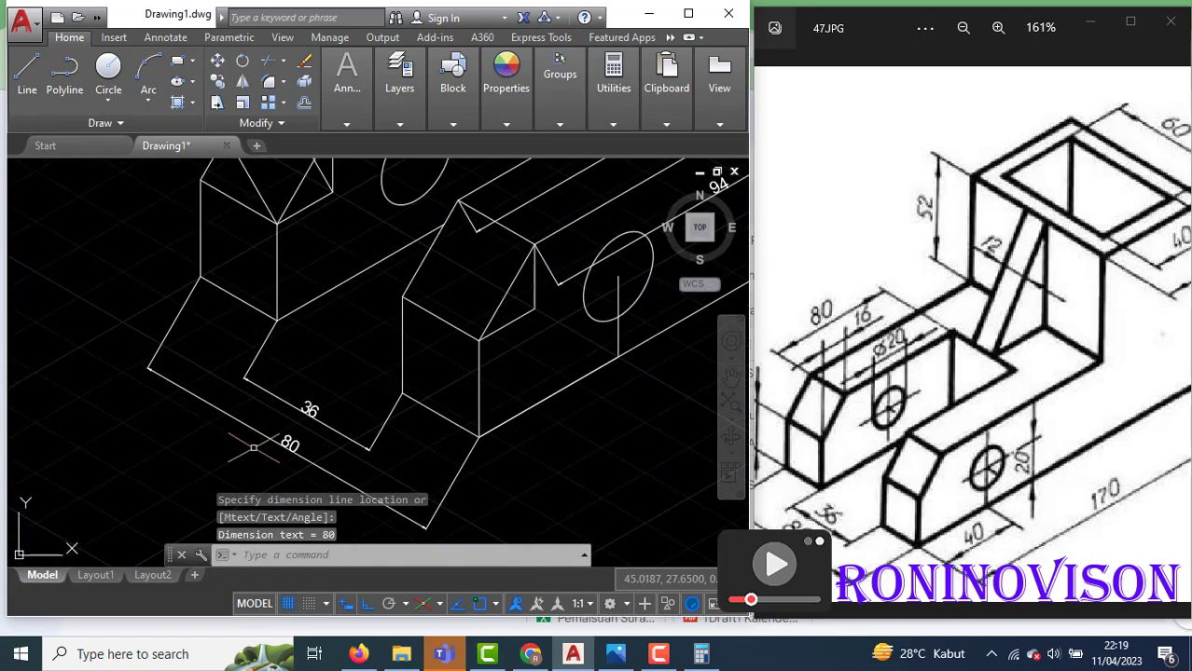
Add an aligned dimension along the lower-right edge of the tall block's inner top opening
scroll(240, 441, down, 4)
scroll(472, 411, down, 2)
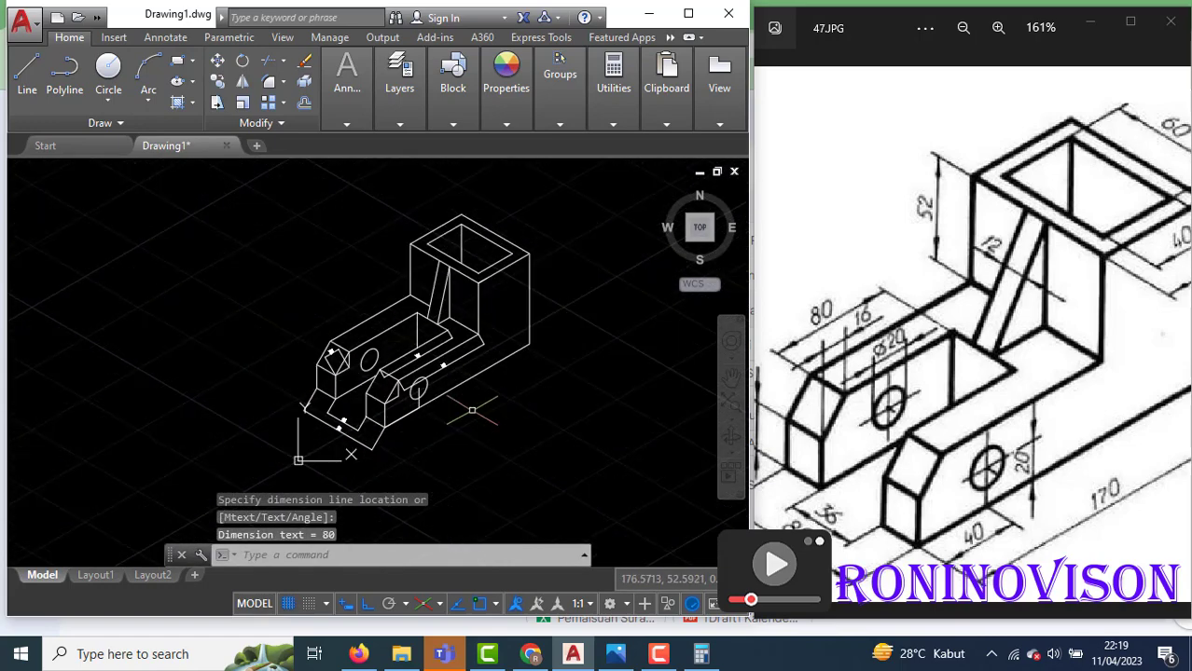
scroll(820, 373, down, 3)
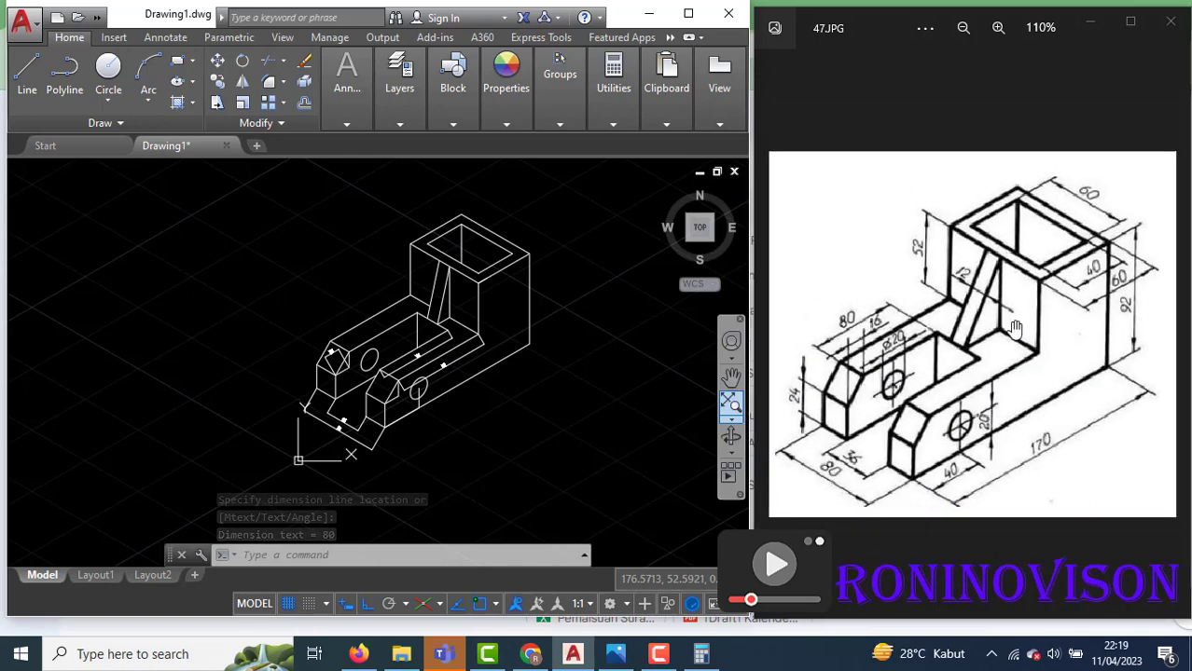
scroll(462, 266, up, 2)
key(Return)
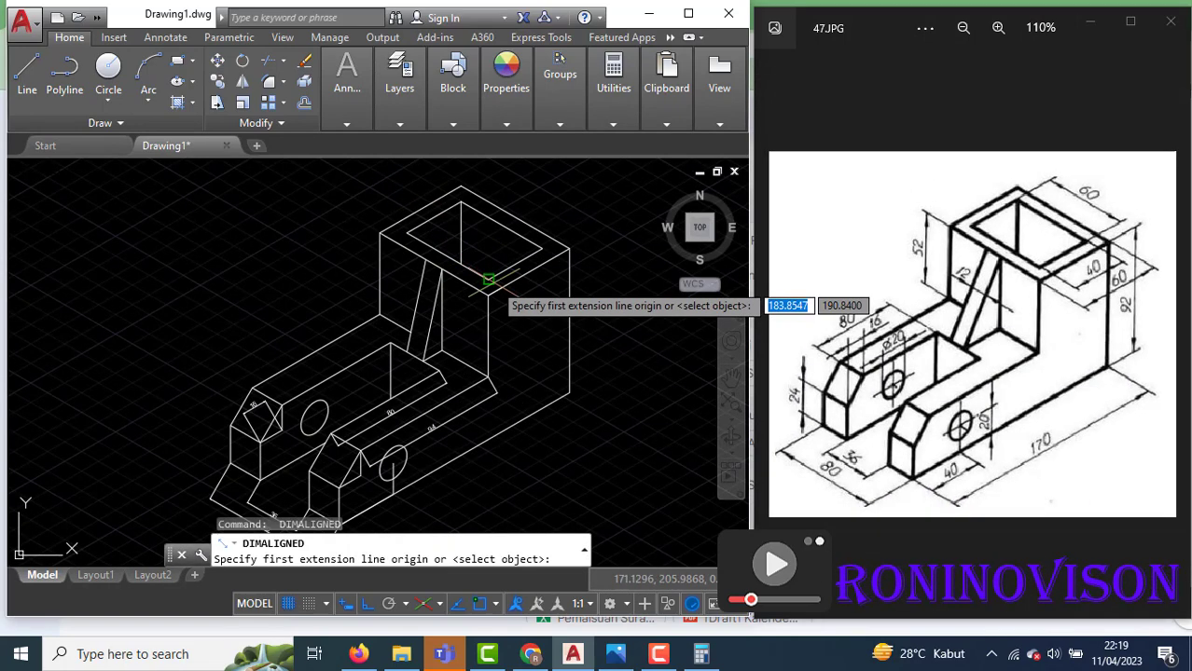
click(490, 279)
click(548, 254)
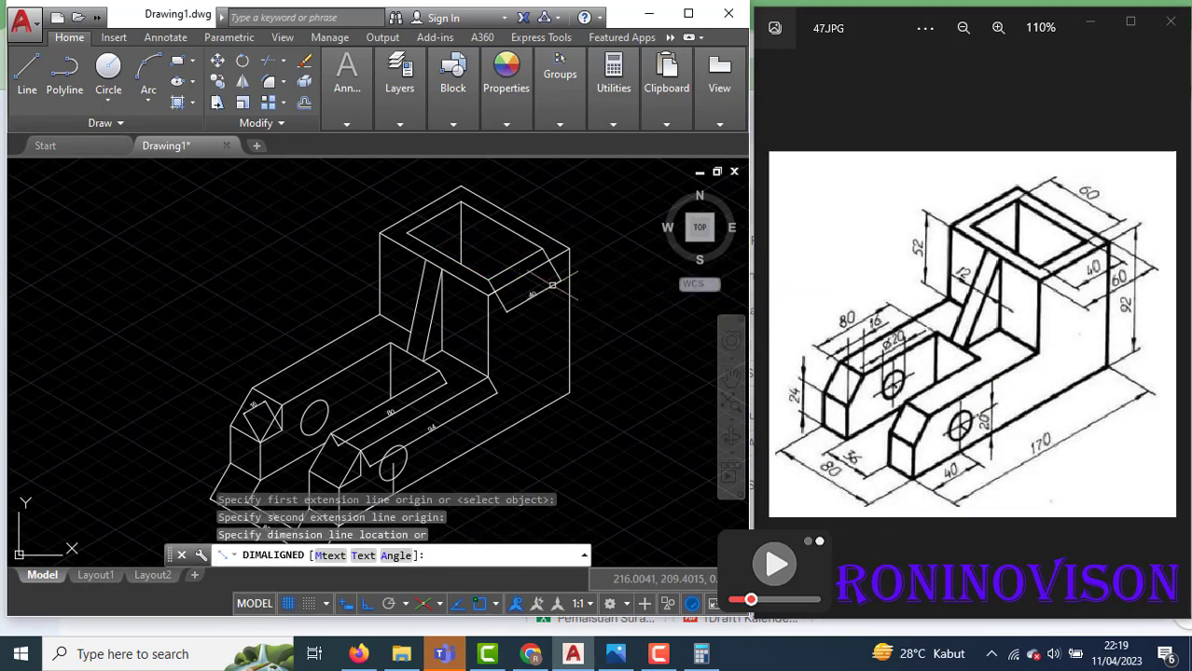
click(501, 306)
Add an aligned dimension along the tall block's outer lower-right top edge, placed outside the opening's dimension
key(Return)
click(490, 289)
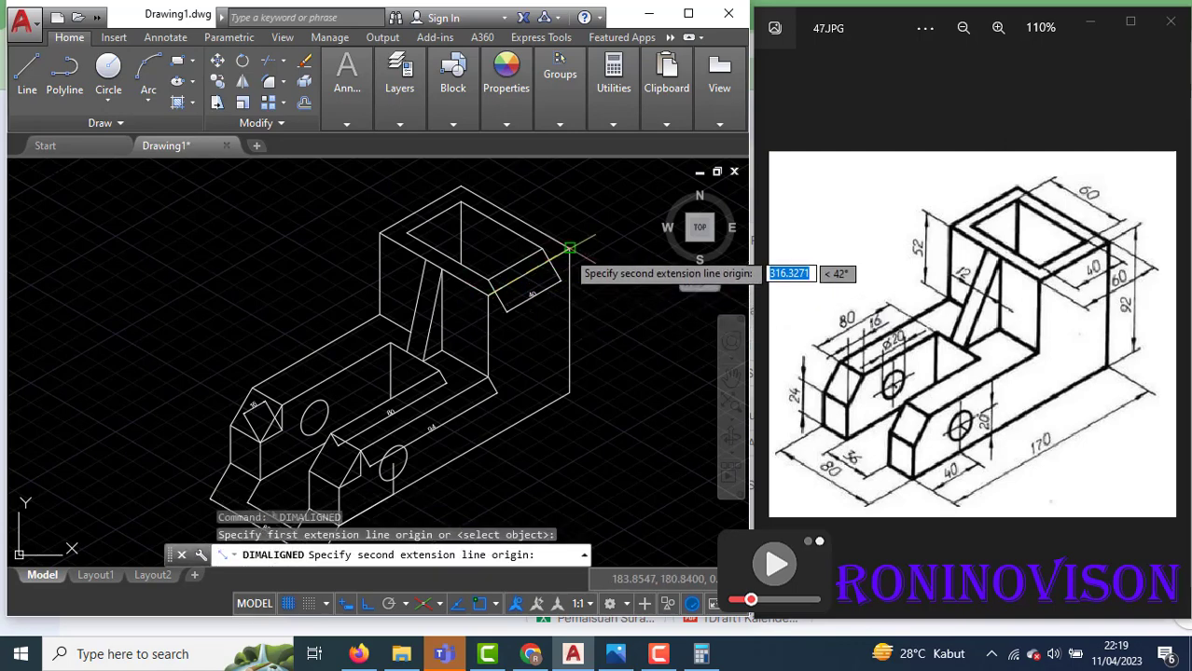
click(569, 248)
click(570, 296)
scroll(558, 318, up, 4)
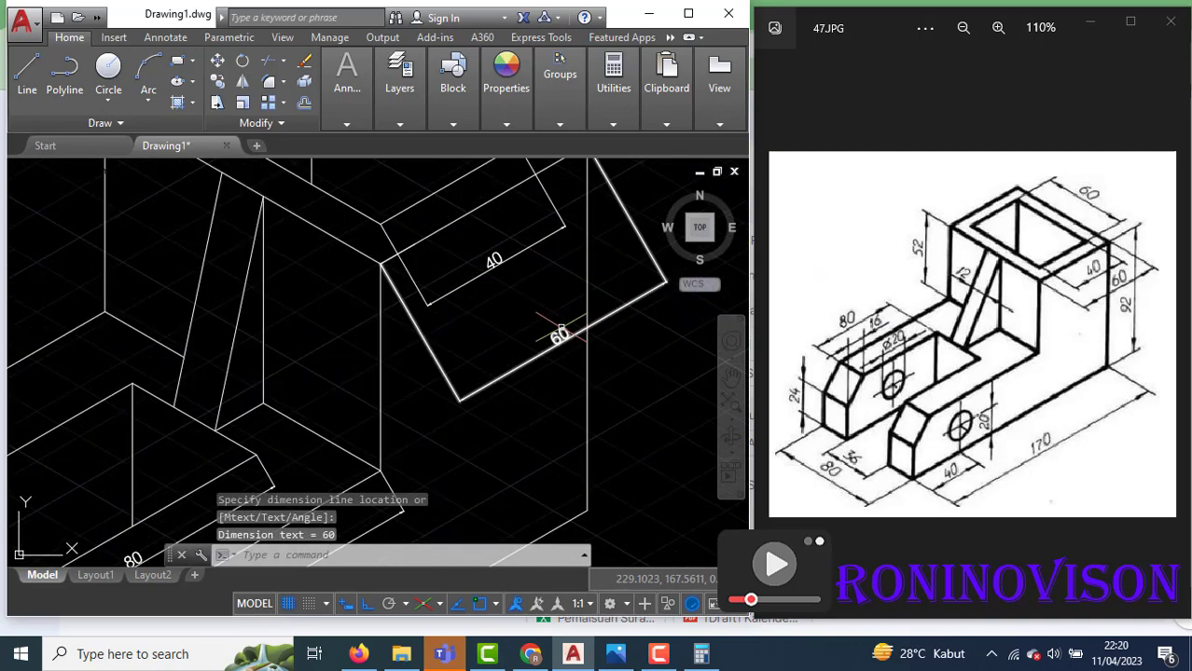
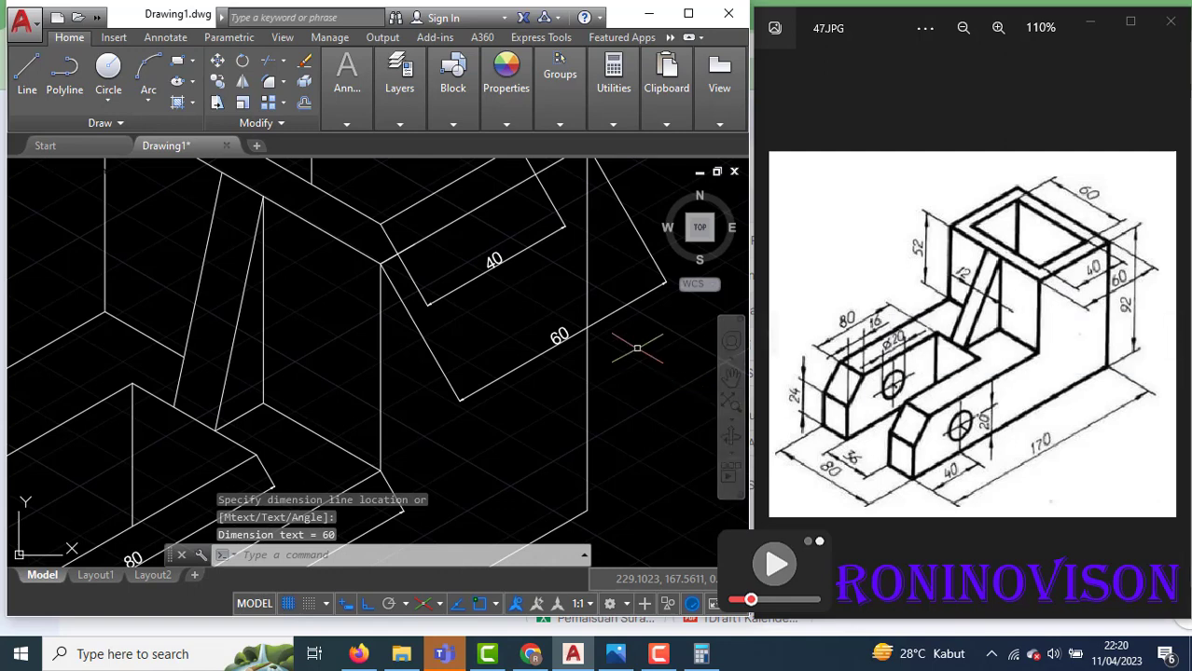
Add an aligned dimension for the tall block's full height along its far right vertical edge
key(Return)
scroll(597, 387, down, 2)
click(586, 238)
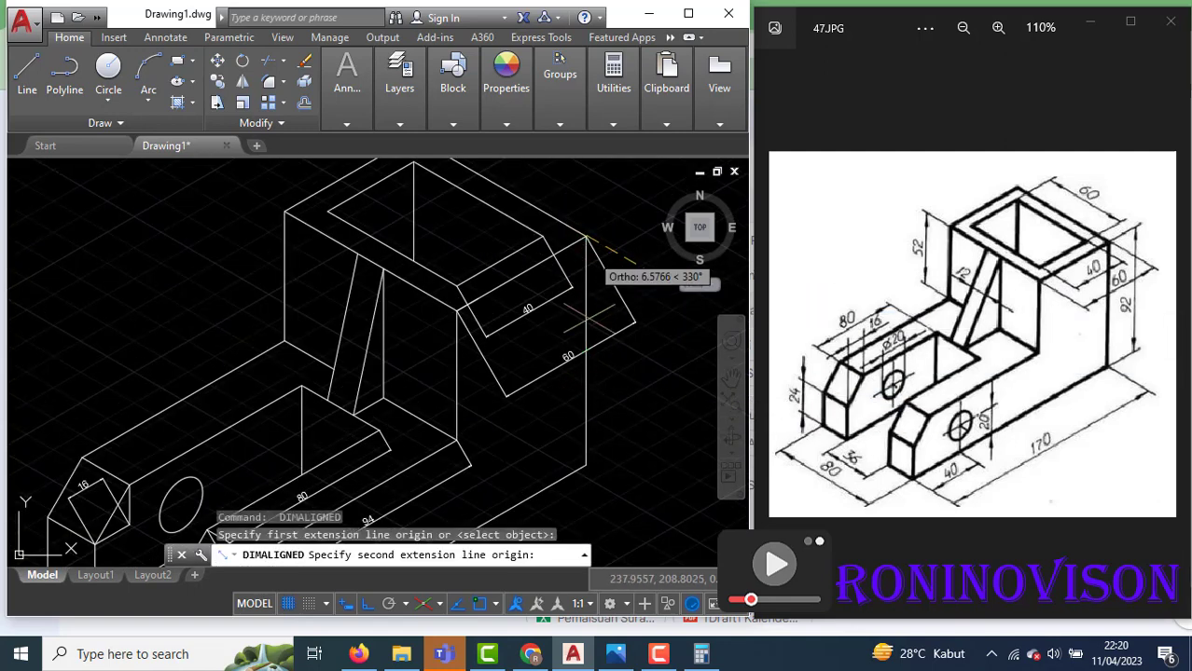
click(586, 463)
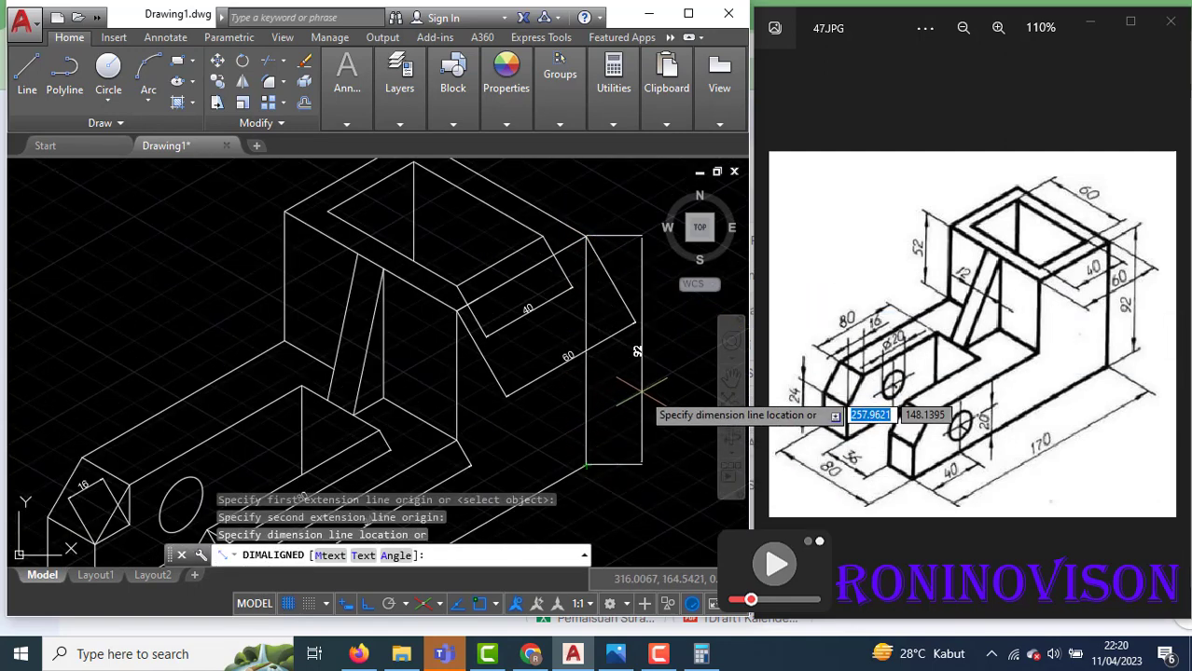
click(639, 355)
Add an aligned dimension along the front arm's bottom edge, from its end corner to the hole's vertical center line
key(Return)
scroll(643, 345, down, 3)
scroll(471, 466, up, 3)
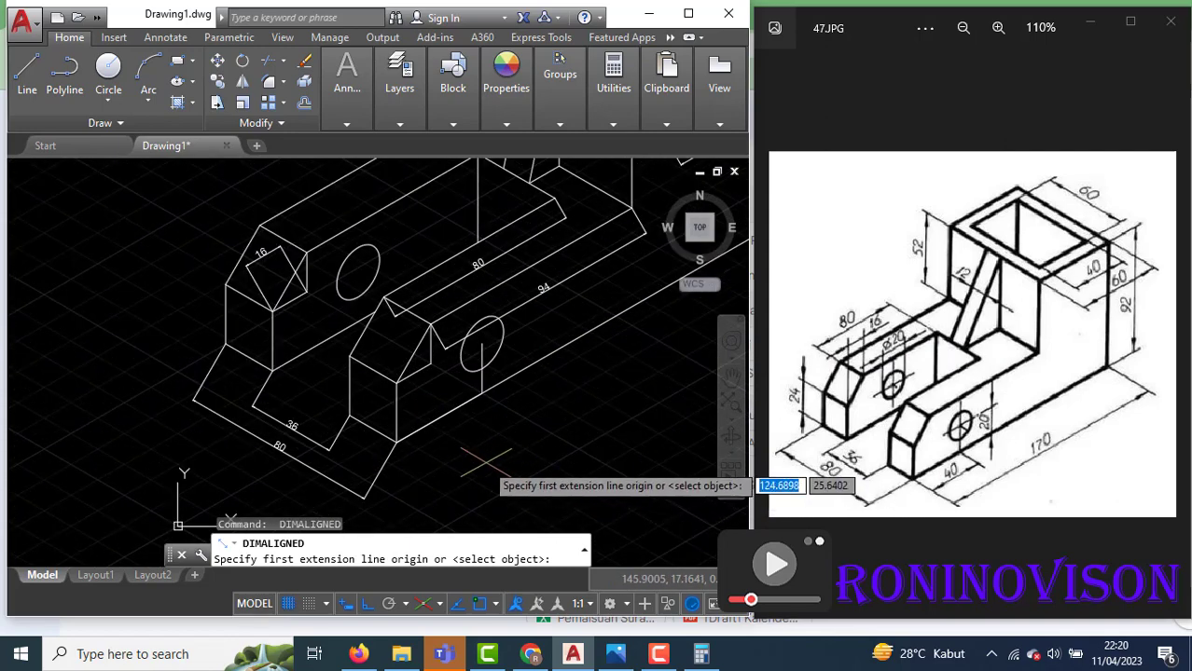
click(396, 439)
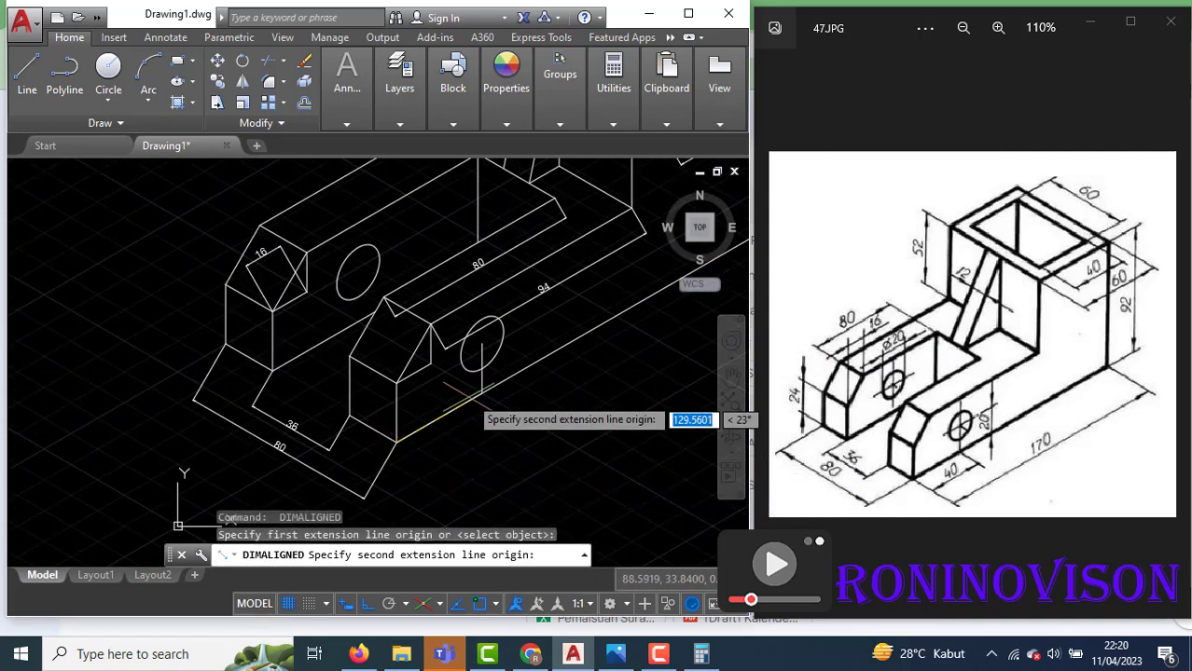
click(482, 394)
click(491, 420)
Add an aligned dimension for the bracket's overall length along its front bottom edge, placed outside the hole-position dimension
key(Return)
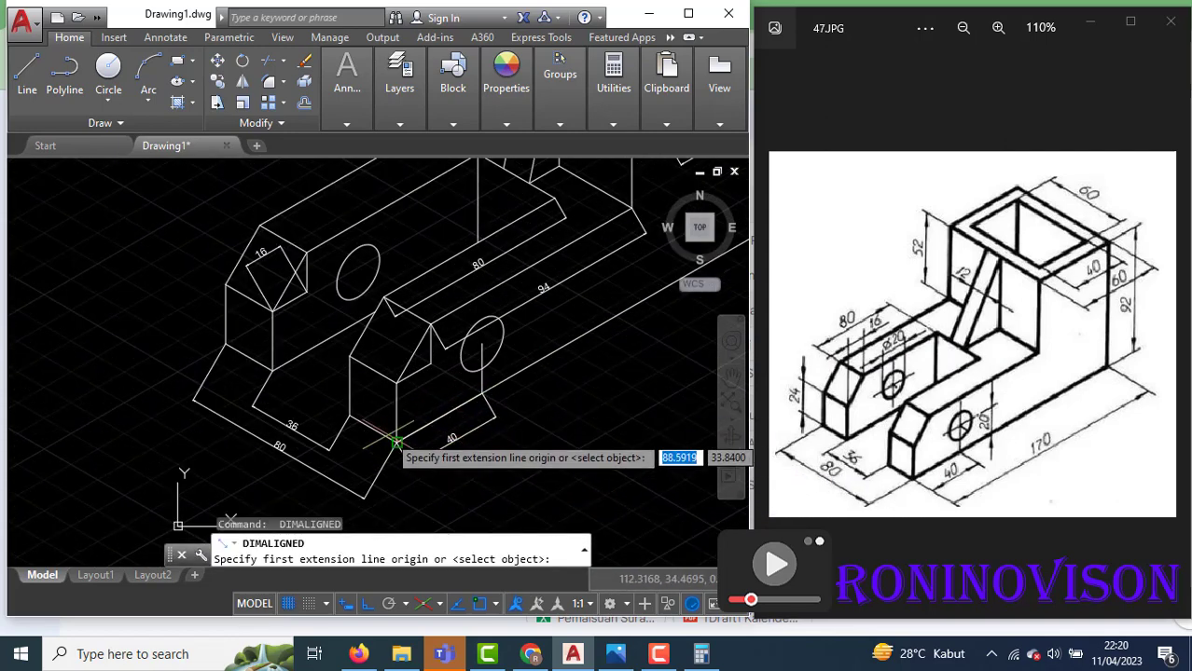
click(396, 440)
scroll(396, 446, down, 3)
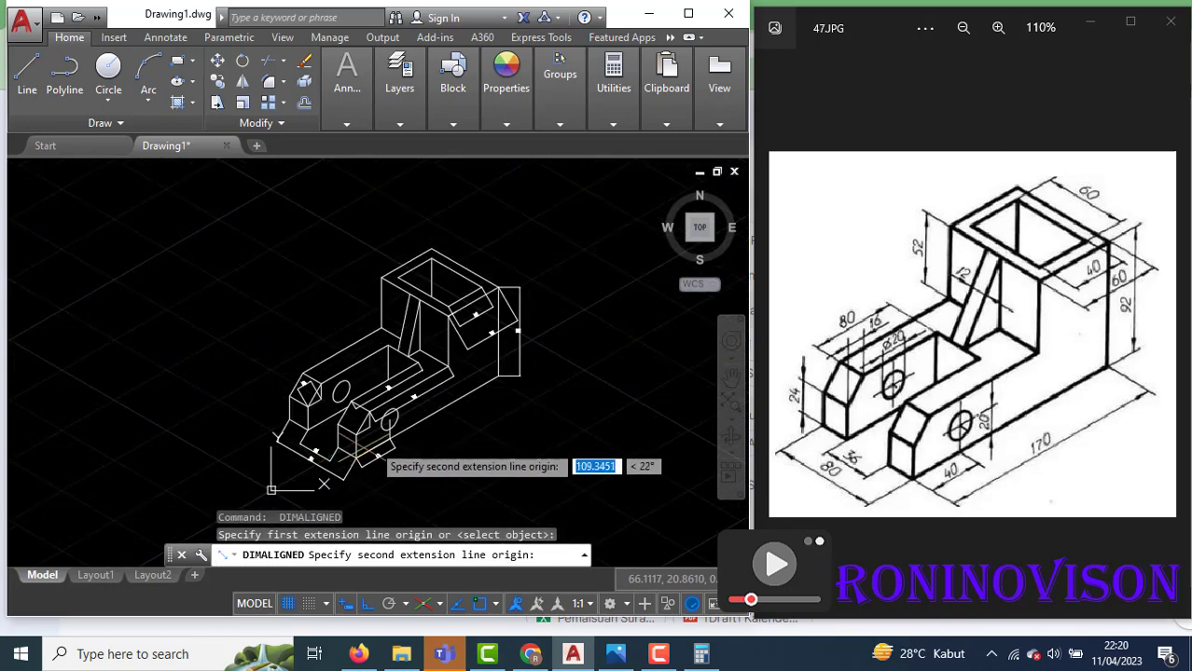
click(501, 382)
click(503, 408)
scroll(456, 445, up, 3)
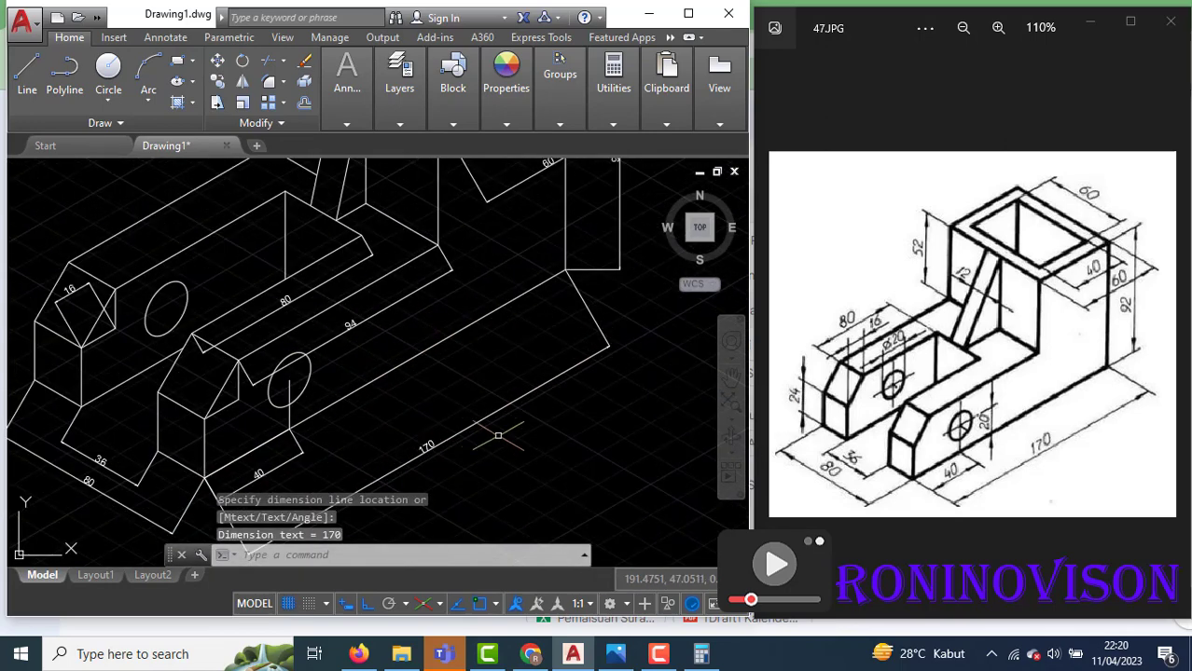
Add an aligned dimension across the rib's lower end, between its two bottom corners, placed up inside the rib
scroll(498, 435, down, 5)
scroll(474, 328, up, 6)
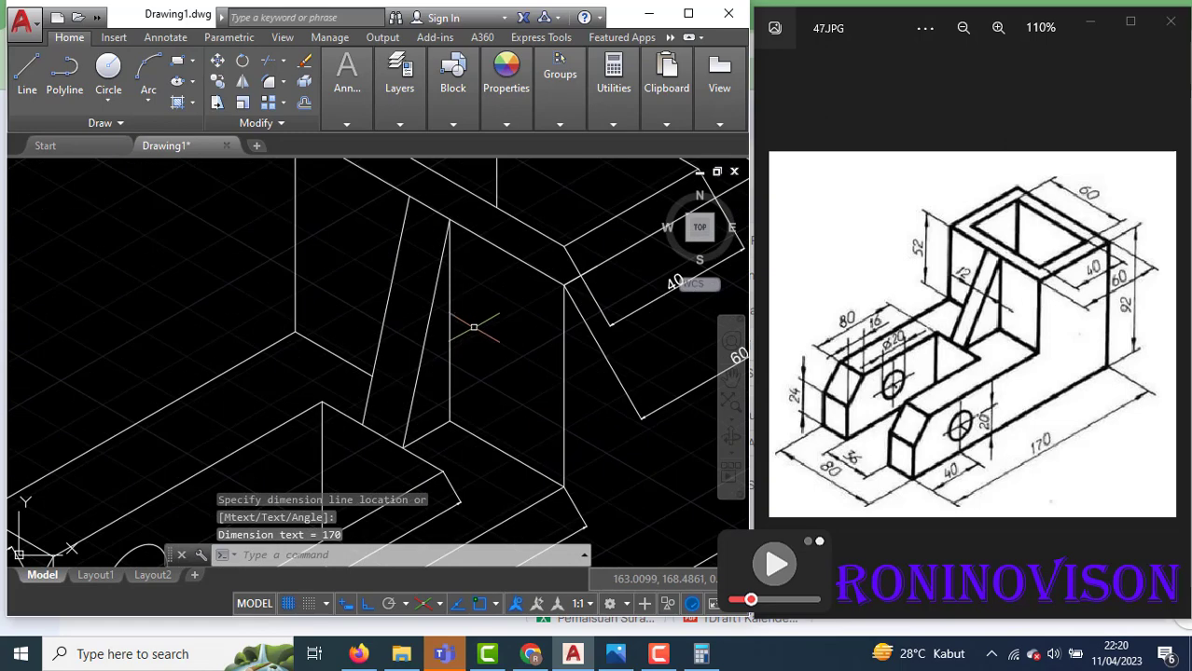
key(Return)
click(362, 421)
click(404, 445)
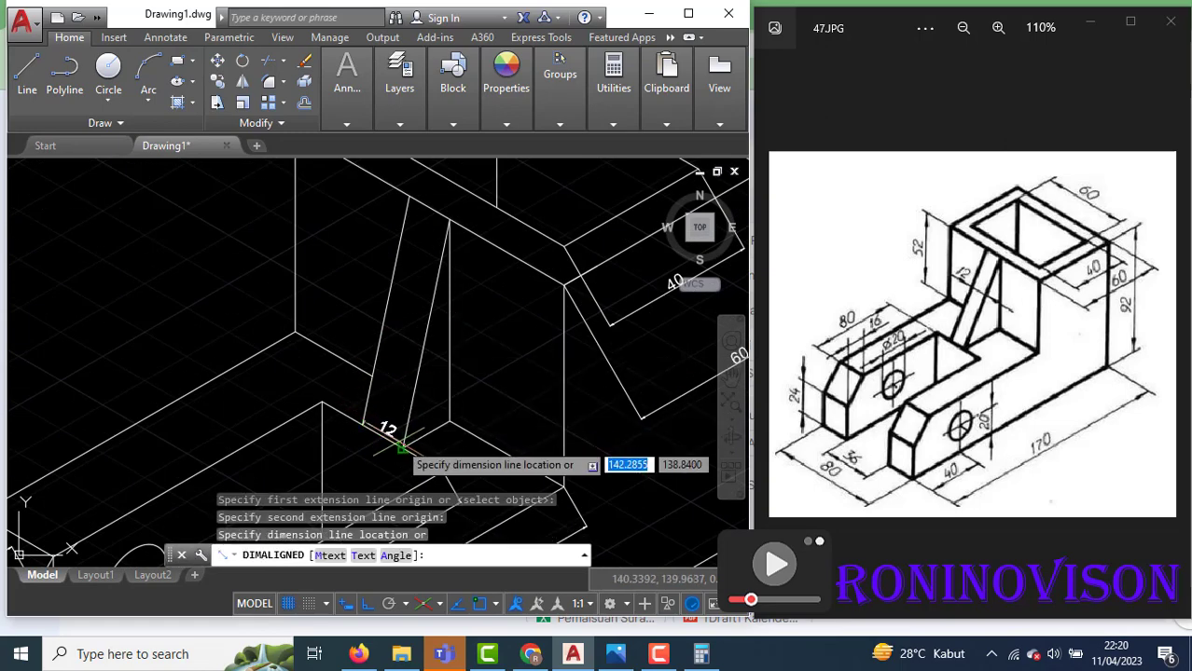
click(395, 382)
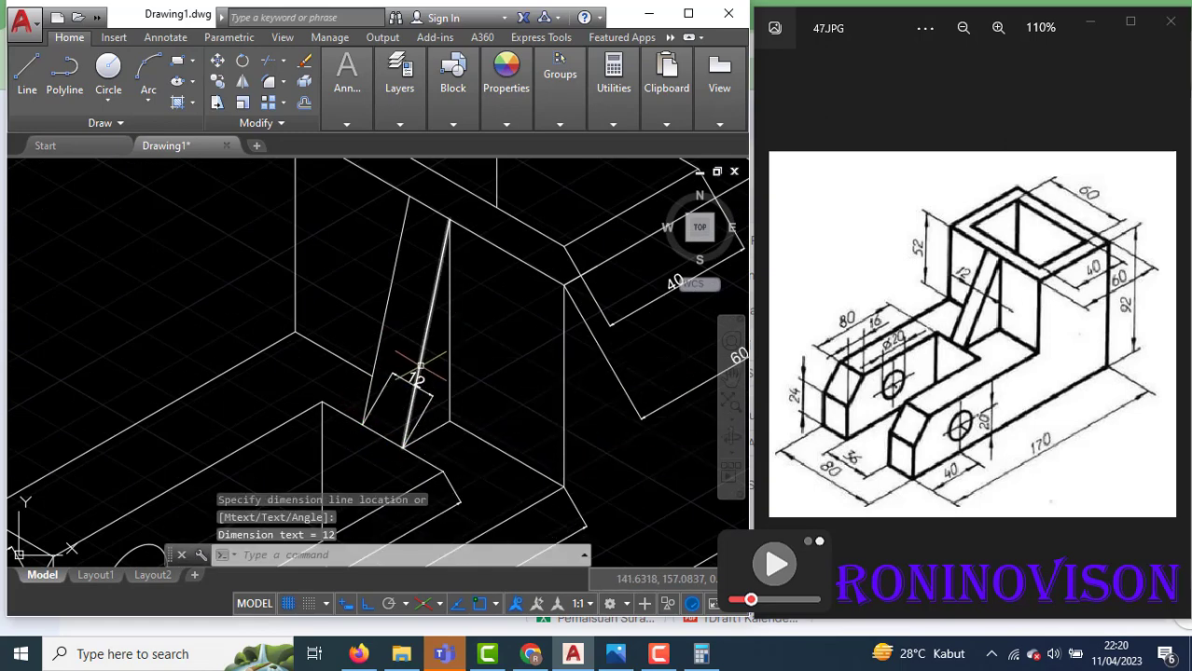
Add an aligned dimension along the tall block's rear-left vertical edge, from its top corner to the arm's top surface
scroll(407, 361, down, 3)
key(Return)
click(362, 277)
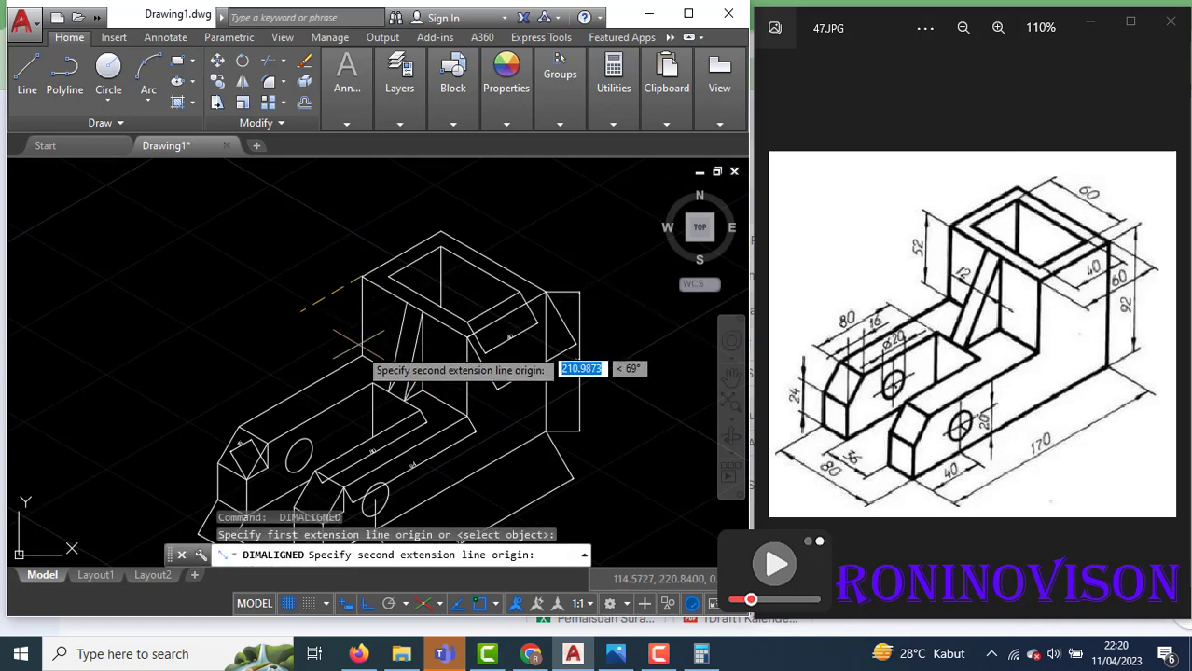
click(362, 355)
click(337, 328)
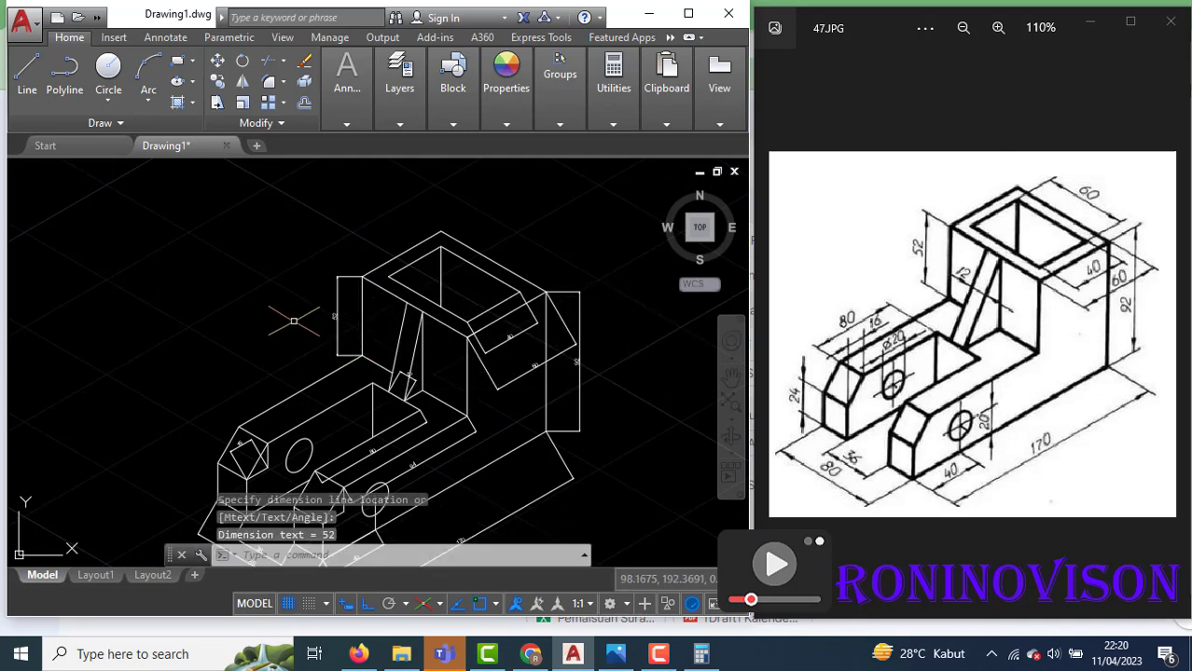
Add an aligned dimension along the rear arm's inner top edge, from the chamfer corner to the slot's end, placed outside the arm
scroll(285, 382, up, 2)
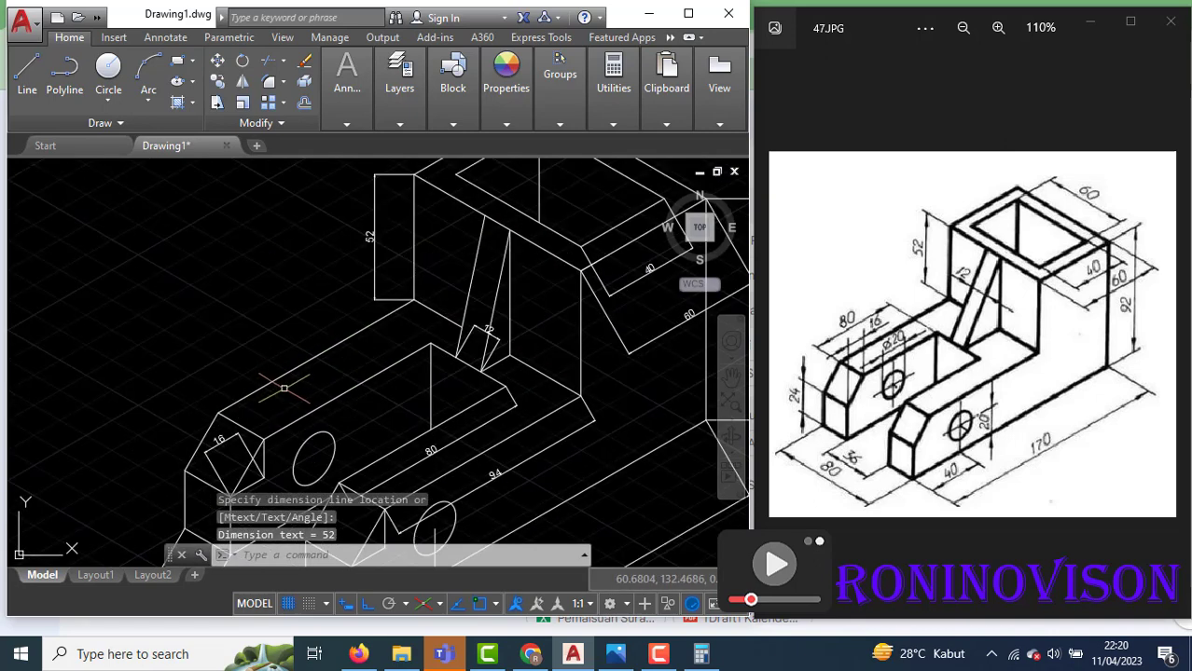
key(Return)
click(265, 434)
click(429, 346)
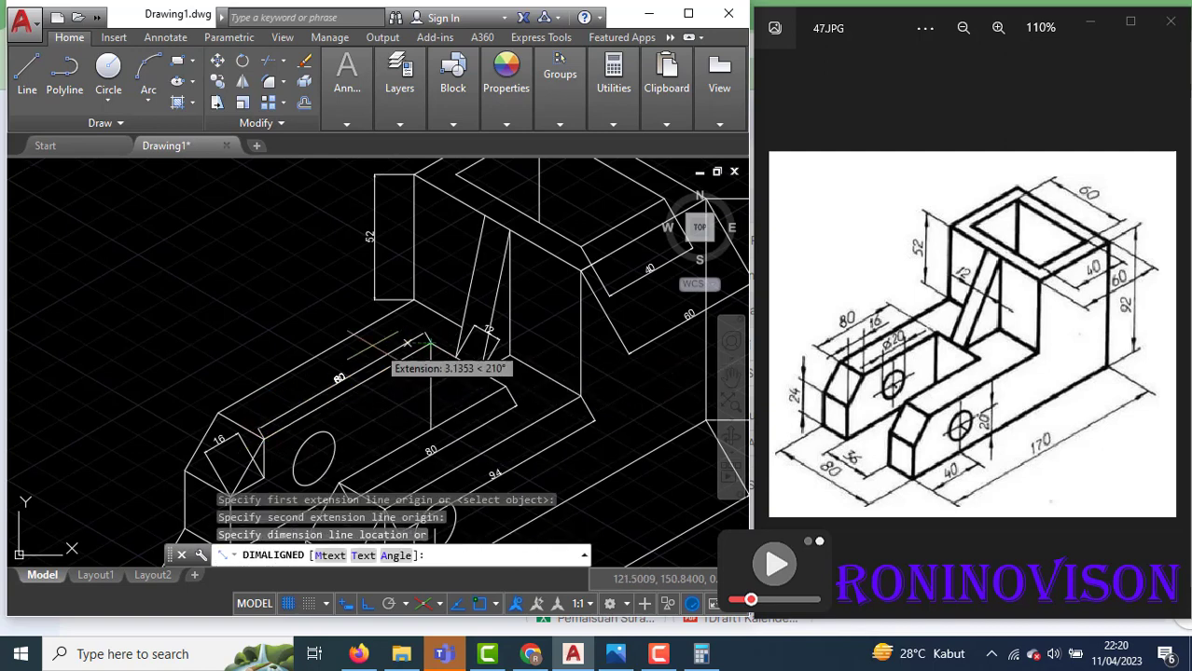
click(300, 323)
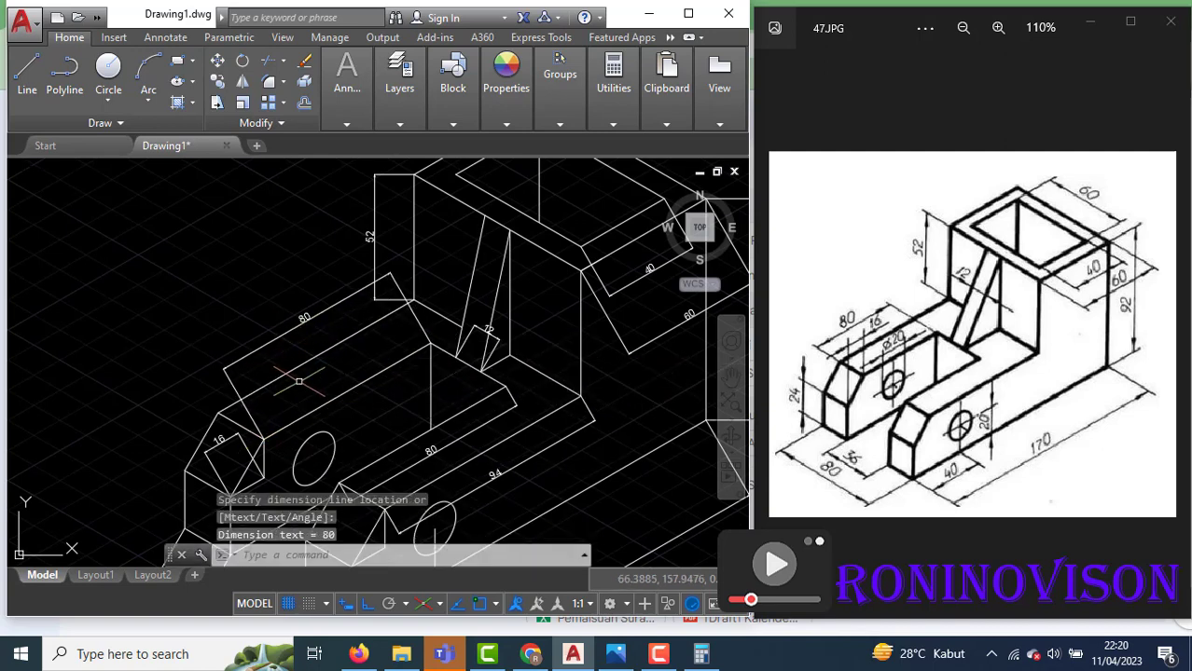
Add an aligned dimension along the opening's long upper-right edge, placed outside the top of the tall block
scroll(319, 392, down, 2)
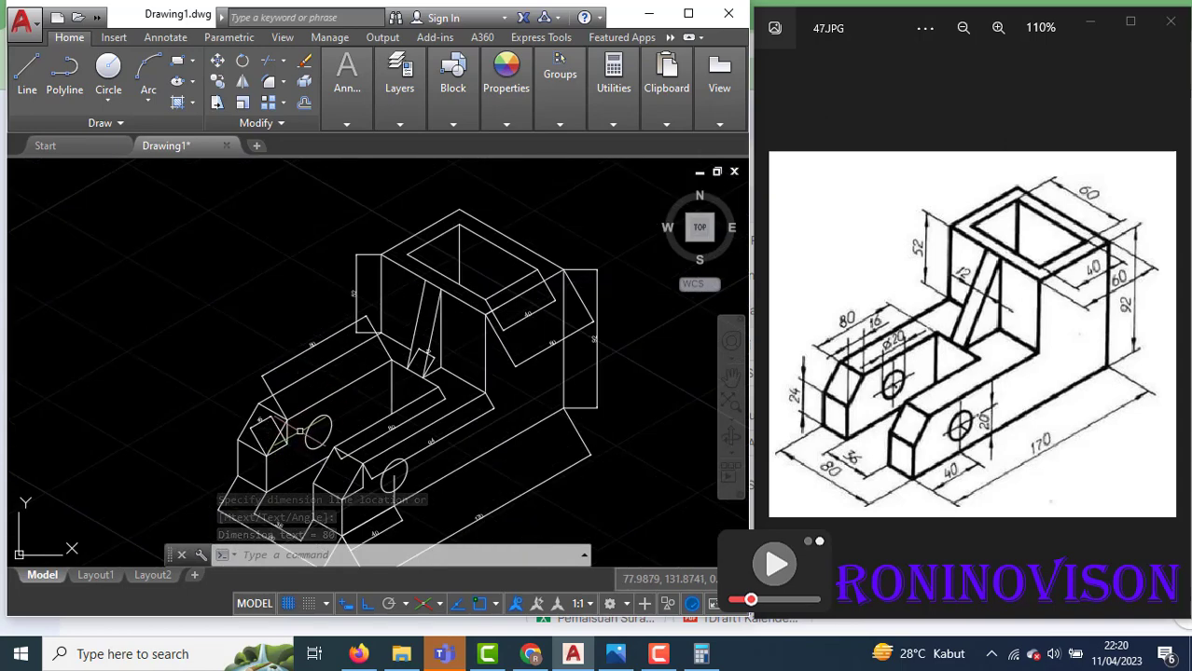
scroll(300, 431, down, 1)
scroll(329, 371, up, 1)
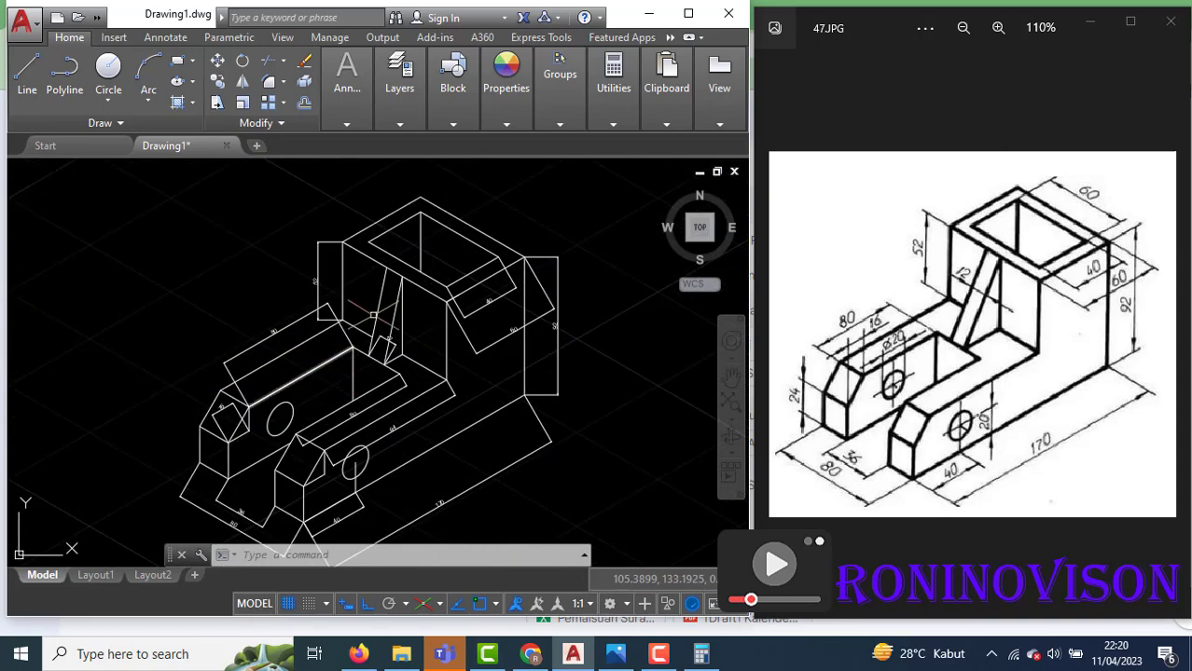
key(Return)
click(422, 200)
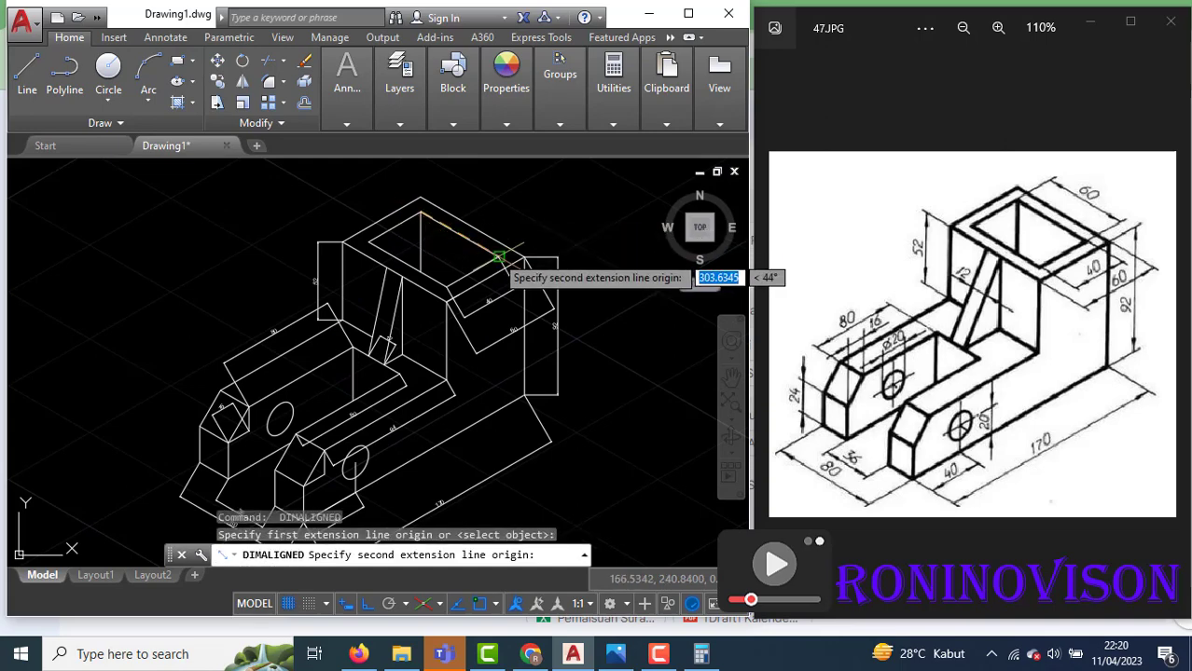
click(500, 259)
click(509, 222)
scroll(476, 202, up, 3)
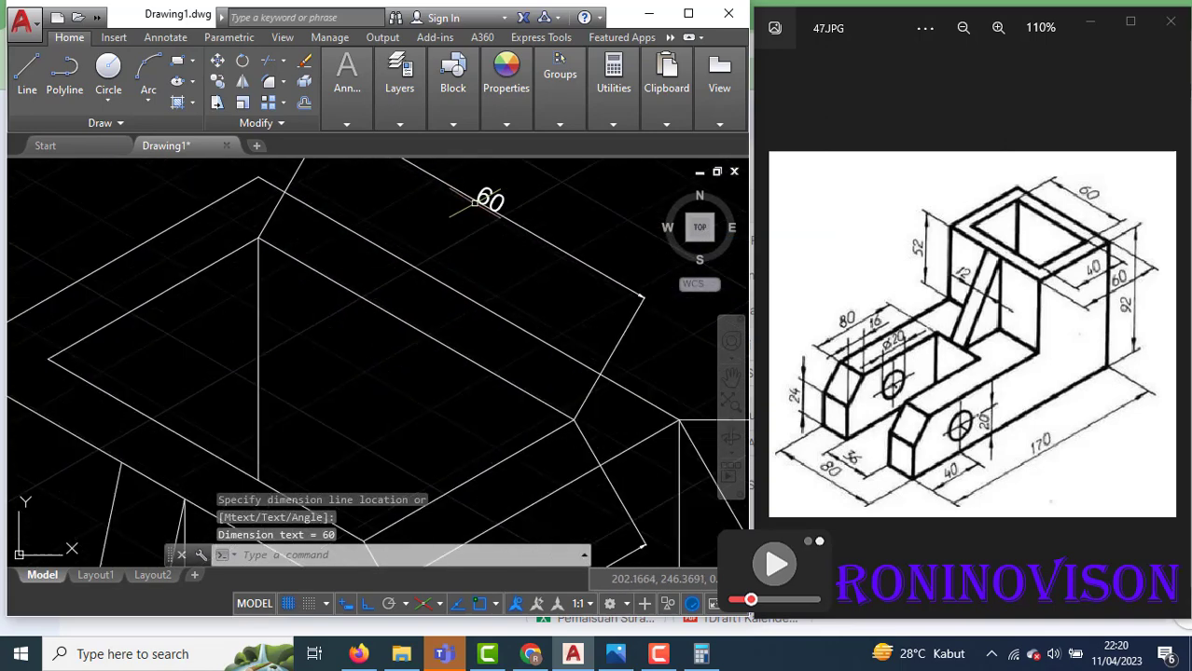
scroll(447, 215, down, 2)
scroll(972, 317, down, 1)
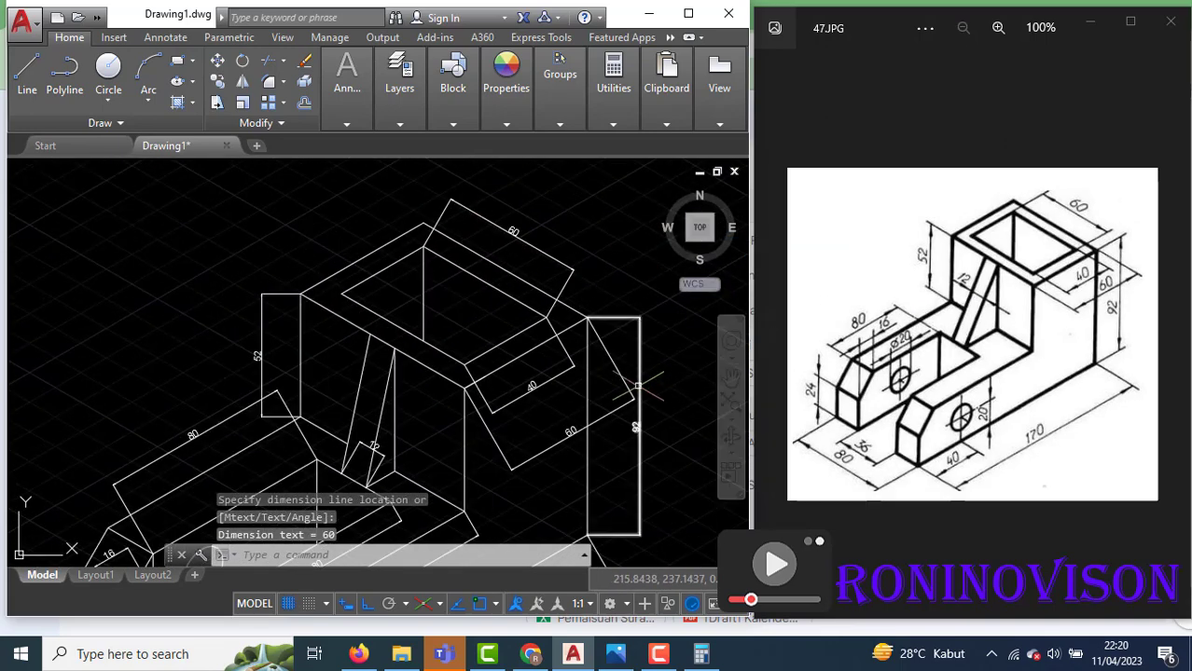
Oblique the tall block's full-height dimension with DIMEDIT, picking two points along the front bottom edge as the obliquing angle
scroll(973, 317, up, 2)
scroll(447, 412, up, 3)
scroll(446, 412, down, 5)
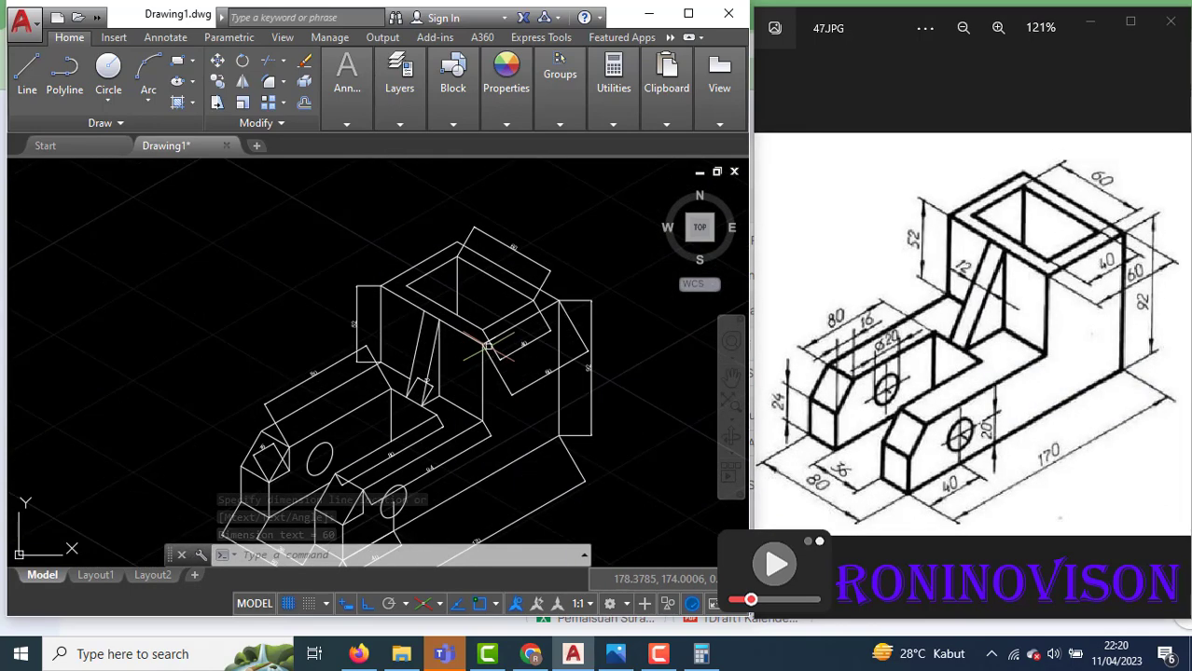
scroll(415, 409, up, 3)
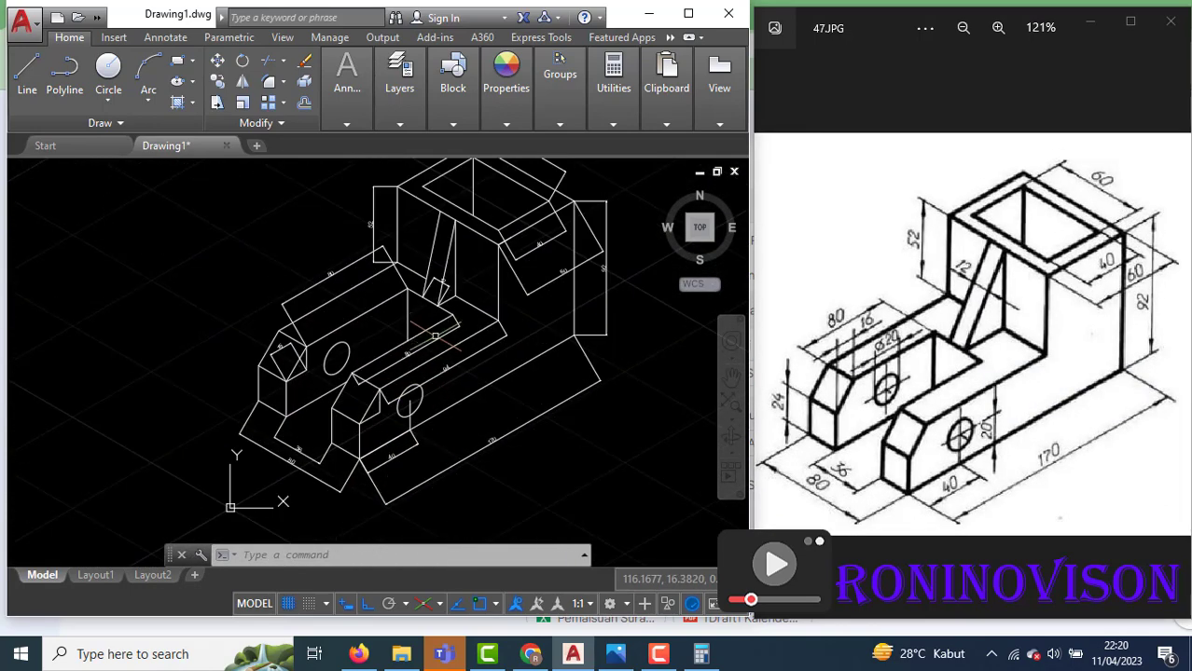
middle_drag(414, 324, 407, 363)
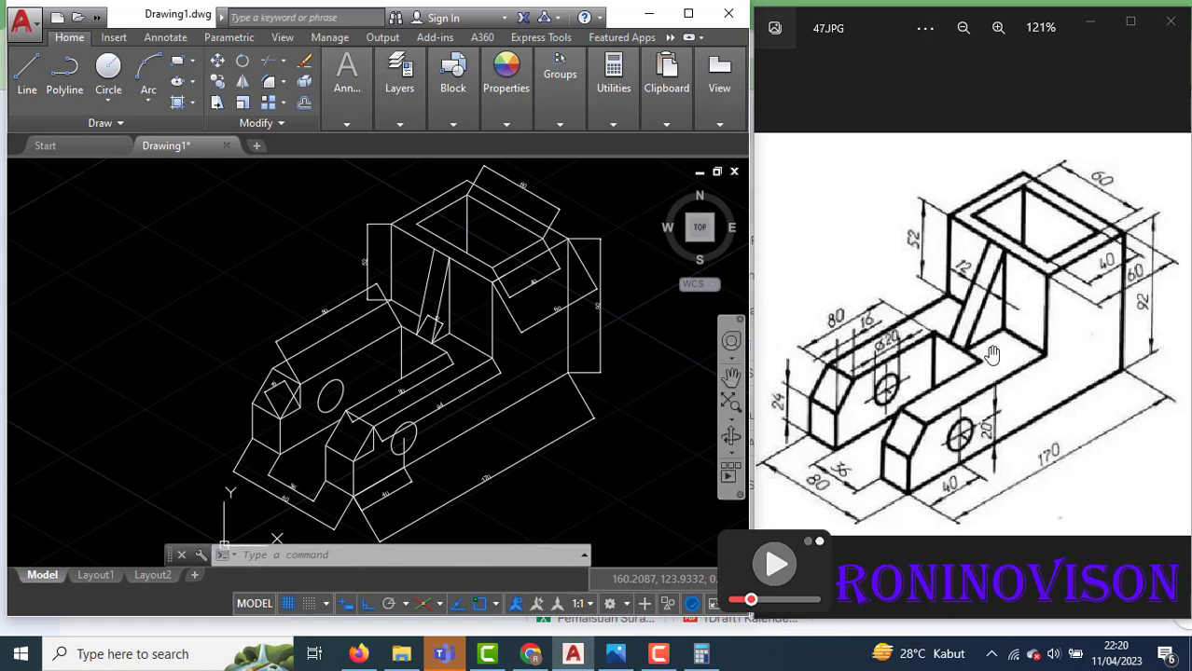
text(im)
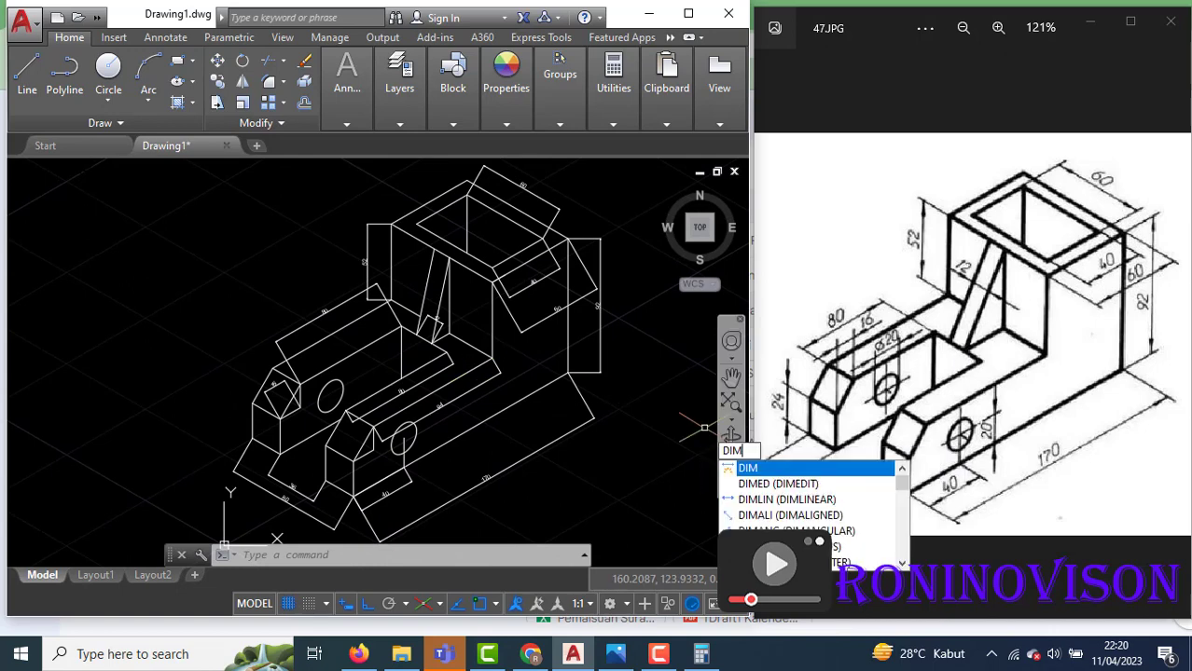
text(edit)
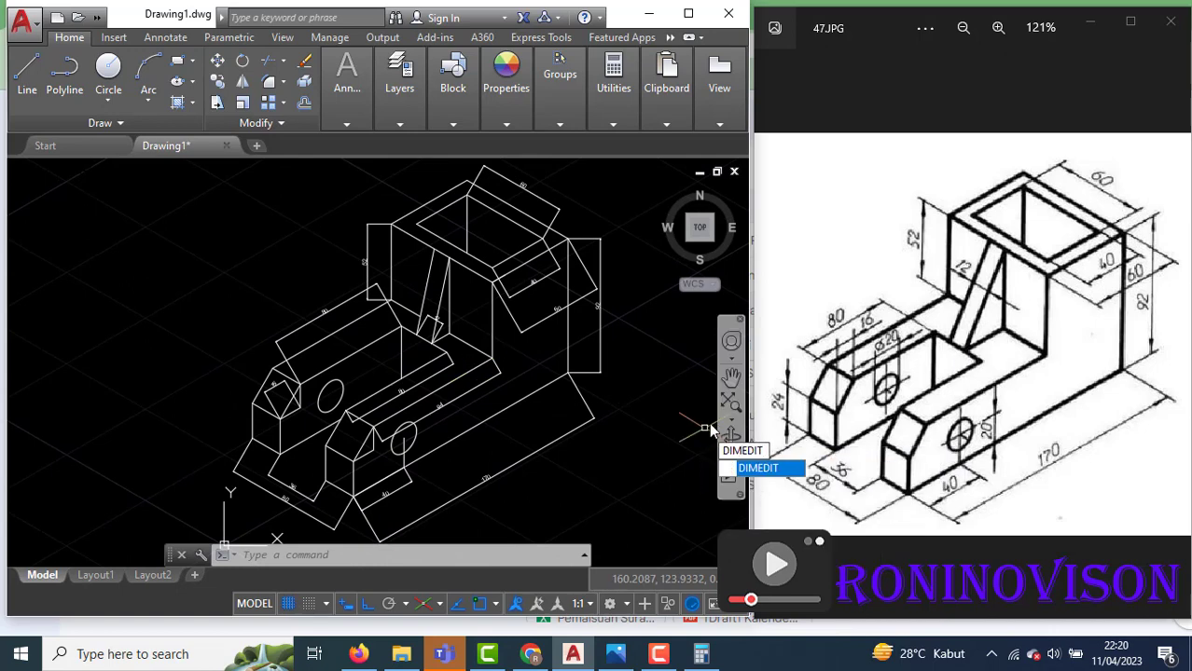
key(Return)
click(754, 529)
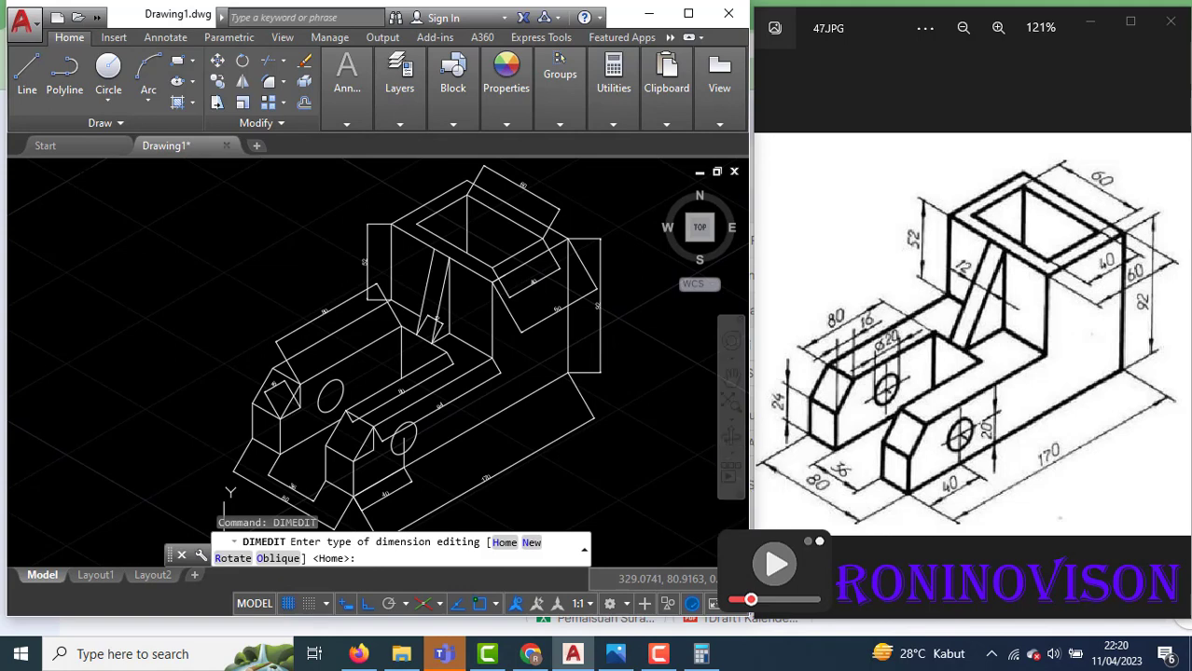
click(598, 361)
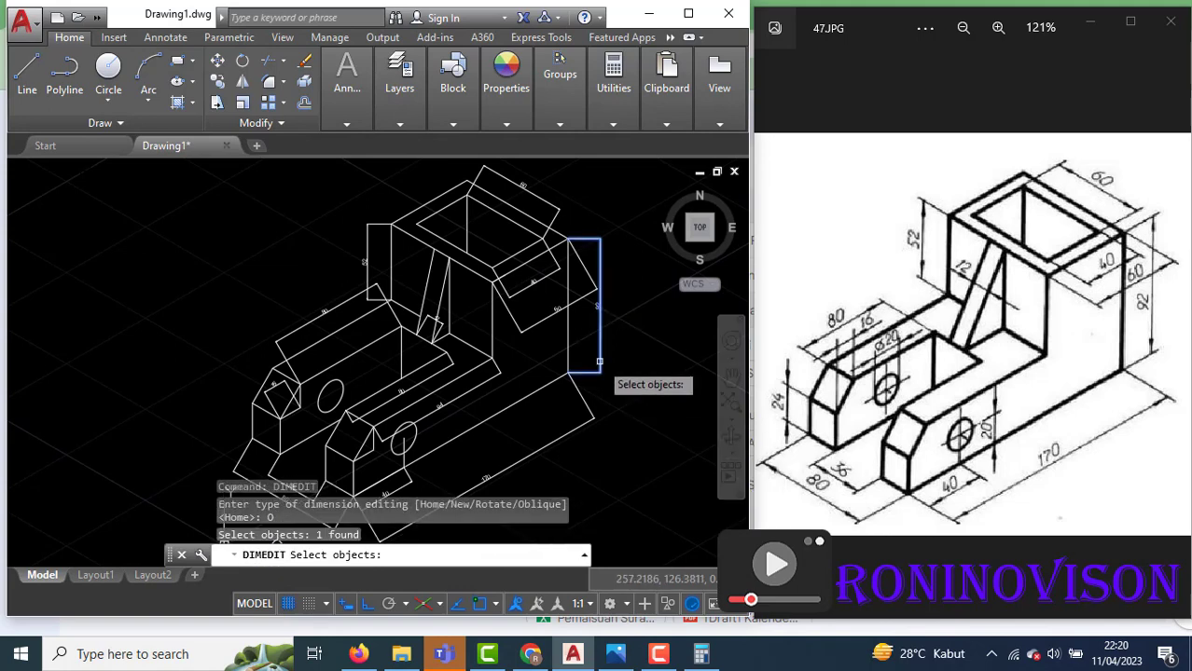
key(Return)
click(402, 463)
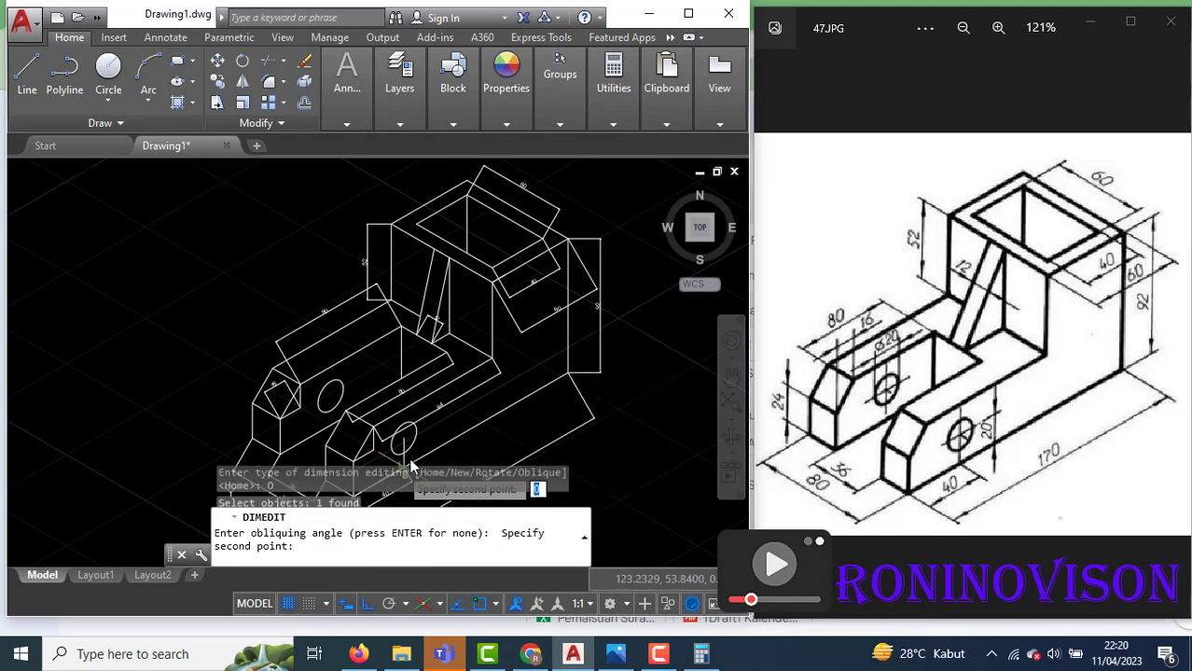
click(567, 373)
scroll(580, 293, down, 1)
scroll(581, 275, up, 3)
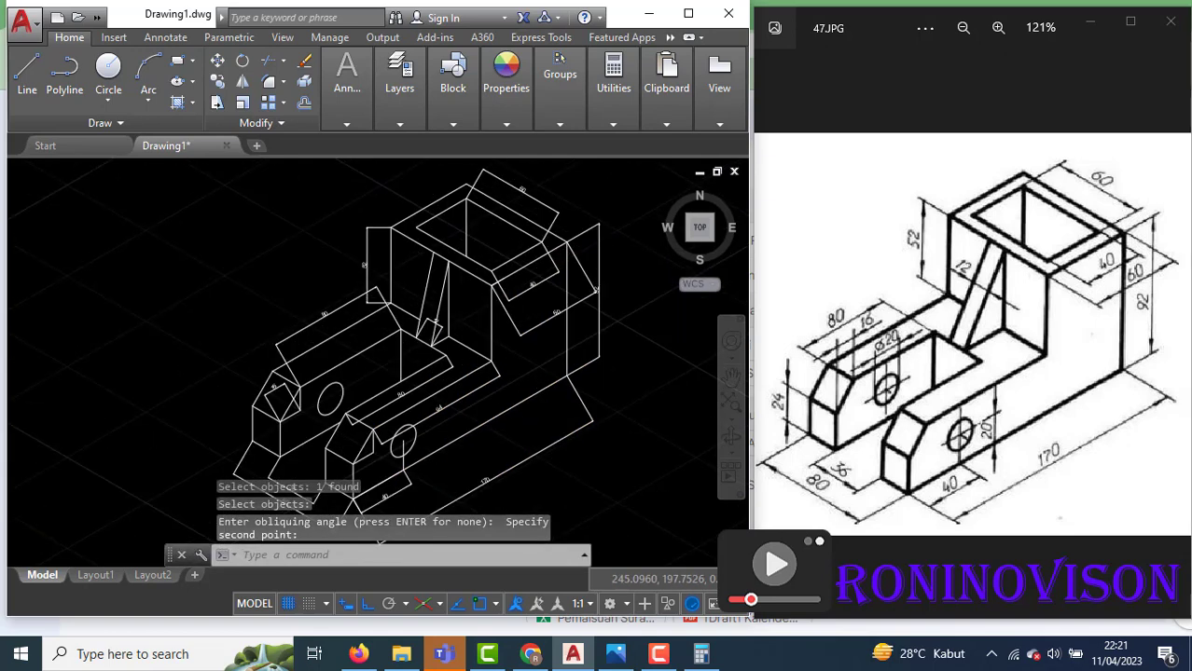
click(544, 346)
key(Return)
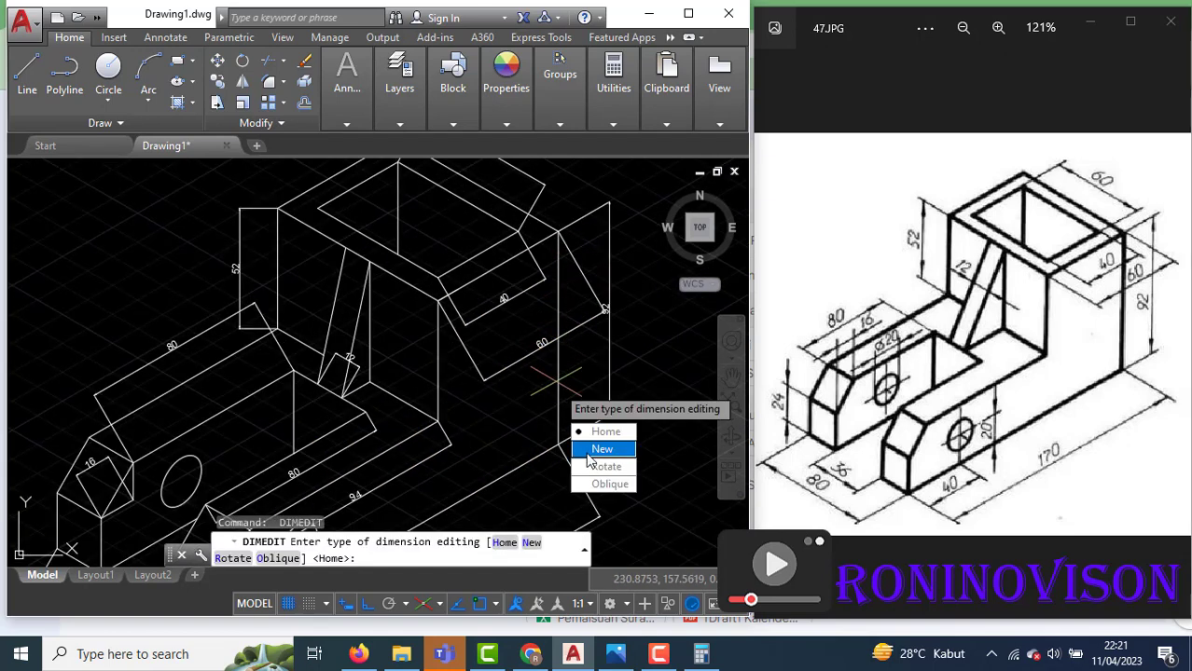
click(595, 484)
click(547, 340)
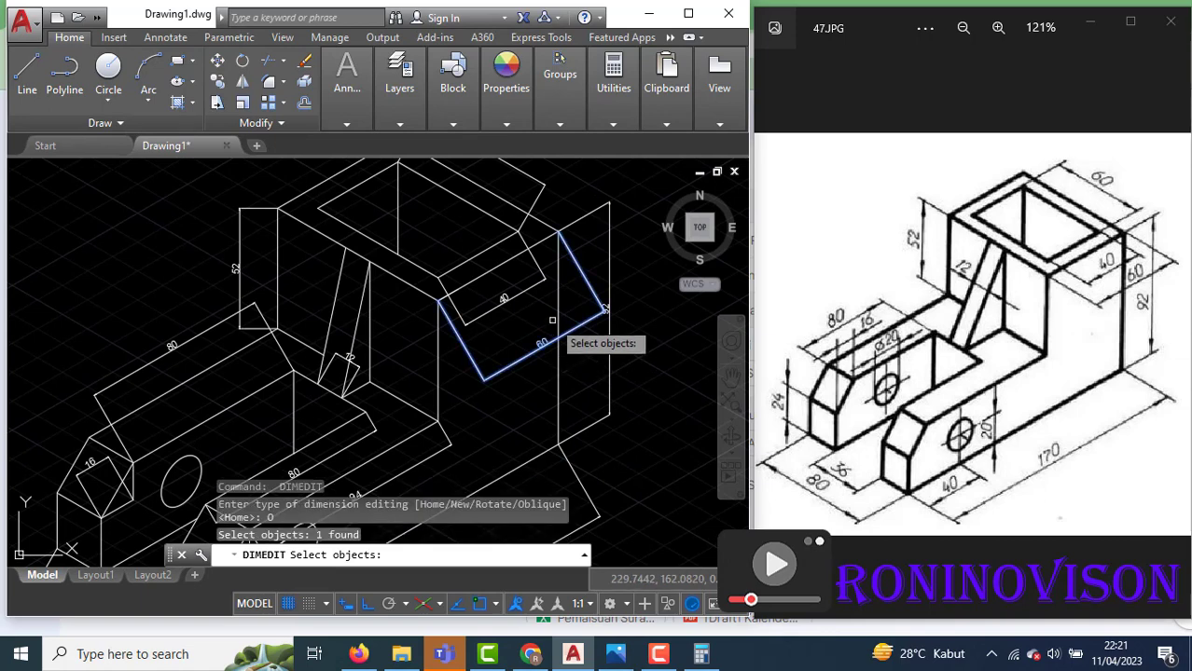
key(Return)
click(558, 232)
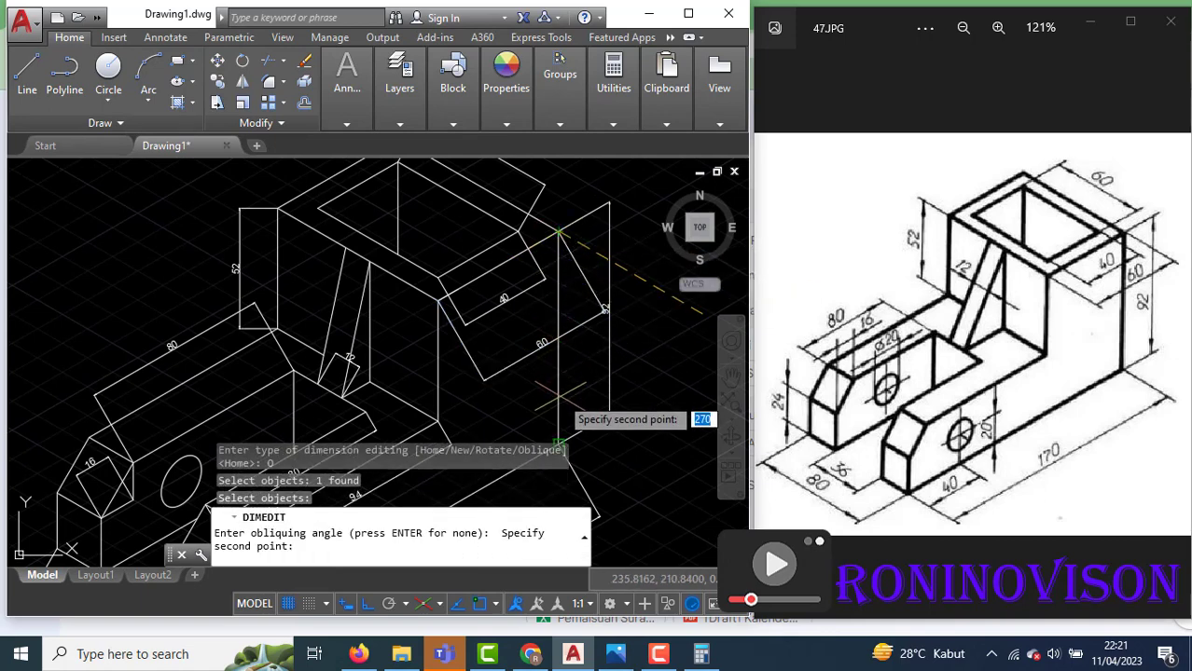
click(568, 226)
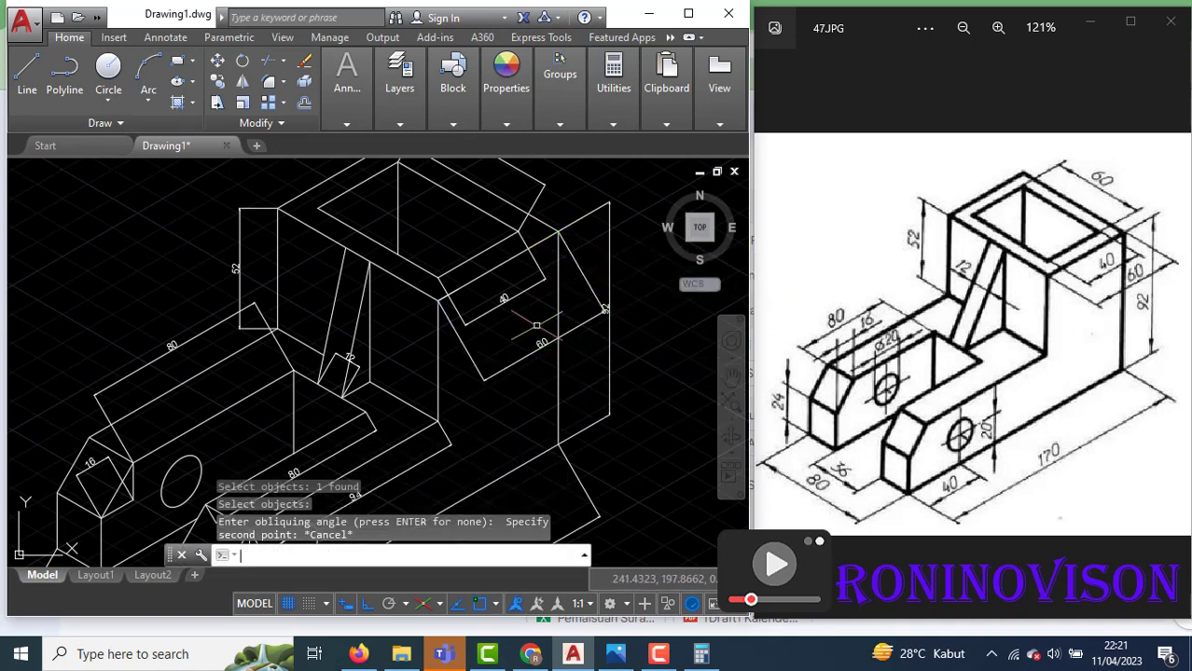
Oblique the dimension of the opening's short lower-right edge, taking the angle from two points along the opening's long lower-left edge
key(Return)
click(579, 430)
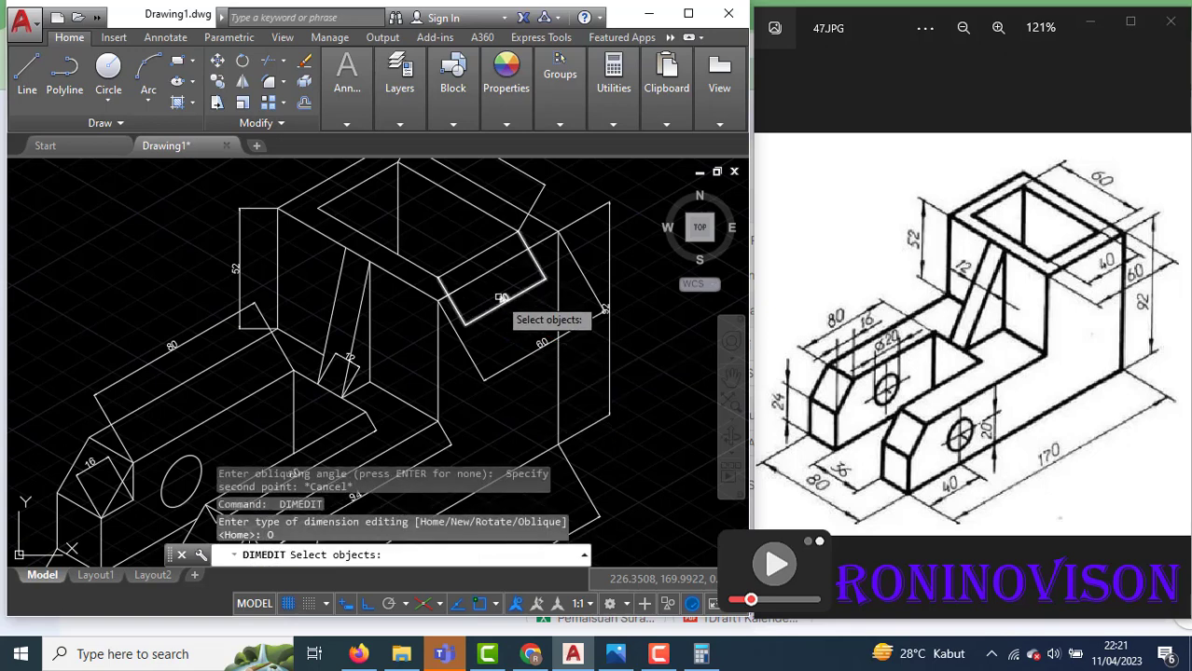
click(497, 294)
key(Return)
click(440, 194)
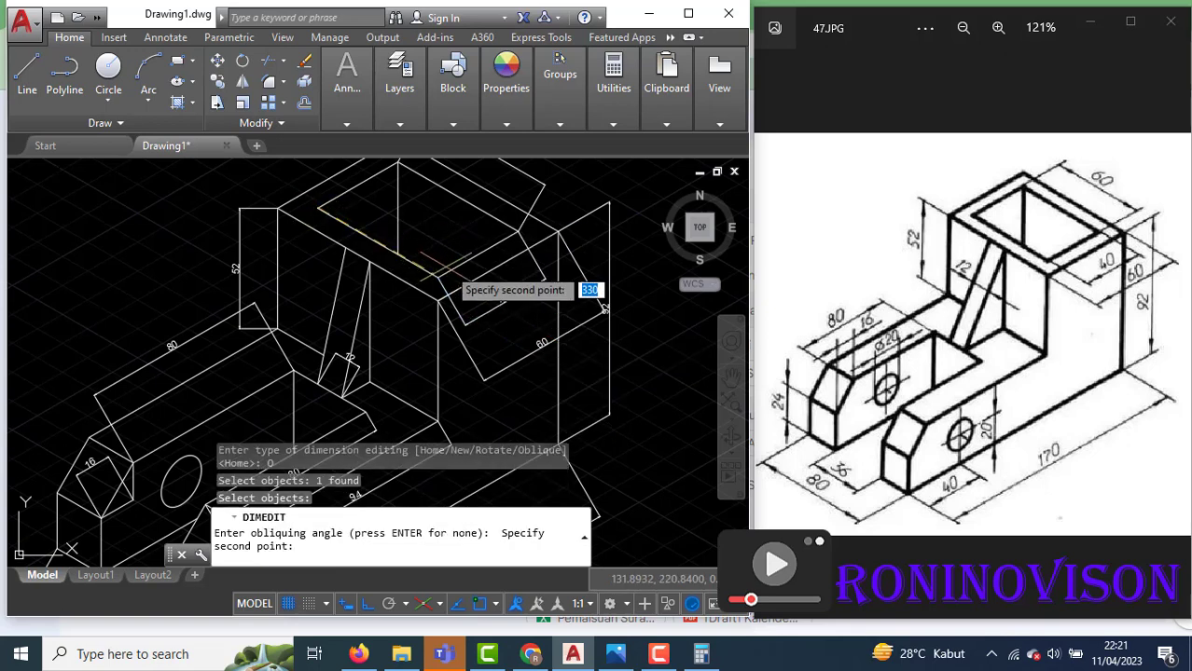
click(544, 367)
Oblique the dimension of the tall block's outer lower-right top edge so its extension lines follow the block's outer lower-left top edge
key(Return)
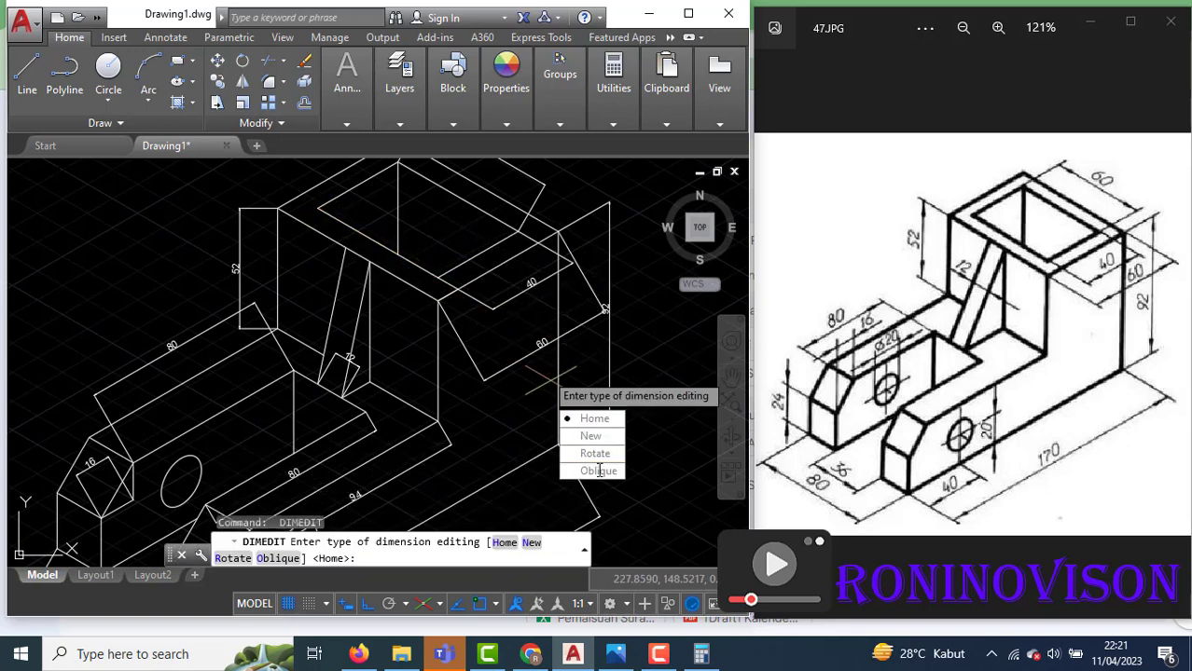
key(Return)
click(536, 332)
key(Return)
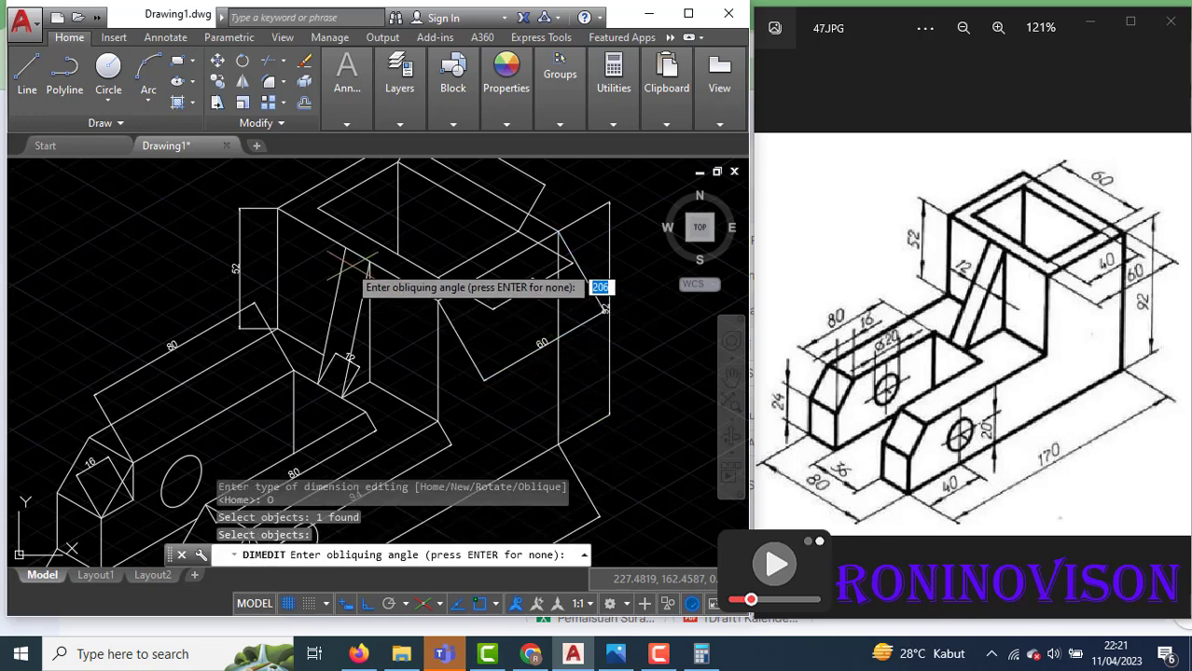
click(277, 207)
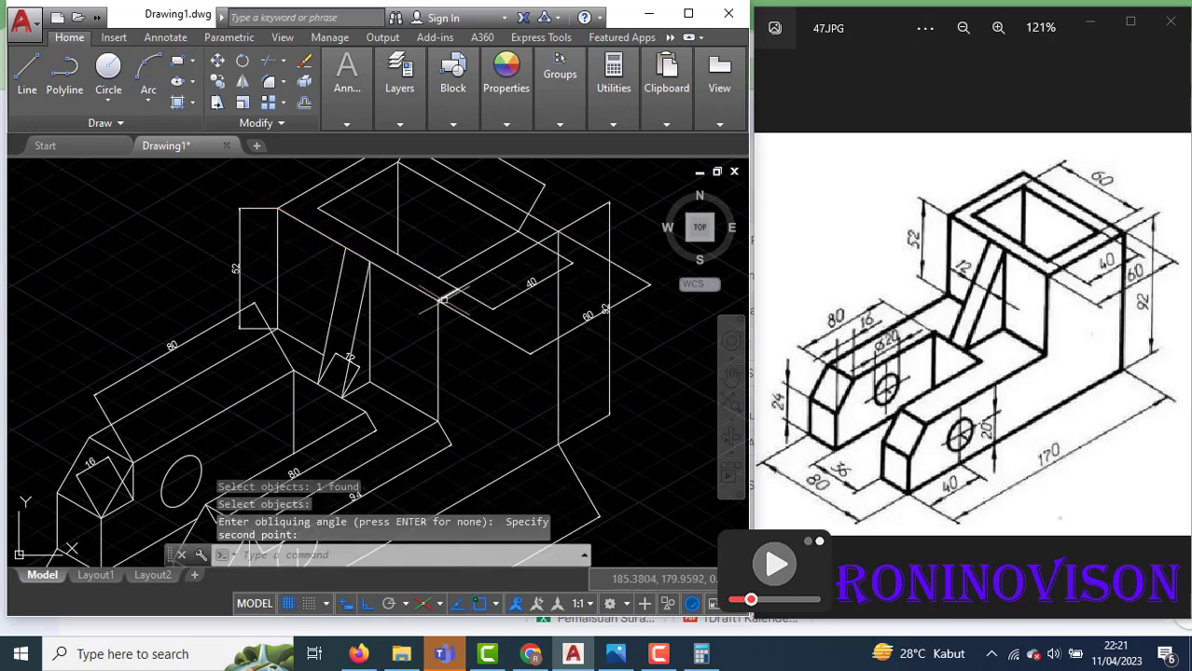
Oblique the dimension of the opening's long upper-right edge, taking the angle from the endpoints of the opening's short lower-right edge
scroll(466, 279, down, 2)
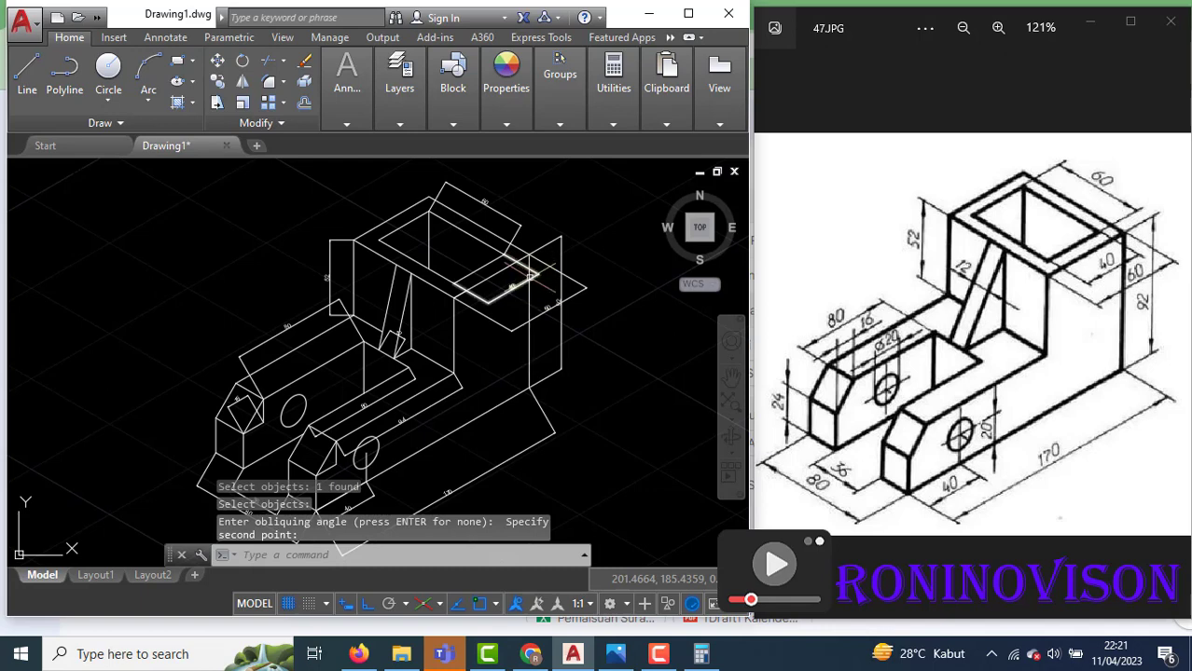
scroll(530, 277, down, 1)
scroll(506, 244, up, 3)
key(Return)
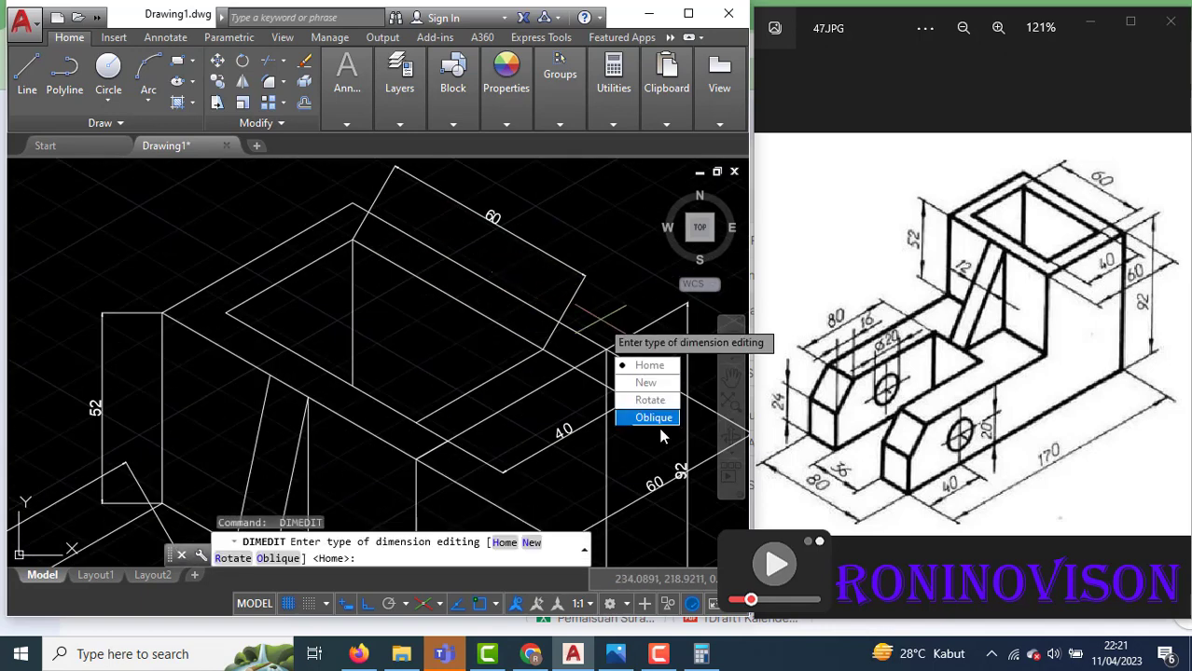
click(652, 419)
click(571, 304)
key(Return)
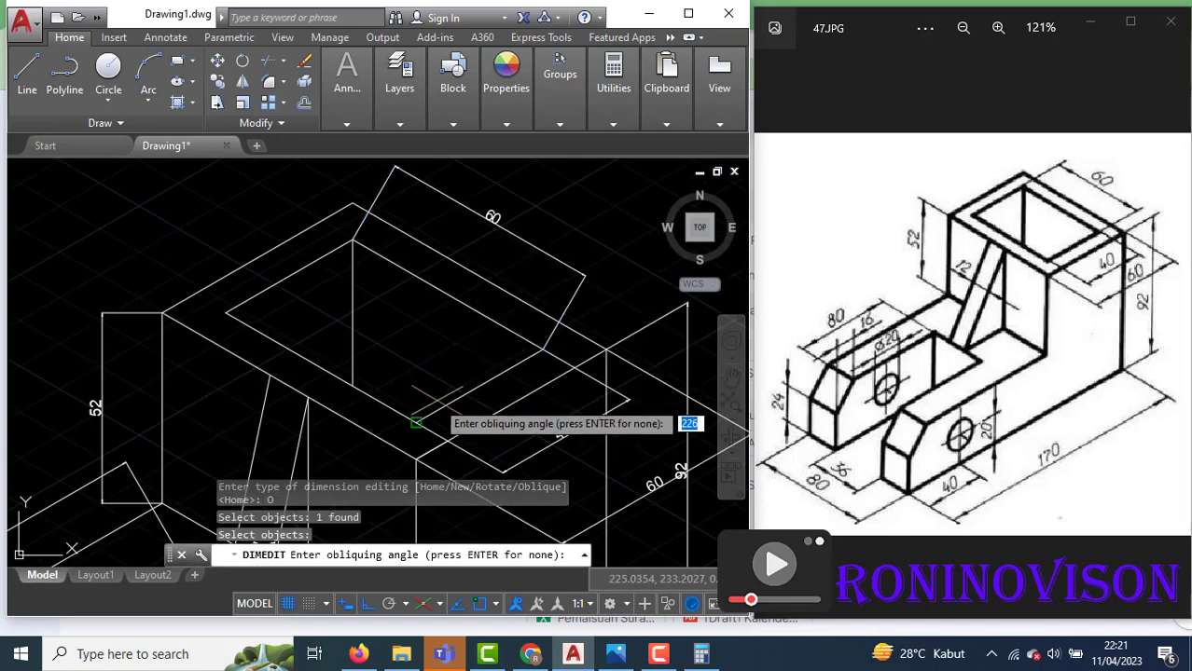
click(416, 423)
click(542, 359)
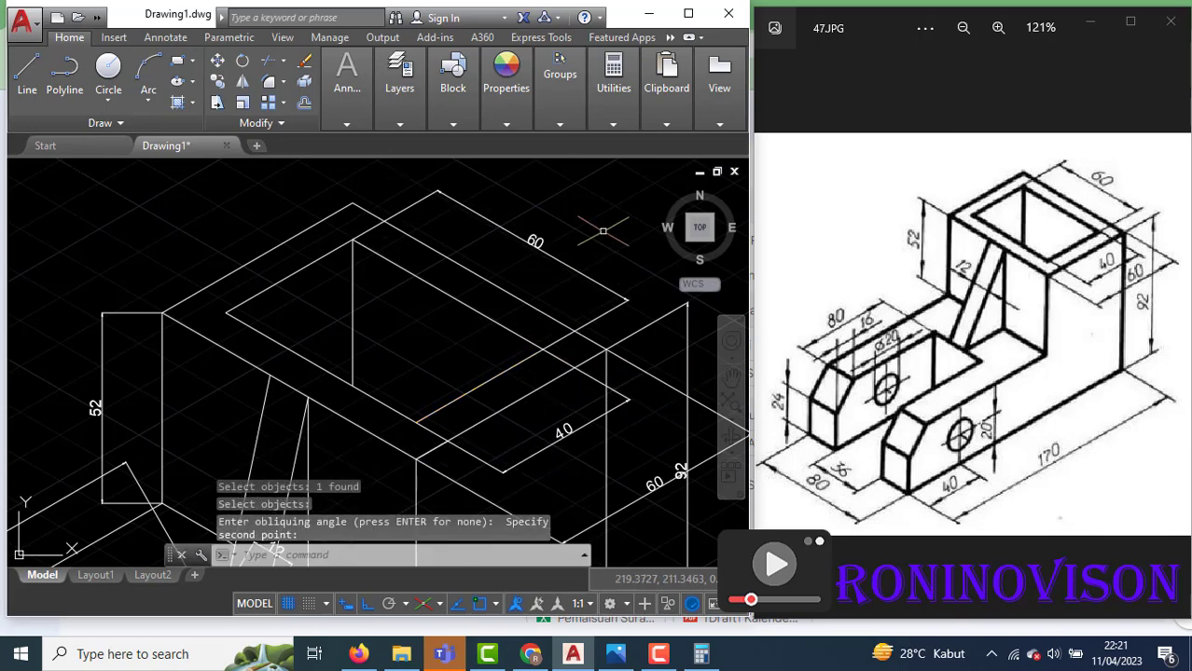
Oblique the bracket's overall bottom length dimension with DIMEDIT, taking the angle from two points along the tall block's front base edge
scroll(605, 226, down, 3)
scroll(607, 408, up, 2)
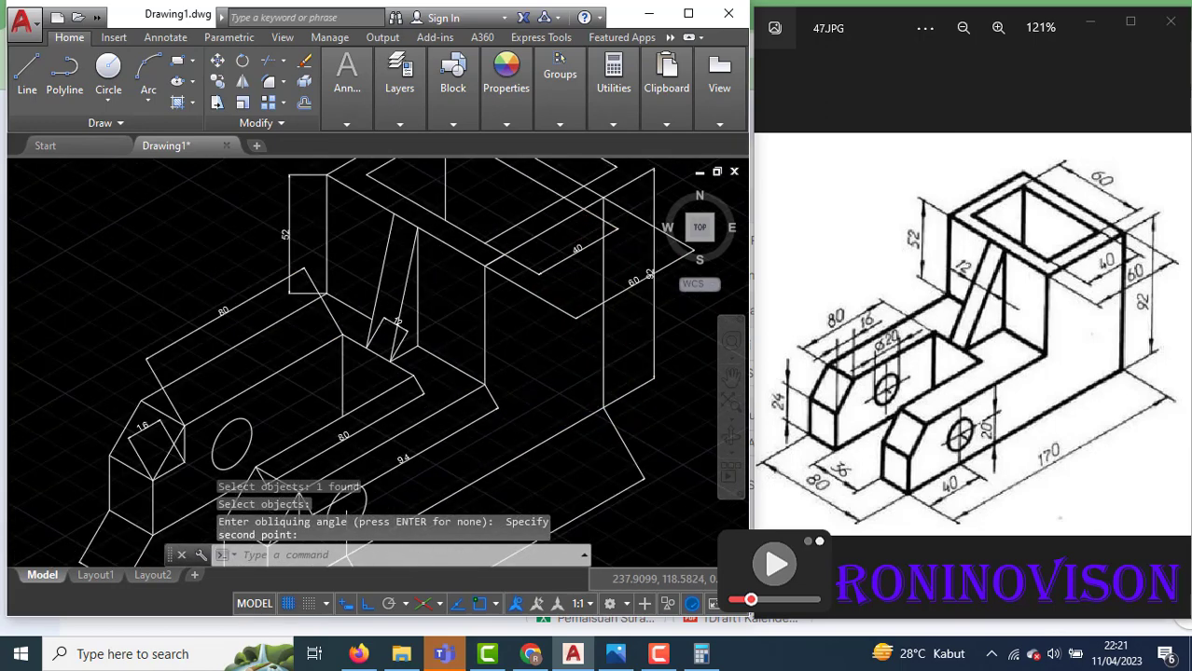
scroll(620, 401, down, 3)
key(Return)
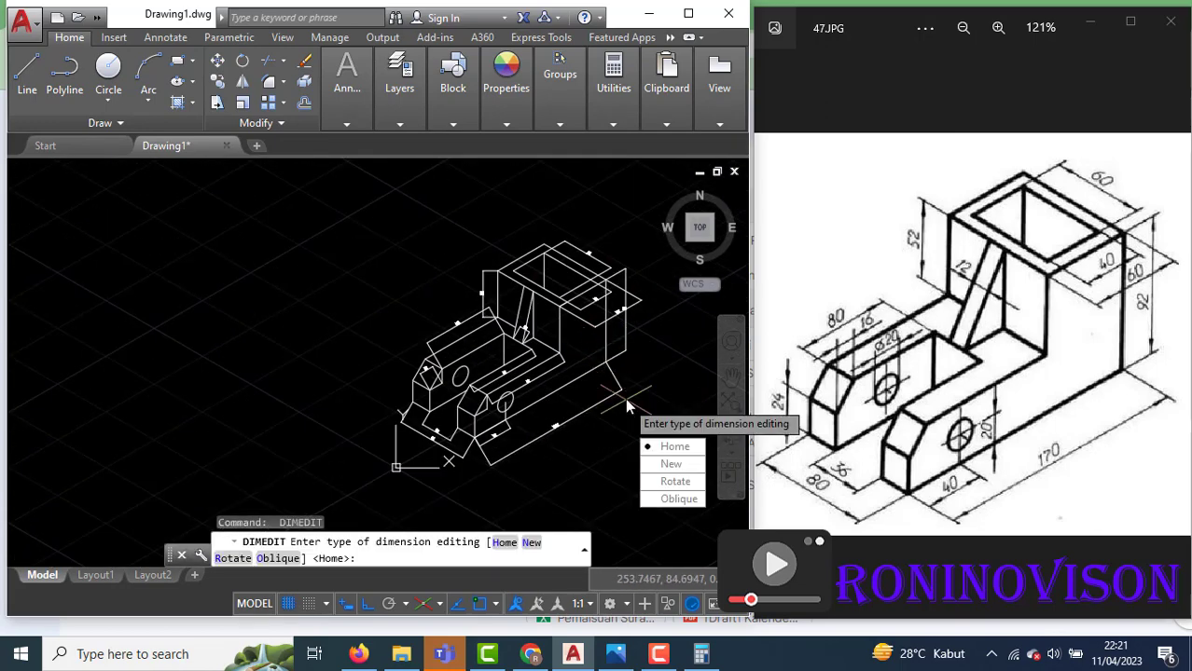
click(684, 504)
click(564, 443)
key(Return)
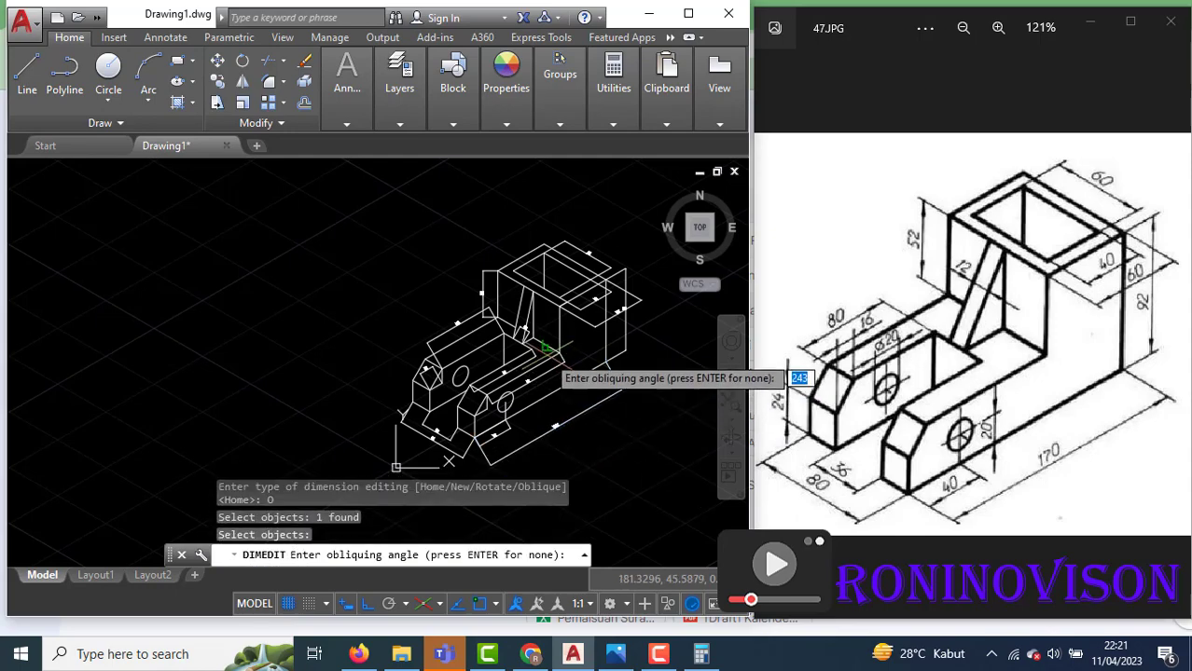
scroll(543, 350, up, 4)
click(522, 320)
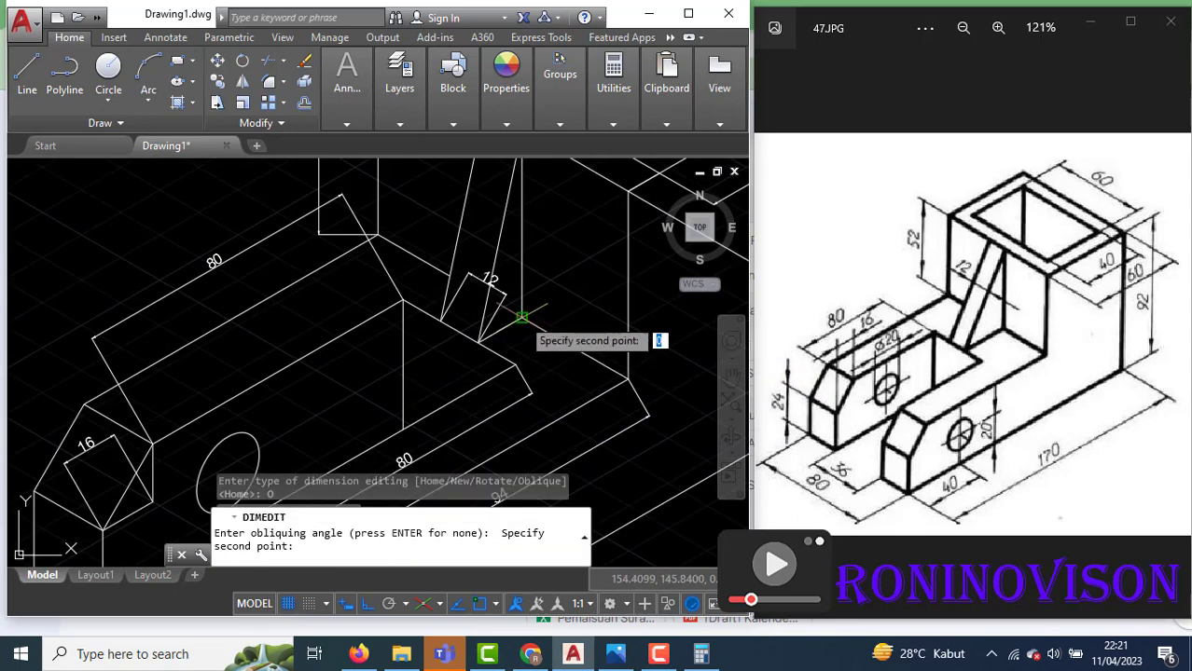
click(627, 379)
scroll(629, 354, down, 5)
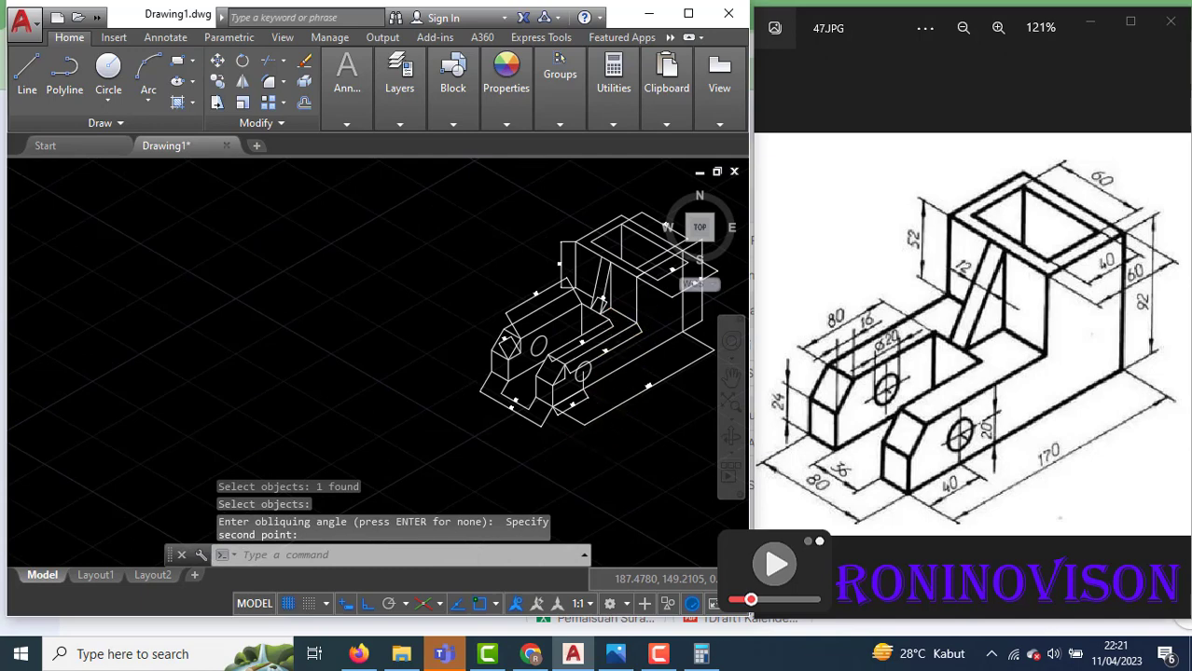
Oblique the near arm's hole-position dimension, taking the angle from the endpoints of that arm's front bottom edge
scroll(559, 389, up, 5)
key(Return)
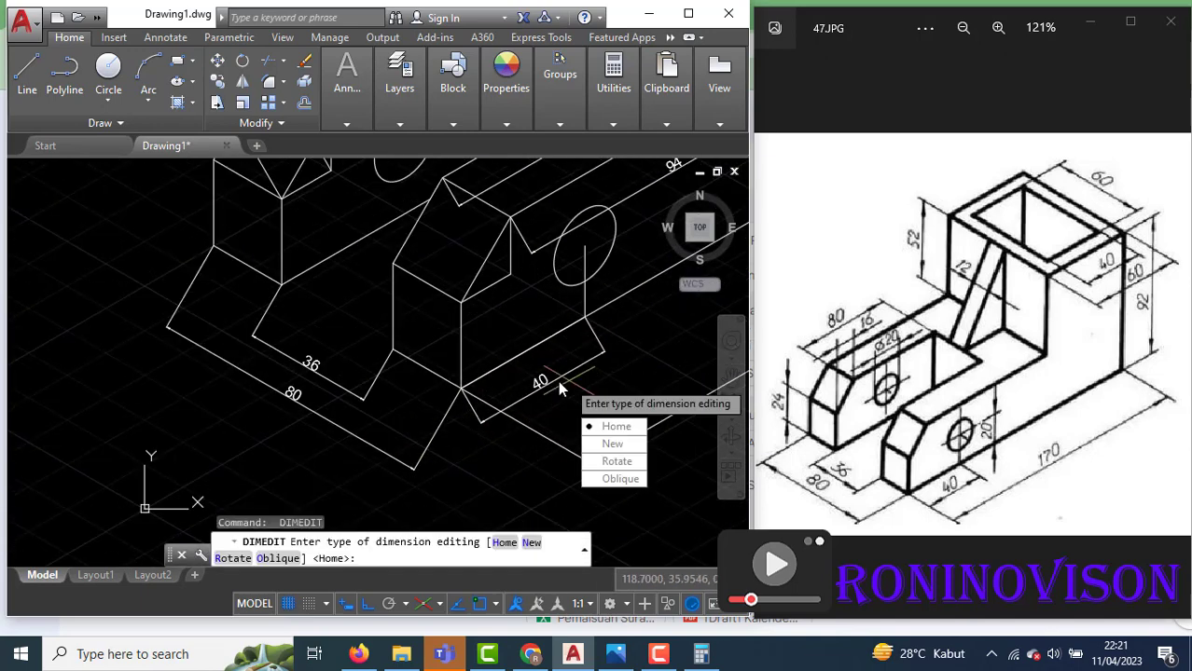
click(620, 479)
click(480, 391)
key(Return)
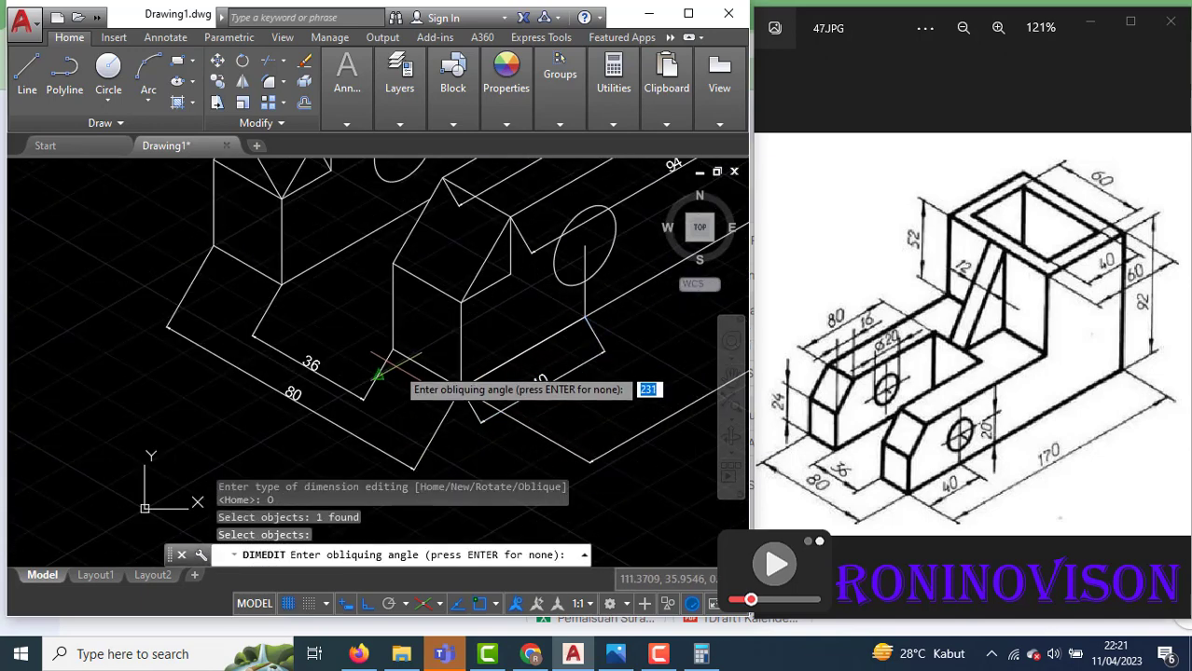
click(393, 353)
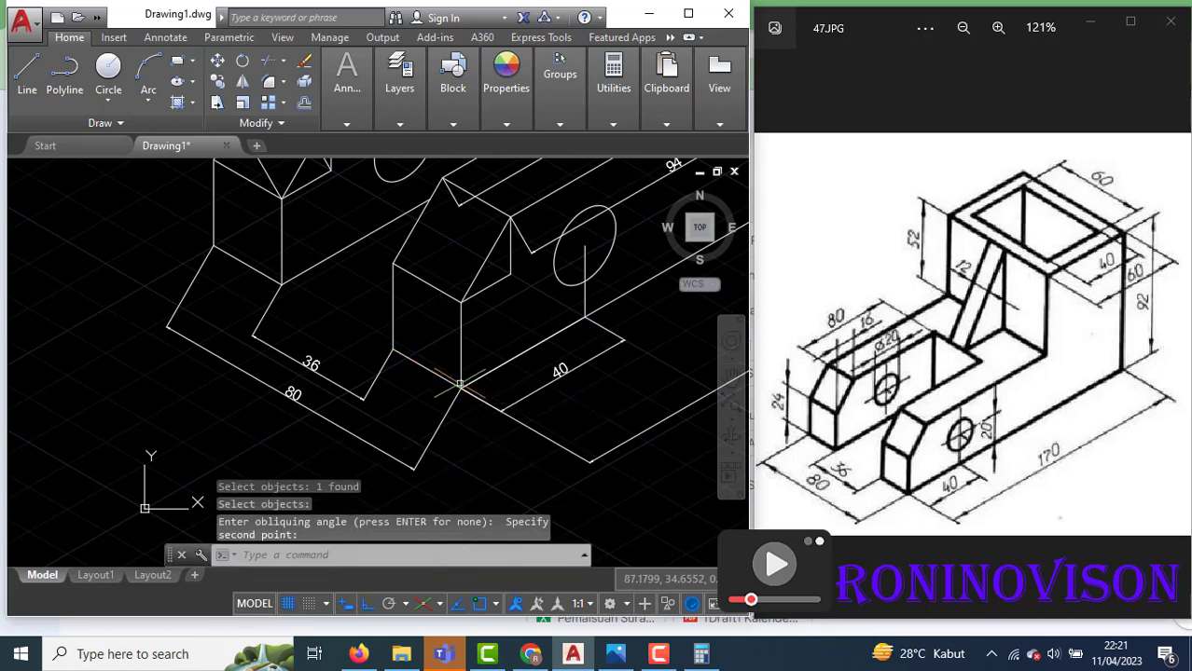
Oblique the bracket's overall front width dimension, taking the angle from two points along the near arm's long bottom edge
scroll(550, 378, down, 2)
scroll(437, 393, up, 2)
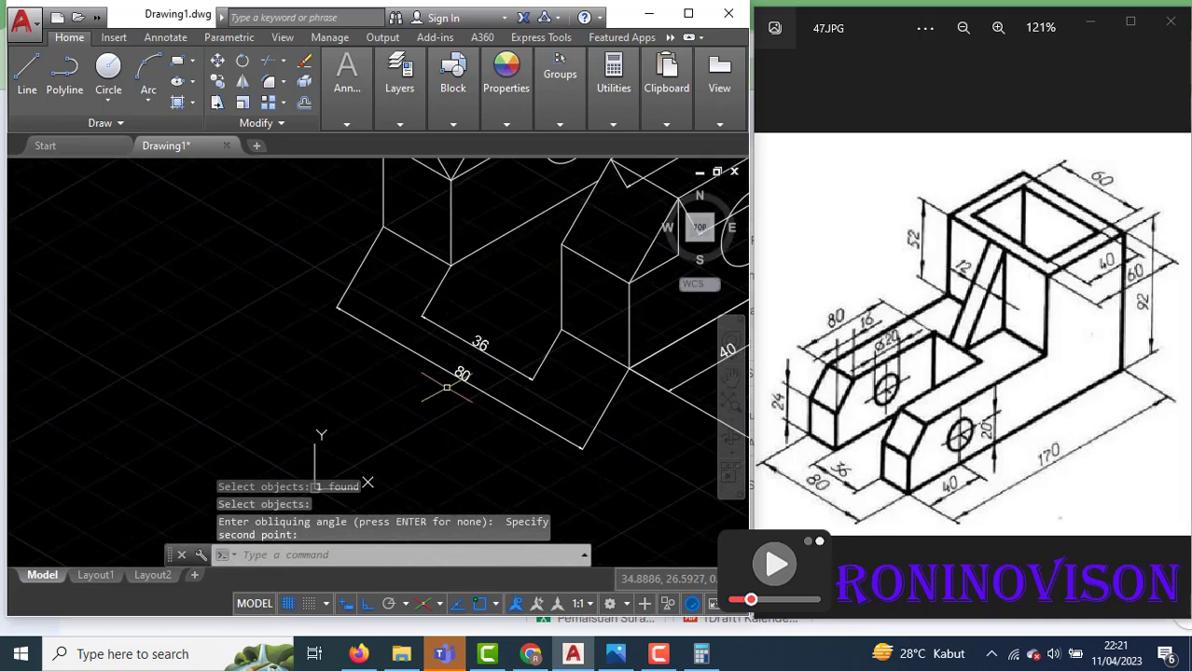
key(Return)
click(500, 485)
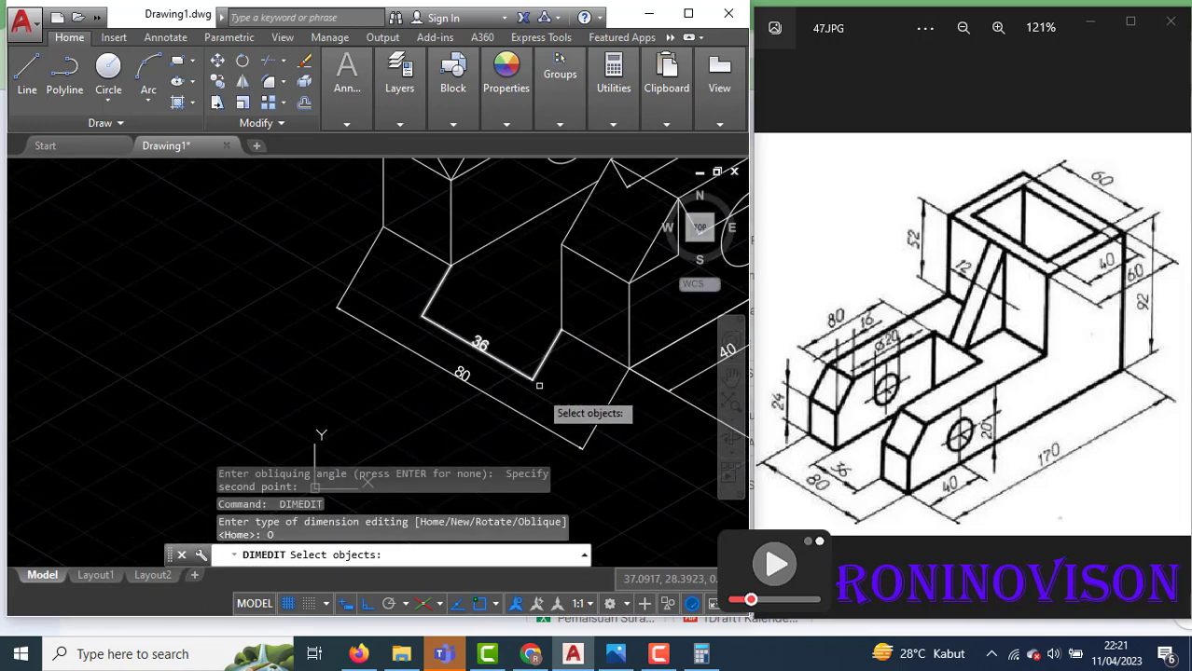
click(535, 420)
scroll(508, 418, down, 2)
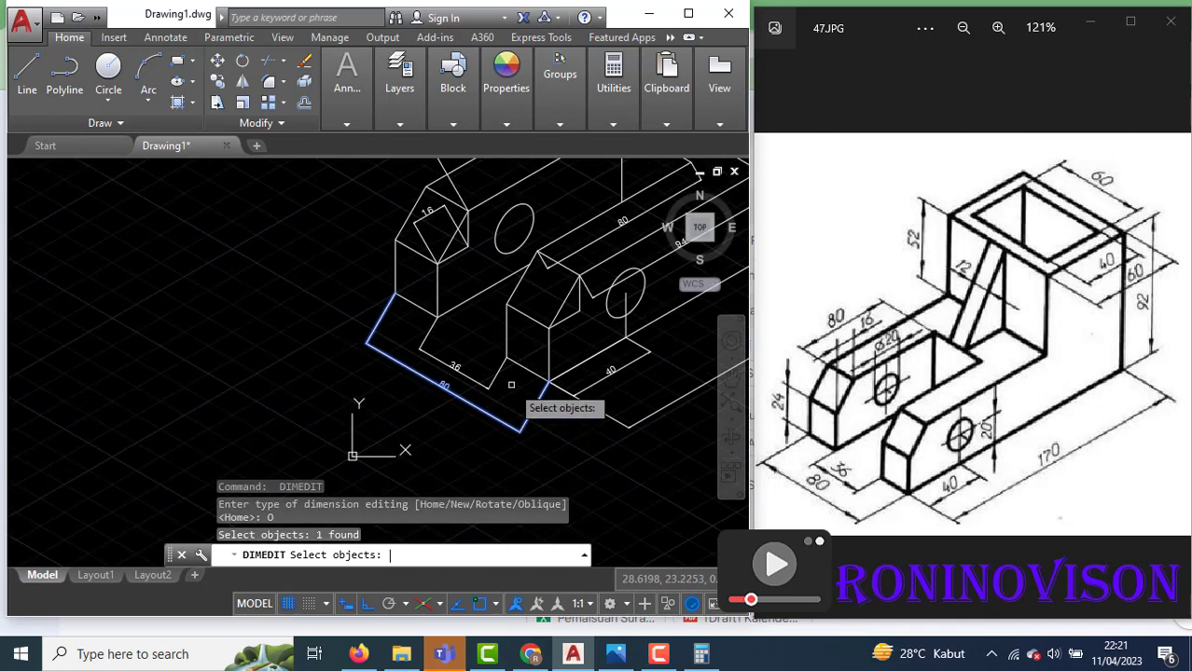
key(Return)
click(586, 359)
click(553, 380)
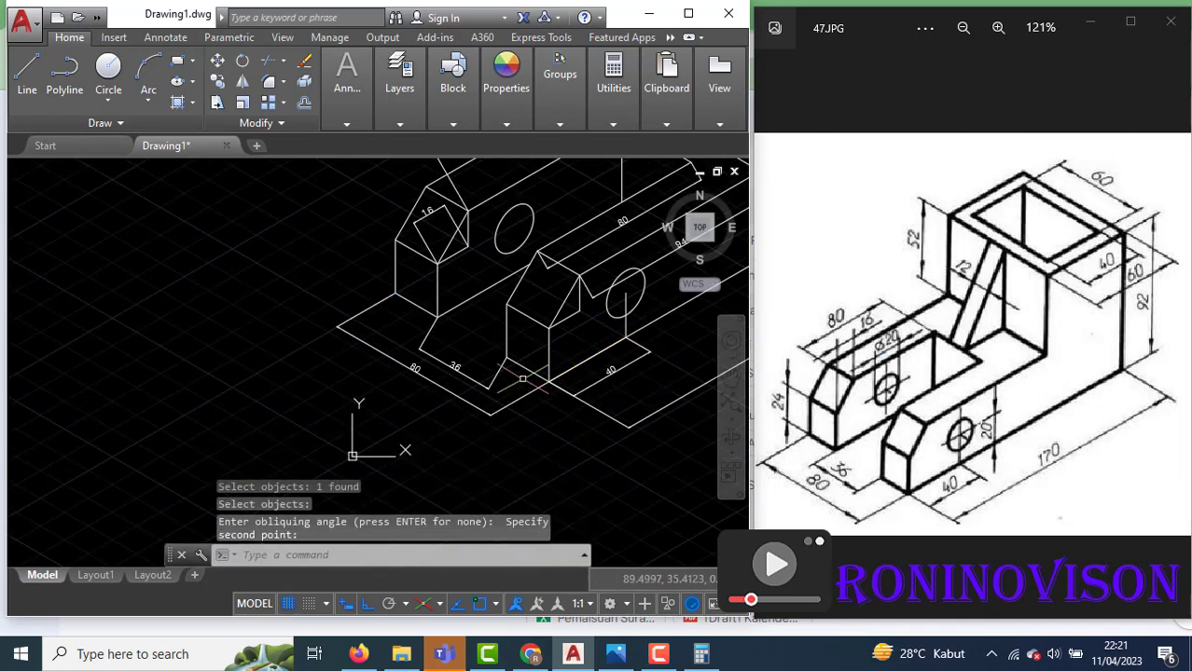
Oblique the dimension of the gap between the two arms so its extension lines follow the arms' length direction
key(Return)
click(530, 483)
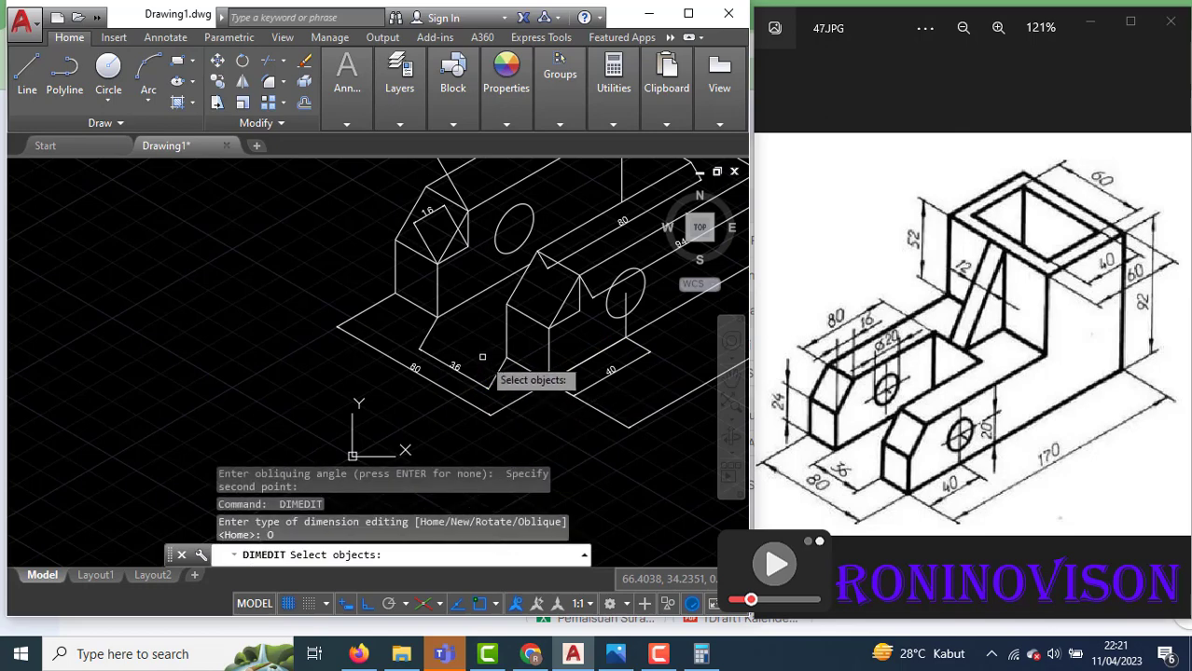
click(484, 382)
key(Return)
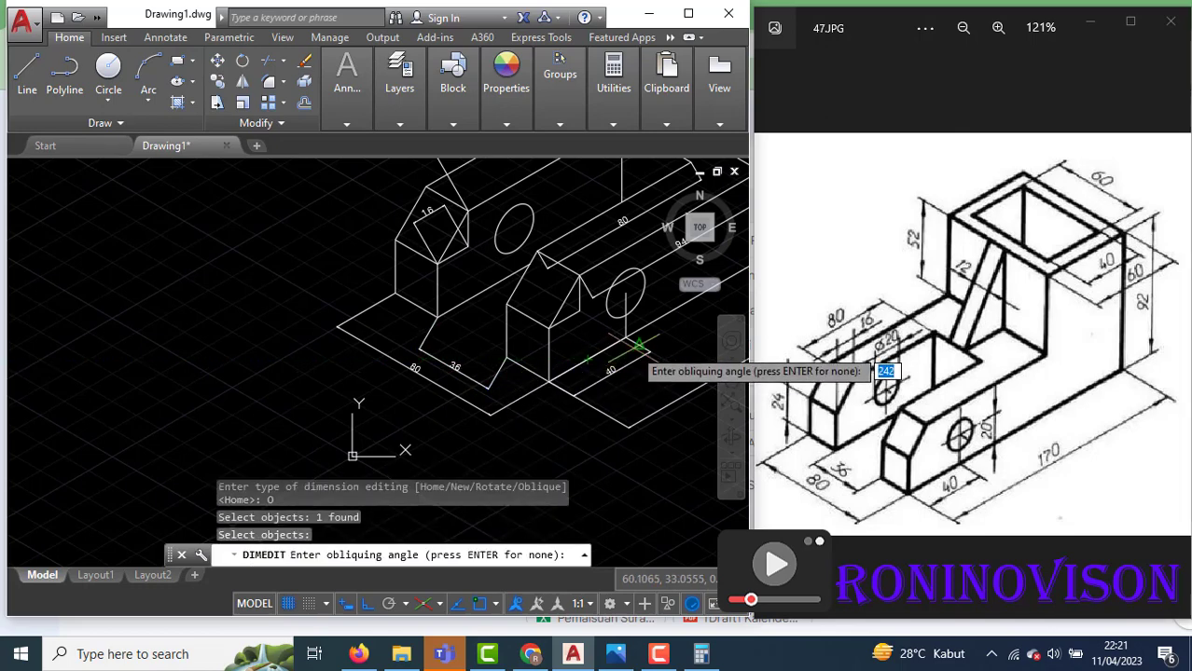
click(506, 358)
scroll(453, 348, down, 2)
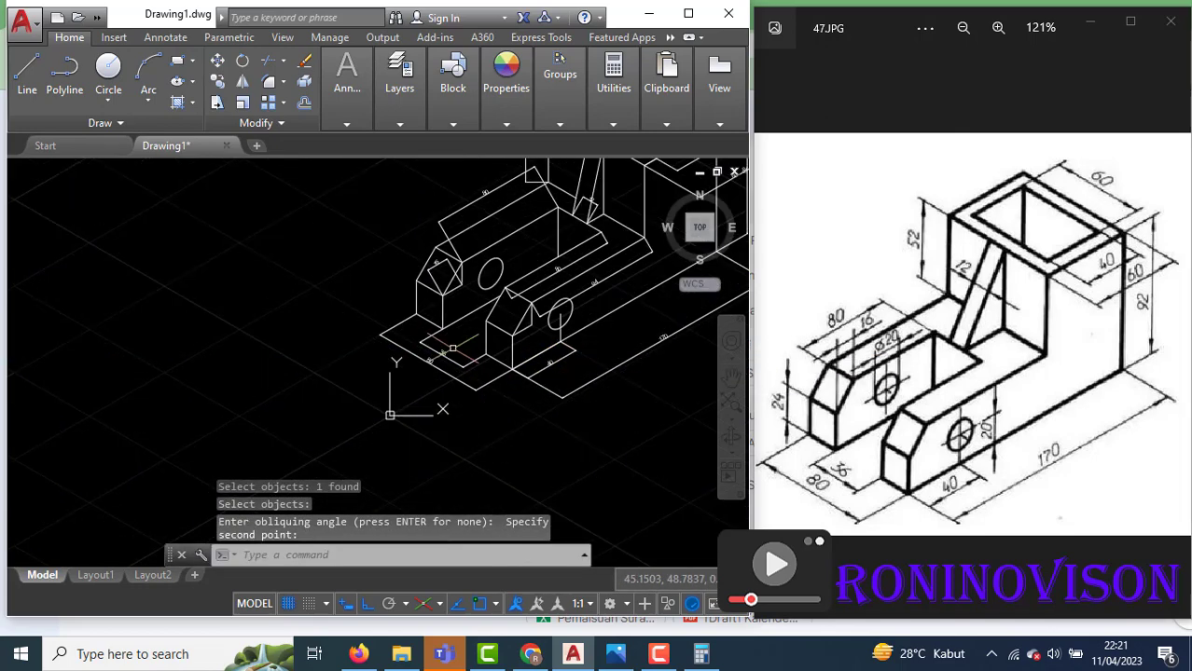
Add an aligned dimension to the far arm's outer front vertical edge, placing it outside the arm
scroll(474, 254, up, 2)
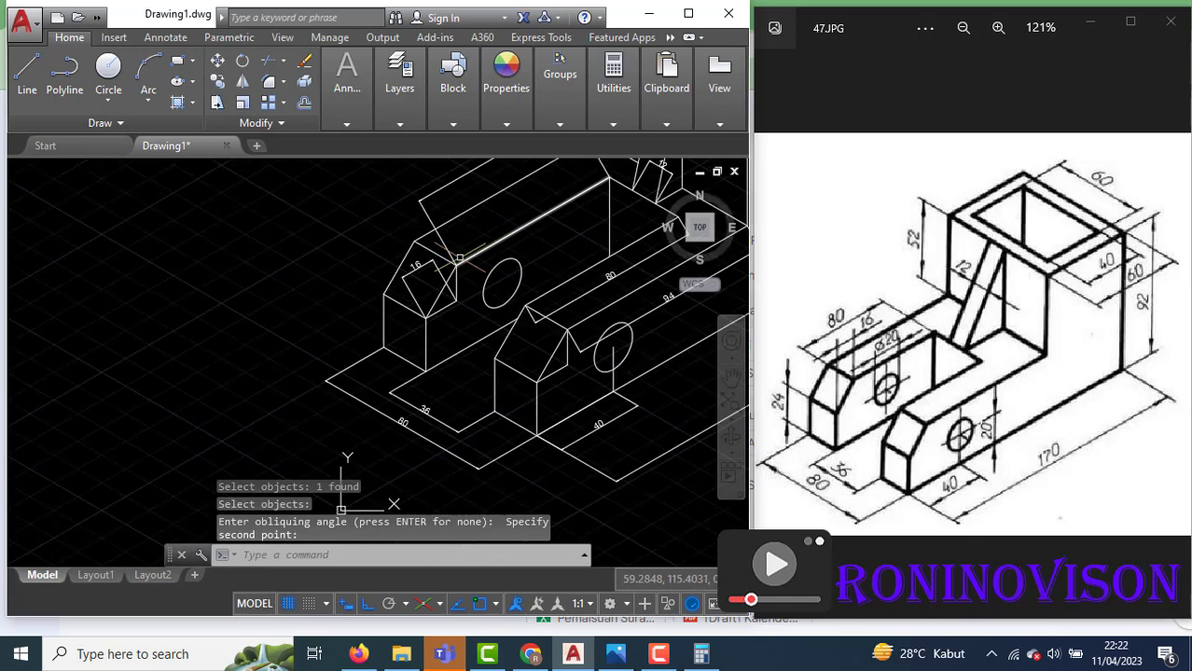
click(349, 125)
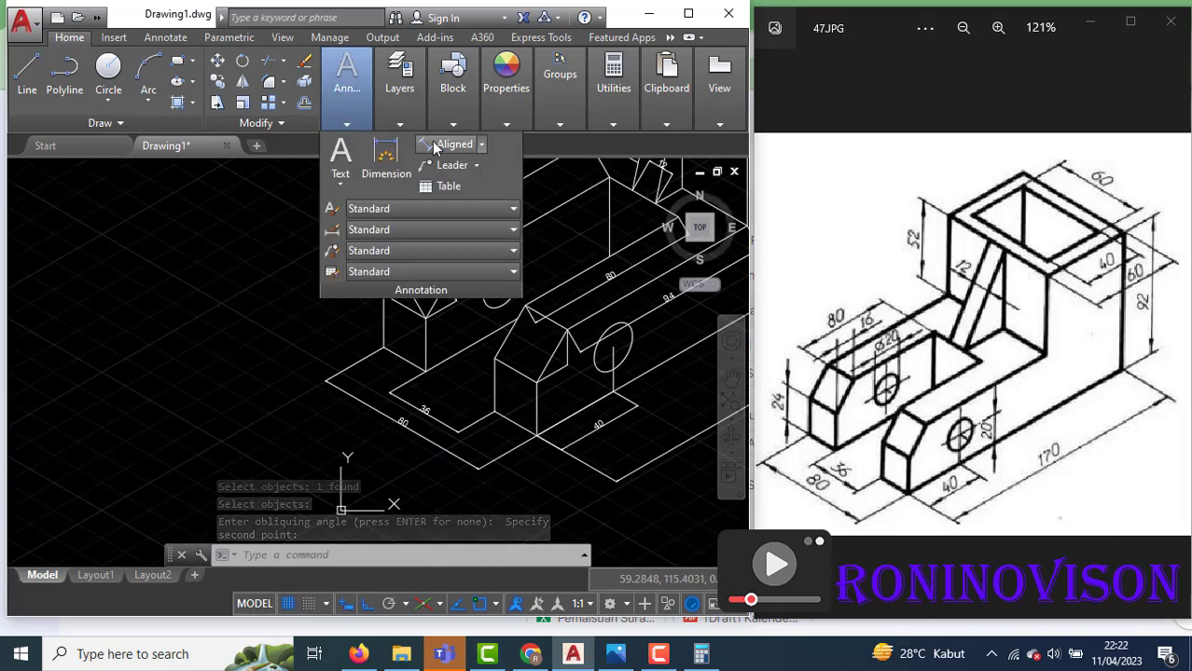
click(454, 144)
click(388, 416)
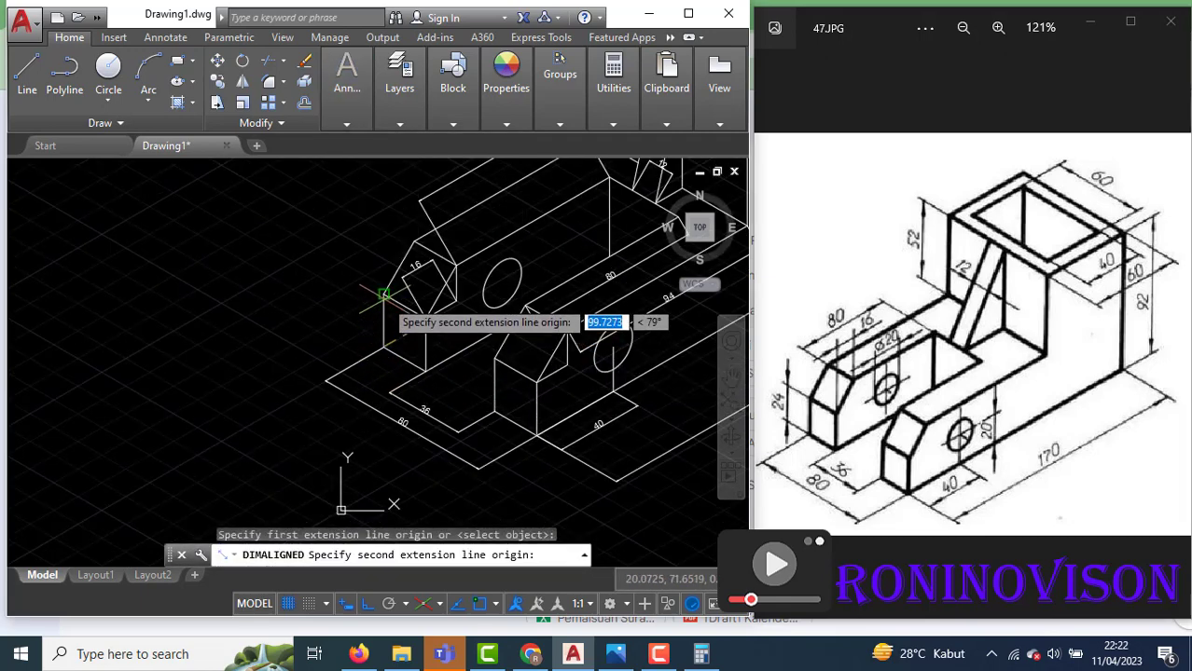
click(384, 296)
click(346, 319)
key(Escape)
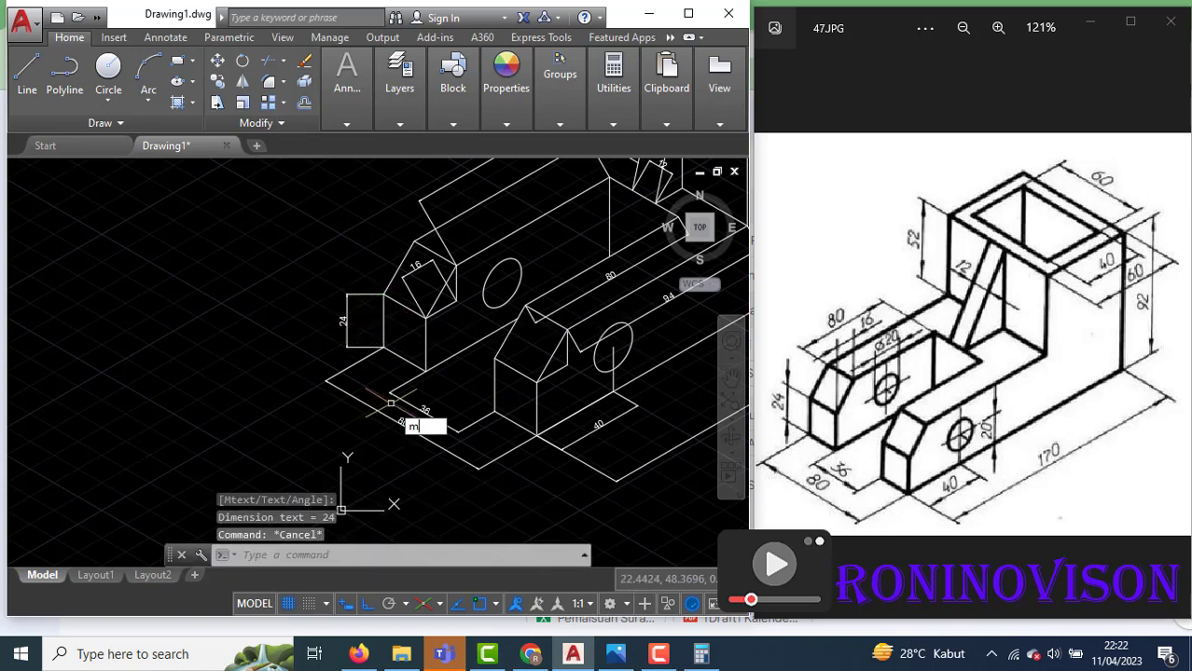
key(Return)
click(394, 418)
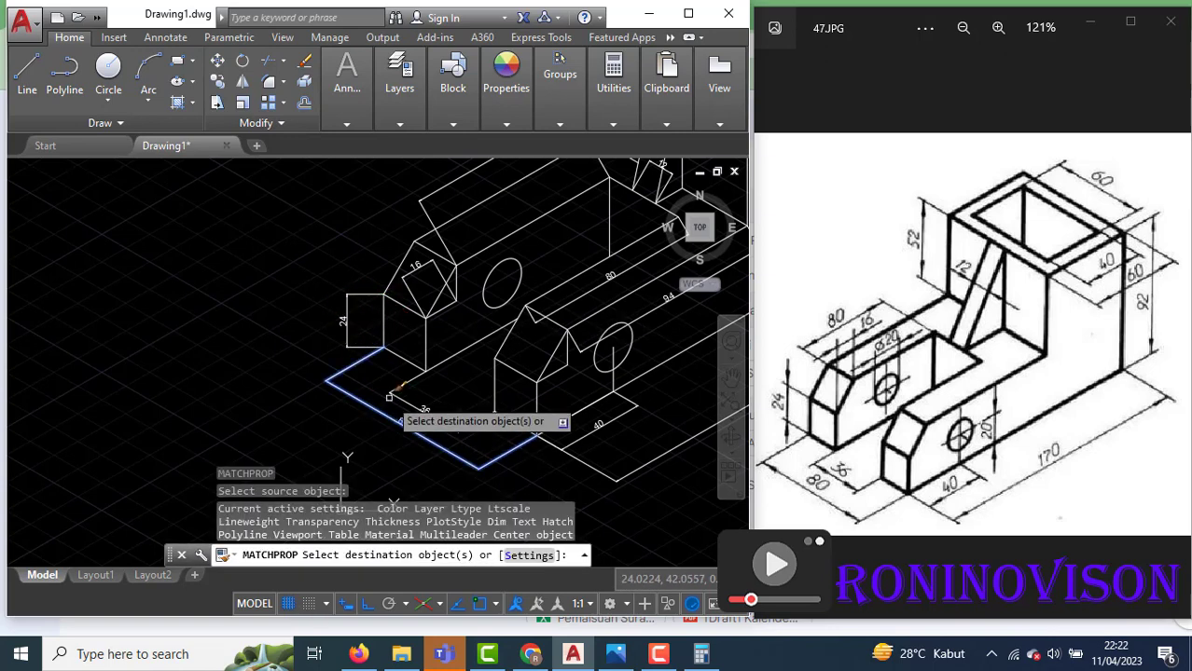
key(Escape)
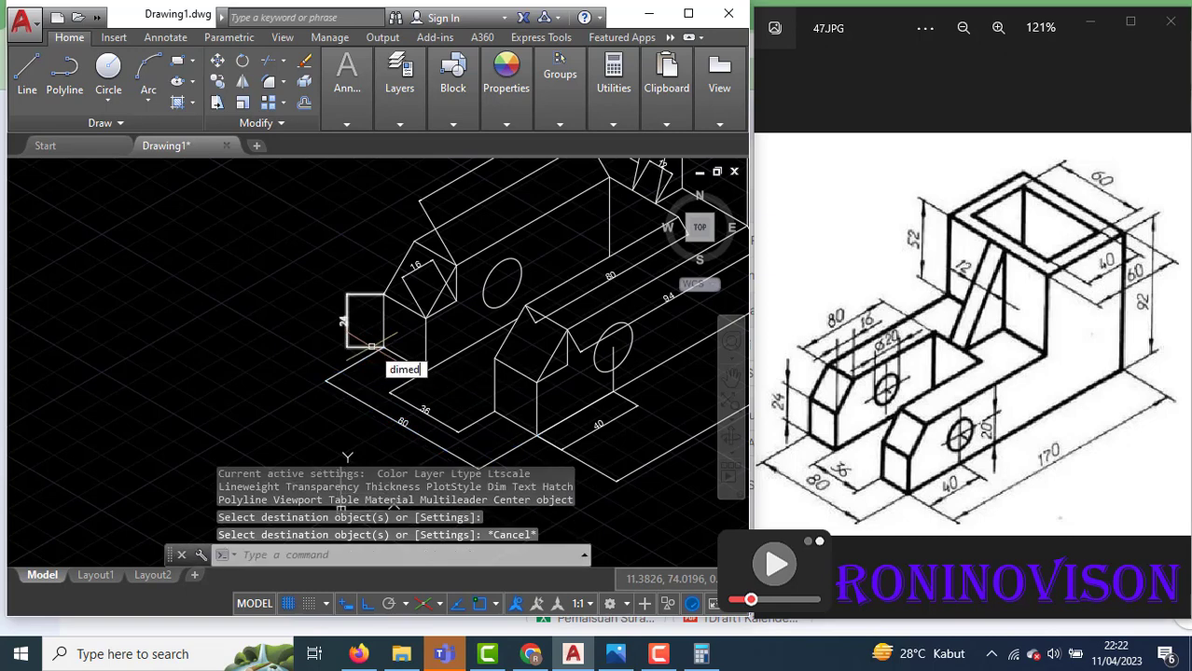
Try obliquing the far arm's front height dimension along the arm's length direction, and undo it together with the property match
key(Return)
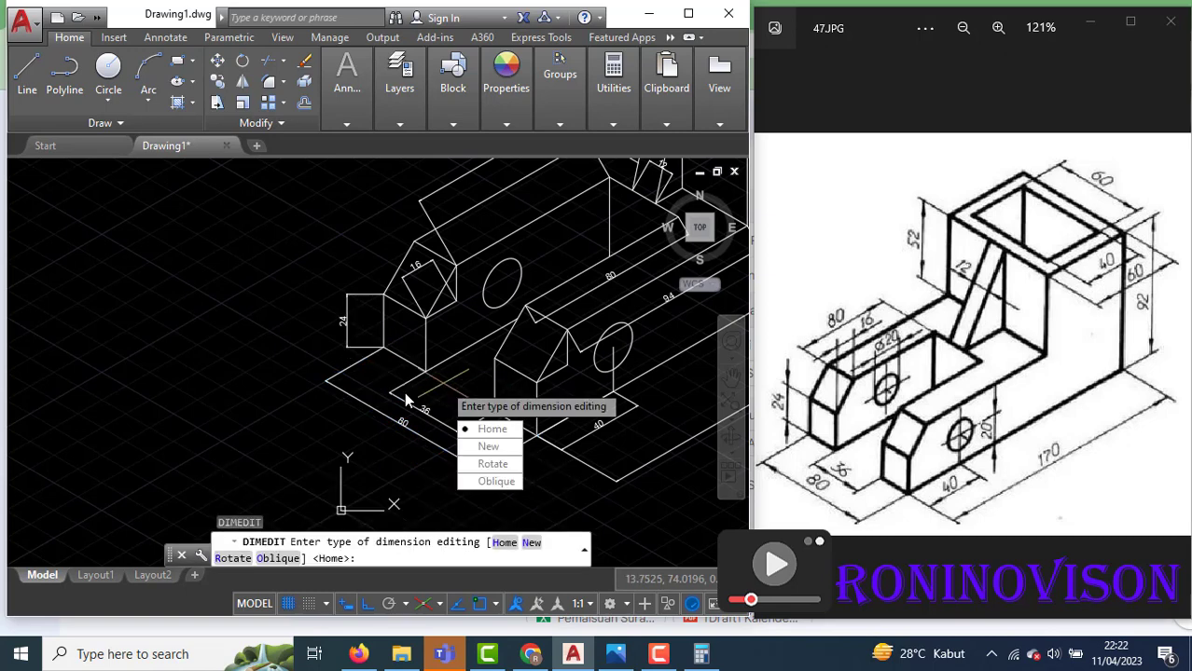
click(479, 485)
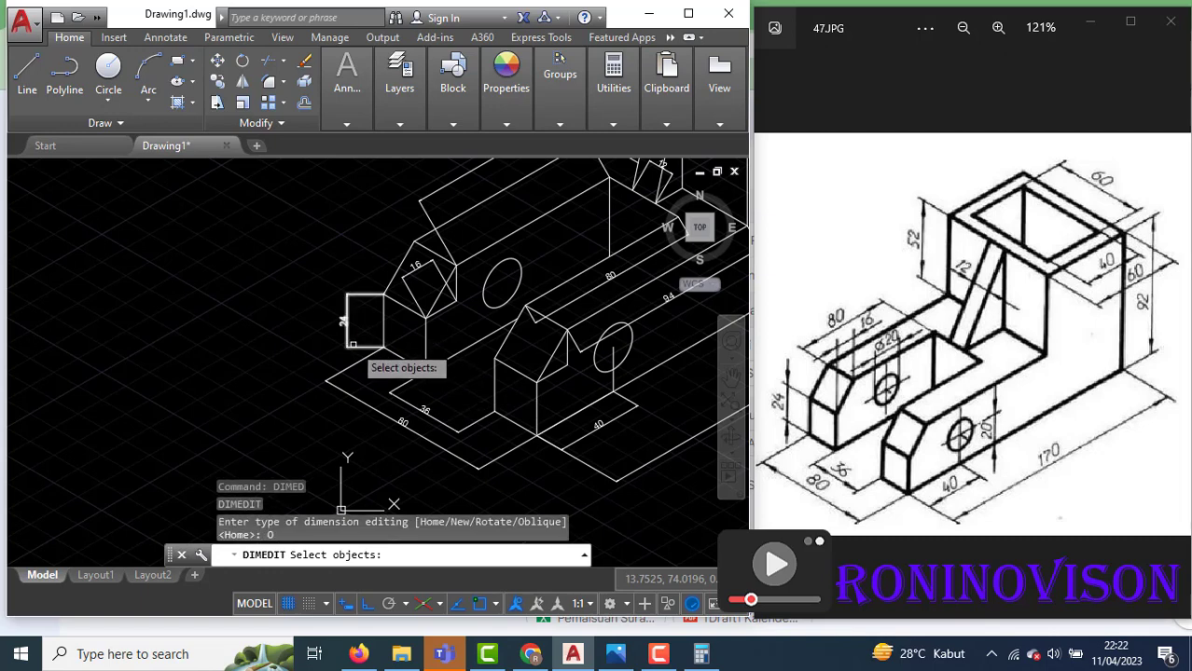
click(353, 344)
key(Return)
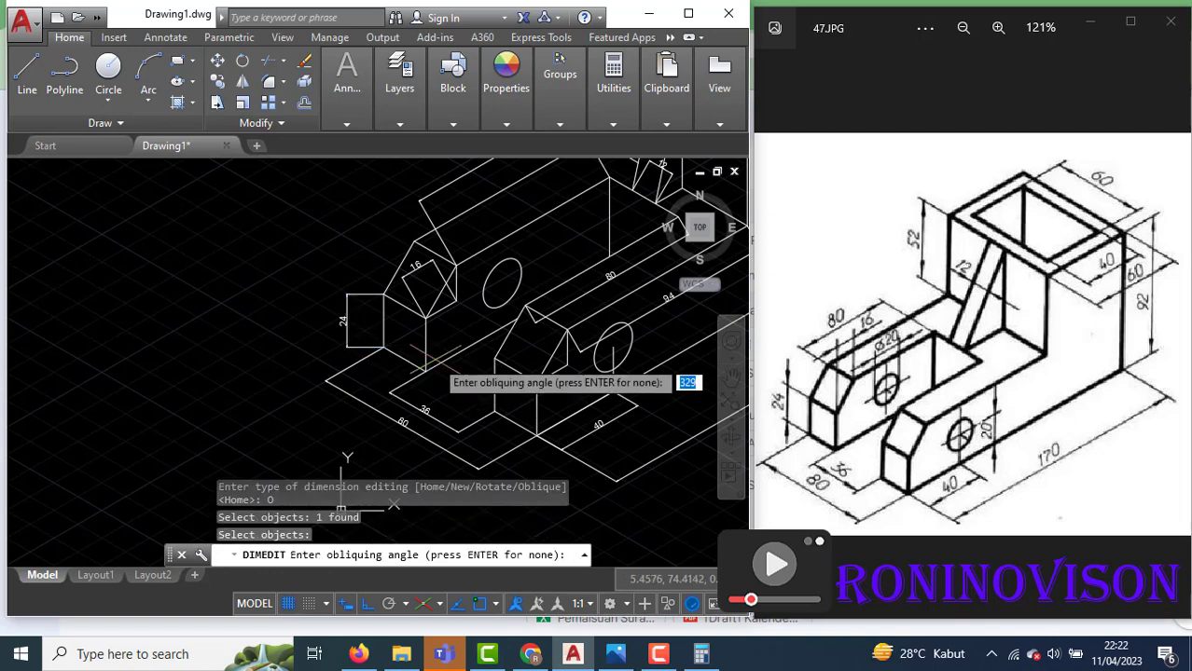
click(519, 317)
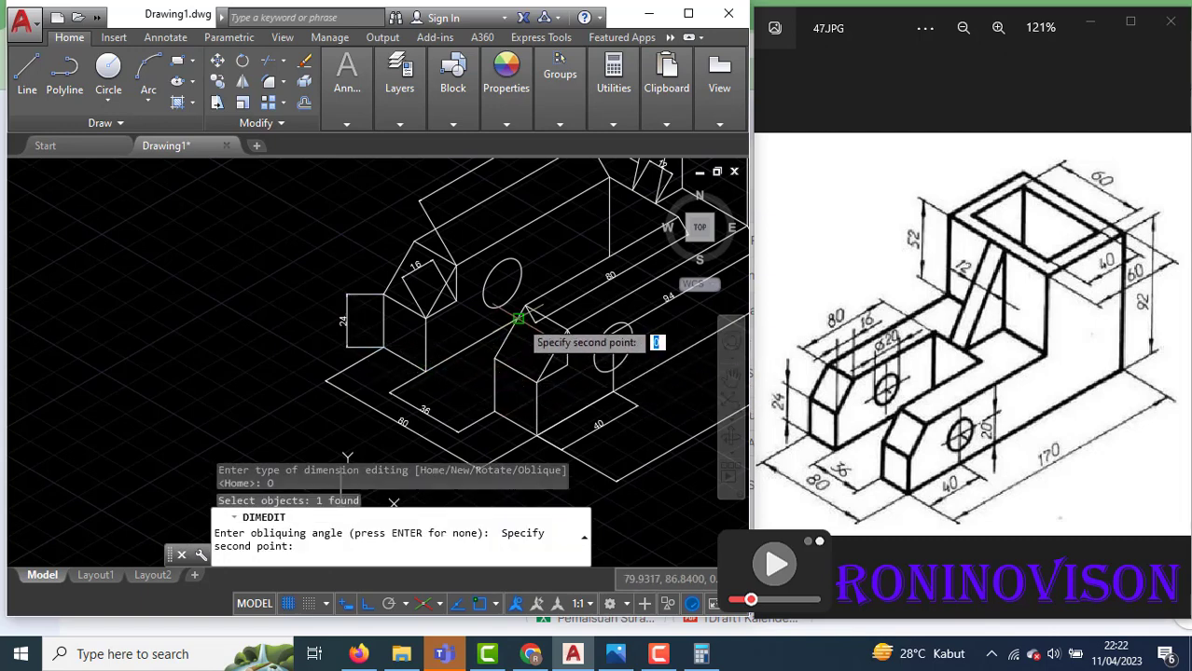
click(427, 366)
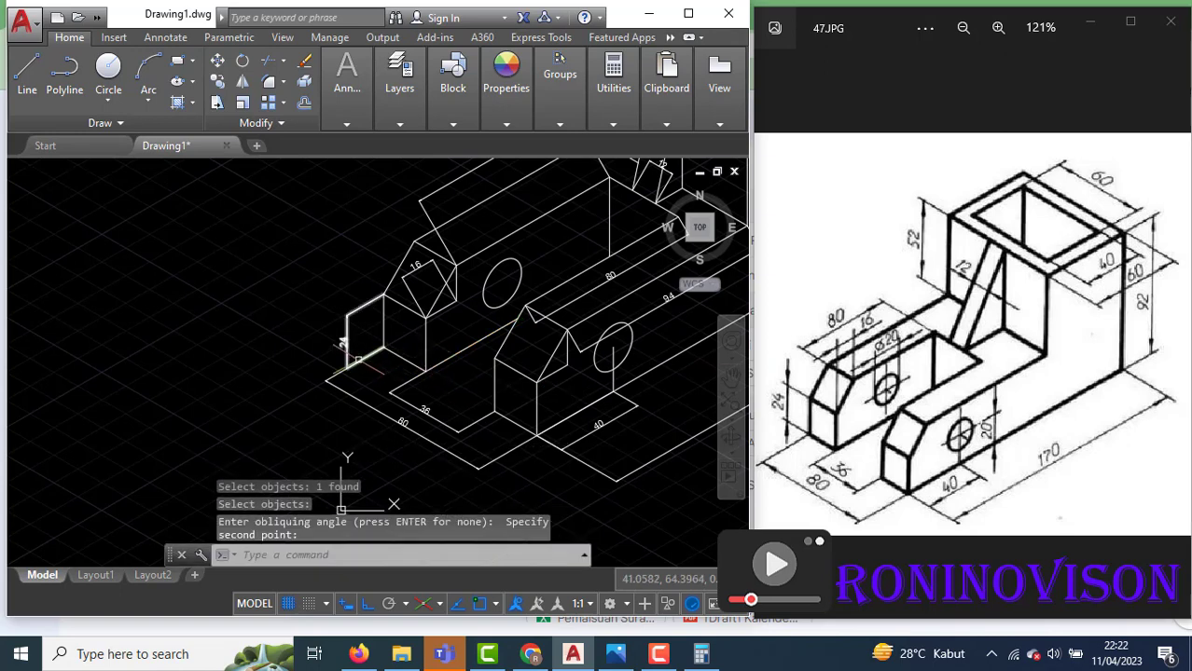
key(ctrl+z)
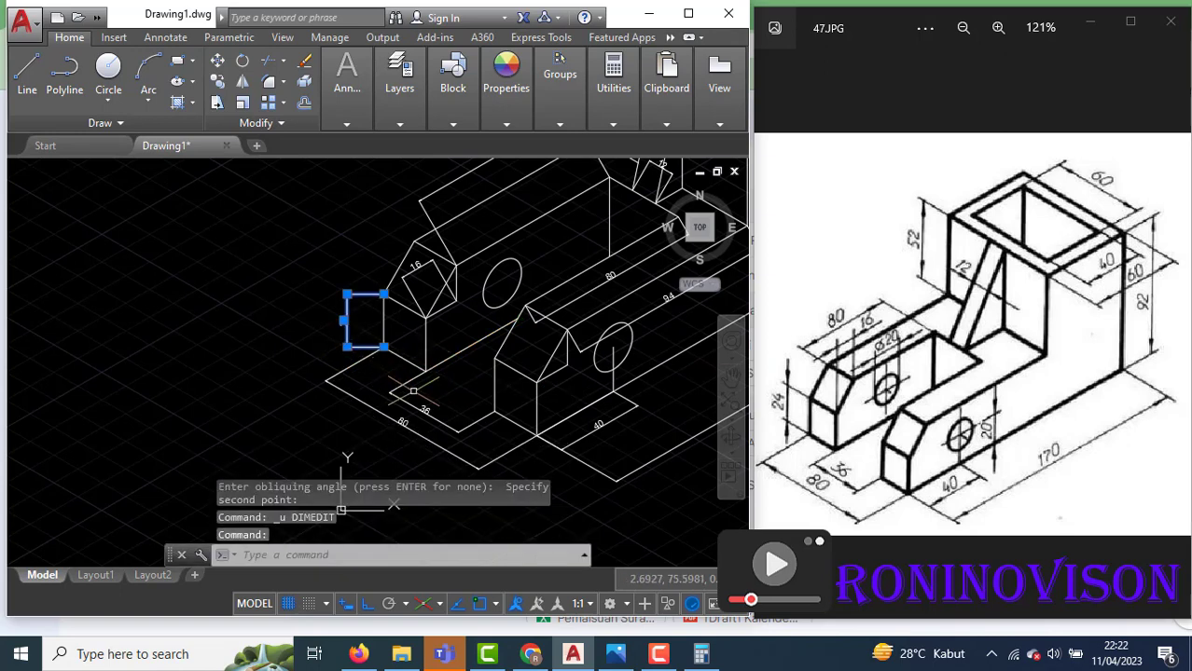
text(u)
key(Return)
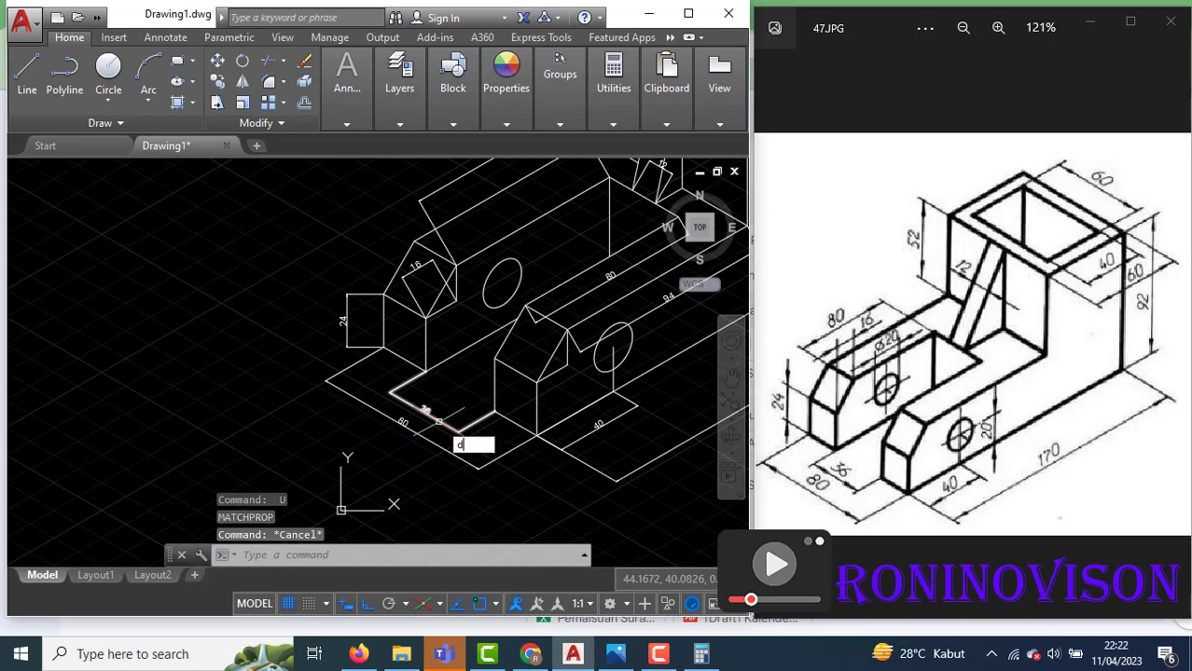
Oblique the far arm's front height dimension with DIMEDIT, taking the angle from the endpoints of that arm's front bottom edge
text(dimedit)
key(Return)
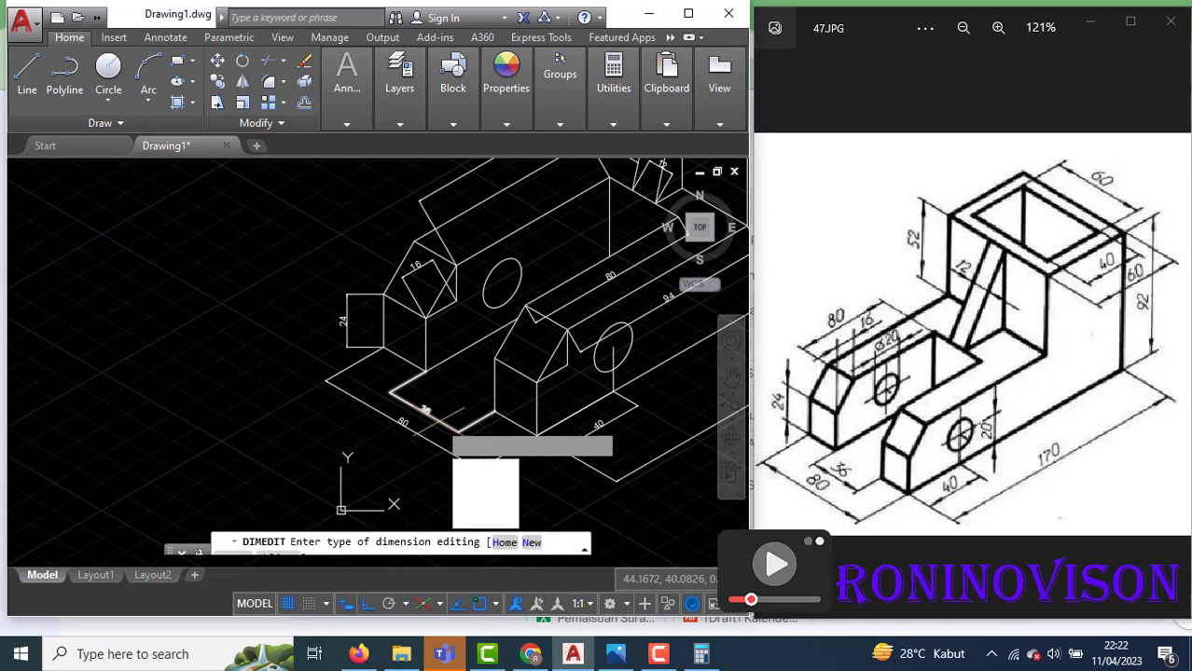
click(490, 519)
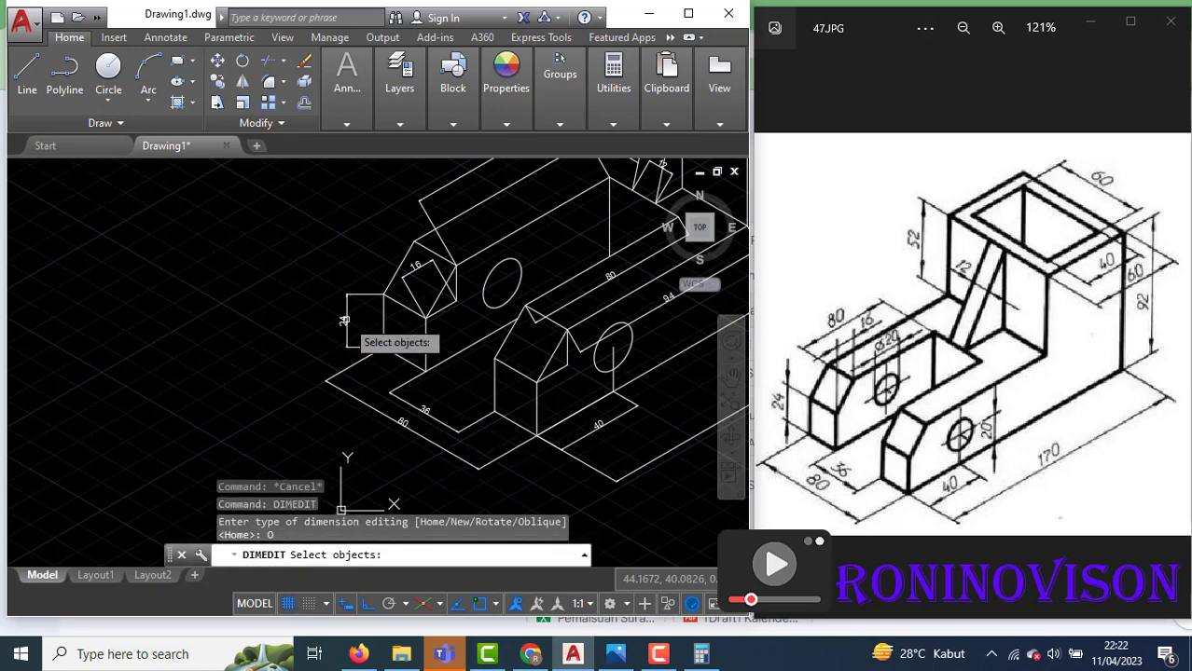
click(346, 319)
key(Return)
click(425, 371)
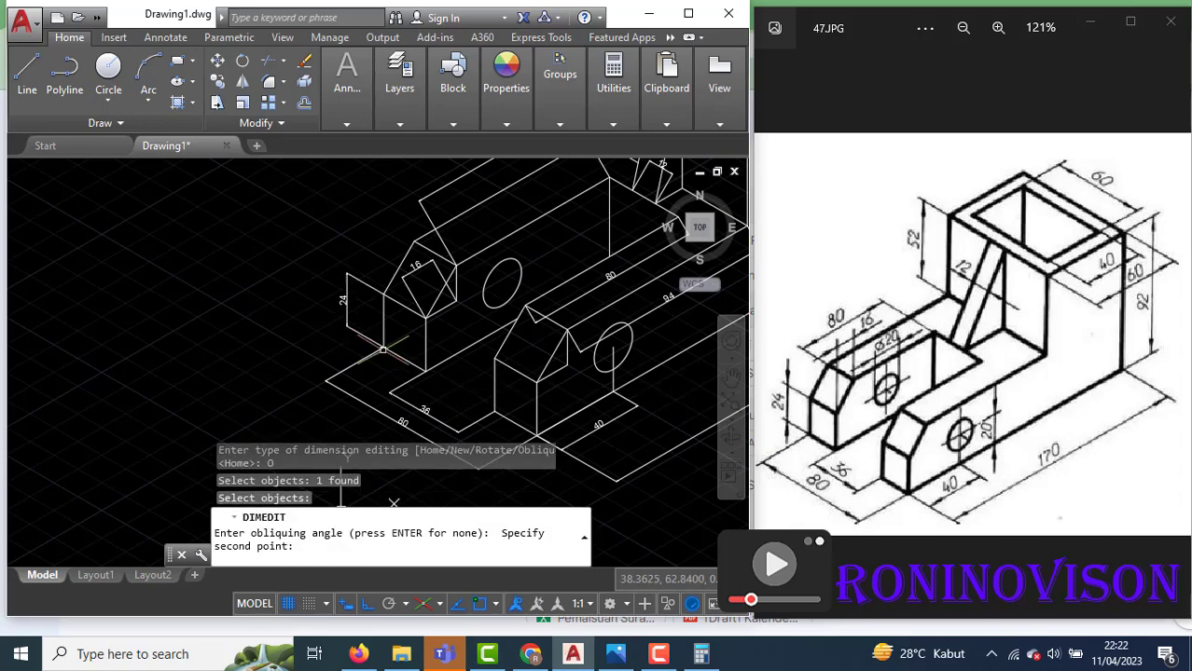
Oblique the far arm's top length dimension so its extension lines follow the bracket's width direction
scroll(438, 241, up, 1)
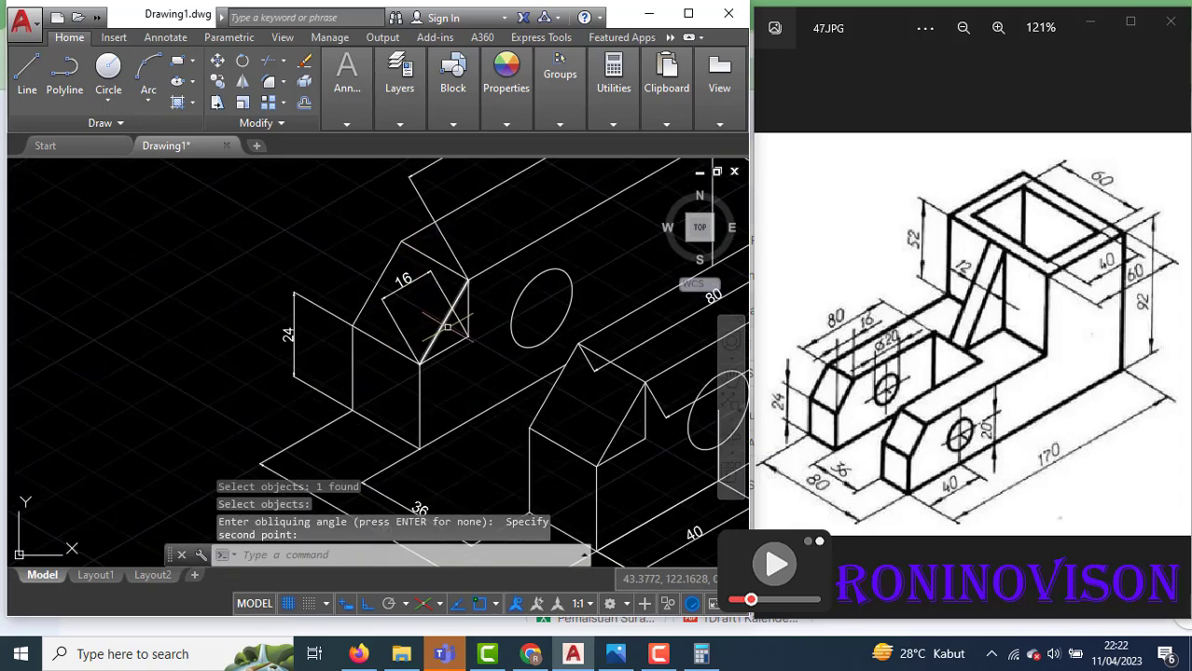
scroll(452, 344, down, 2)
scroll(487, 237, up, 1)
key(Return)
click(517, 362)
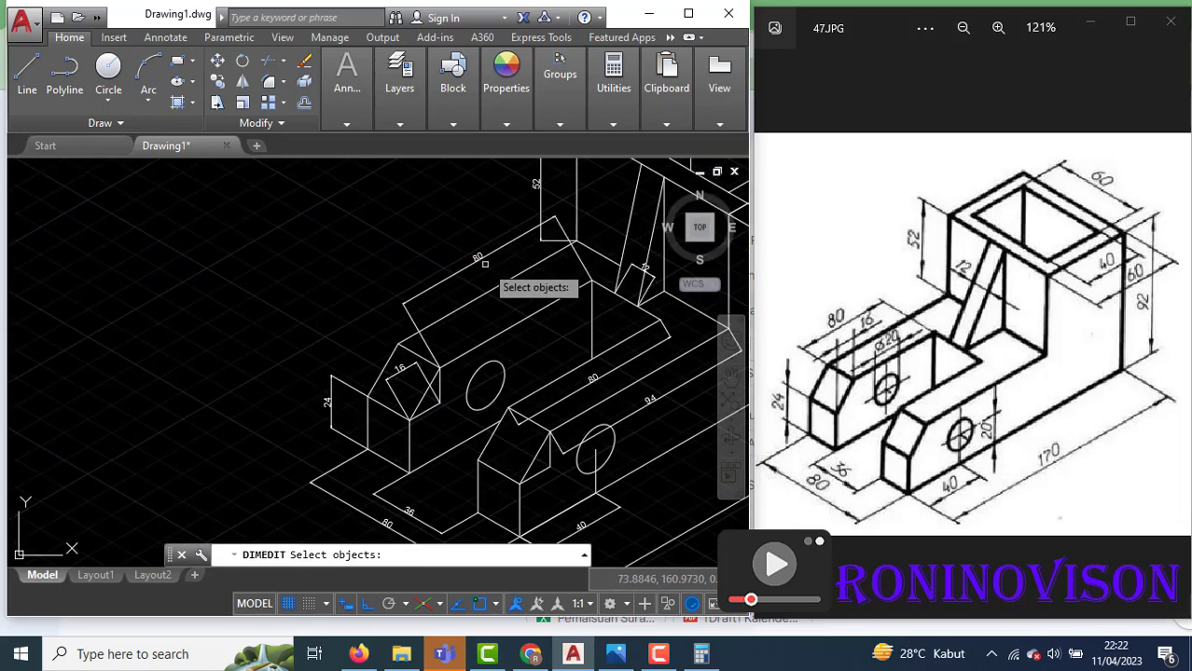
click(481, 257)
key(Return)
click(485, 383)
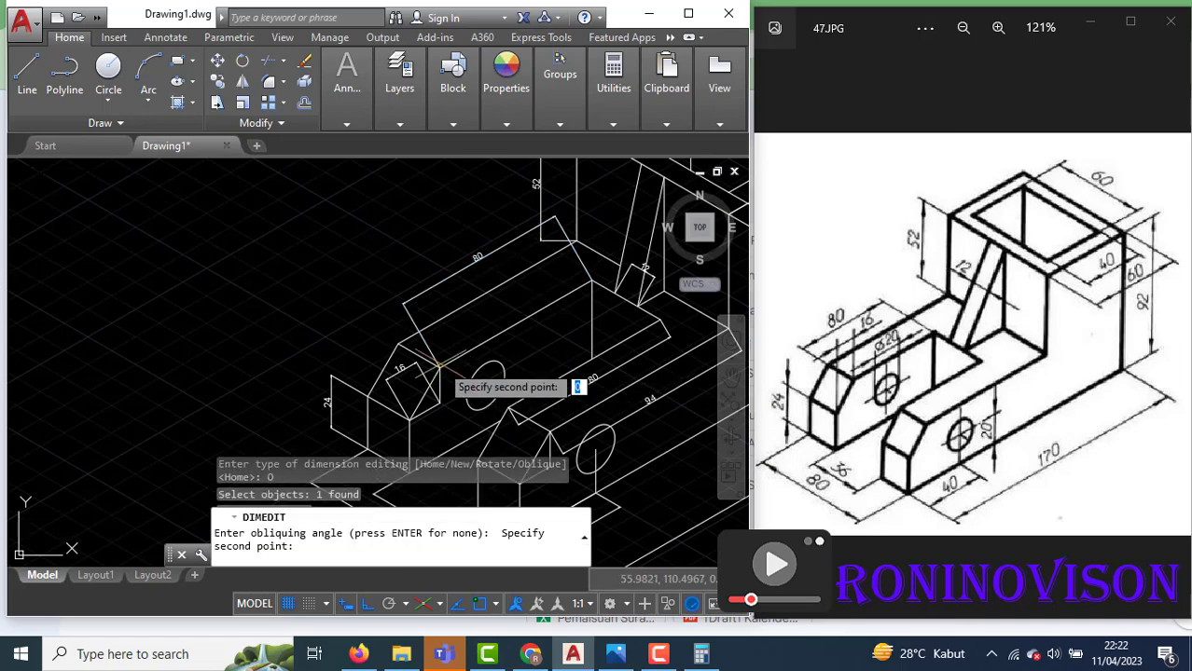
Oblique the width dimension on the far arm's sloped front face to vertical, using the arm's front vertical edge for the angle
scroll(410, 298, down, 1)
scroll(411, 298, down, 1)
key(Return)
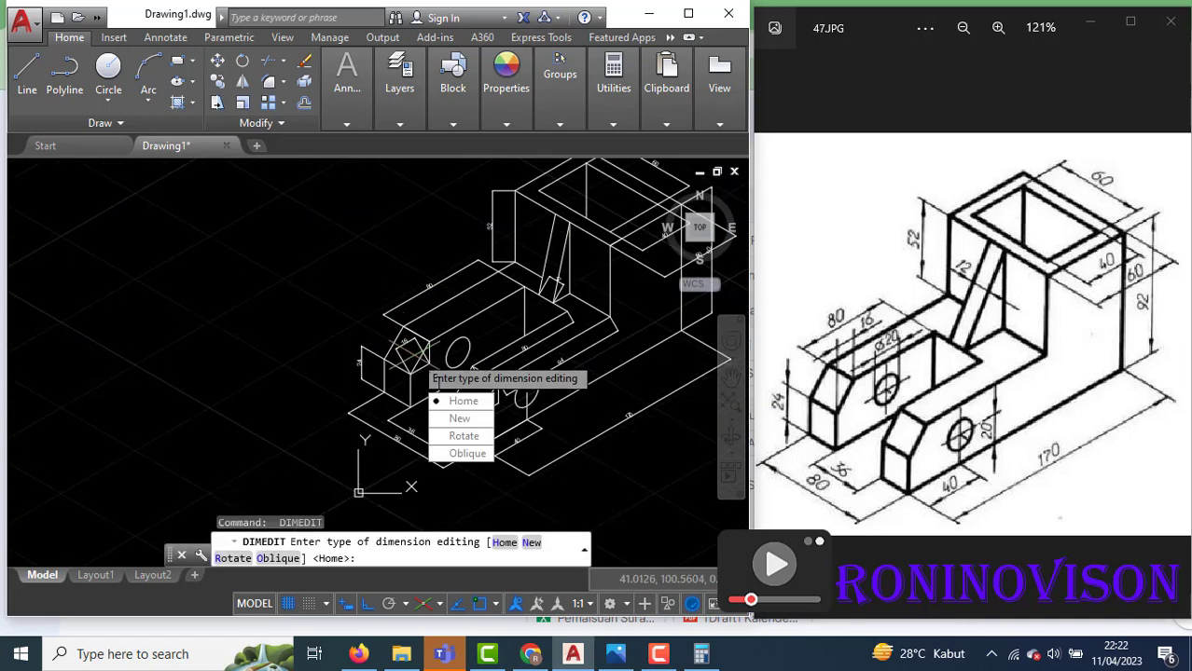
click(467, 455)
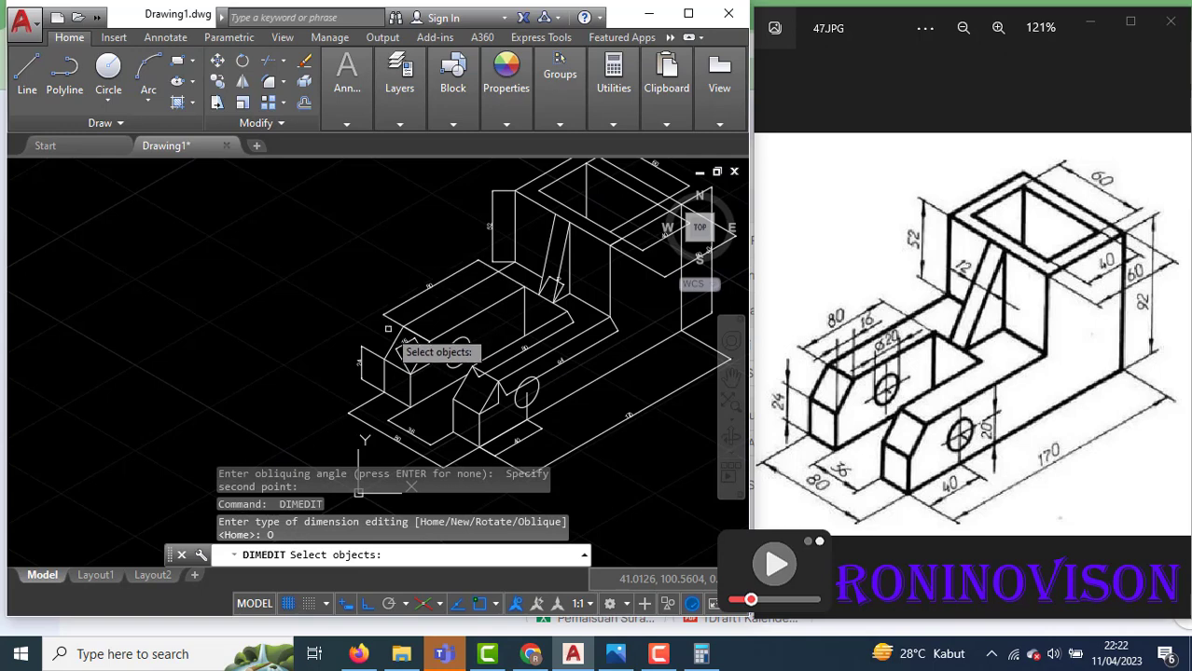
click(408, 354)
key(Return)
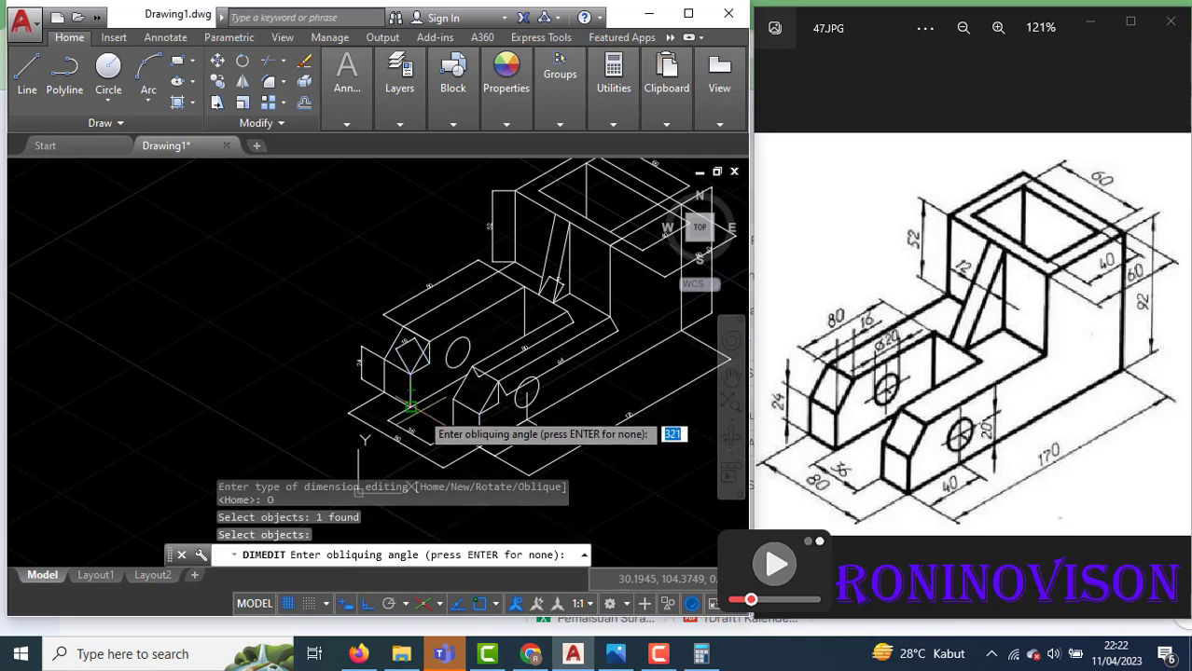
click(410, 392)
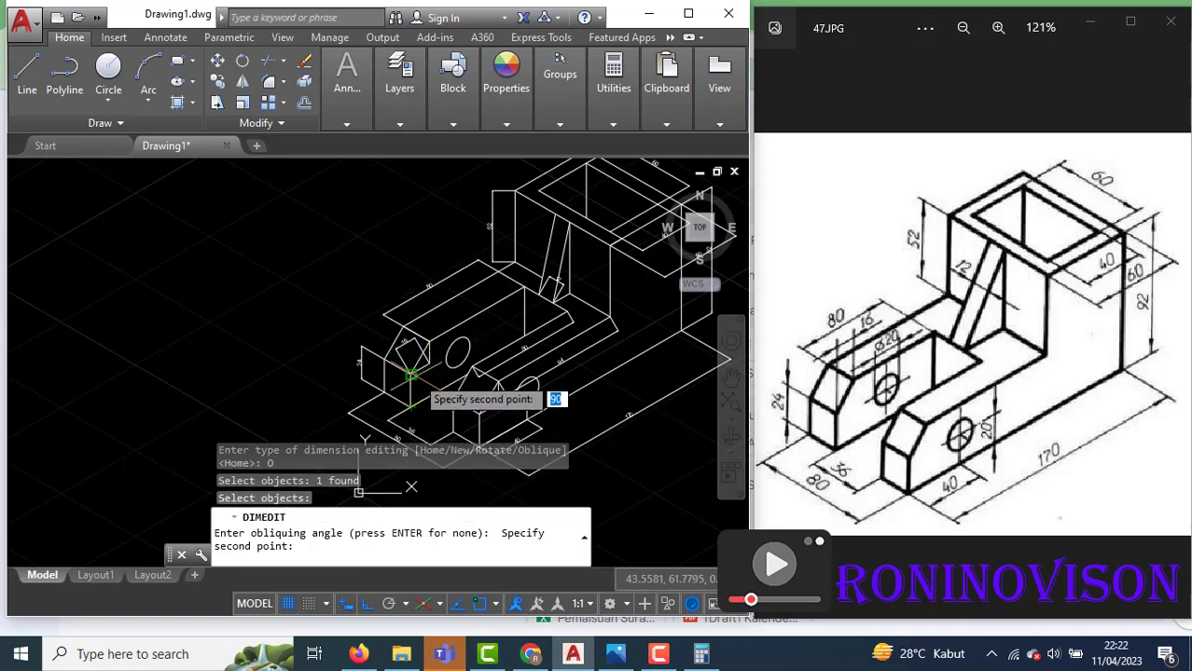
click(411, 374)
Oblique the height dimension beside the tower's back vertical edge so its extension lines follow the bracket's width direction
scroll(361, 371, down, 2)
scroll(462, 294, up, 4)
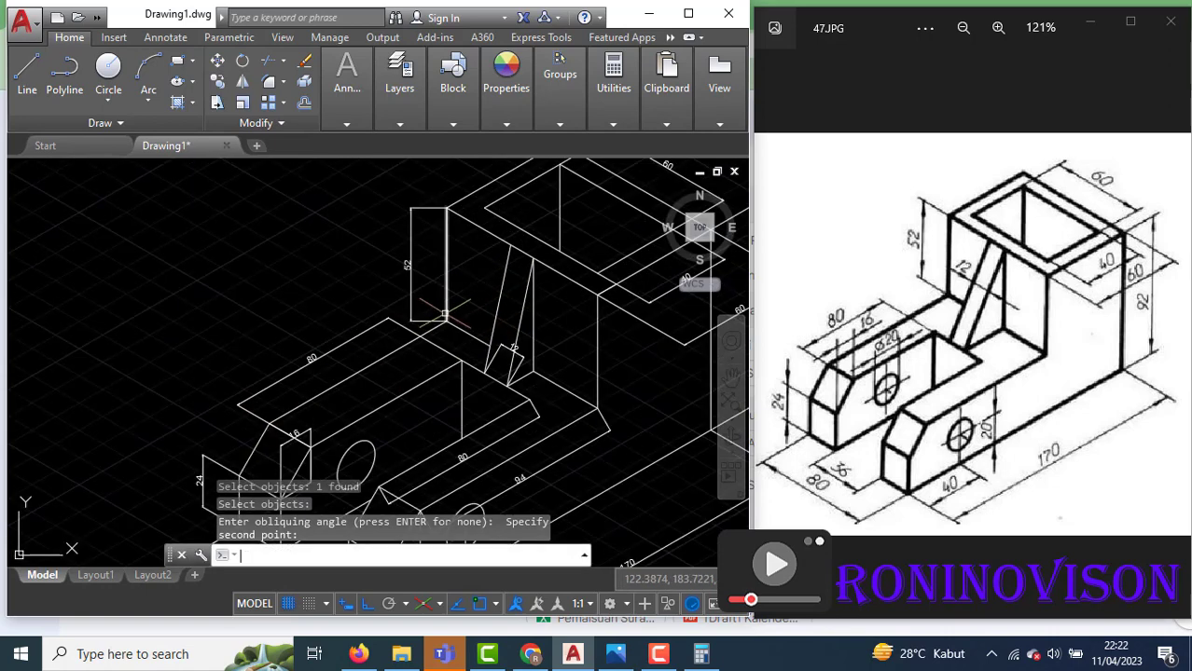
key(Return)
click(548, 486)
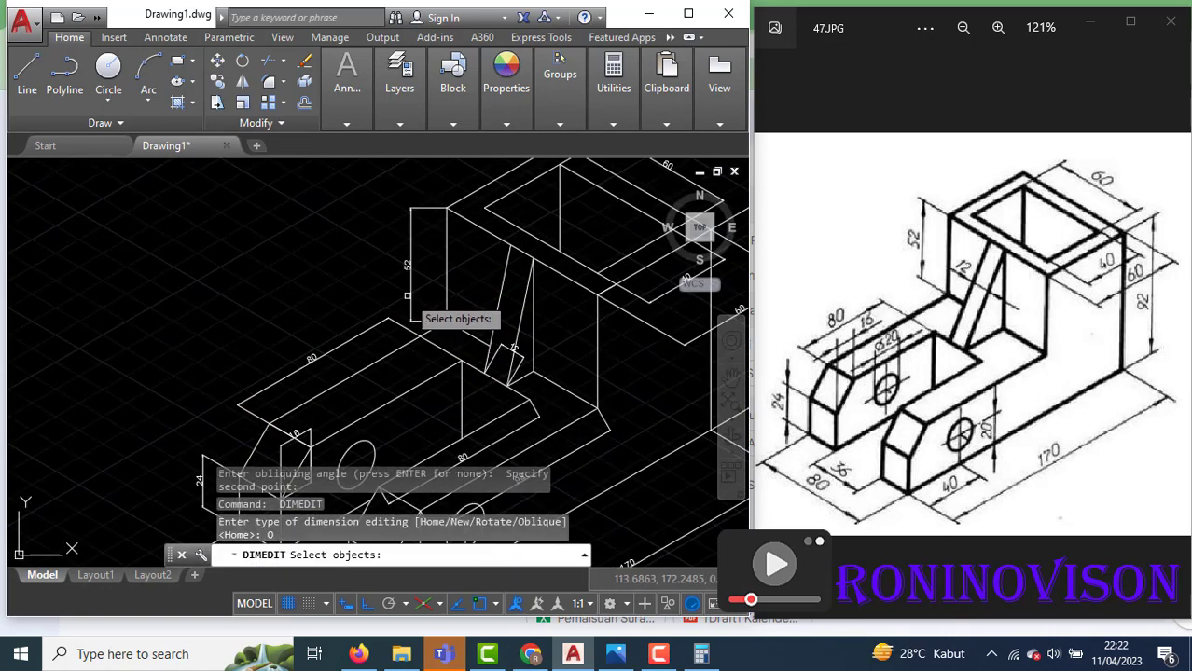
click(406, 295)
click(407, 284)
click(407, 266)
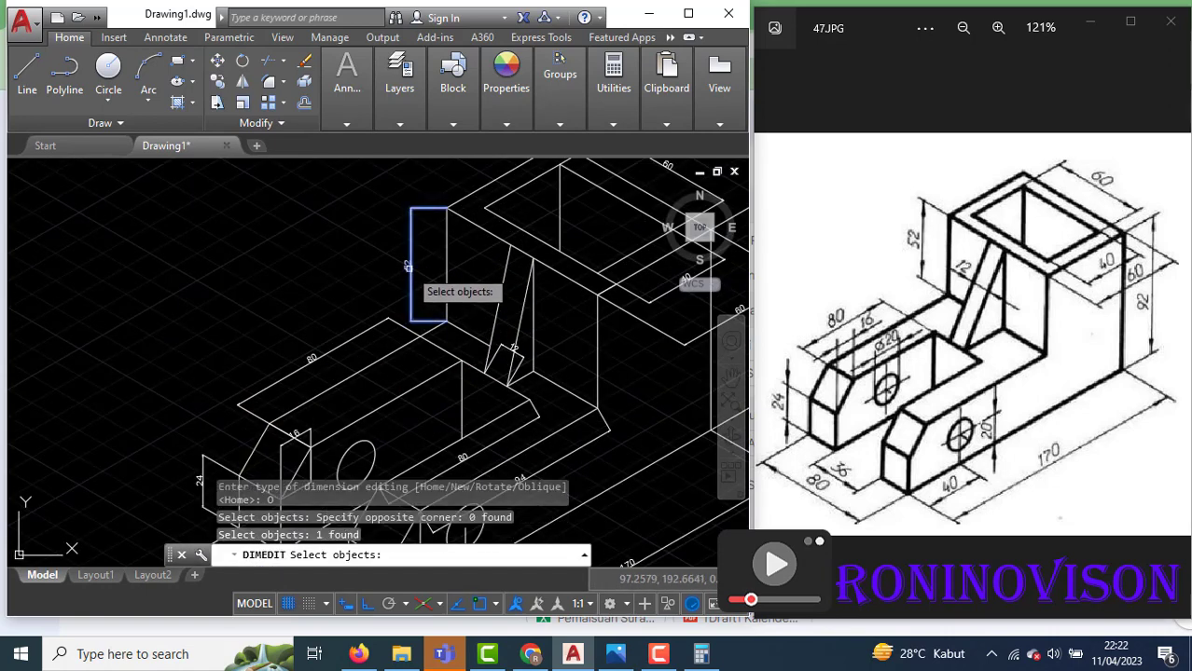
key(Return)
click(410, 187)
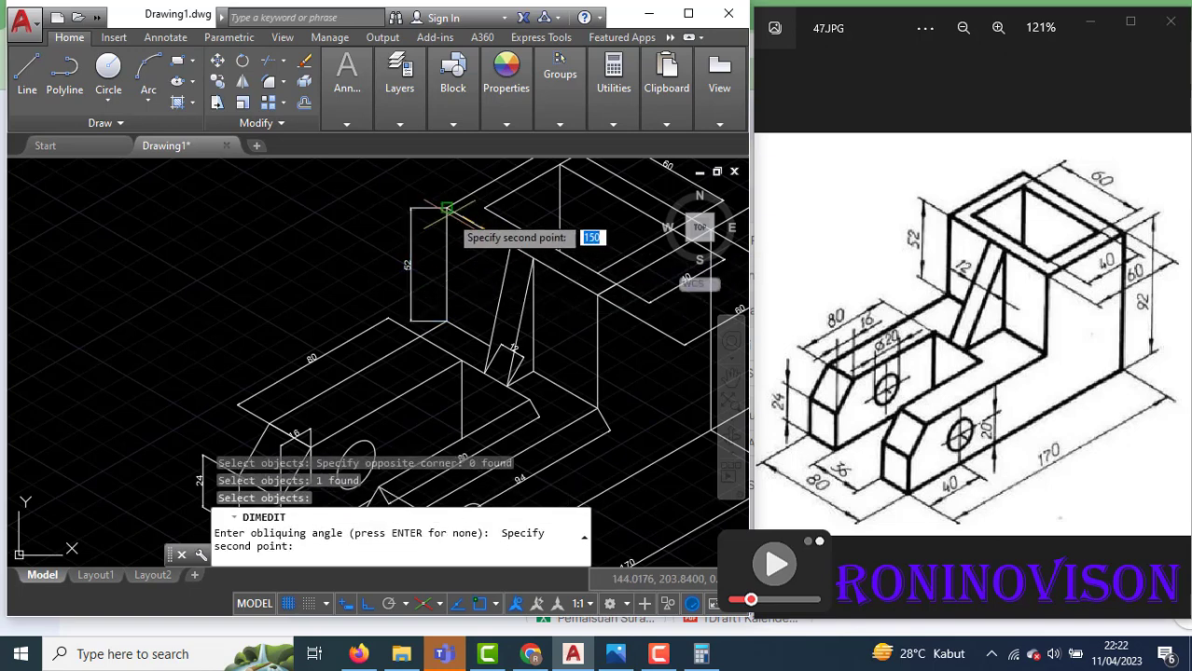
click(447, 208)
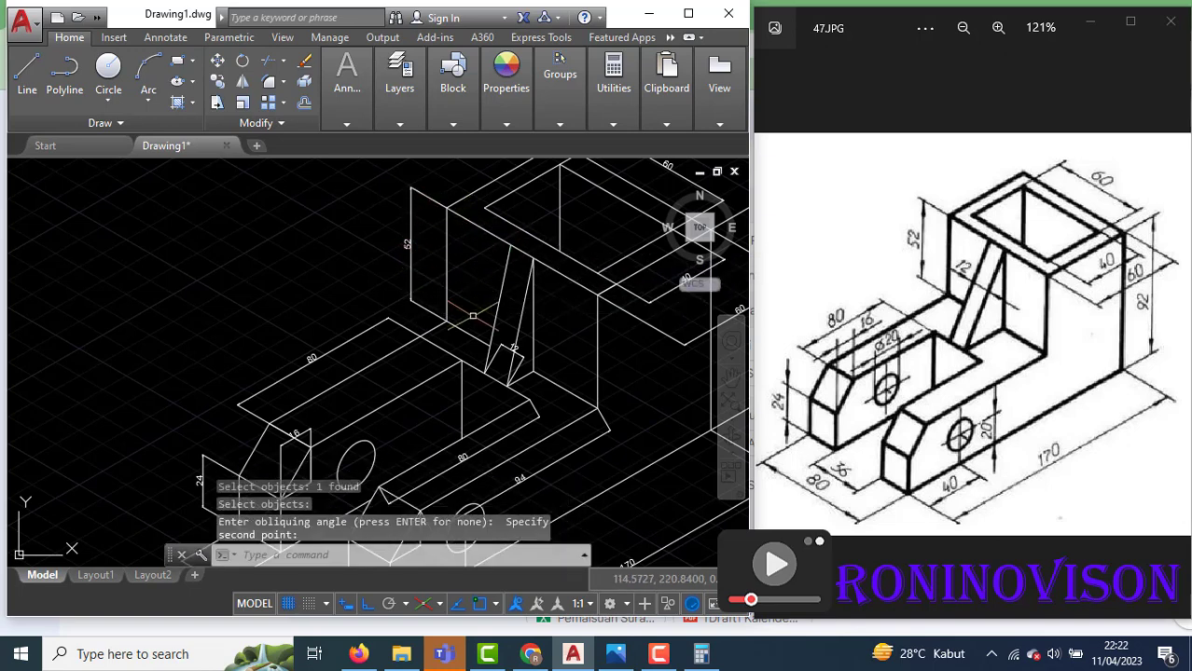
Oblique the rib's thickness dimension so its extension lines follow the rib's sloping edge
key(Return)
click(557, 431)
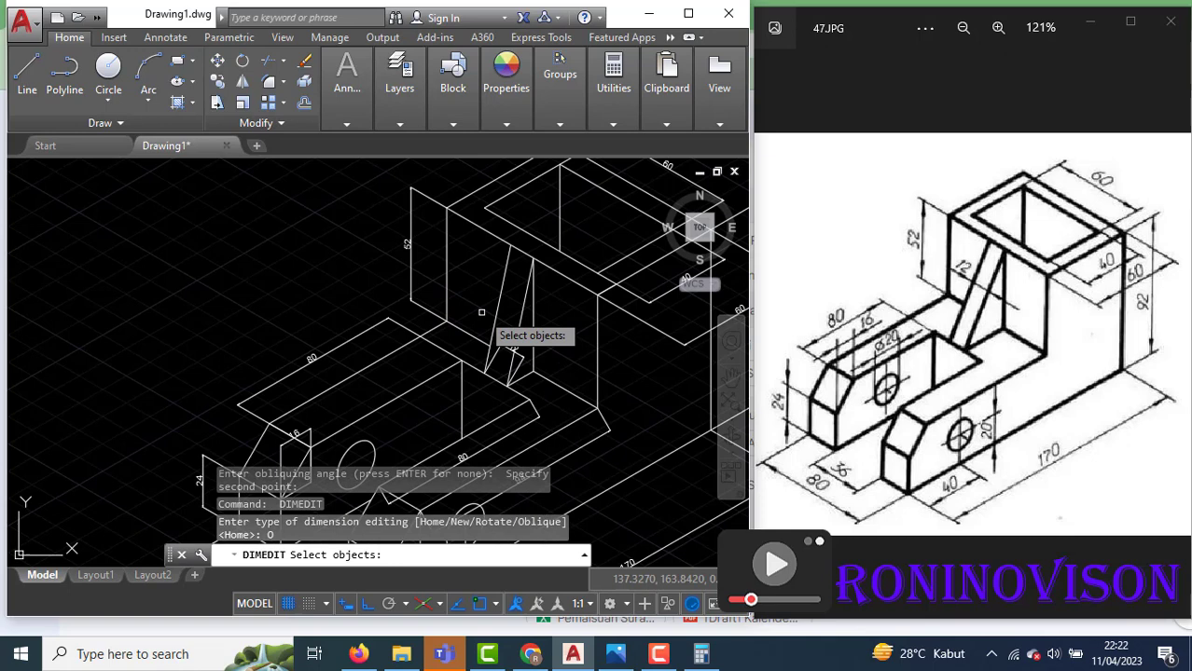
click(504, 364)
key(Return)
click(504, 384)
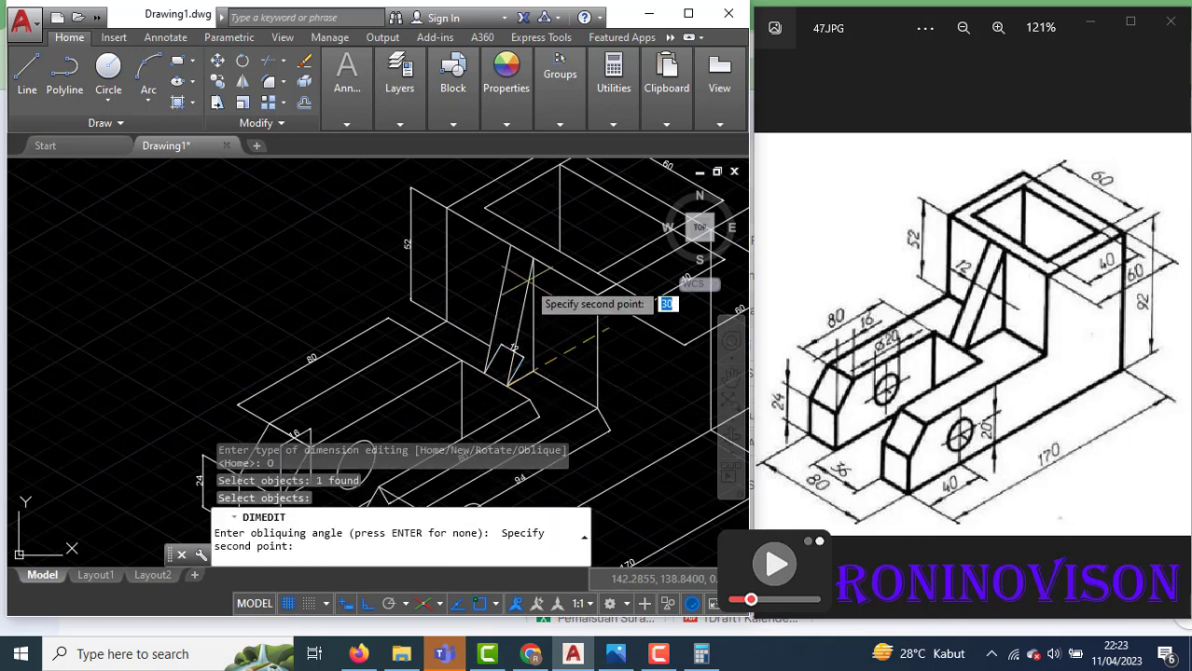
click(528, 266)
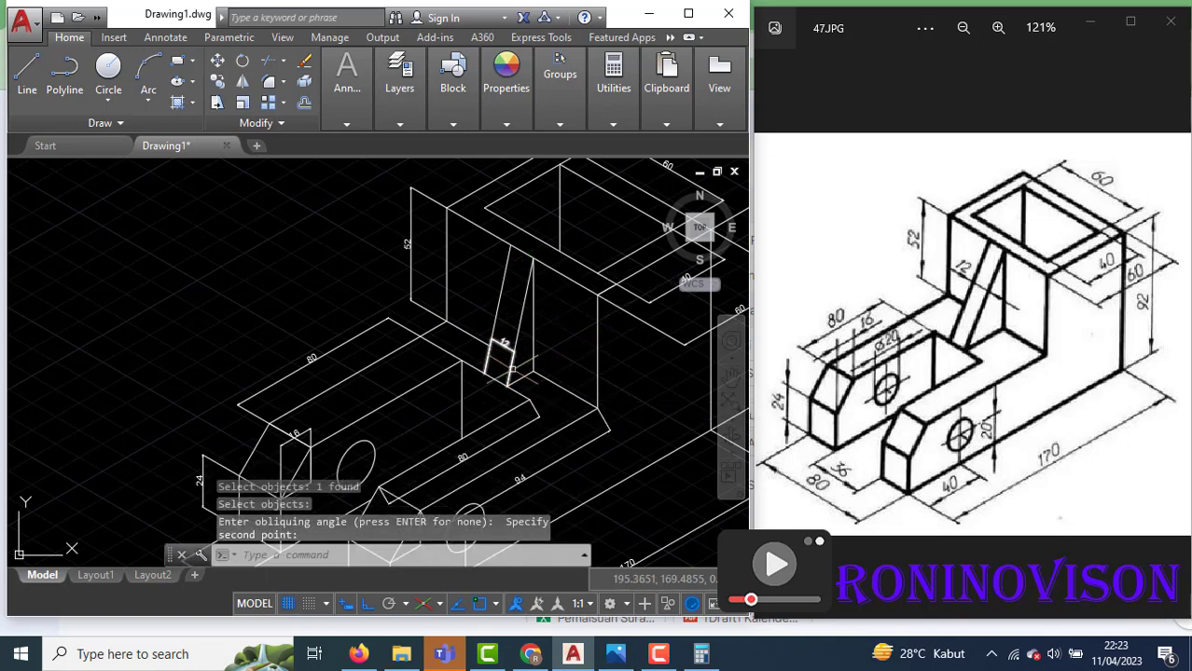
Erase the two length dimensions, 94 and 80, that run along the near arm's top edges
scroll(437, 380, down, 2)
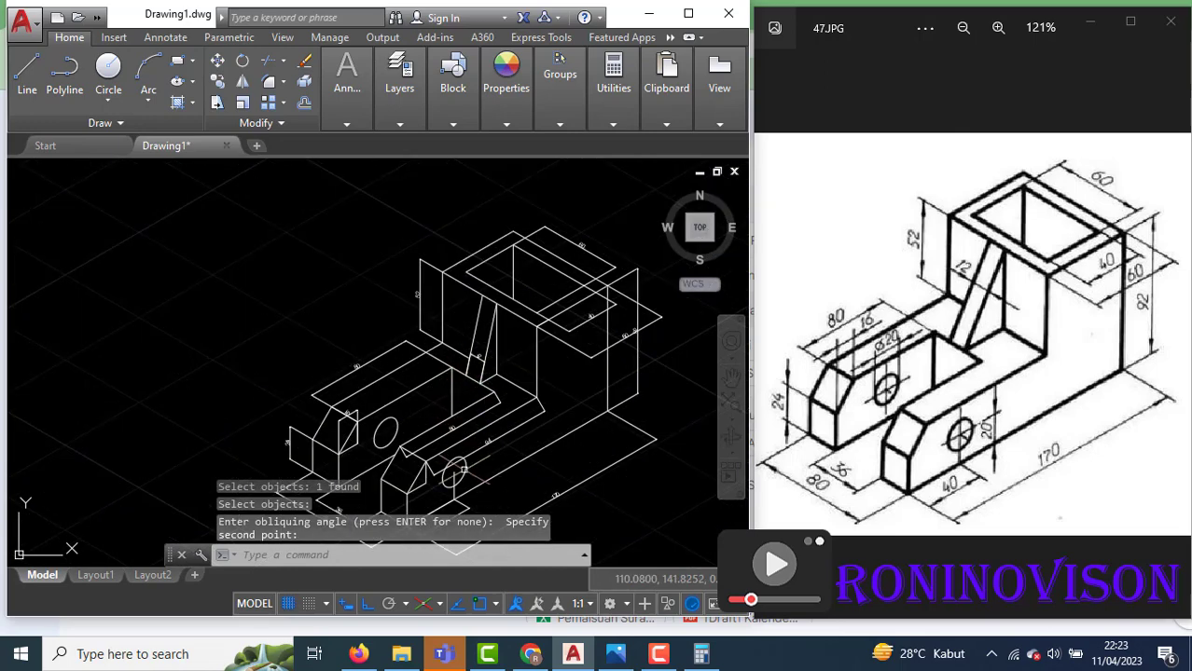
scroll(473, 484, up, 4)
scroll(518, 375, down, 2)
click(518, 375)
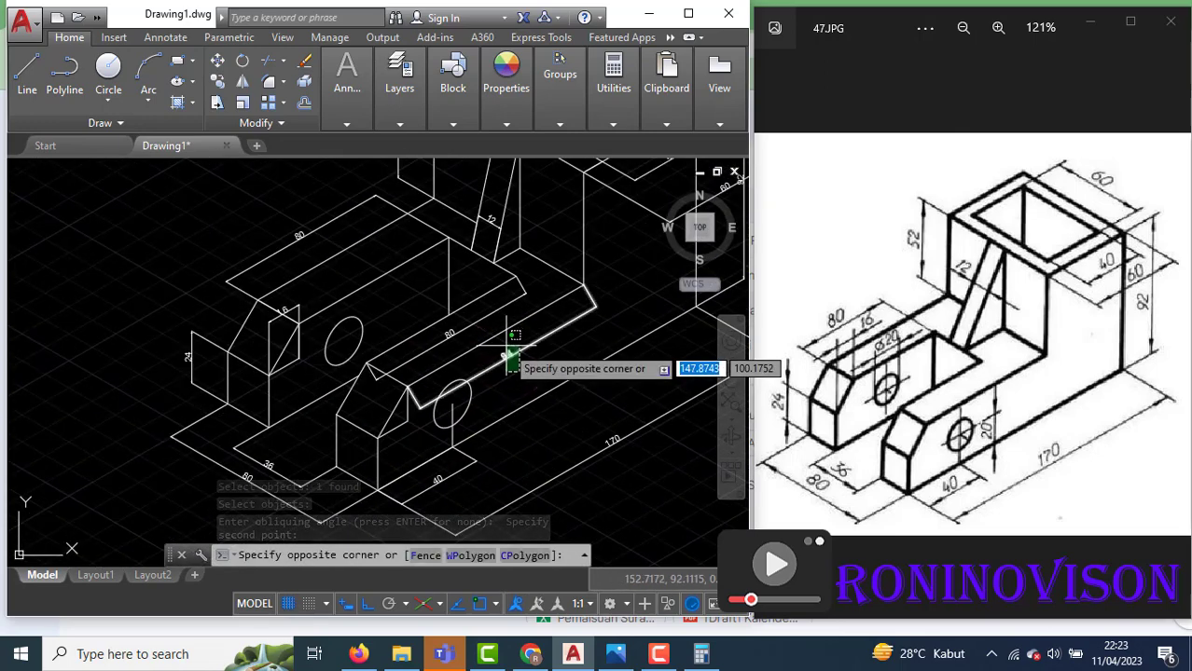
click(504, 351)
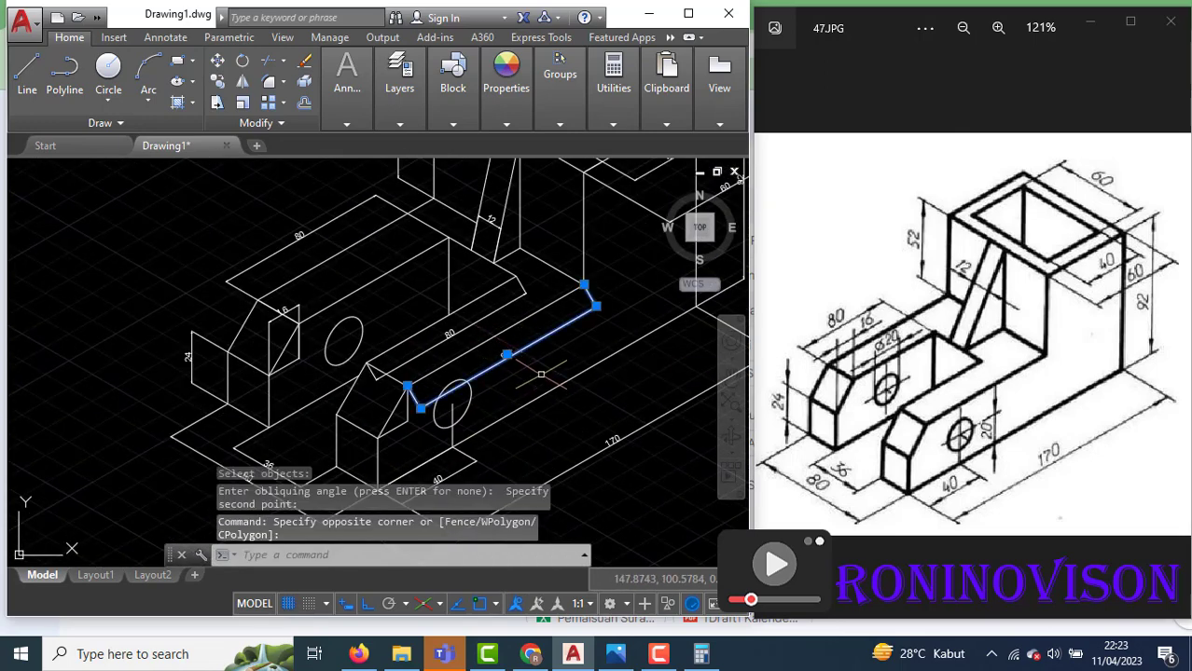
text(e)
key(Return)
click(450, 333)
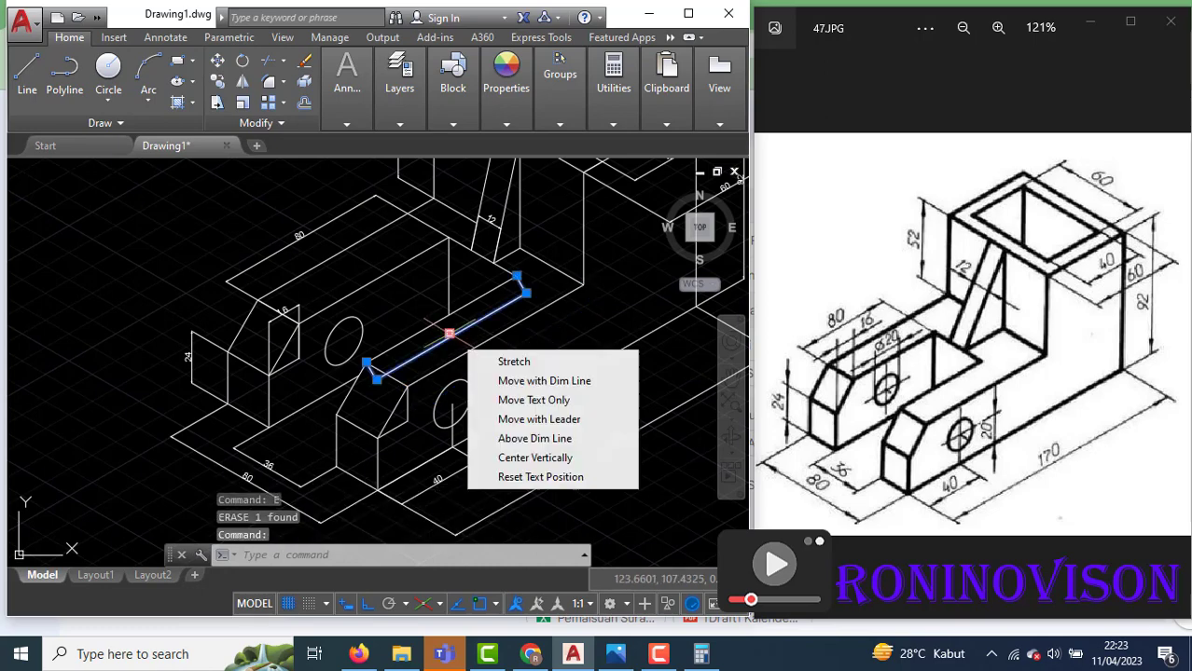
key(Escape)
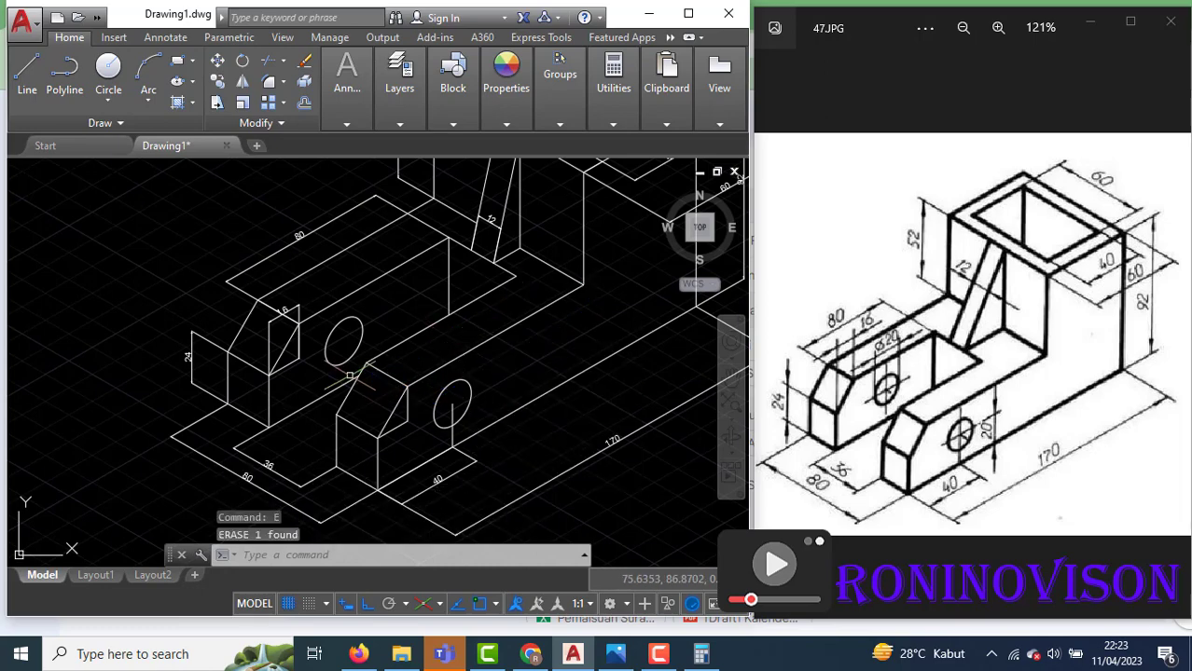
Set the colour of the tower's full-height dimension to Red and clear the selection
scroll(350, 375, down, 5)
scroll(508, 302, up, 2)
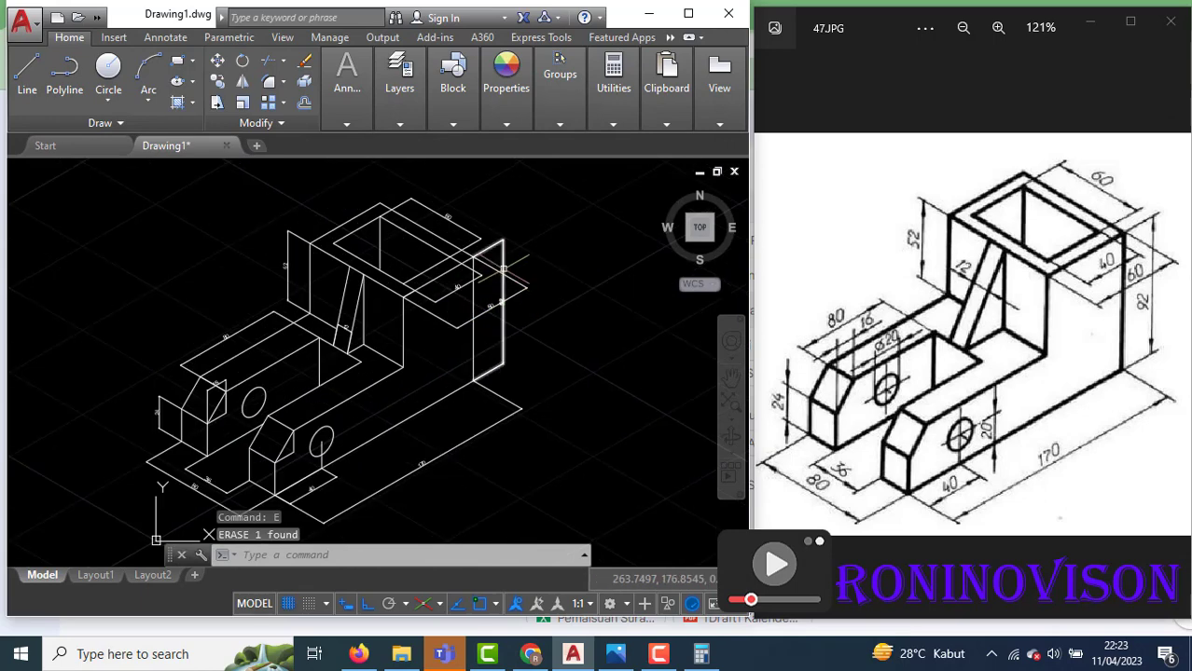
click(517, 259)
click(494, 238)
click(496, 129)
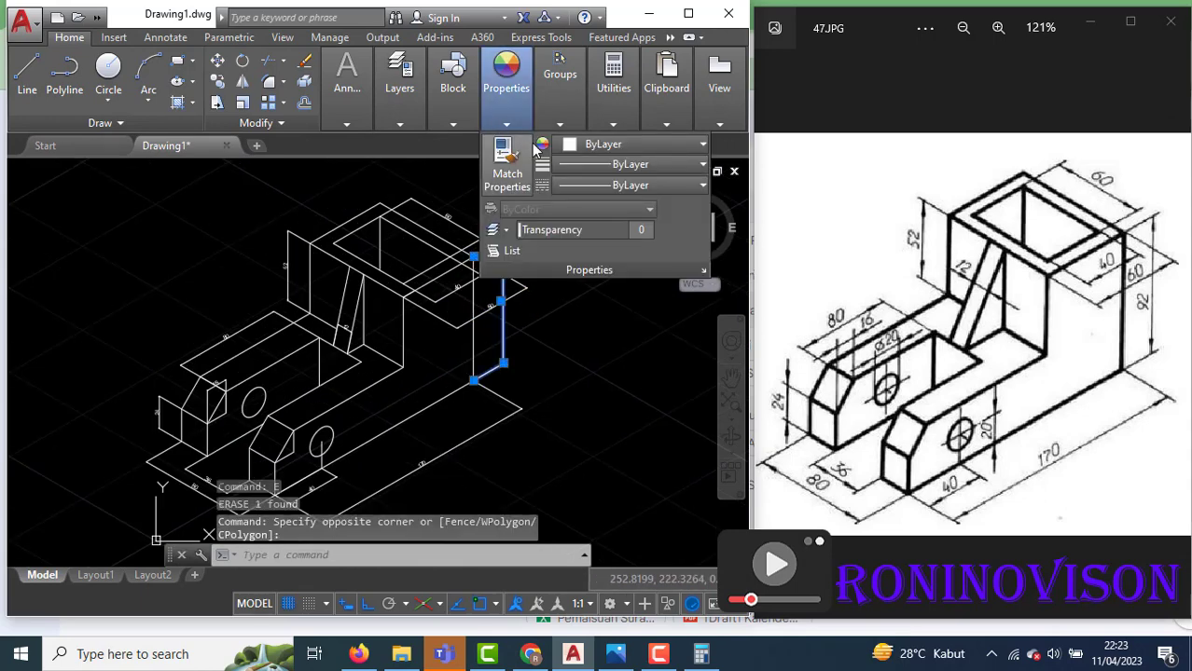
click(634, 144)
click(565, 322)
key(Escape)
key(Escape)
key(Escape)
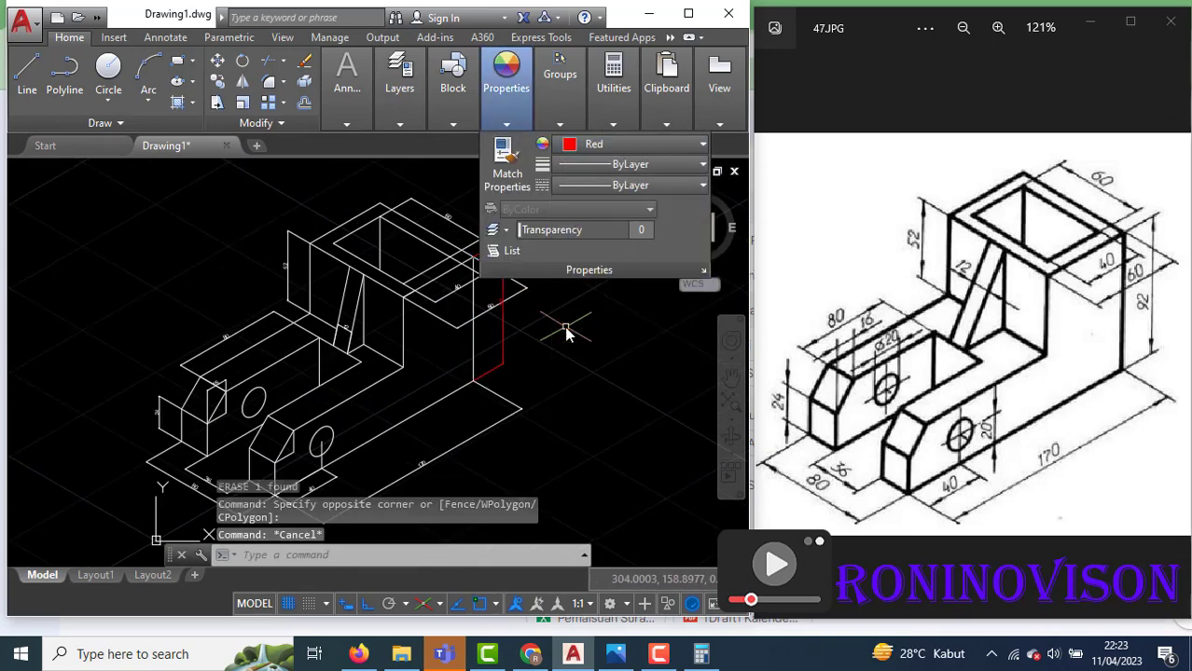
key(Delete)
text(ma)
key(Return)
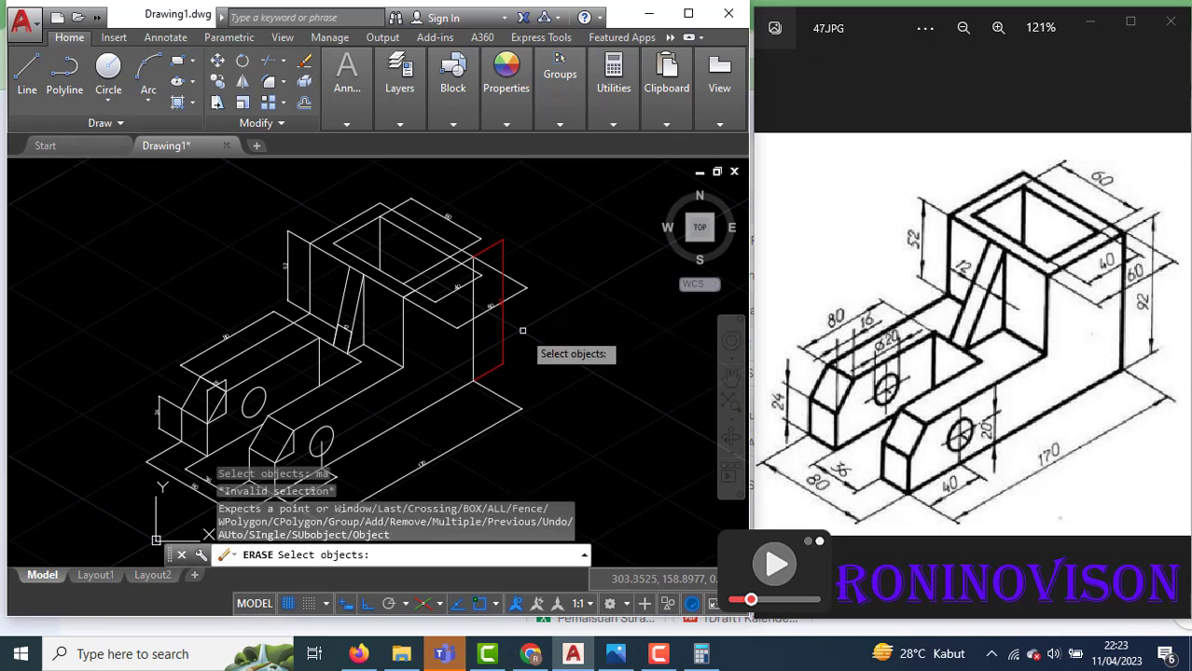
click(495, 320)
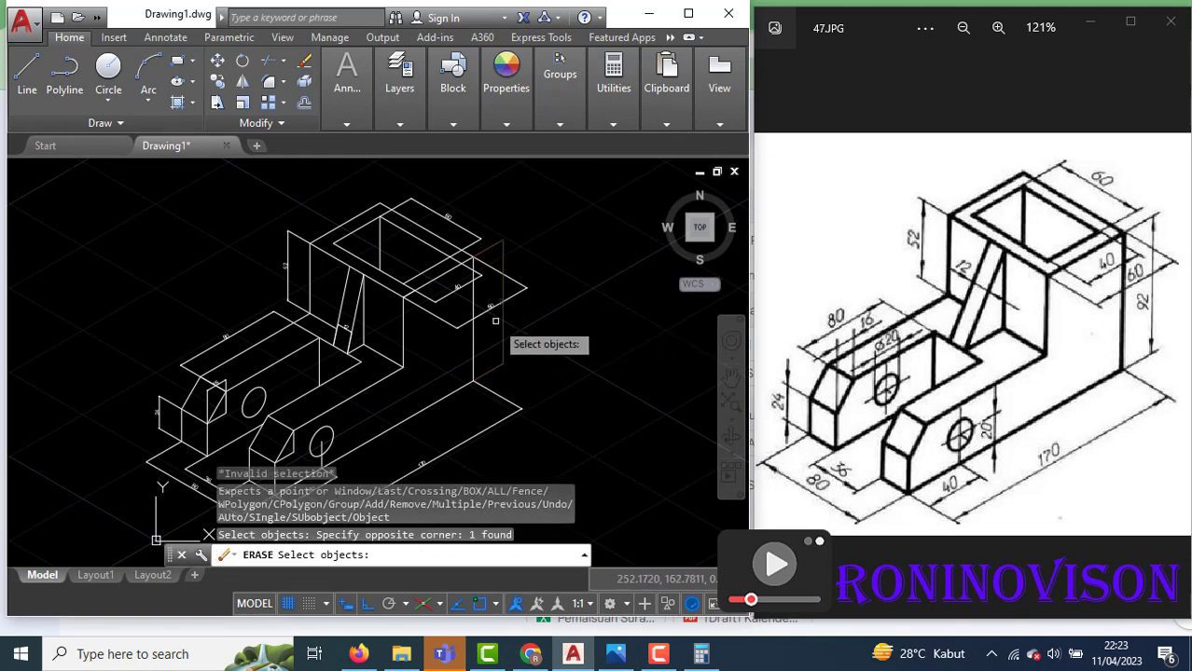
click(490, 308)
click(448, 290)
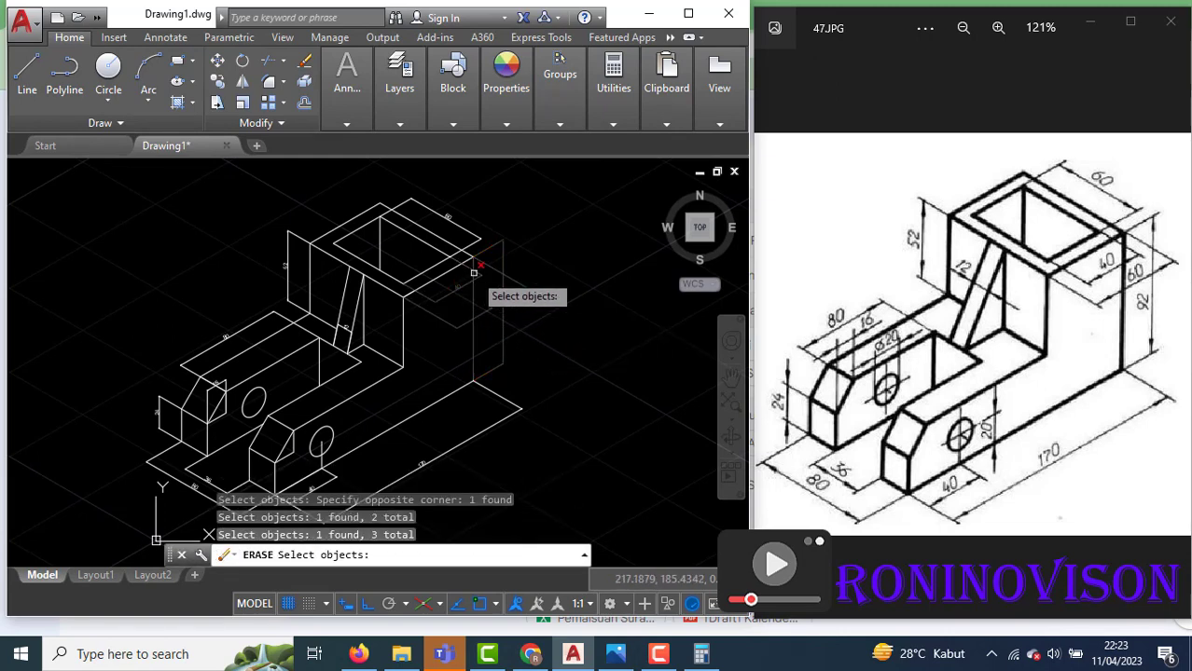
scroll(475, 294, up, 3)
scroll(555, 350, down, 1)
key(ctrl+z)
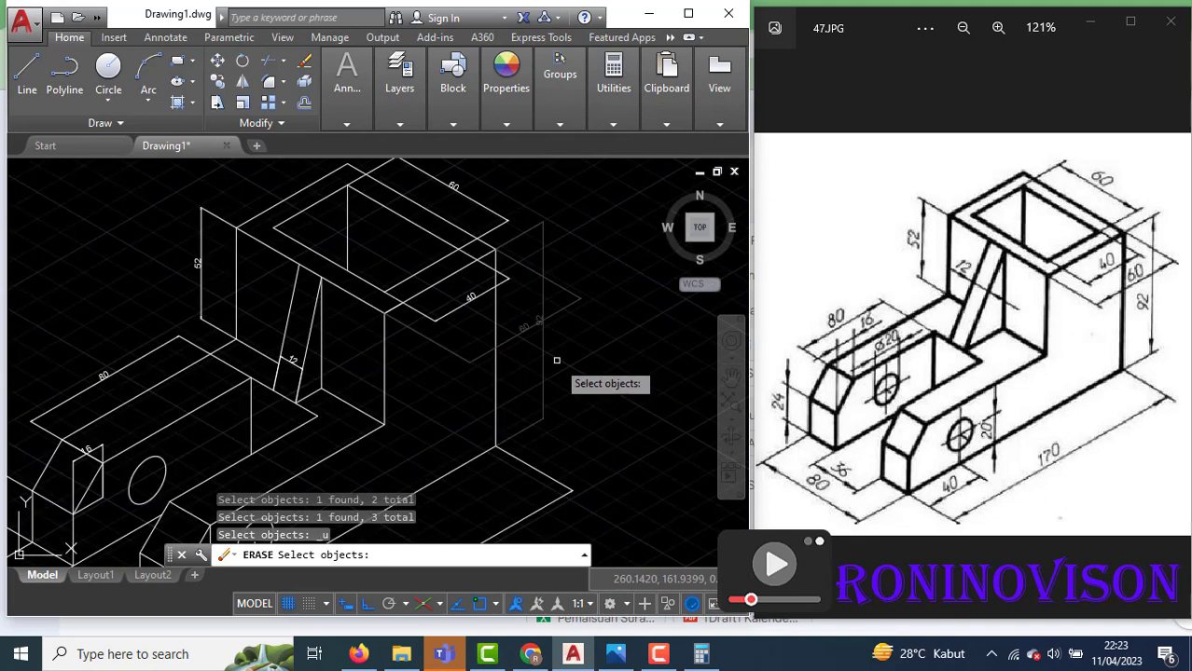
key(Escape)
key(Escape)
key(Escape)
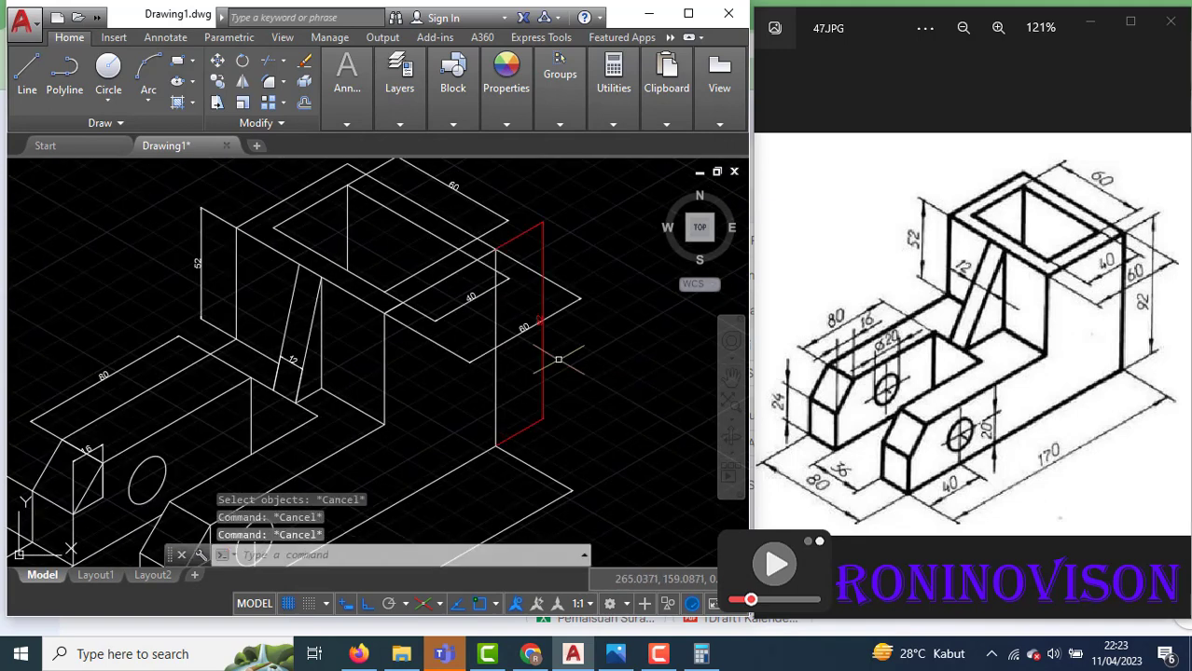
Match the red full-height dimension's properties onto the tower's top length and width dimensions, its 52 height dimension and the rib's thickness dimension
text(ma)
key(Return)
click(543, 364)
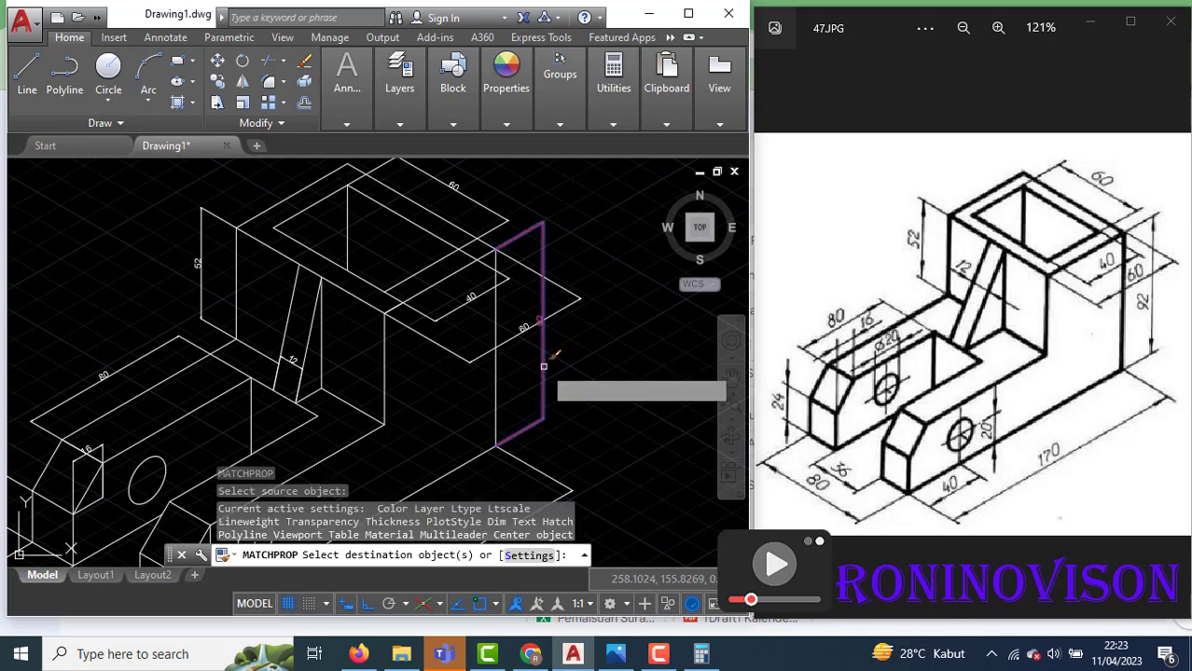
click(468, 298)
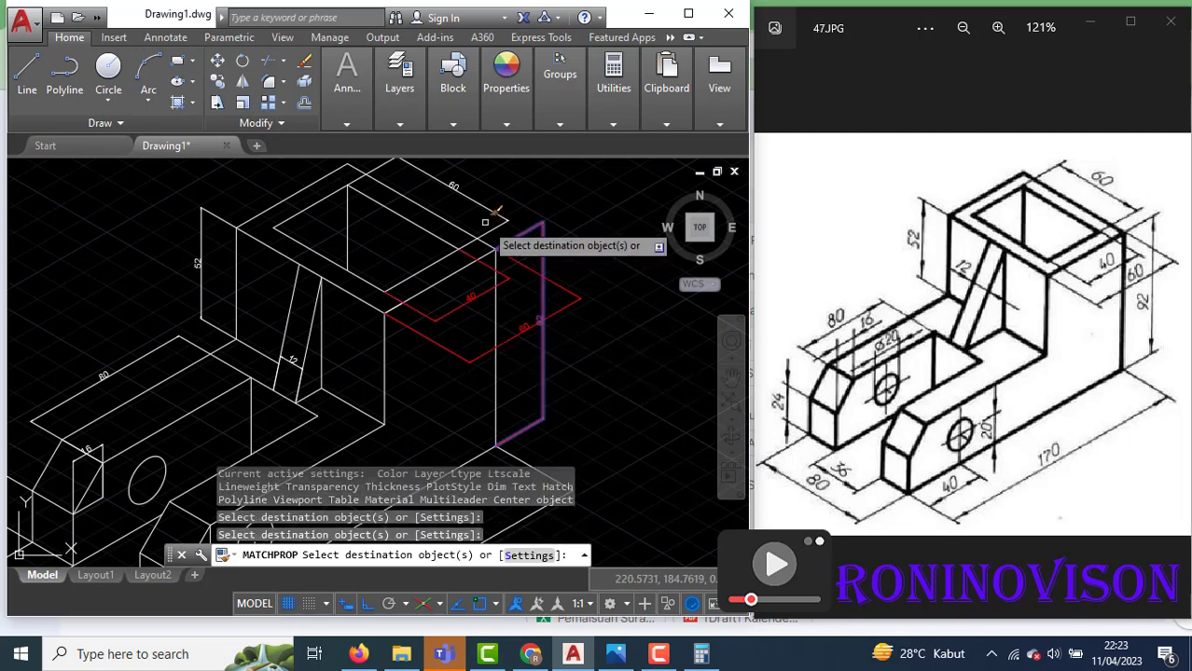
click(463, 214)
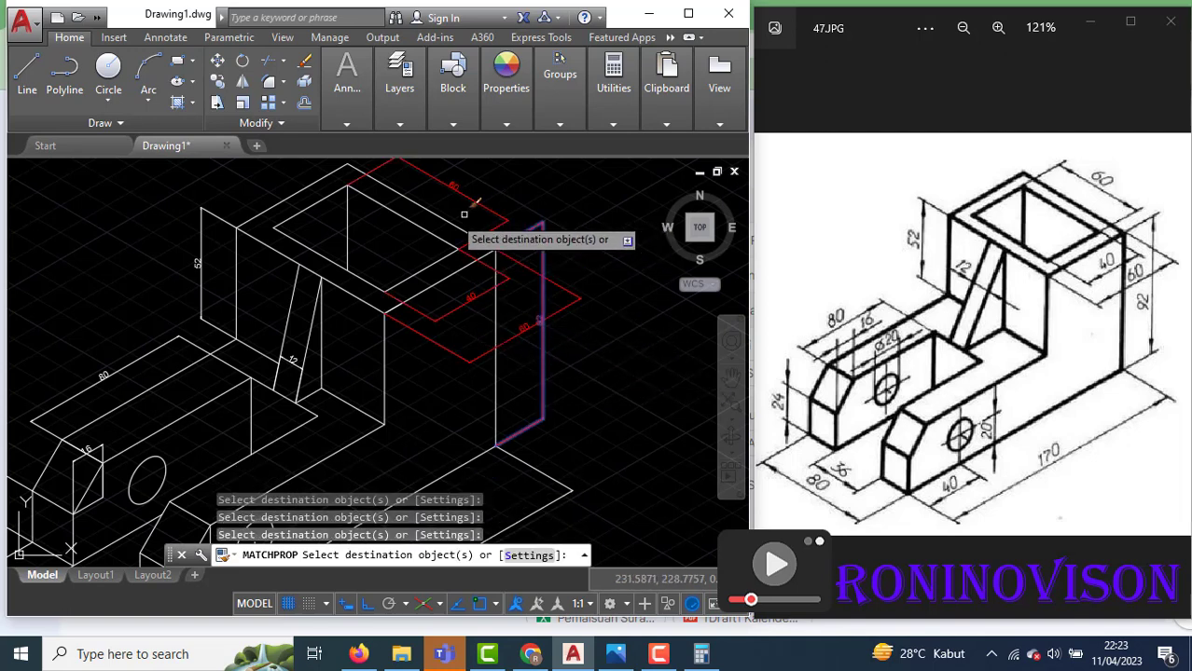
click(201, 247)
click(295, 364)
Apply the same red properties to the base dimensions: overall length 170, hole distance 40, overall width 80 and slot width 36
scroll(352, 320, down, 4)
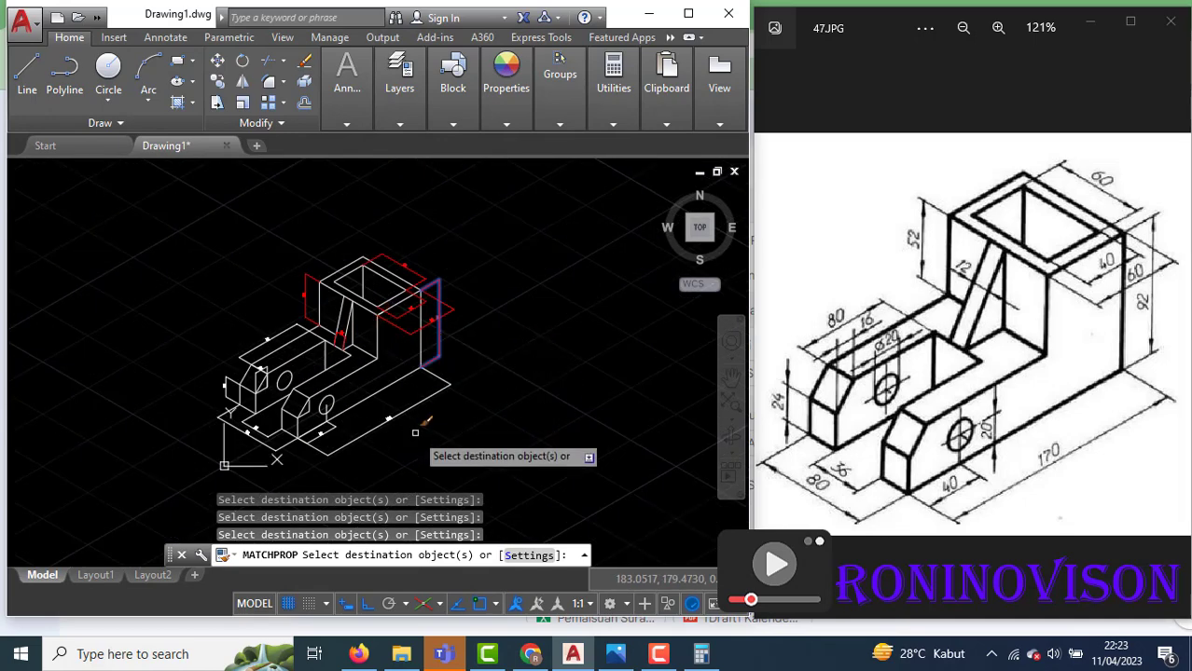
scroll(413, 437, up, 4)
click(412, 423)
click(326, 391)
scroll(392, 401, down, 5)
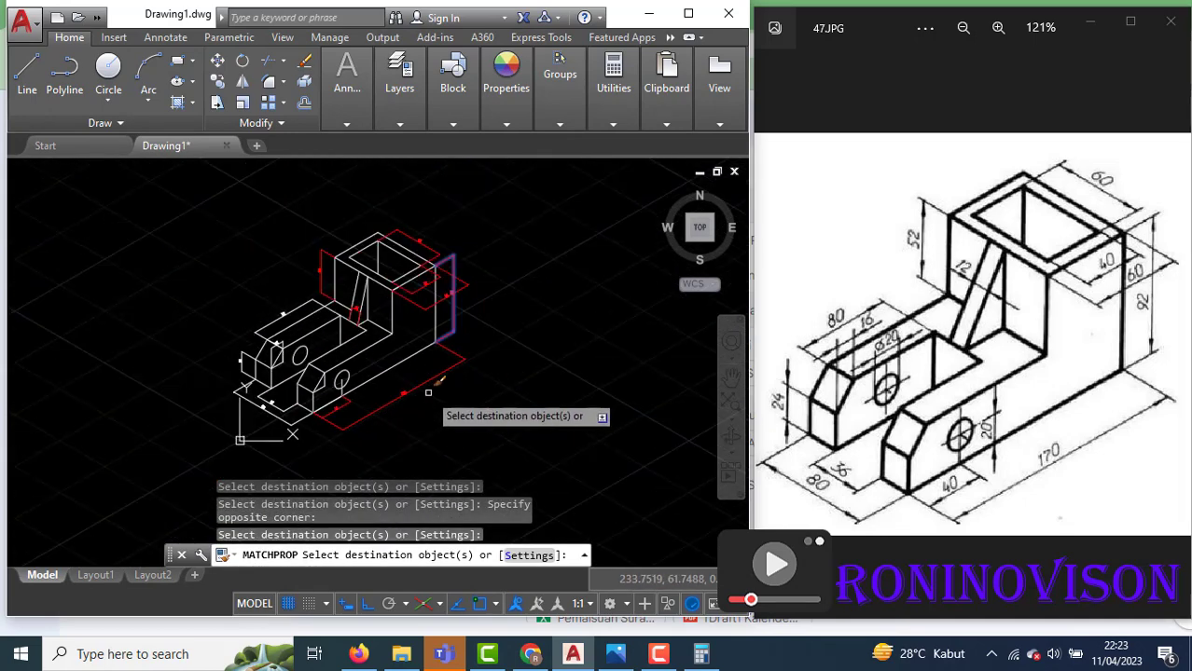
scroll(224, 434, up, 5)
click(333, 398)
click(270, 371)
click(293, 339)
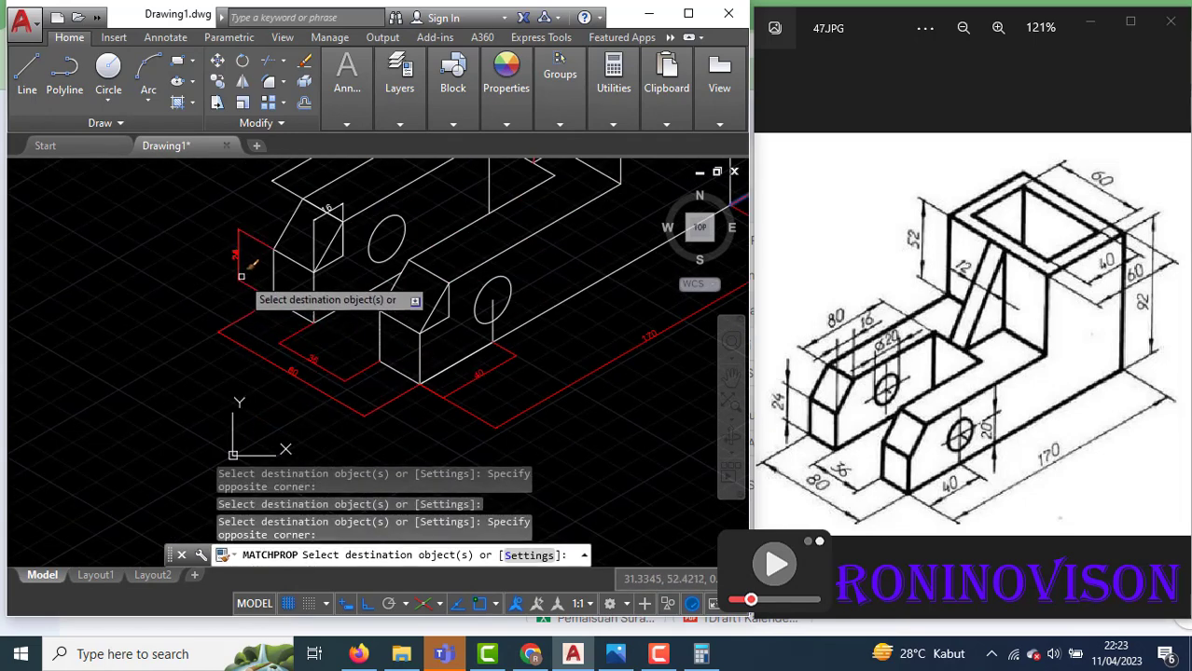
Match the red properties onto the far arm's front height, top length and front face width dimensions, and end the property match
click(247, 271)
click(235, 244)
click(280, 231)
click(312, 220)
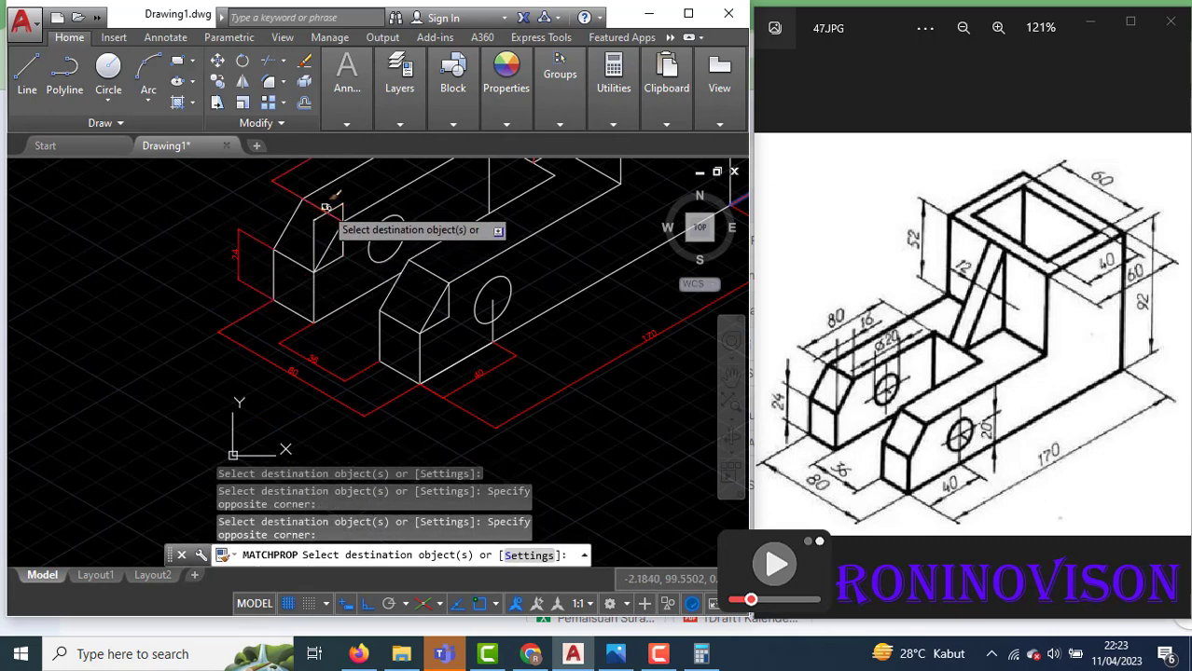
click(318, 215)
scroll(298, 289, down, 4)
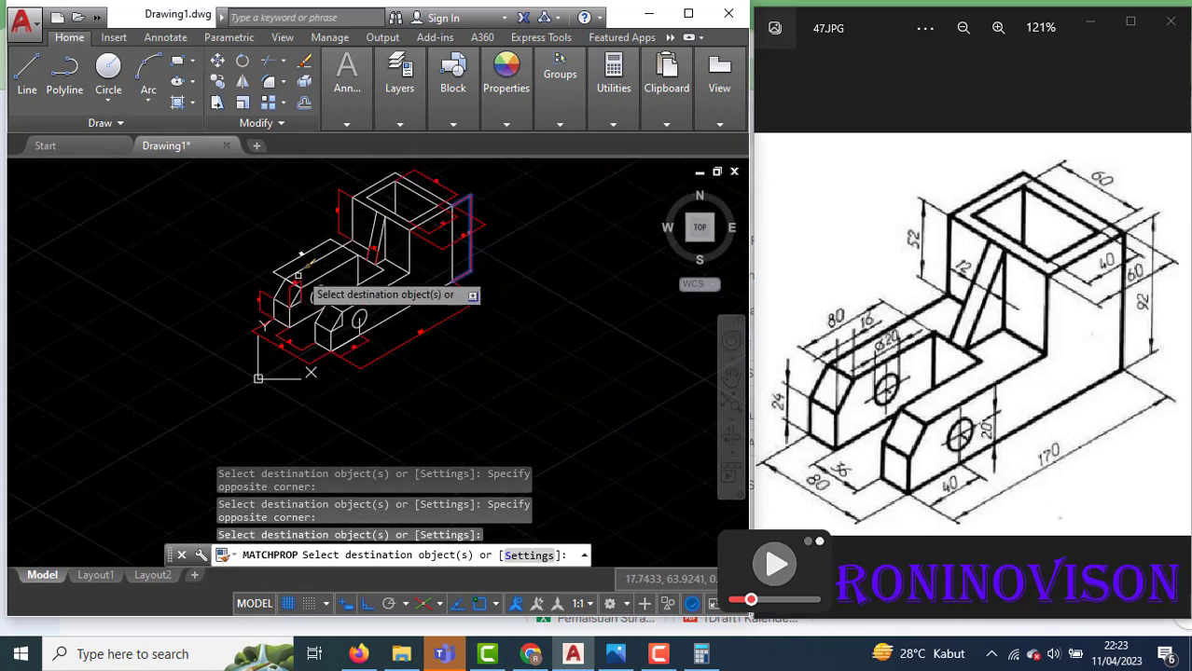
click(298, 301)
key(Escape)
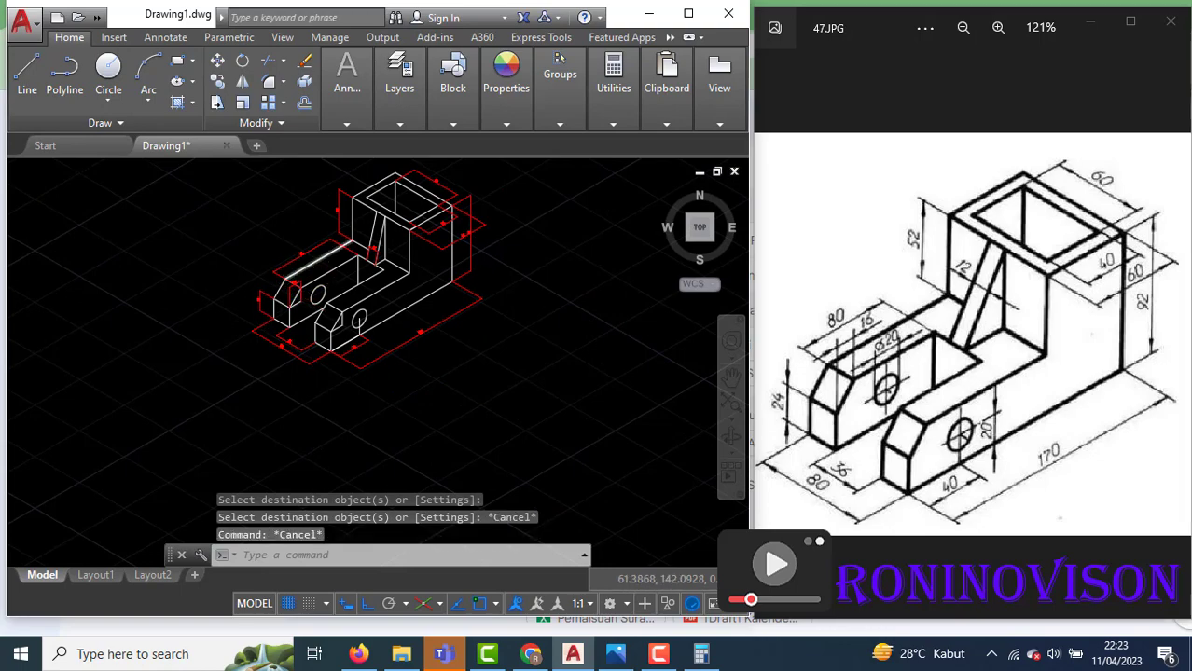
Set the text height of the Standard dimension style to 5 and close the style manager
middle_drag(328, 343, 338, 385)
click(346, 124)
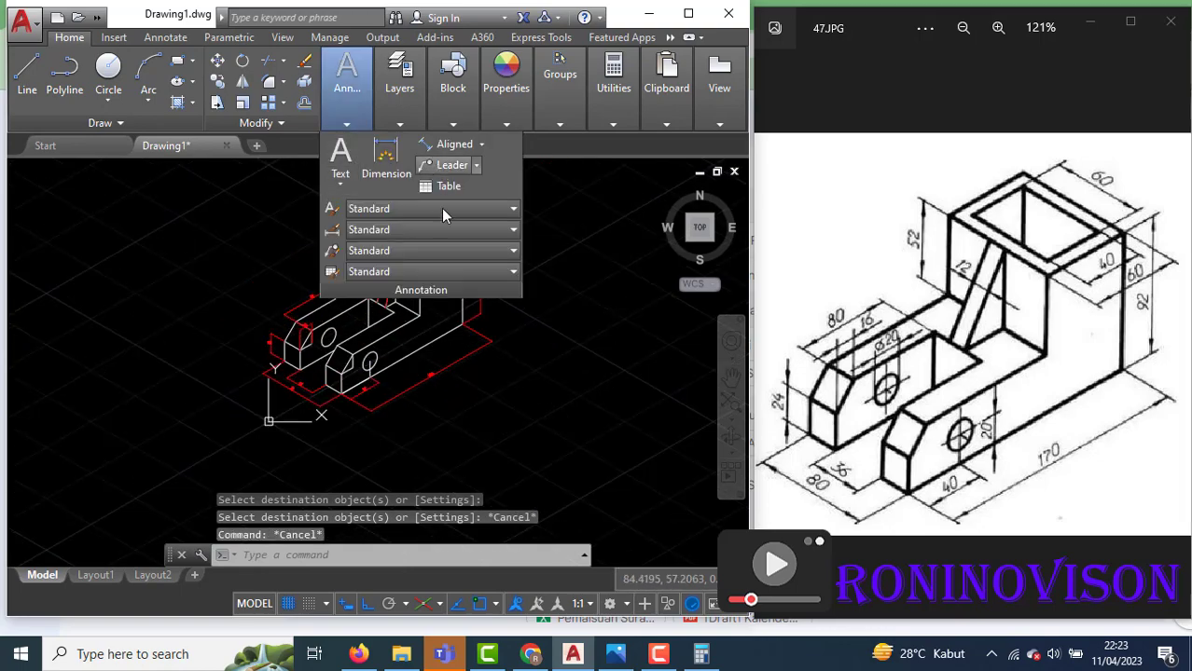
click(427, 229)
click(406, 338)
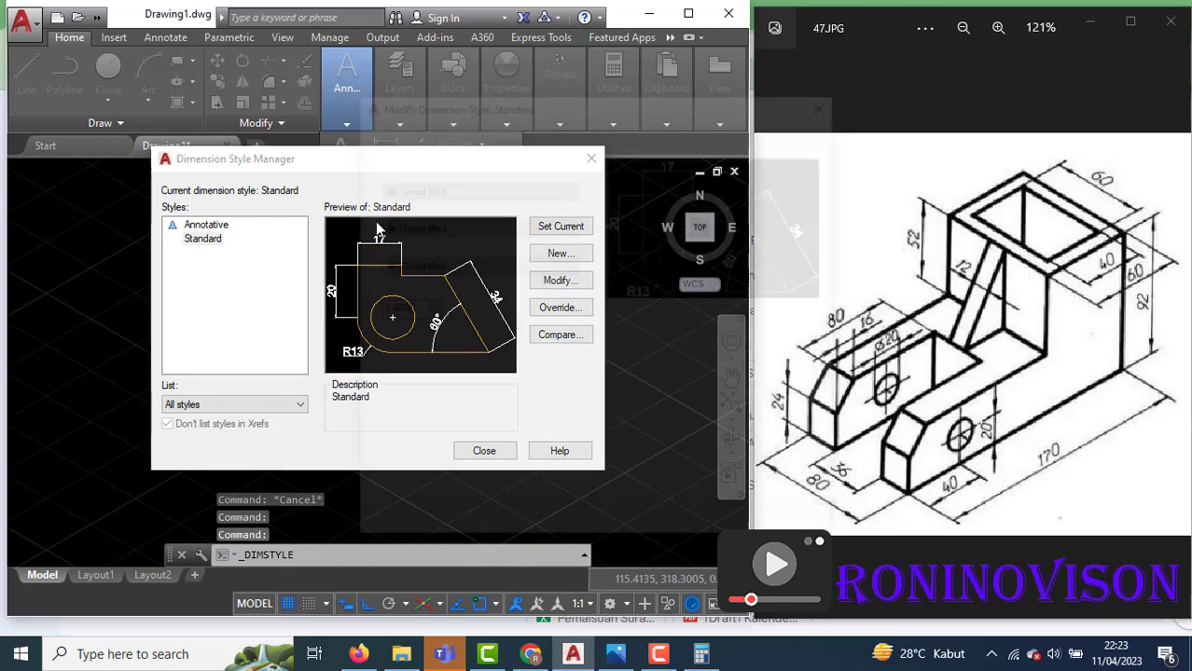
key(Return)
click(500, 135)
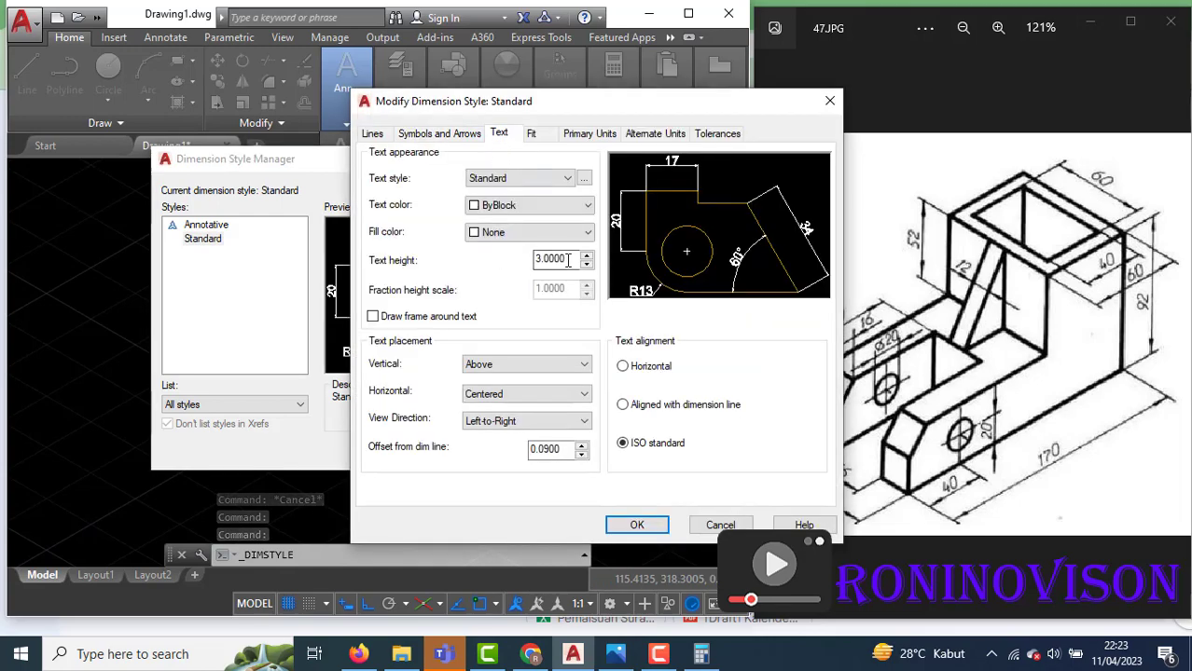
text(5)
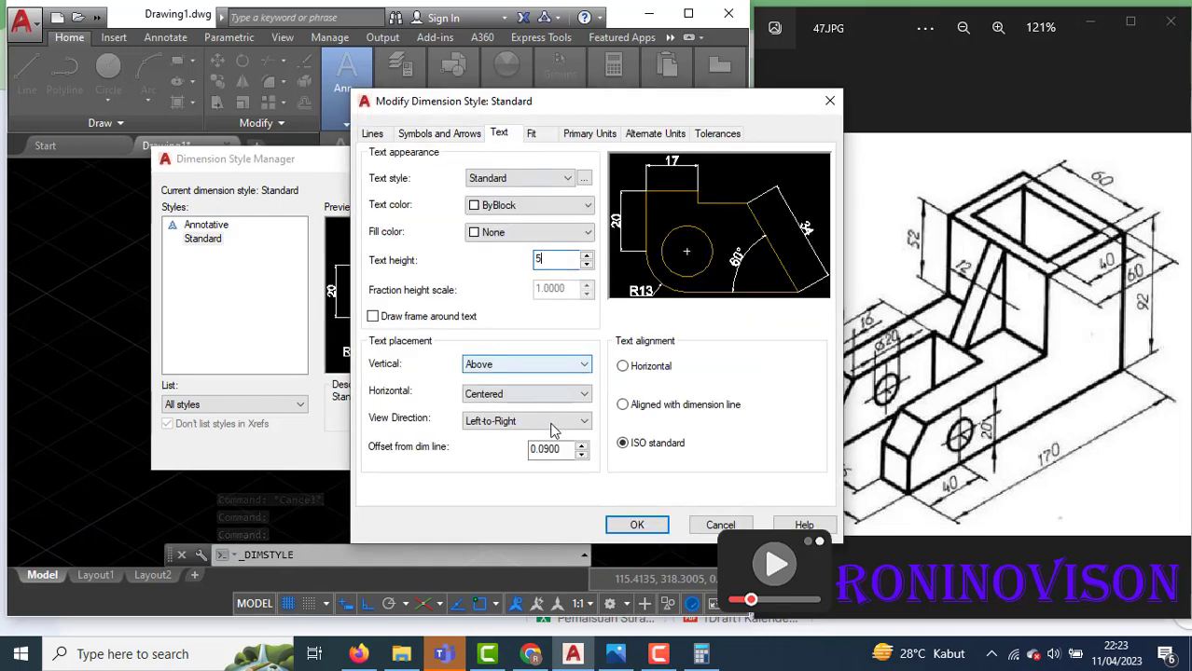
click(636, 526)
click(486, 451)
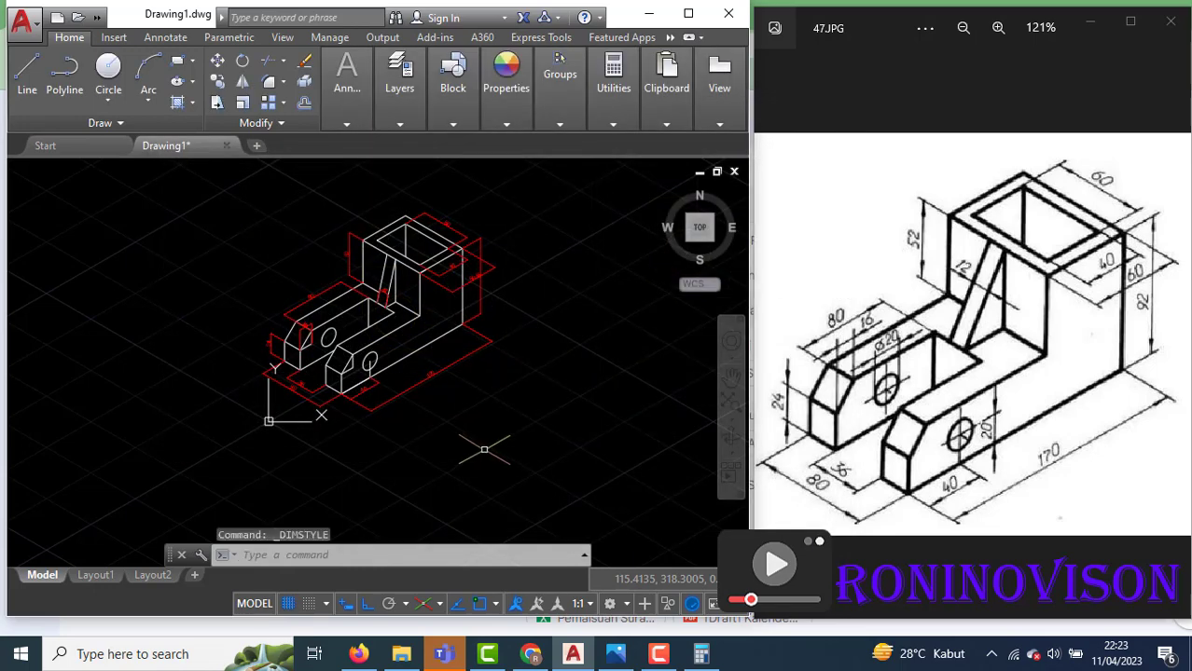
Examine the size and legibility of the dimension text across the whole bracket
scroll(377, 283, up, 2)
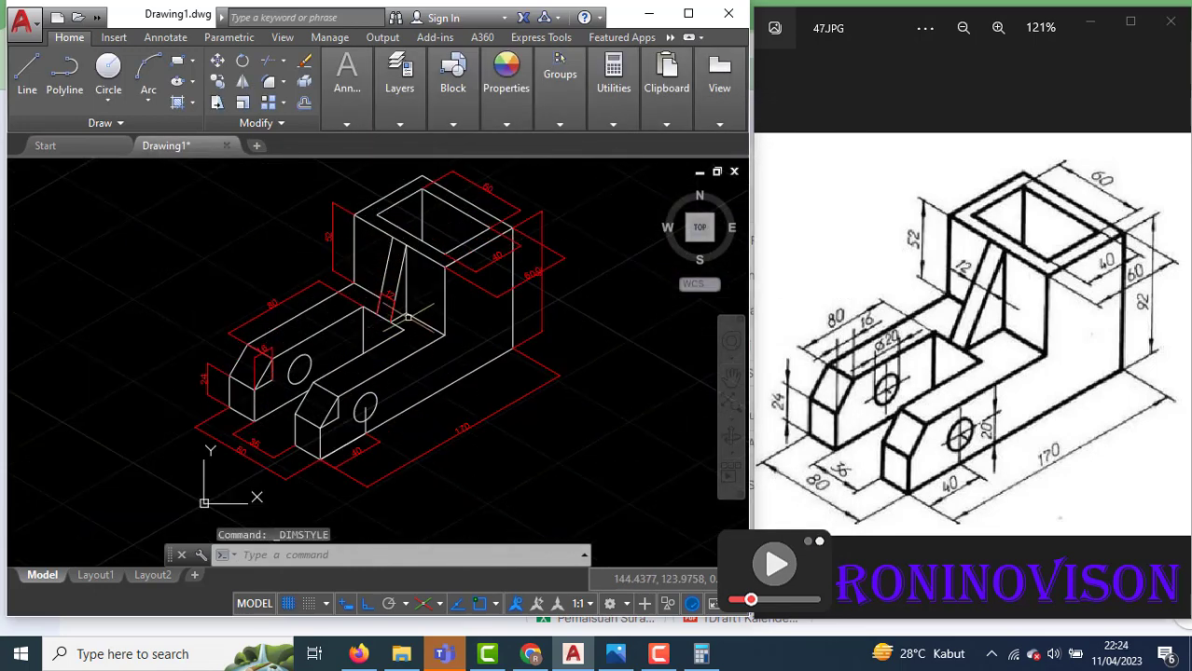
middle_click(387, 331)
middle_click(387, 331)
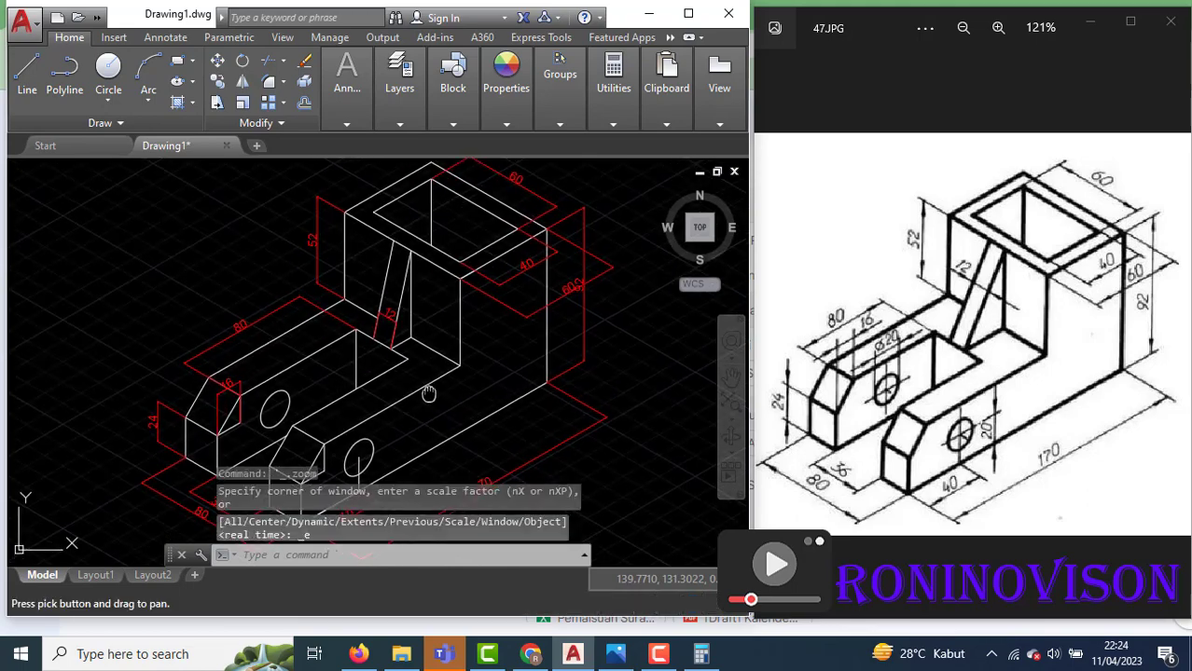
middle_drag(363, 382, 391, 383)
scroll(394, 377, down, 1)
scroll(393, 377, up, 2)
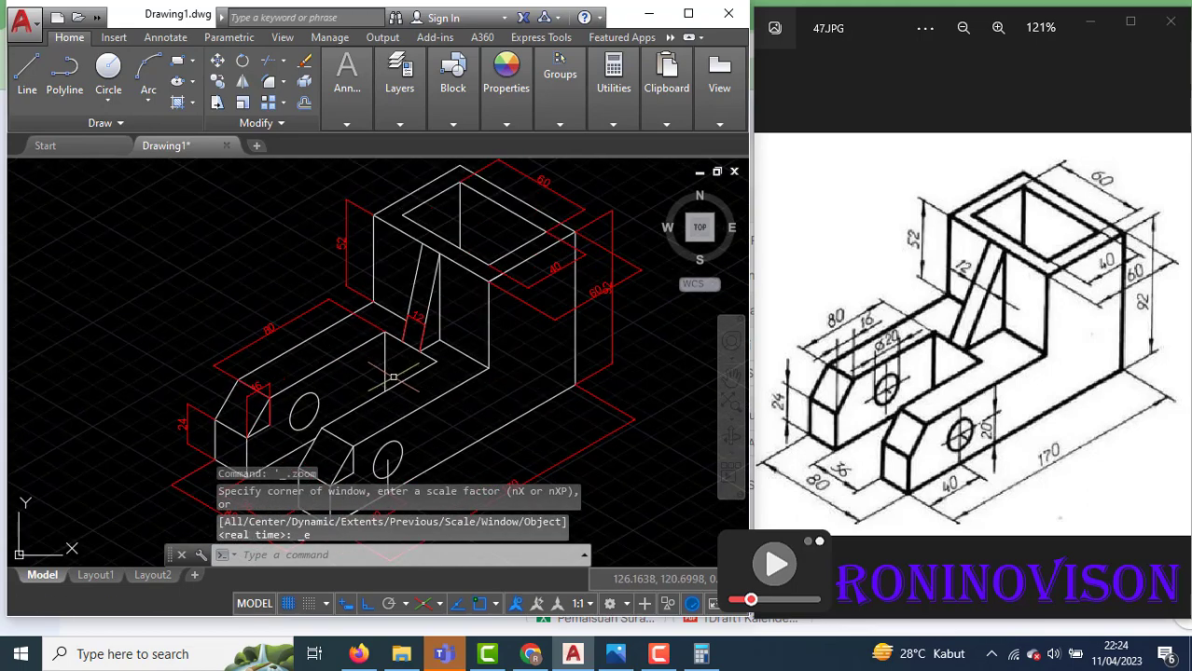
scroll(393, 377, down, 2)
scroll(393, 377, up, 2)
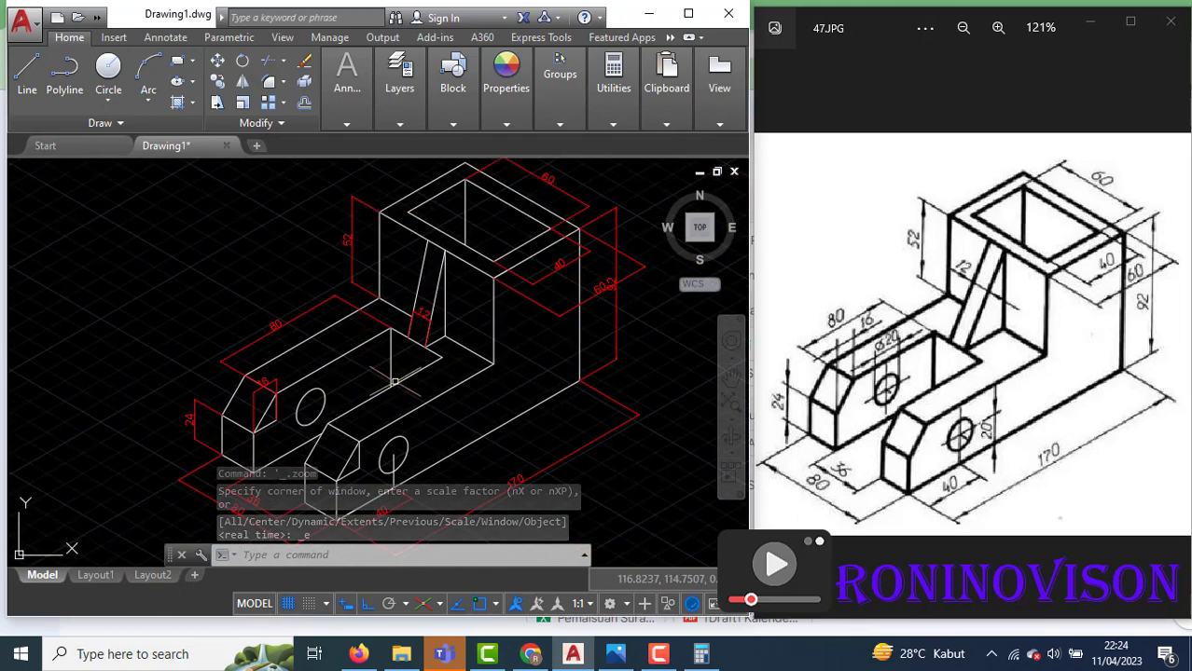
key(Escape)
key(Escape)
key(Escape)
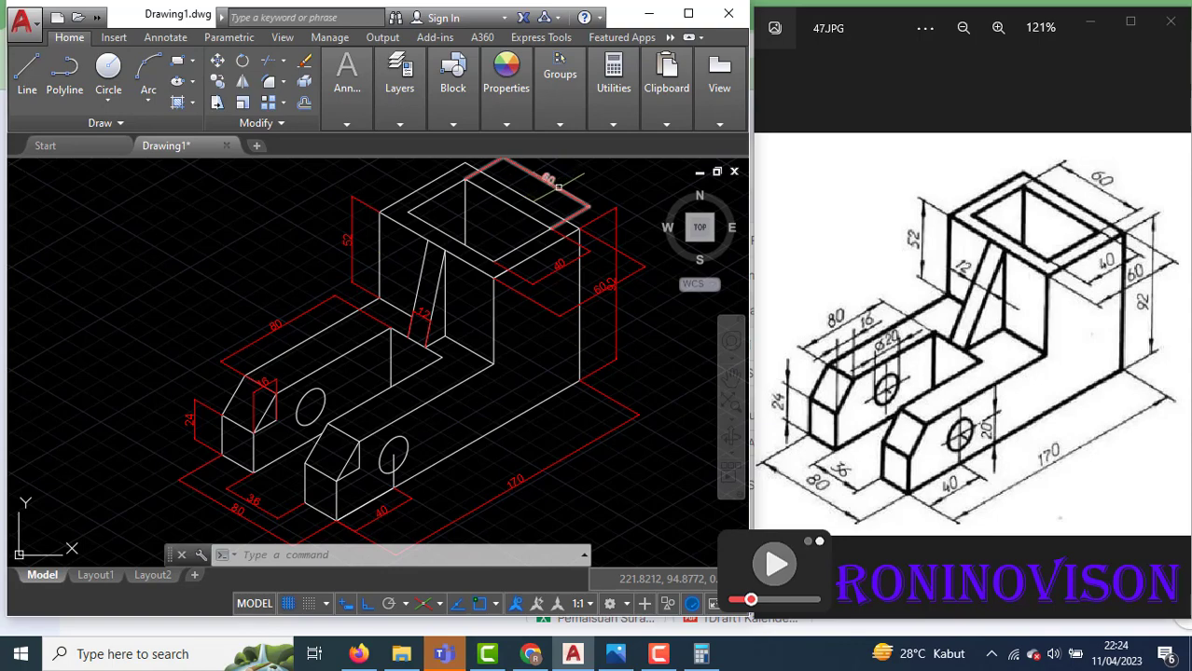
Reposition the text of the tower's 60 top width dimension along its dimension line, clear of the full-height dimension's text
click(597, 296)
click(600, 289)
scroll(588, 296, up, 3)
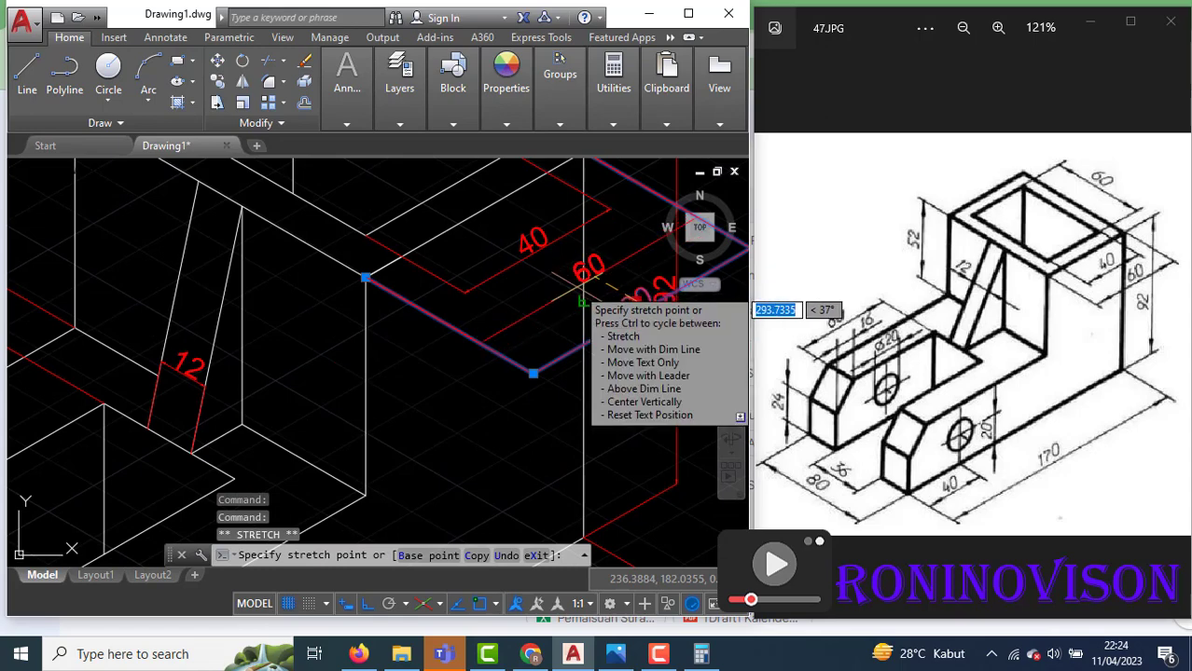
click(578, 289)
Add an aligned dimension from the near arm's hole centre down to the arm's bottom edge, placed beside the hole
scroll(499, 298, down, 5)
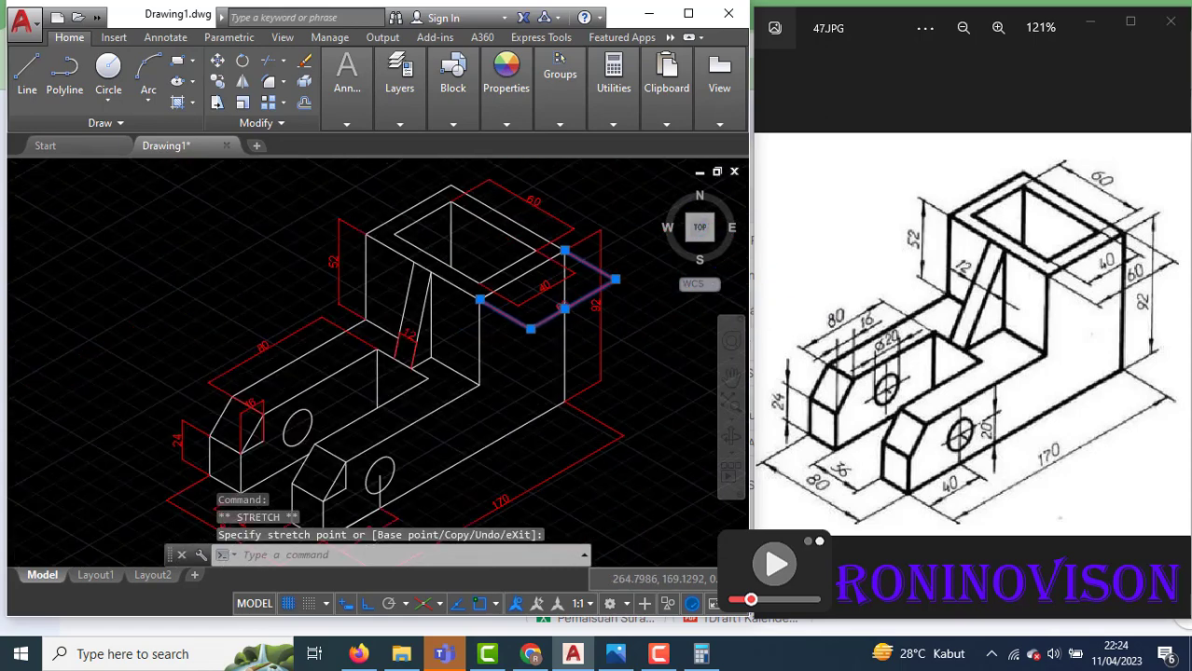
scroll(563, 468, up, 5)
scroll(562, 466, down, 3)
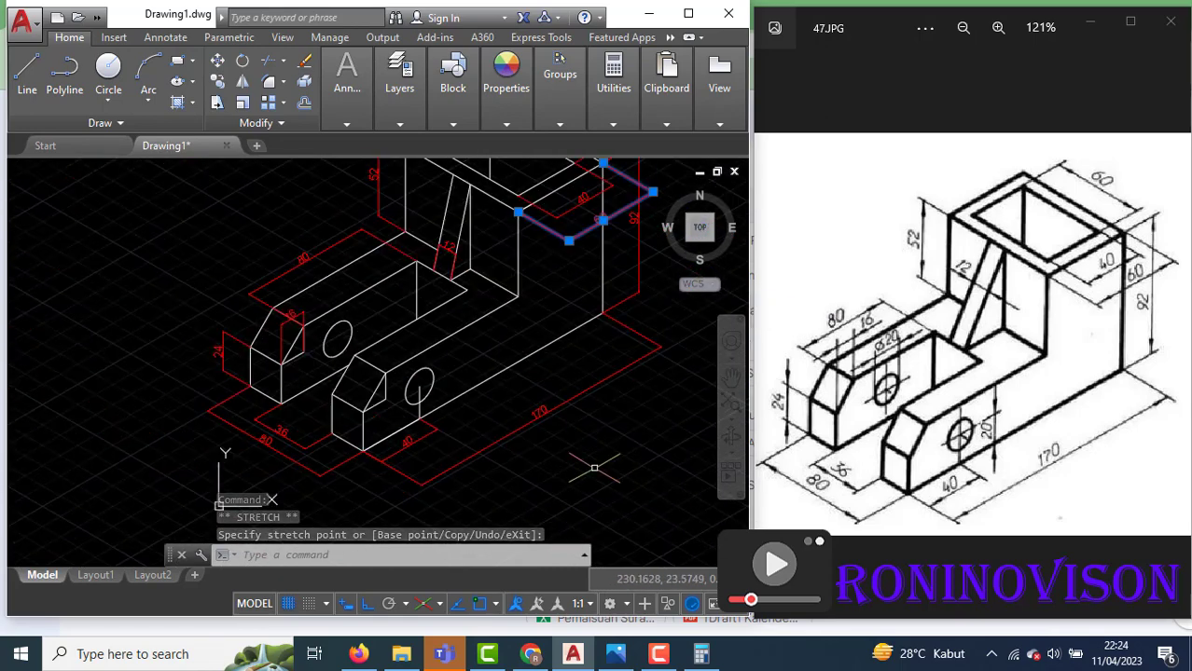
scroll(359, 309, up, 5)
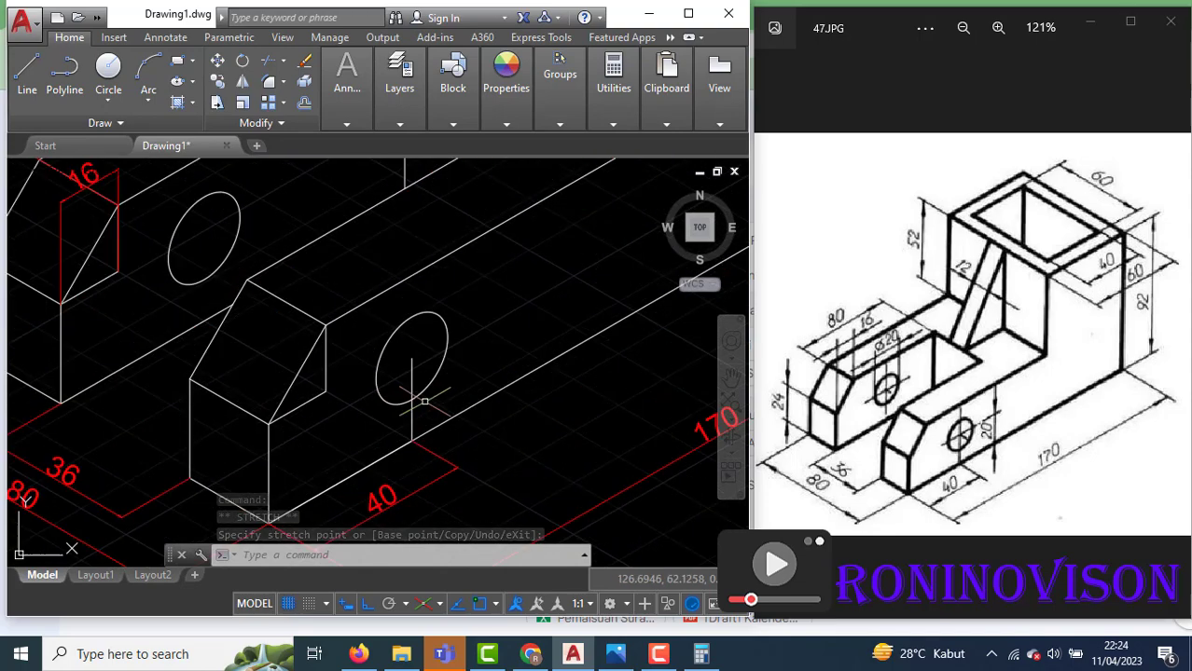
click(350, 123)
click(454, 143)
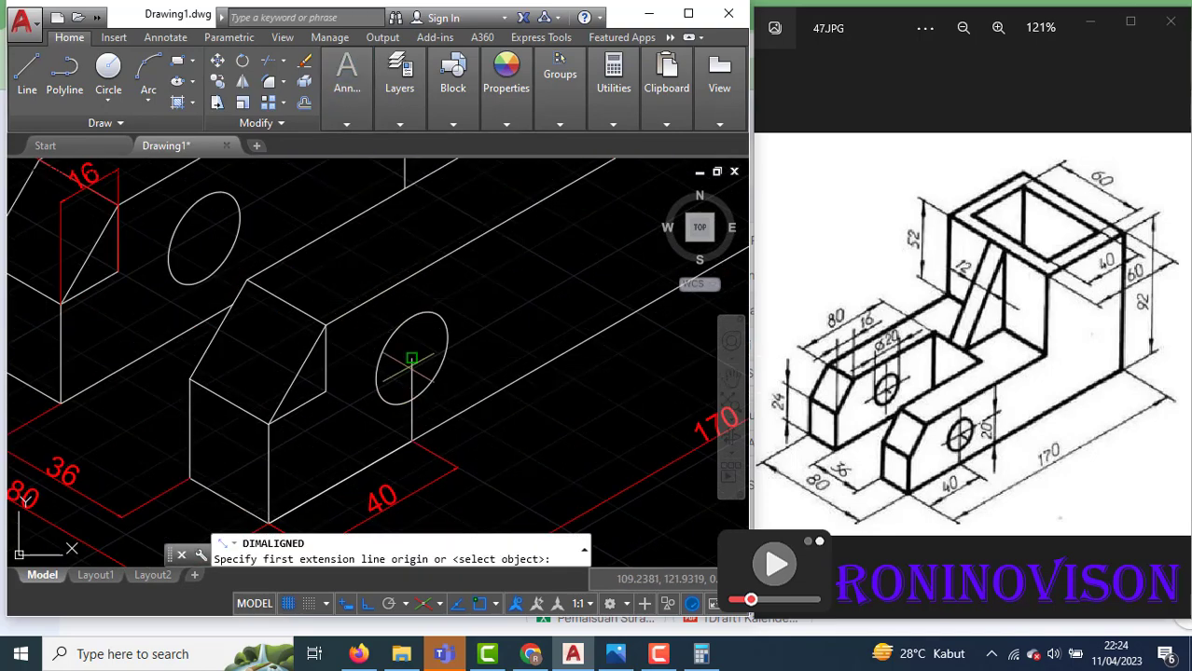
click(411, 358)
click(411, 440)
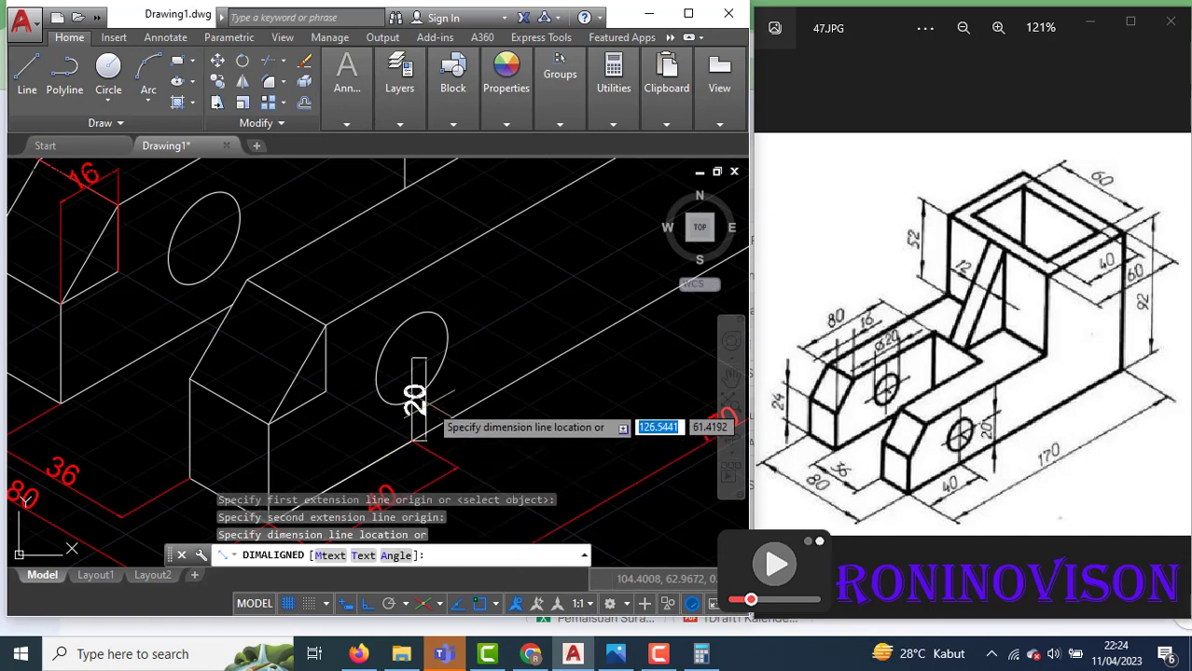
click(478, 403)
Oblique the hole-centre height dimension along the direction of the near arm's bottom edge
scroll(556, 332, down, 2)
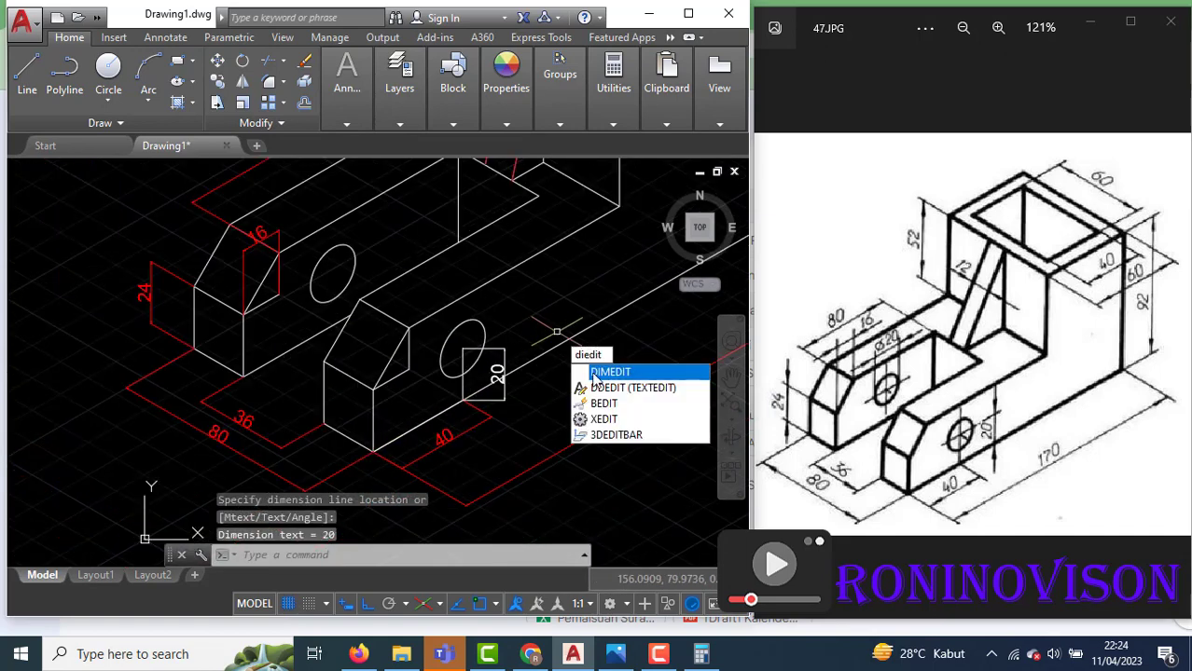
click(608, 377)
click(633, 473)
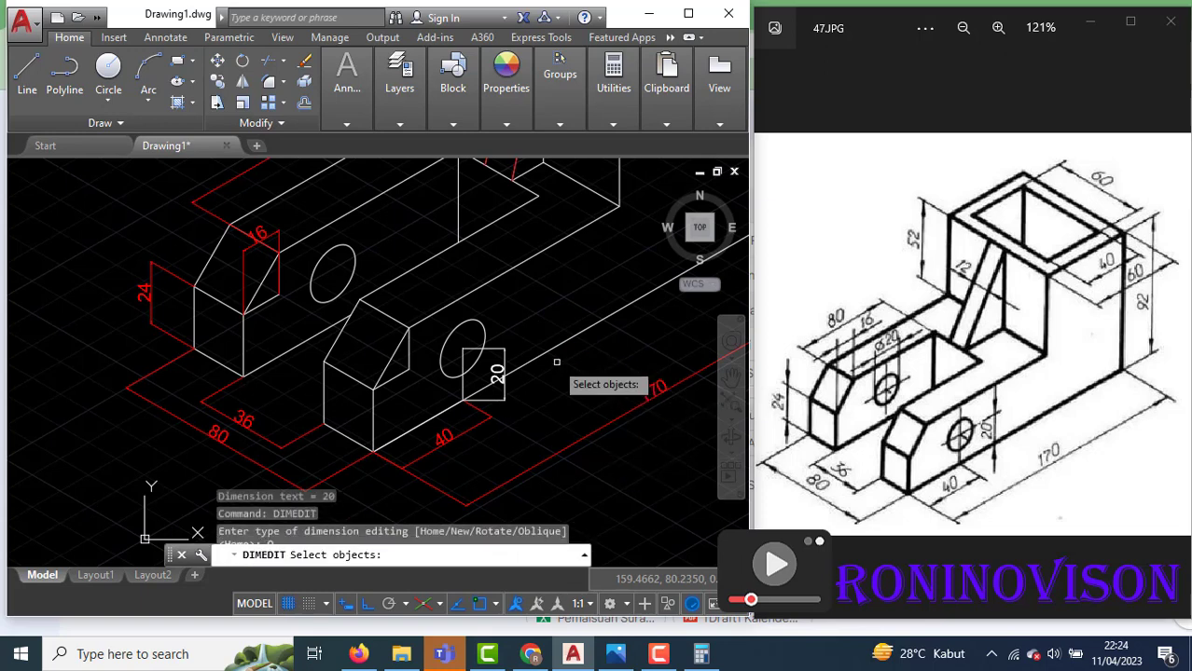
key(Return)
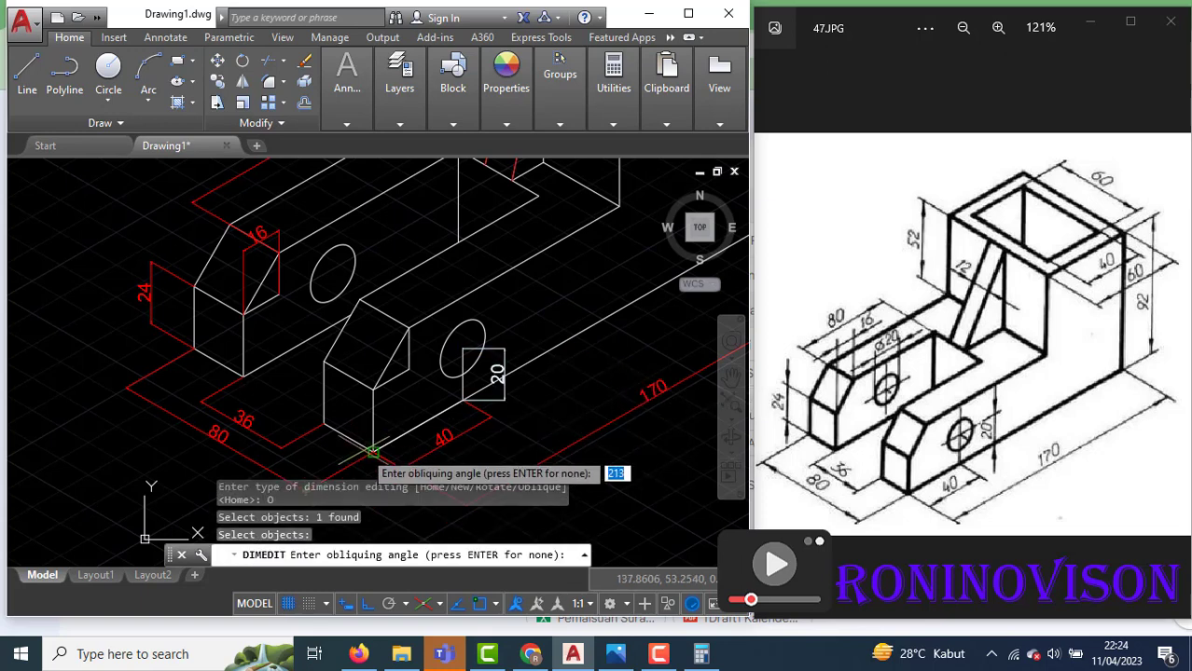
click(407, 424)
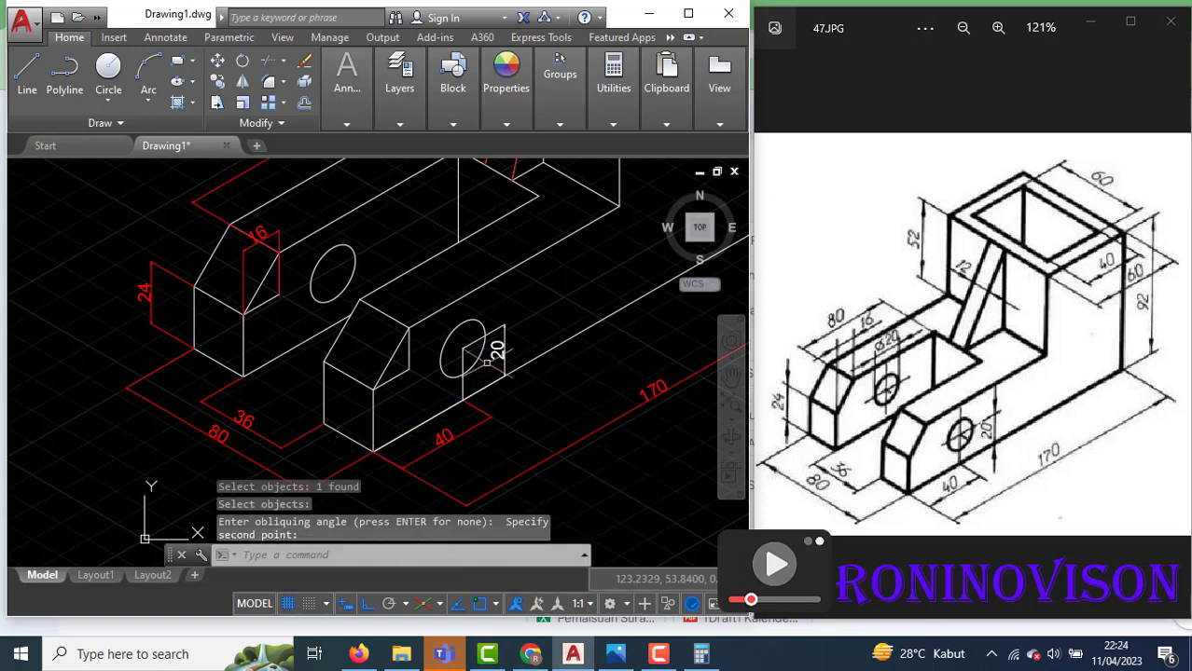
Match the red properties of the 40 hole distance dimension onto the near arm's hole-centre height dimension
key(Escape)
text(ma)
key(Return)
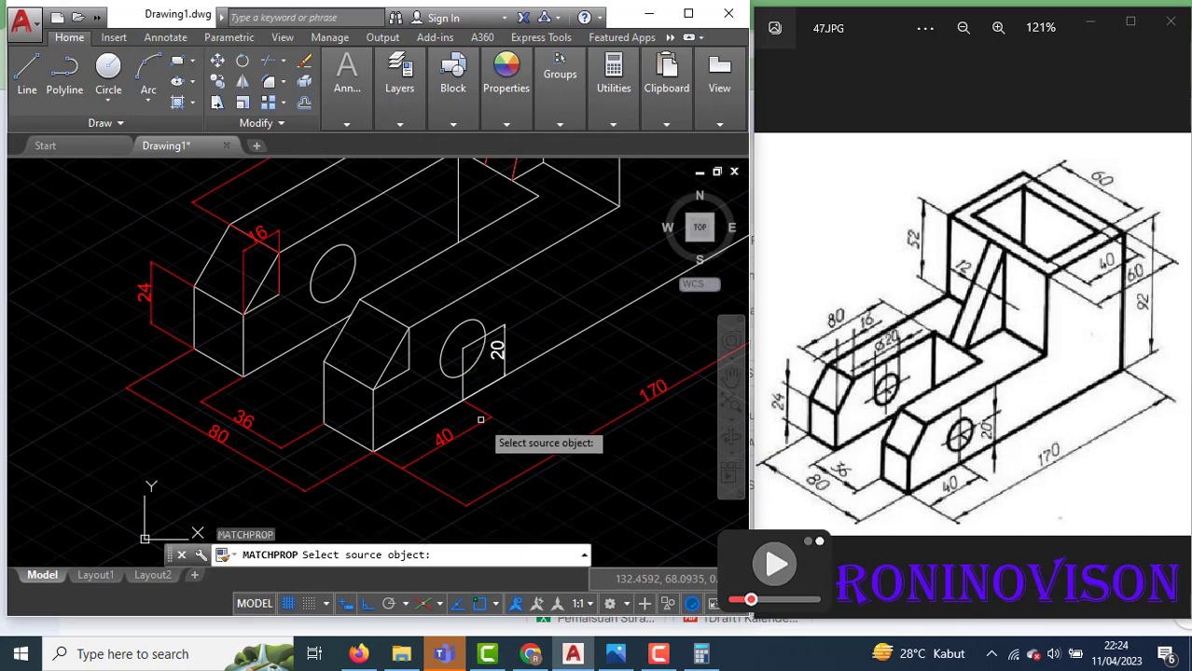
click(480, 417)
key(Escape)
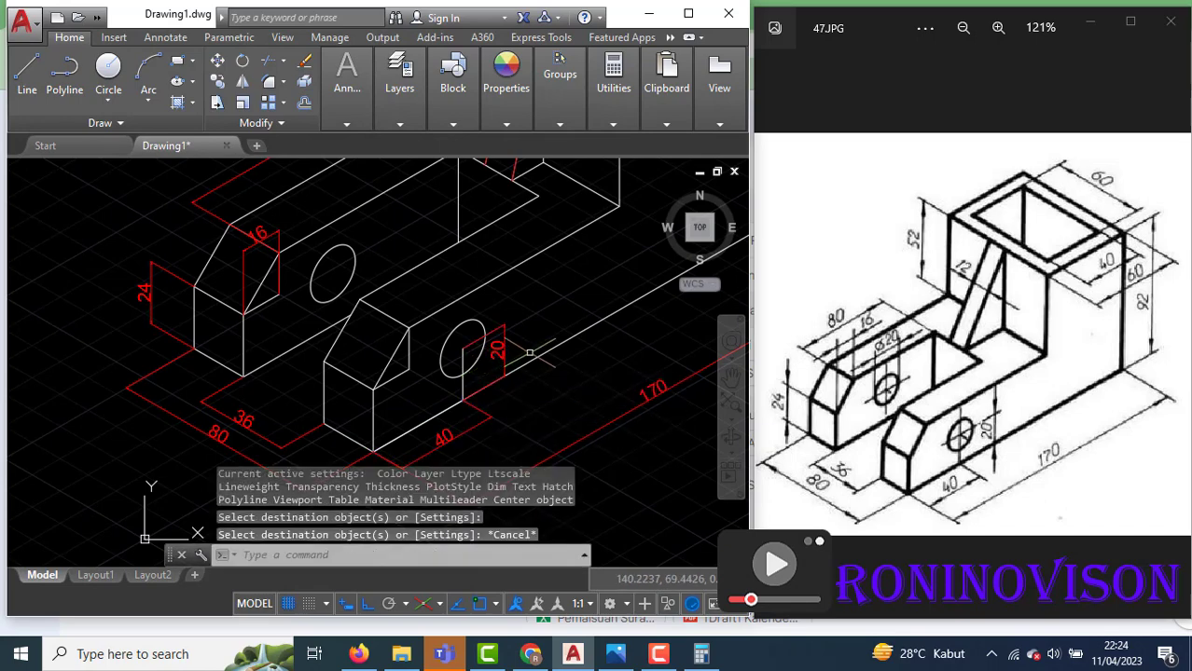
scroll(522, 355, down, 2)
scroll(306, 301, up, 1)
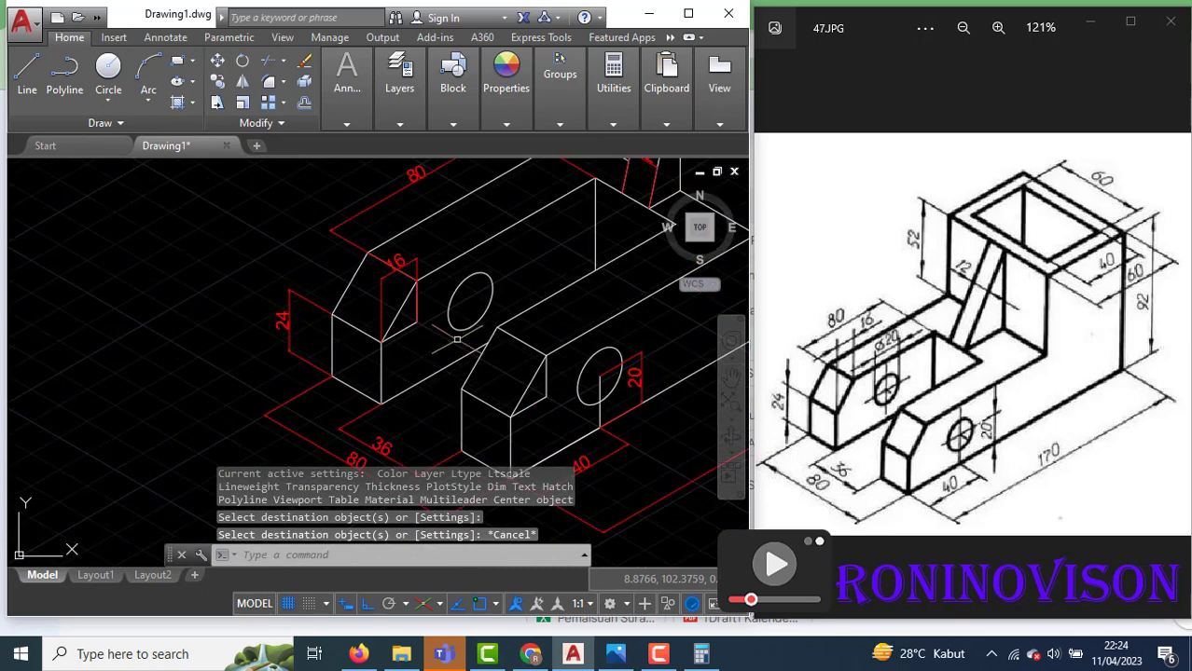
scroll(373, 348, down, 2)
scroll(553, 301, up, 2)
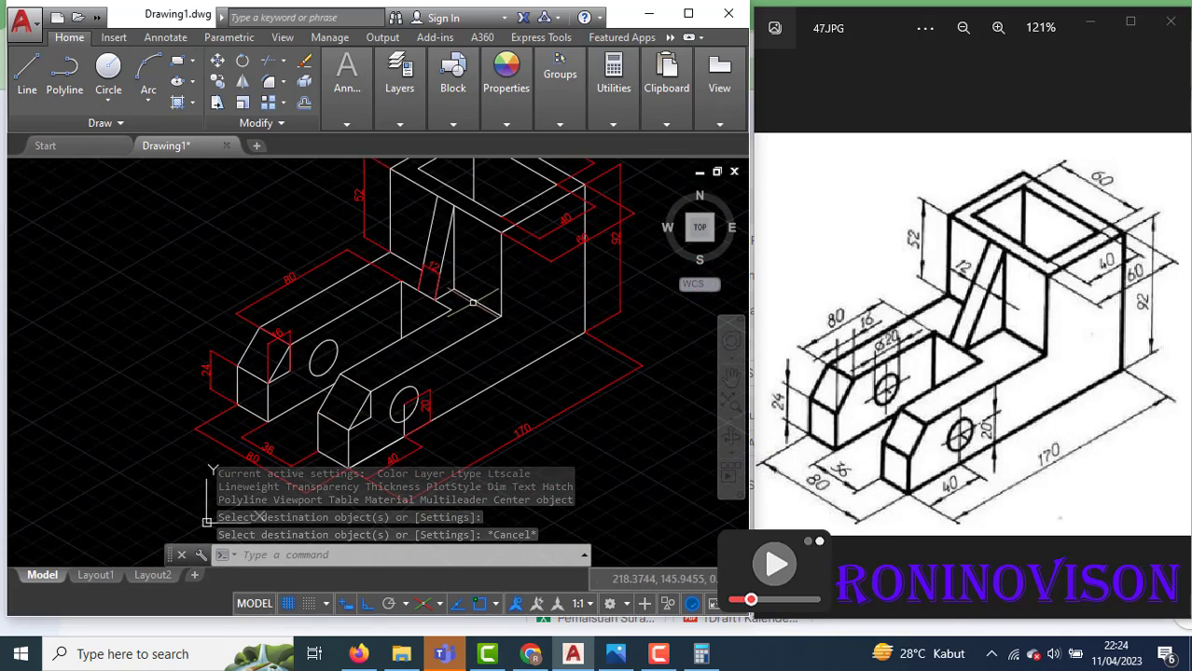
middle_drag(468, 367, 467, 427)
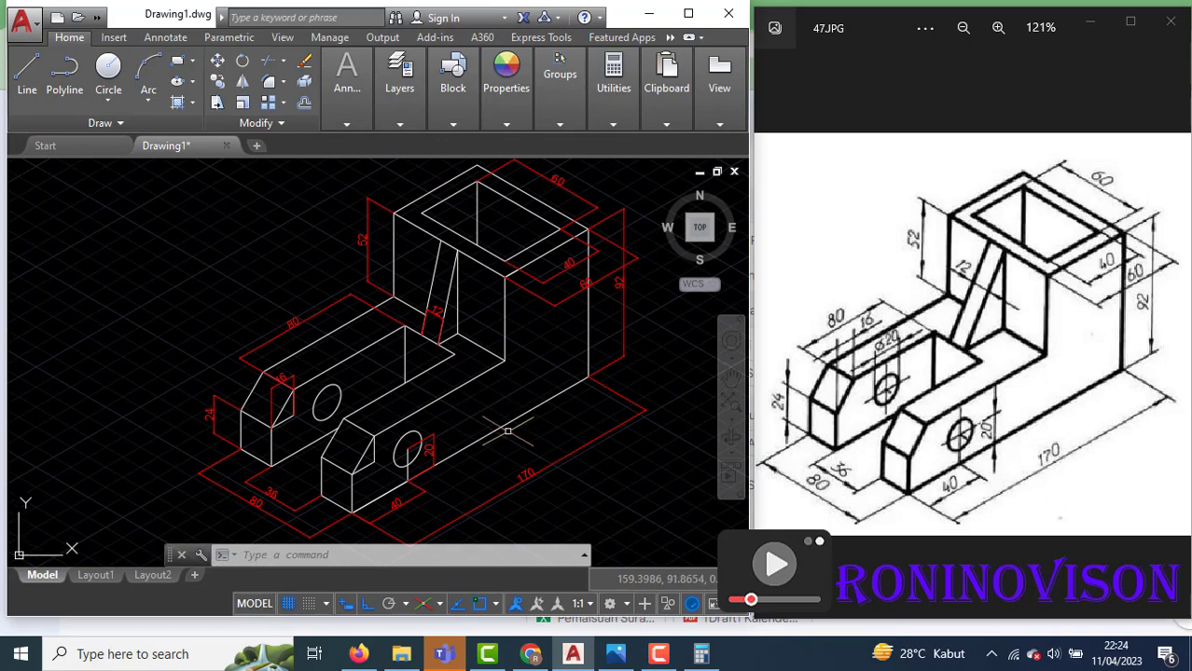